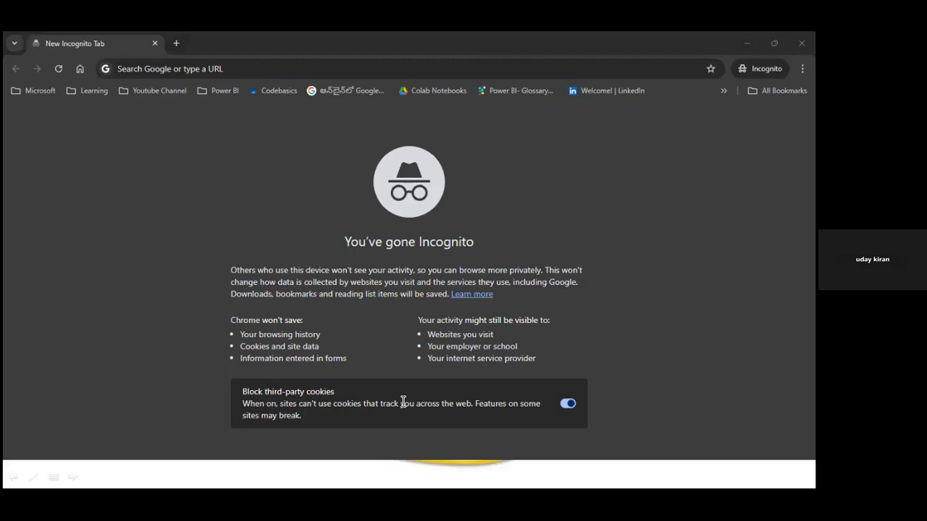
Search the web for "Power BI desktop download" and open Microsoft's official Power BI Desktop download page
click(305, 66)
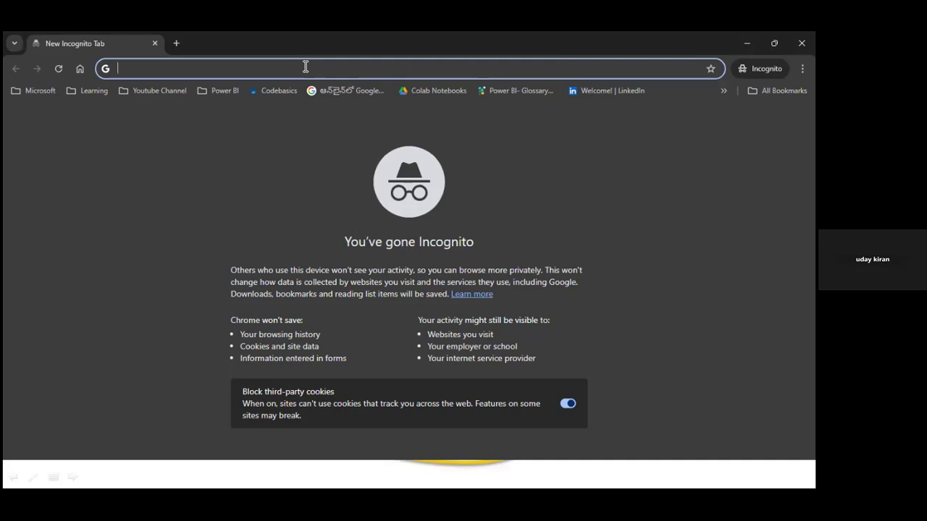
text(Power BI d)
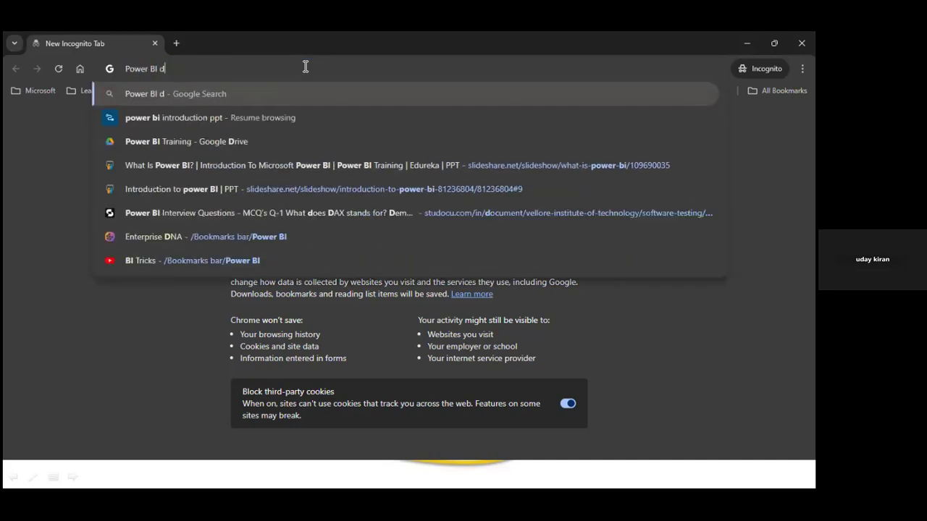
text(esktop download)
key(Return)
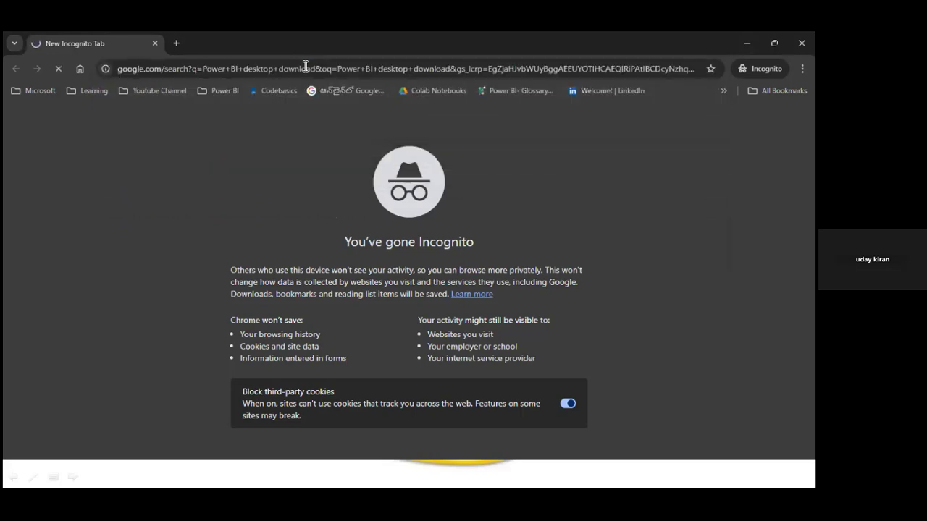
click(217, 214)
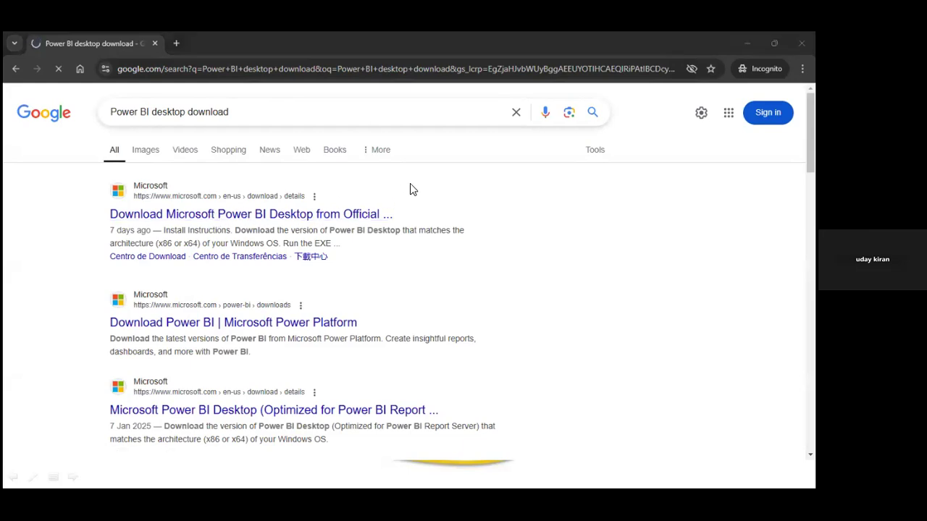
Review the Details section of the download page, covering version, file names, file sizes and listed features
scroll(244, 218, down, 4)
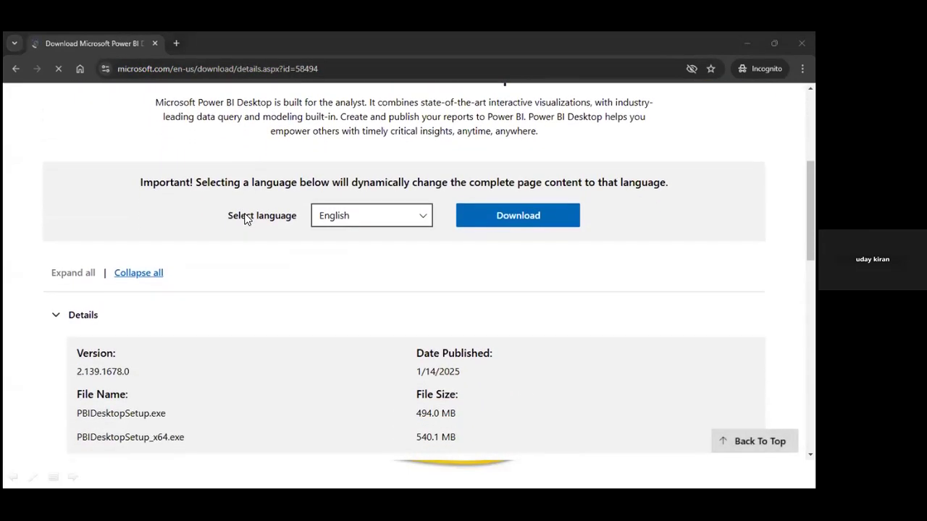
scroll(244, 219, down, 4)
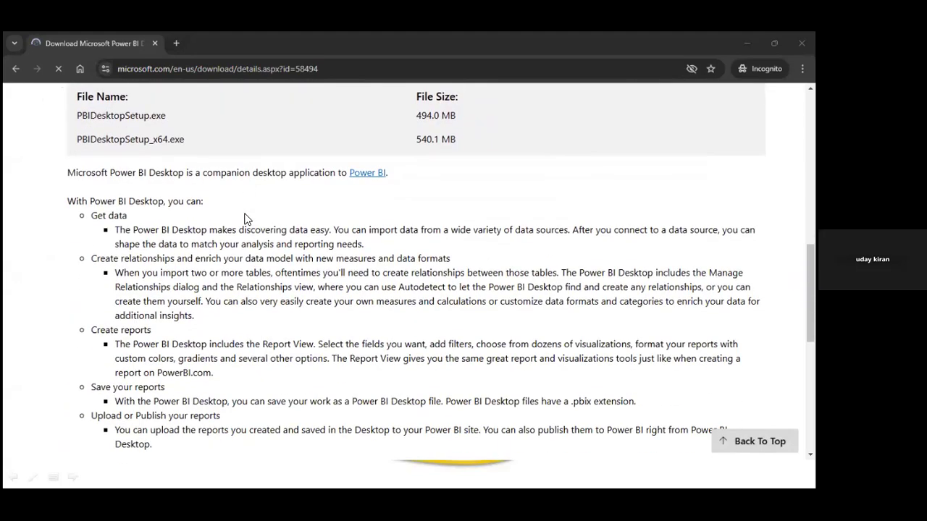
scroll(246, 219, up, 4)
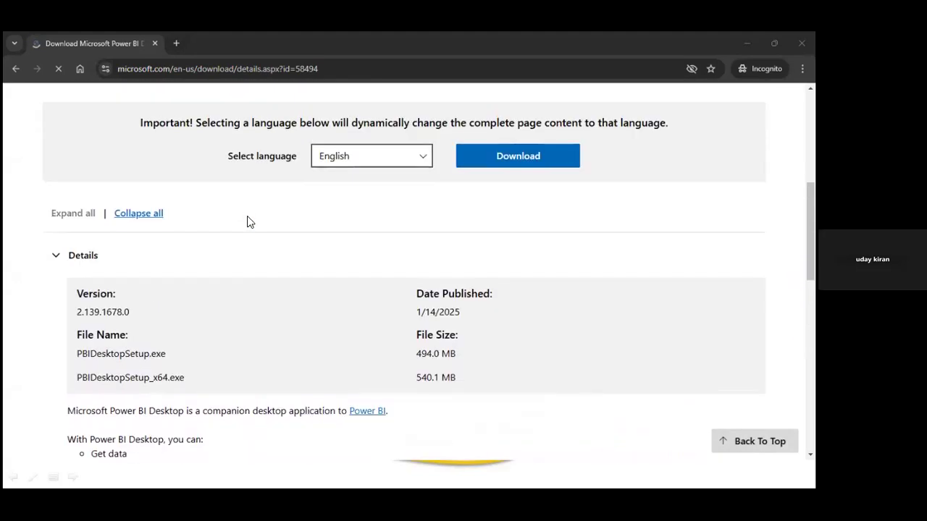
scroll(247, 217, down, 2)
scroll(217, 226, up, 1)
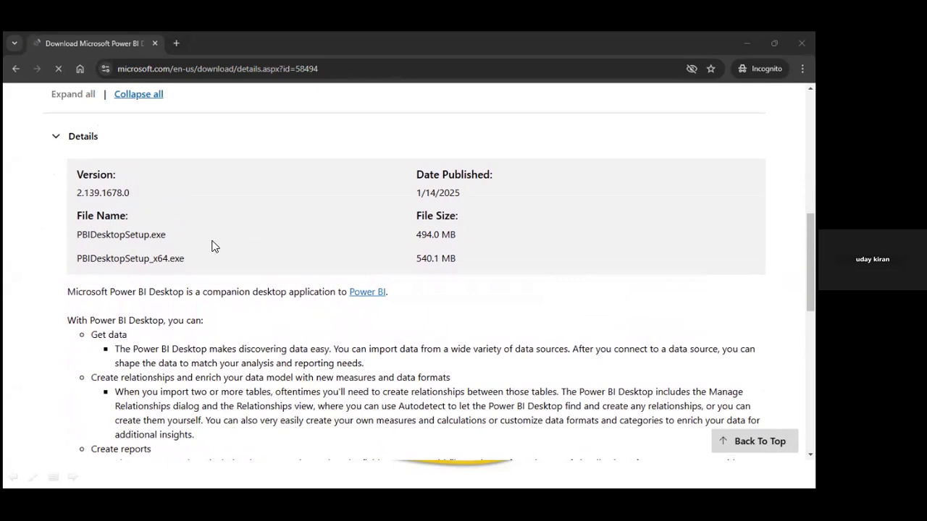
scroll(212, 247, down, 2)
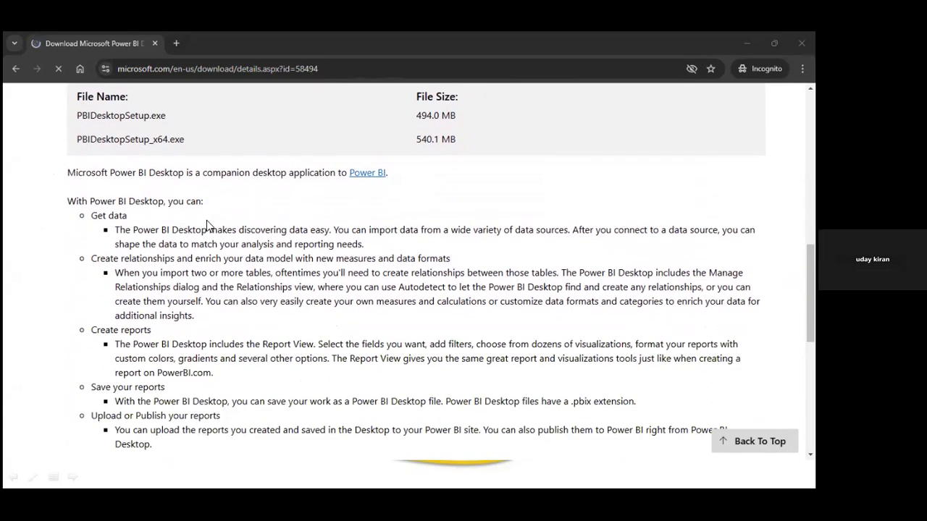
scroll(207, 227, down, 1)
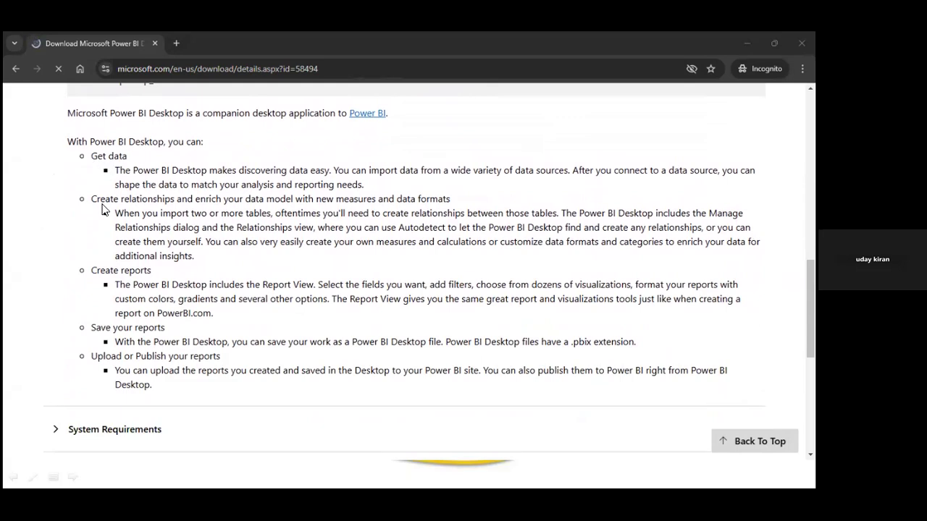
scroll(139, 275, down, 1)
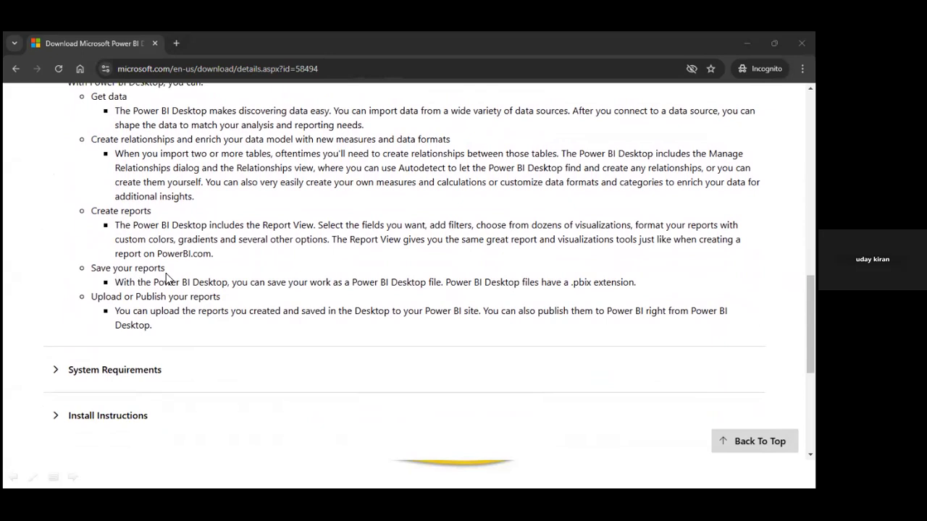
Expand the System Requirements and Install Instructions sections of the download page and read them
scroll(165, 274, down, 1)
click(122, 310)
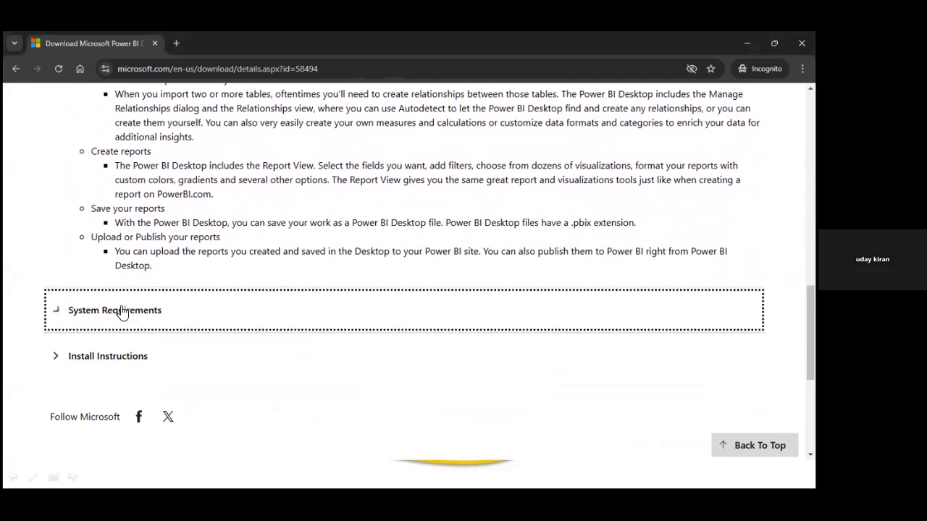
scroll(294, 278, down, 3)
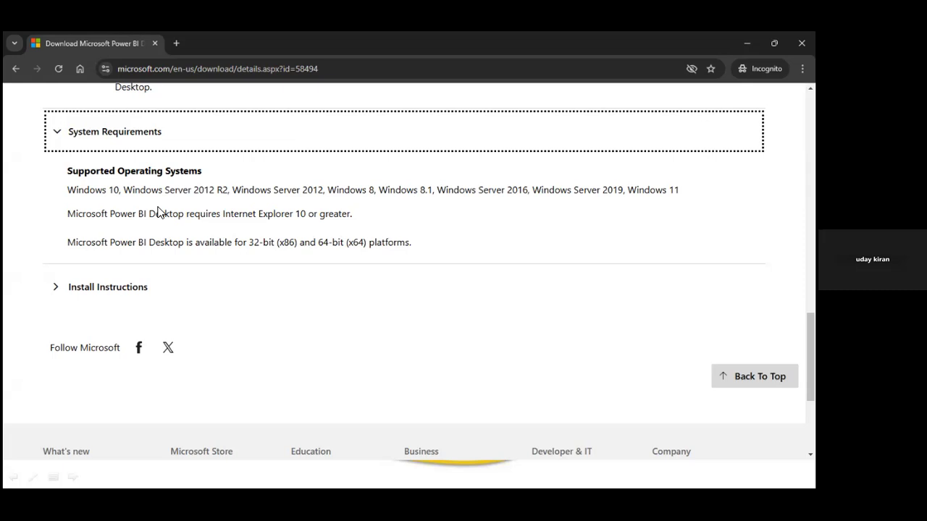
click(95, 288)
scroll(229, 264, down, 3)
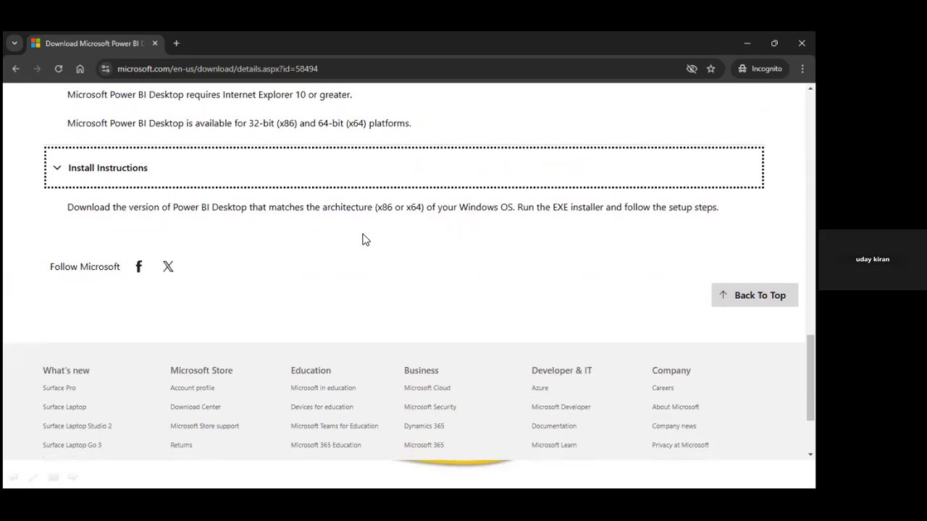
Open the download choices for the English version of Power BI Desktop and point out the PBIDesktopSetup_x64.exe file
scroll(363, 240, up, 5)
scroll(363, 239, up, 10)
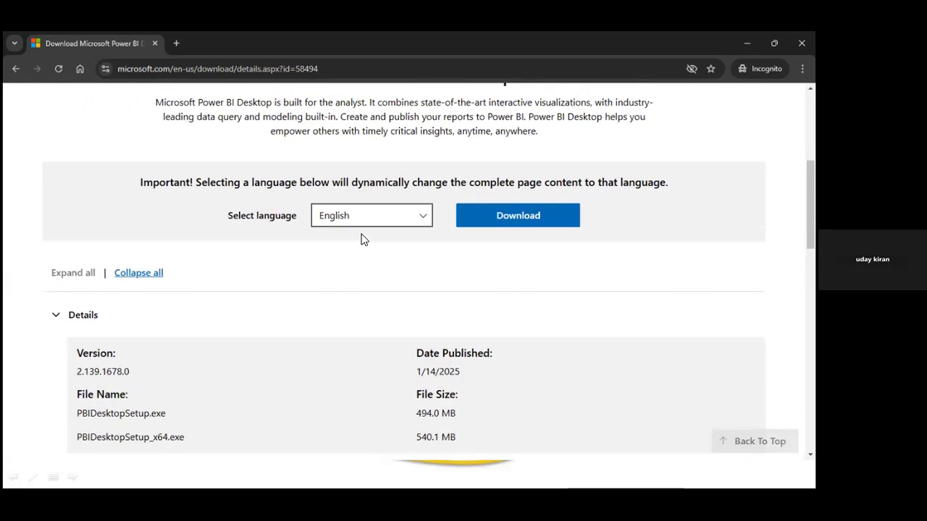
click(488, 214)
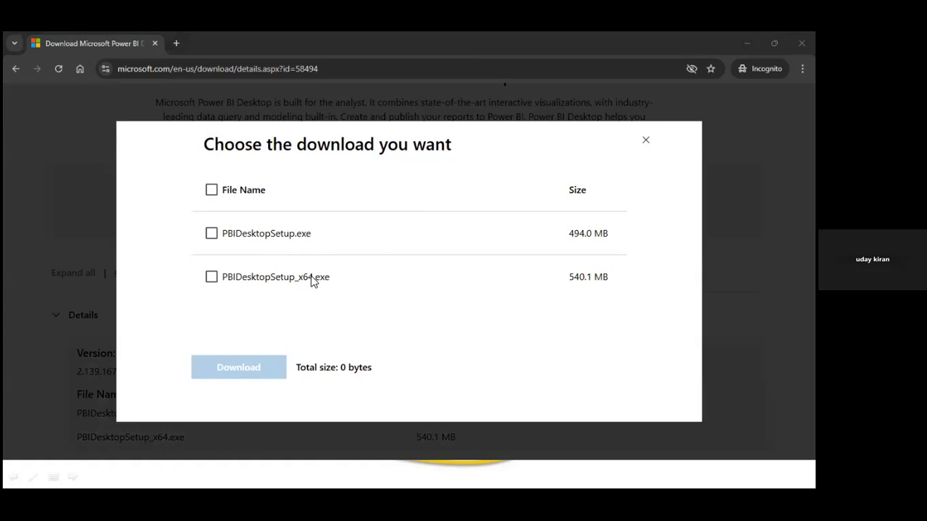
double_click(221, 278)
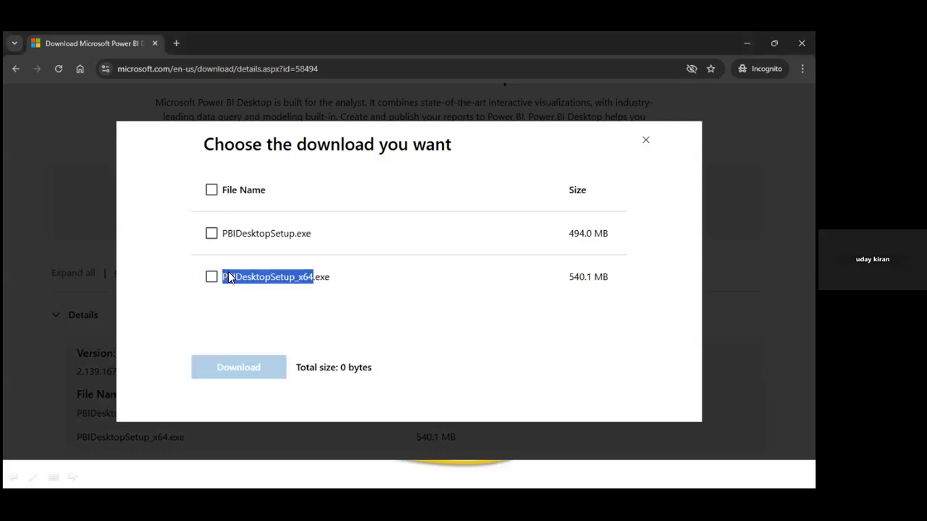
click(366, 284)
Search Windows for "system", open System Information, check the System Type entry and close the window
key(super)
text(yste)
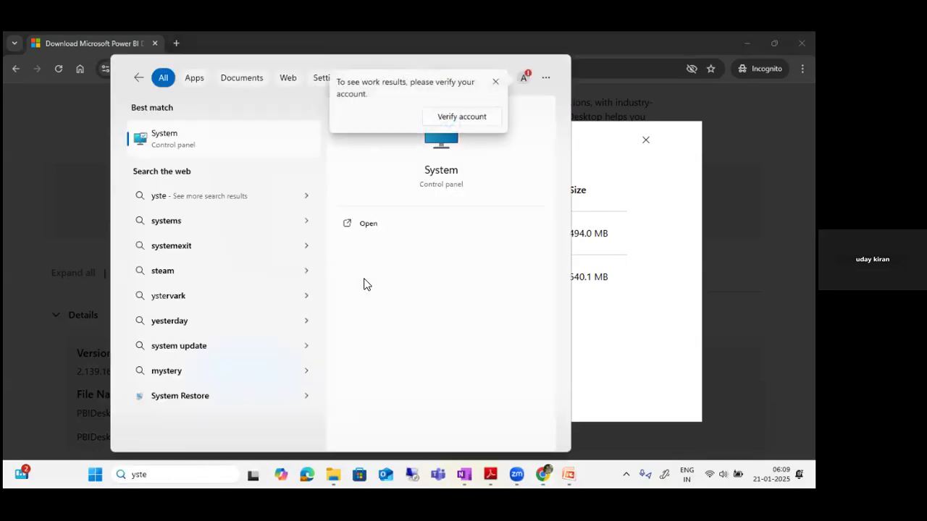
key(BackSpace)
key(BackSpace)
key(BackSpace)
key(BackSpace)
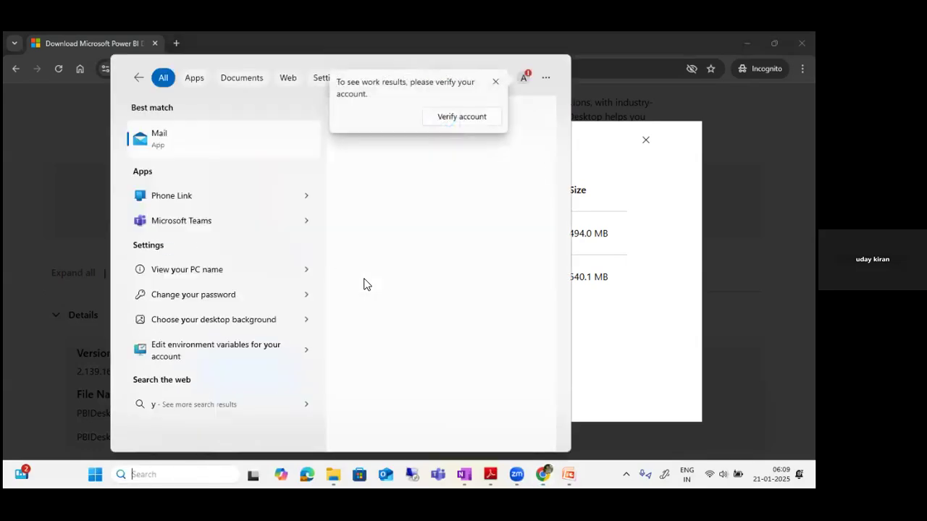
text(sts)
key(BackSpace)
key(BackSpace)
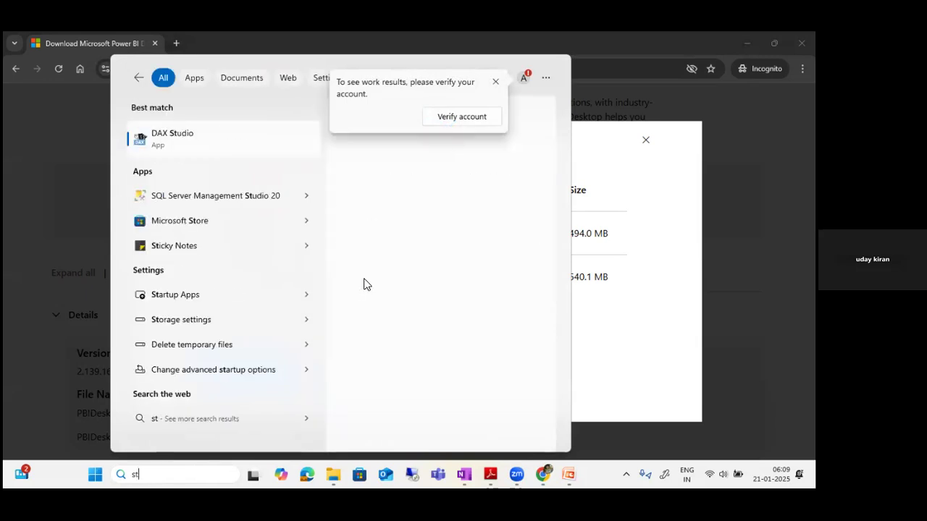
text(ystem)
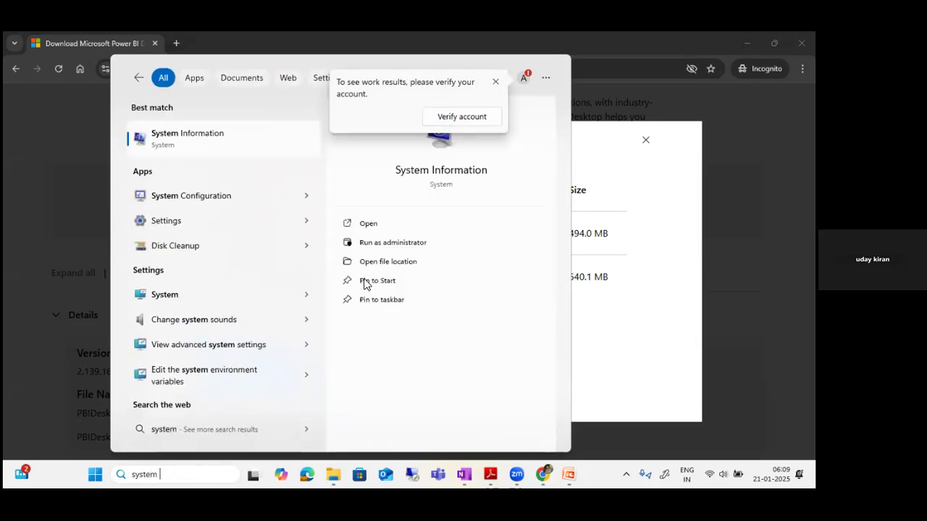
click(187, 138)
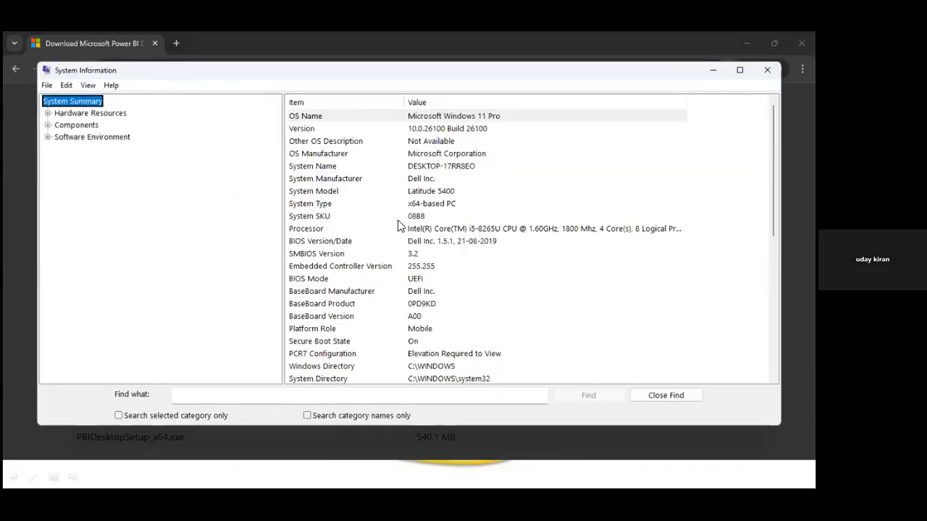
click(420, 206)
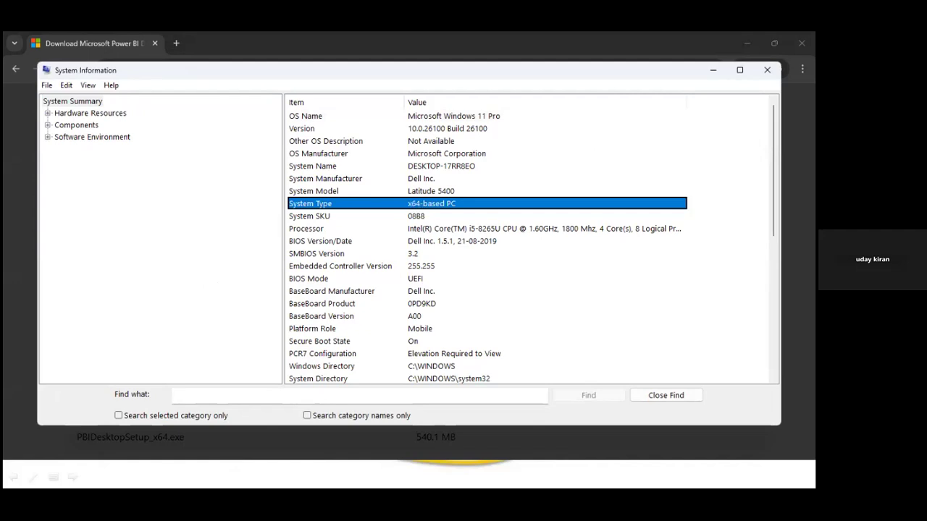
click(768, 70)
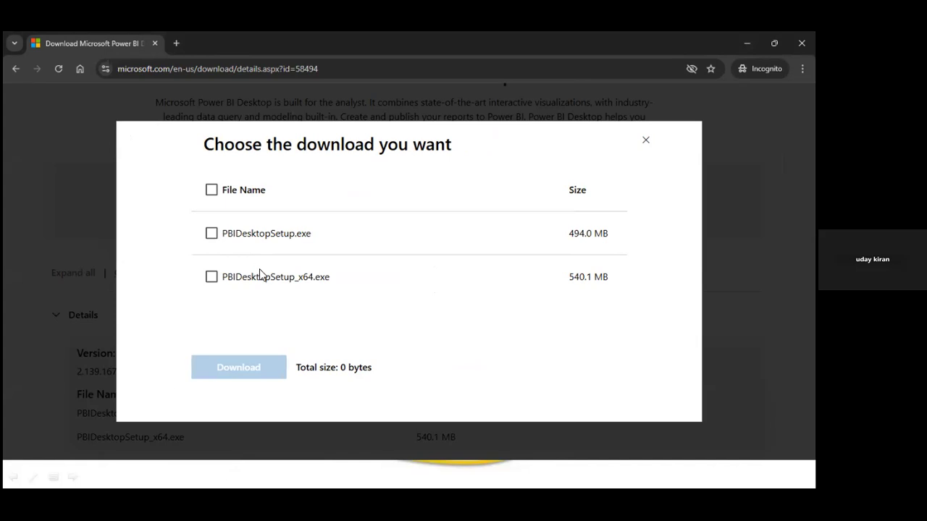
Select PBIDesktopSetup.exe in the download choices and dismiss the dialog without downloading
click(212, 233)
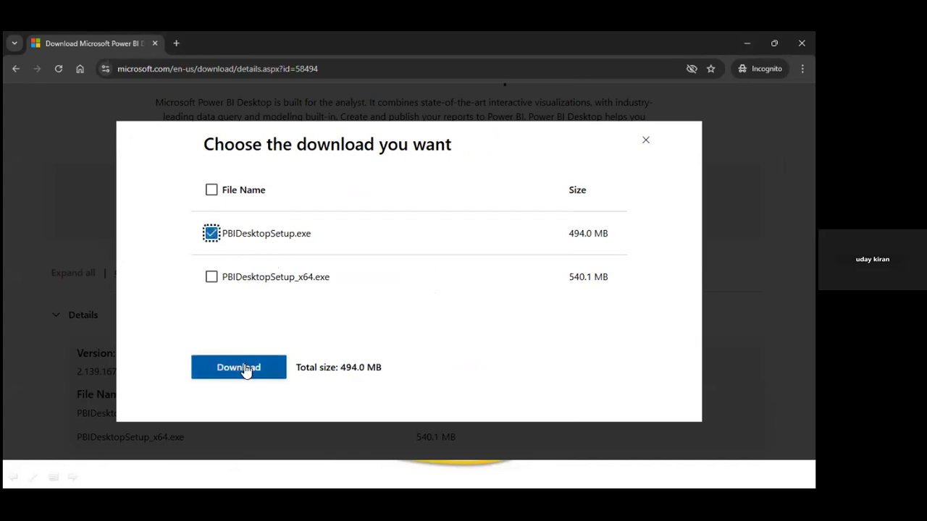
click(646, 143)
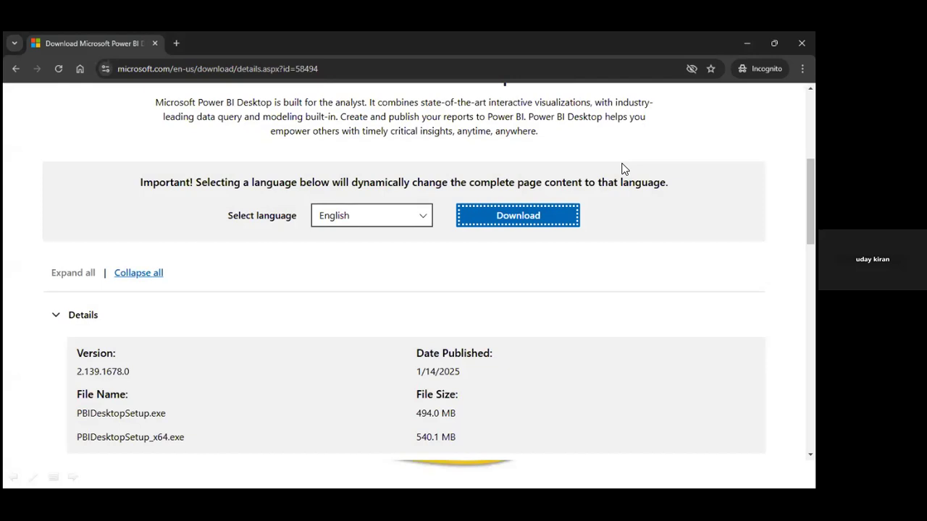
click(472, 269)
scroll(472, 269, up, 4)
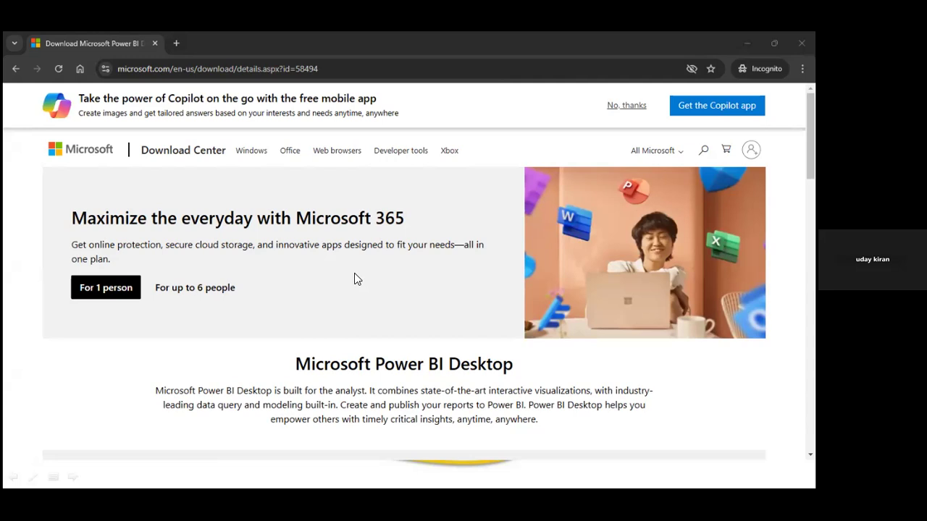
scroll(390, 228, down, 4)
scroll(390, 228, down, 1)
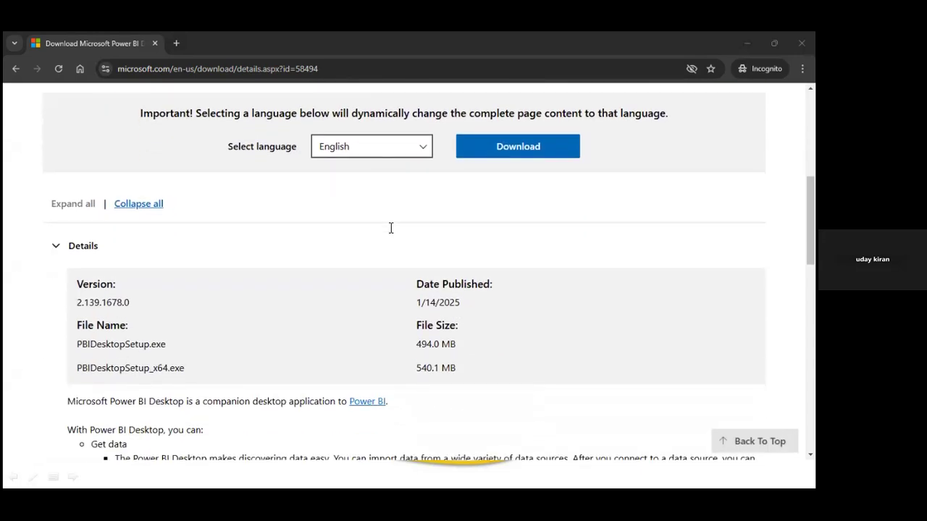
scroll(390, 228, up, 2)
scroll(390, 228, up, 3)
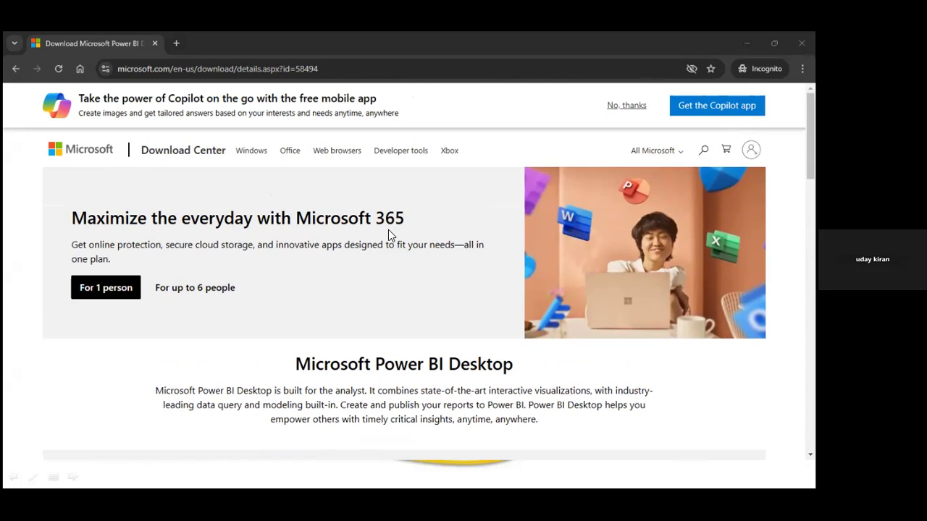
Switch to OneNote and write the line "Power BI desktop" on the Day 2 page
key(alt+Tab)
key(alt+Tab)
key(alt+Tab)
key(alt+Tab)
key(alt+Tab)
key(alt+Tab)
key(alt+Tab)
key(alt+Tab)
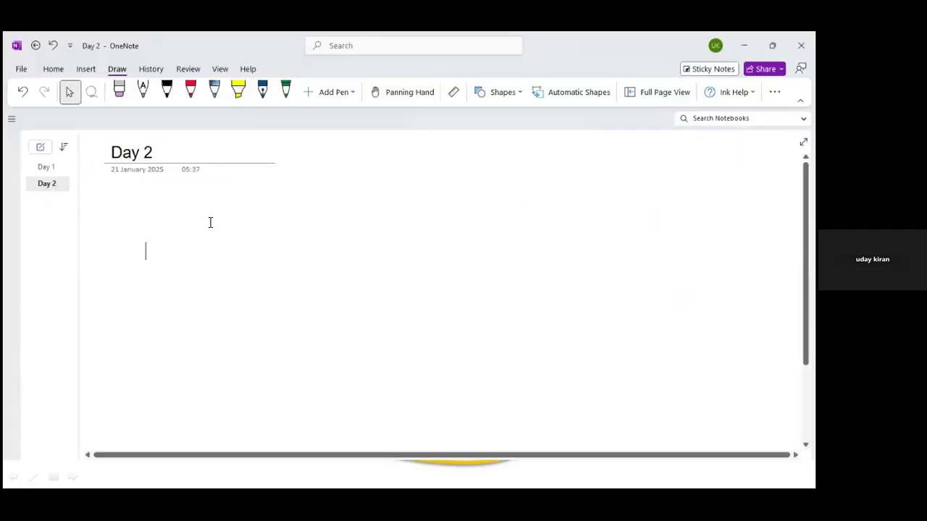
text(Power BI)
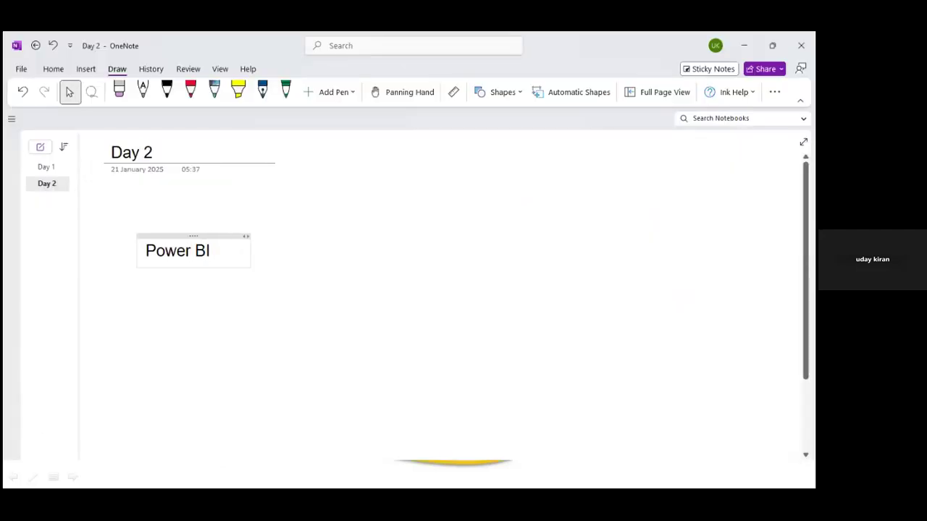
text( desktop)
key(Return)
Add the line "Install SSMS" below "Power BI desktop" in the Day 2 note
text(I)
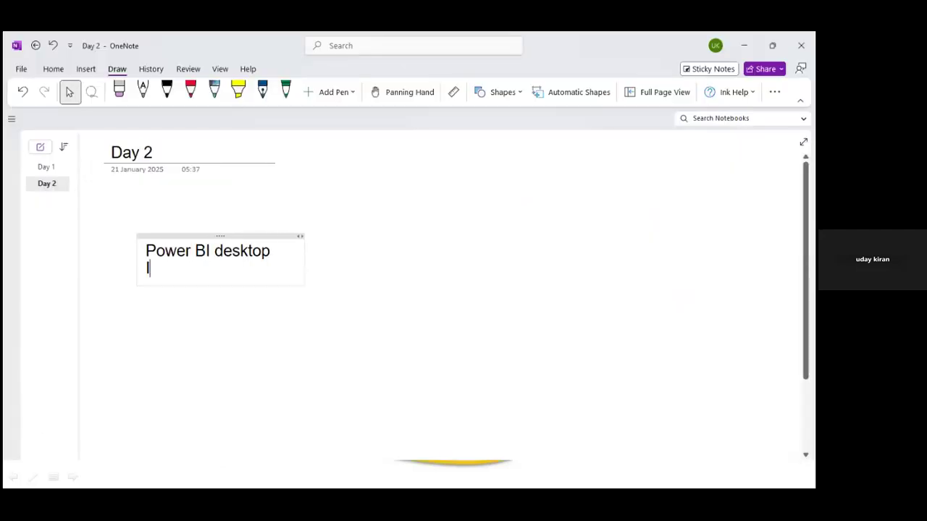
text(nstall SMMS)
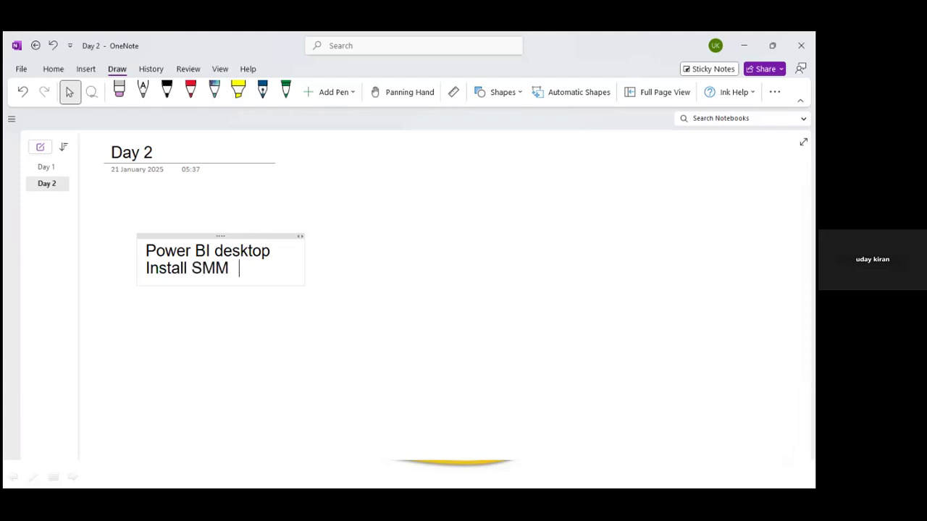
key(BackSpace)
key(BackSpace)
key(BackSpace)
text(SS)
key(BackSpace)
text(MS)
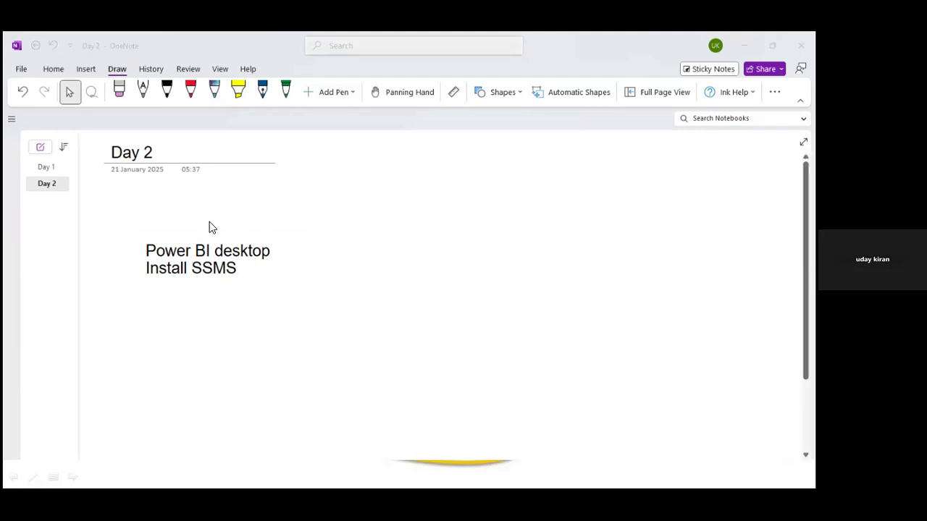
Switch to the browser and search the web for "sssms download"
key(alt+Tab)
key(alt+Tab)
click(260, 67)
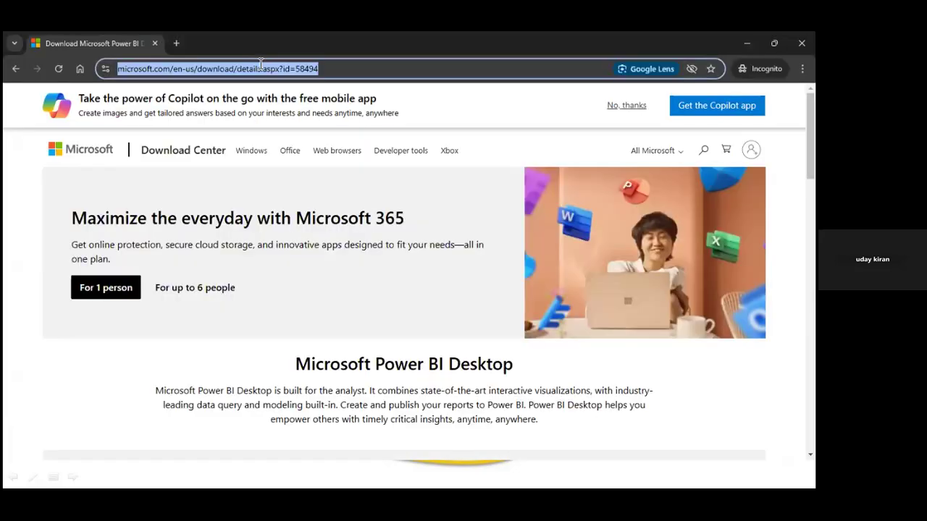
text(sssms )
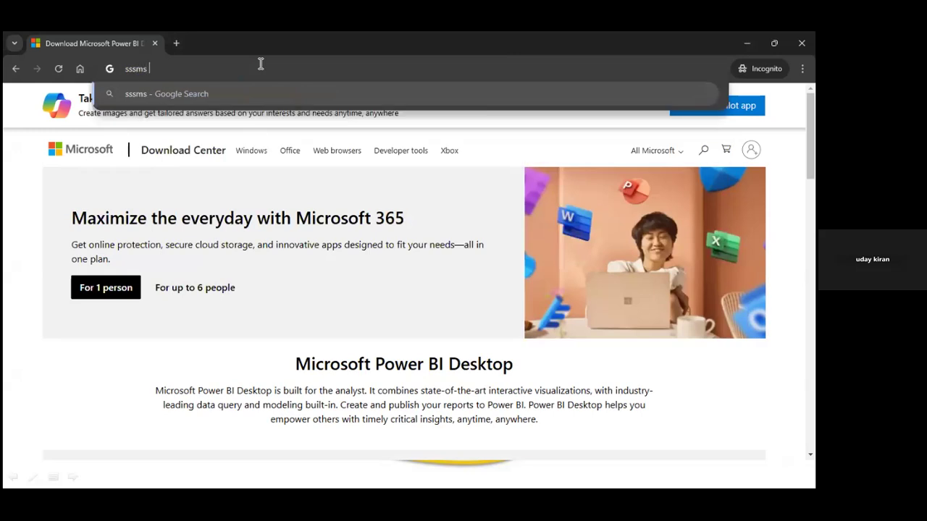
text(downloa)
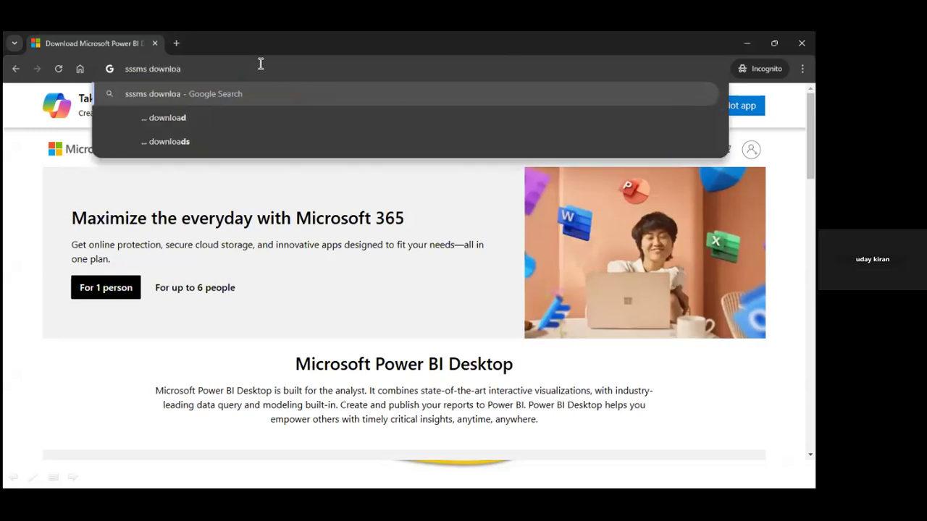
text(d)
key(Return)
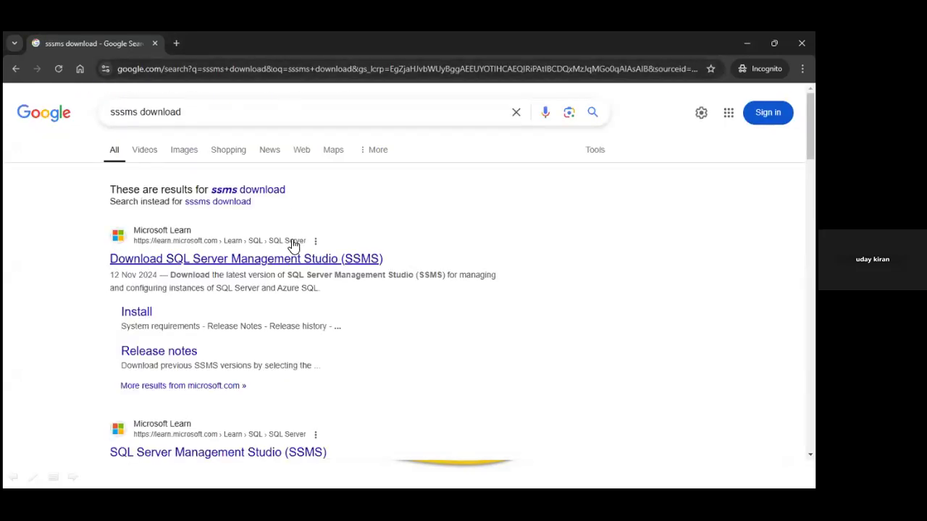
Open the Microsoft Learn result "Download SQL Server Management Studio (SSMS)" and examine its Download SSMS section
click(287, 262)
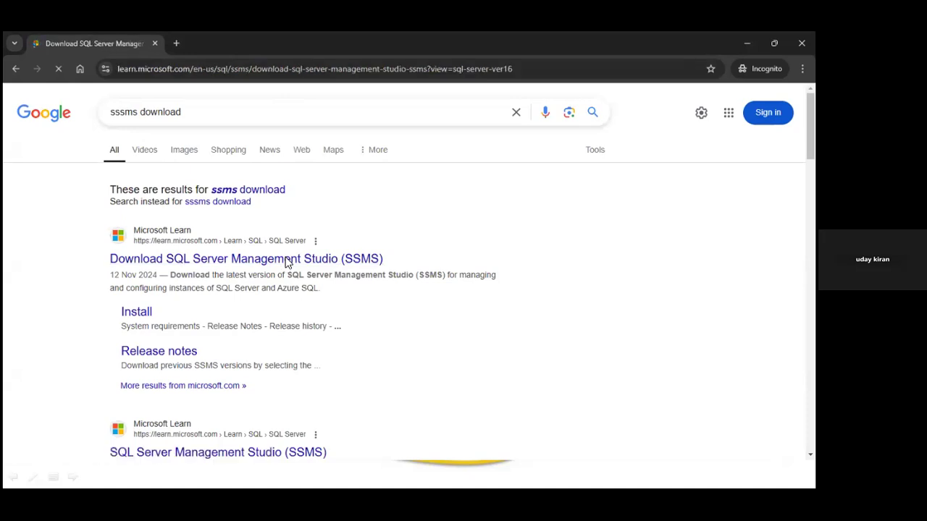
scroll(398, 247, down, 3)
scroll(332, 233, down, 8)
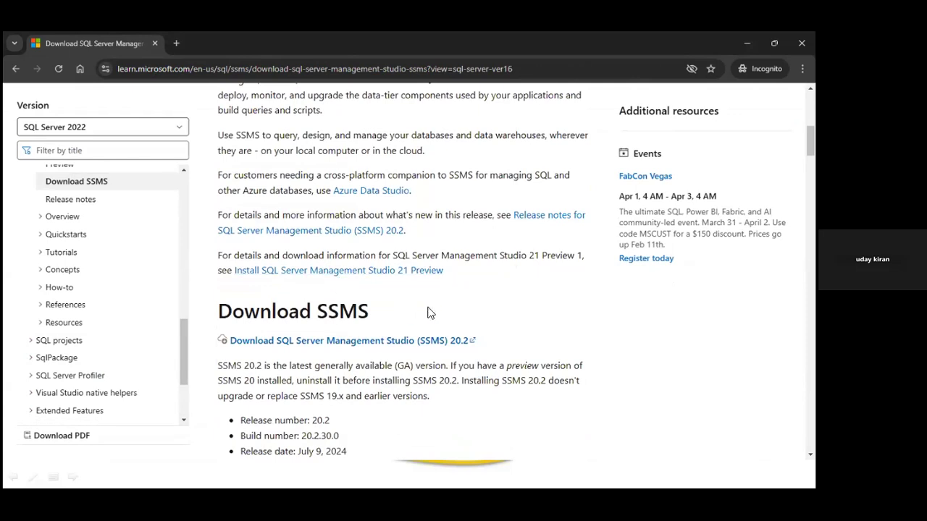
scroll(427, 312, down, 2)
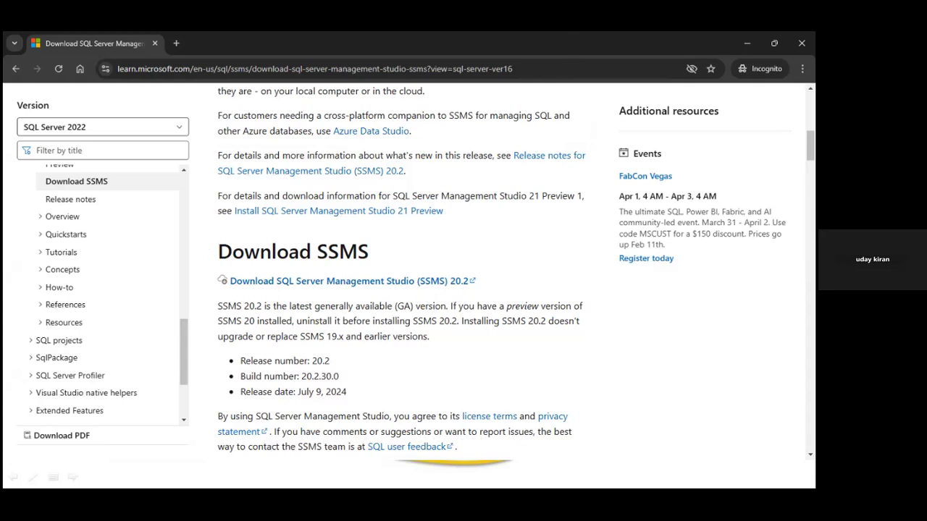
scroll(472, 259, up, 7)
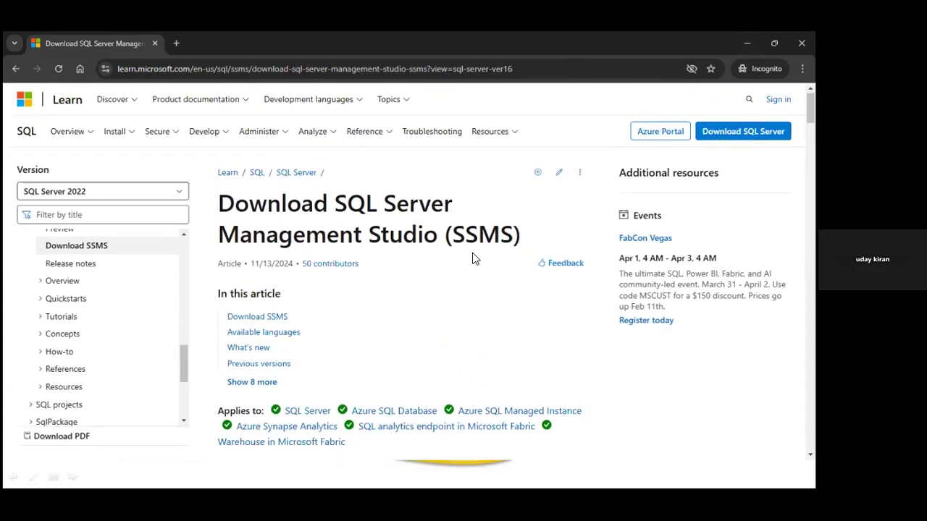
Search Windows for "pow" and launch Power BI Desktop
key(super)
text(pow)
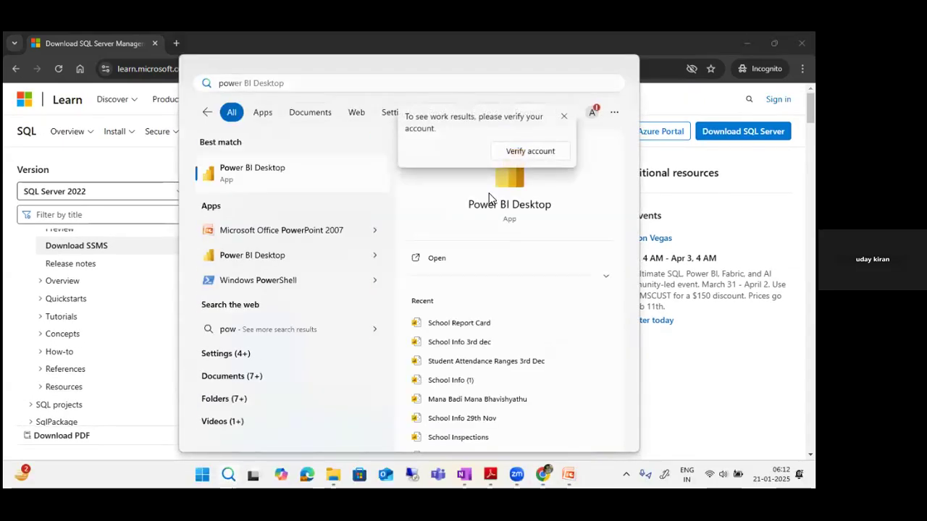
key(Return)
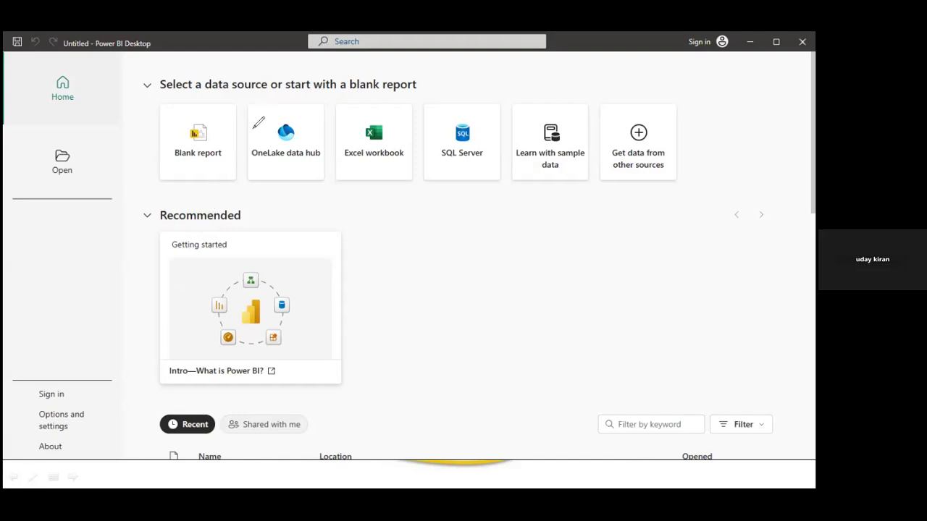
Annotate the start screen: underline the data source cards, circle "Get data from other sources" and tick beside the Getting started card
mouse_move(215, 190)
mouse_down()
mouse_move(511, 194)
mouse_move(590, 185)
mouse_up()
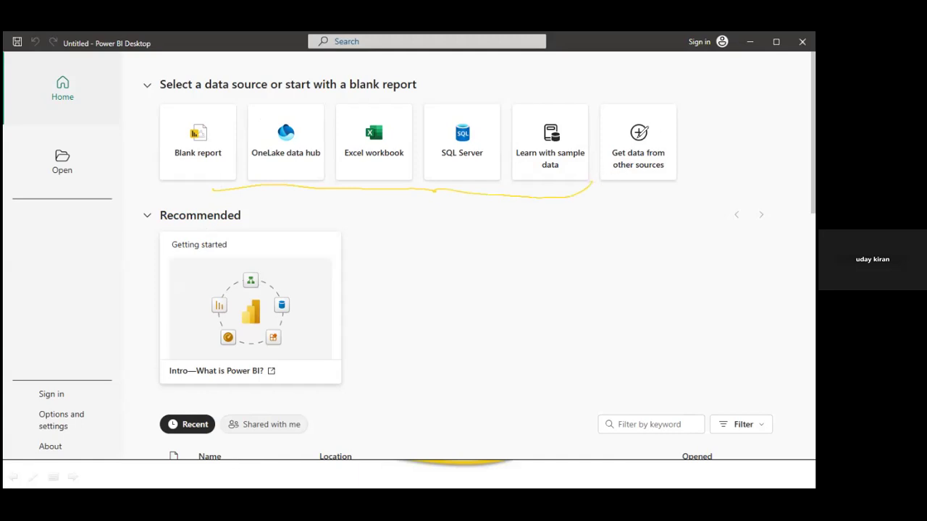
mouse_move(646, 117)
mouse_down()
mouse_move(620, 149)
mouse_move(655, 120)
mouse_up()
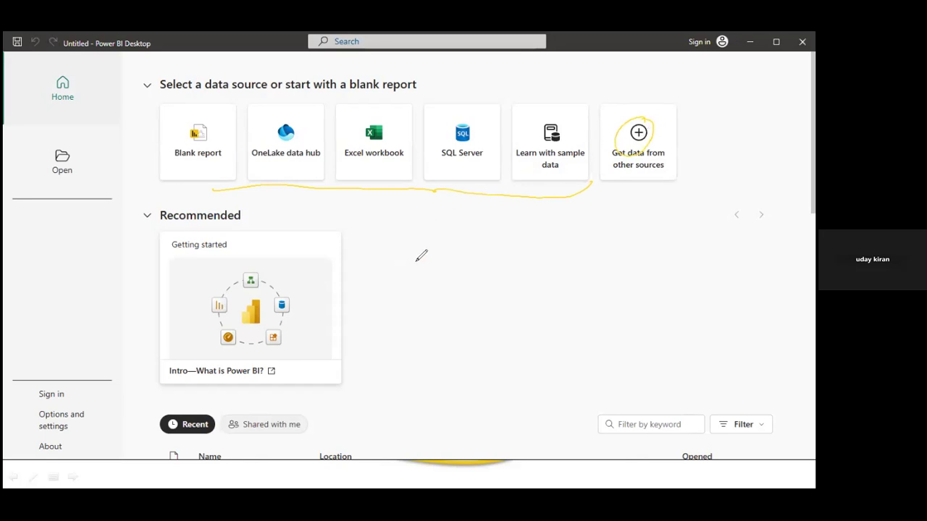
drag(360, 245, 401, 234)
Look through the recent report files listed on the start screen and return to the data source cards
scroll(247, 205, down, 3)
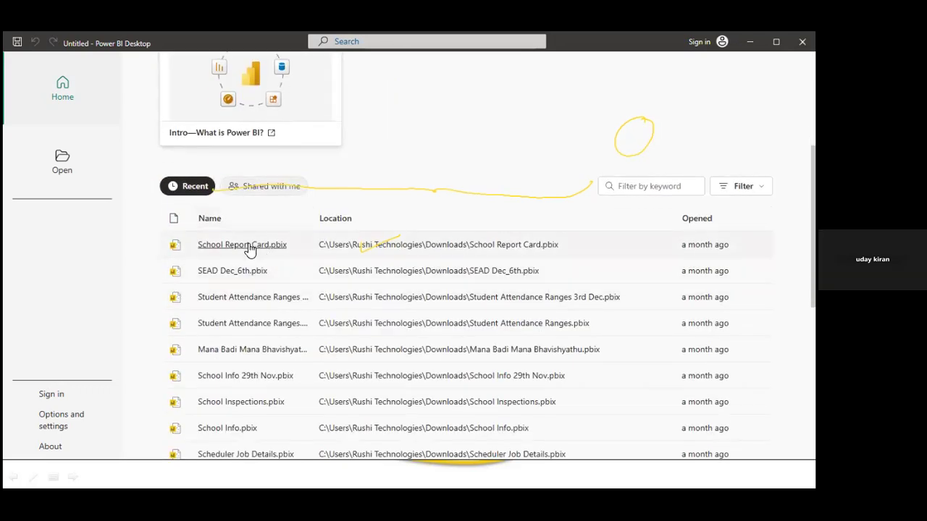
scroll(250, 257, down, 5)
scroll(255, 269, up, 10)
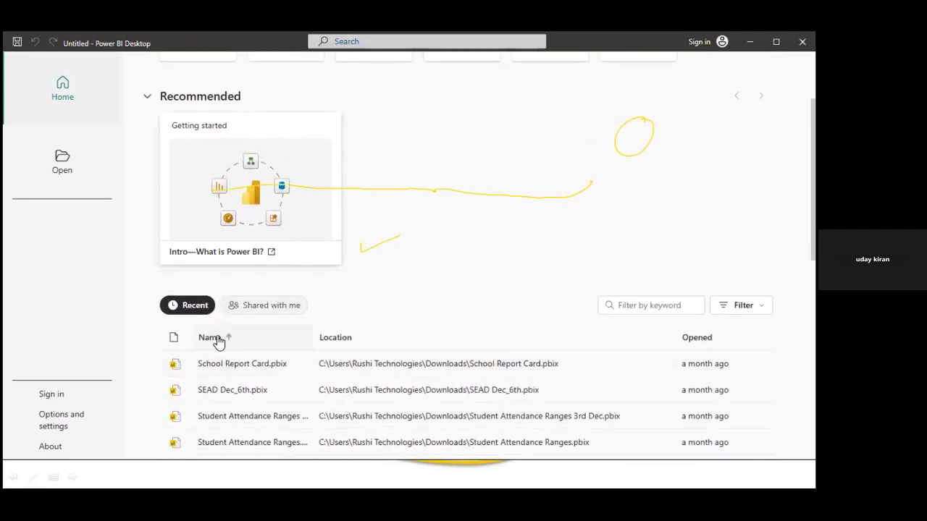
scroll(251, 369, down, 4)
scroll(253, 372, down, 4)
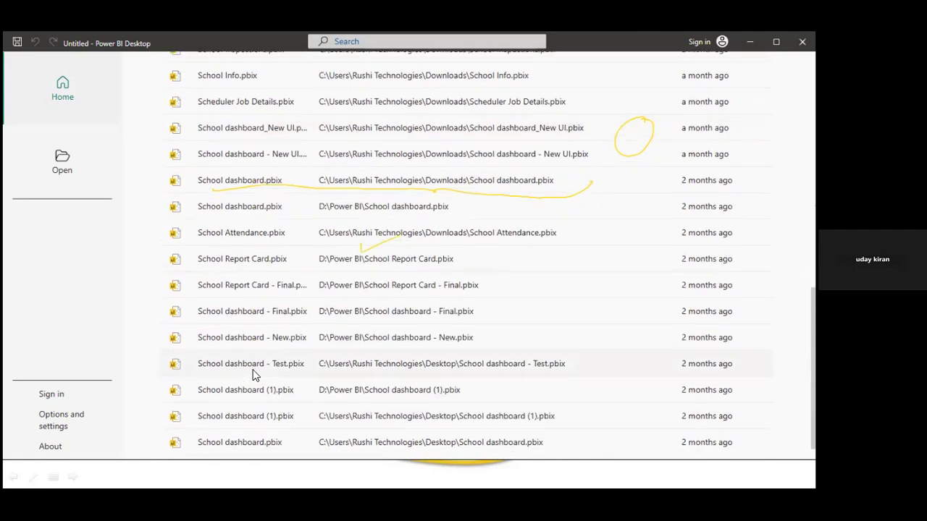
scroll(256, 368, up, 9)
scroll(260, 372, up, 1)
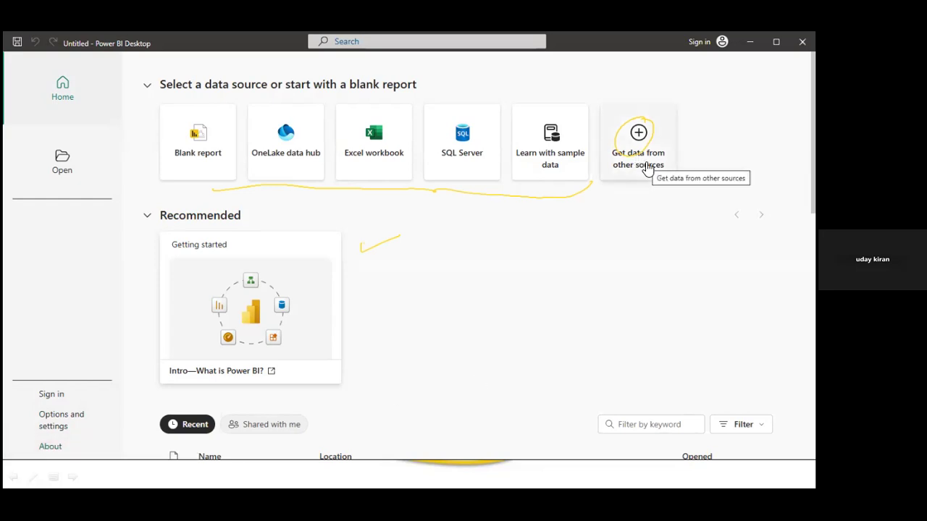
View the full Get Data source list from the start screen and again from the report window, closing it each time
click(648, 168)
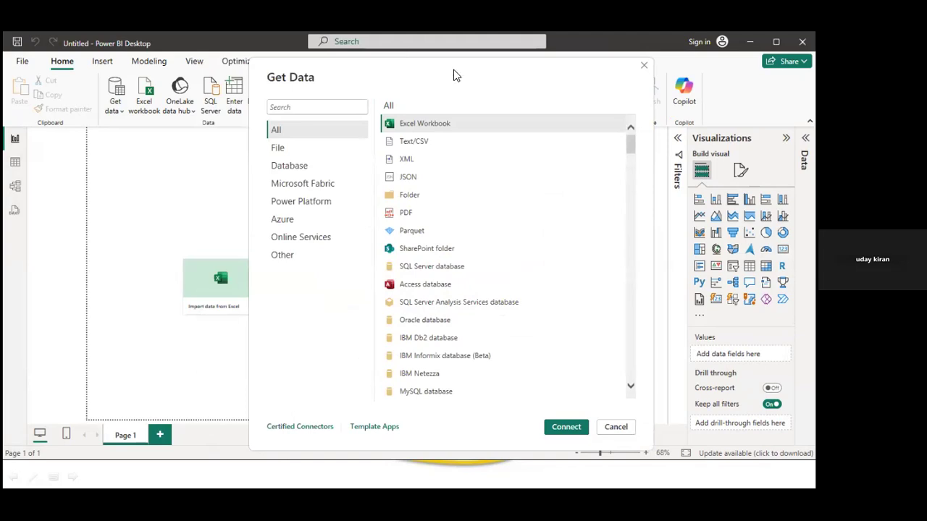
click(600, 79)
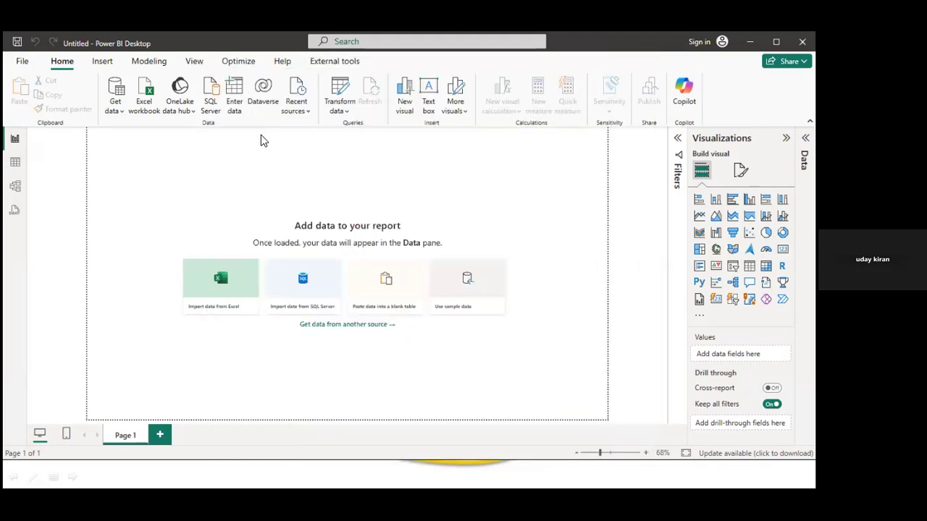
click(120, 114)
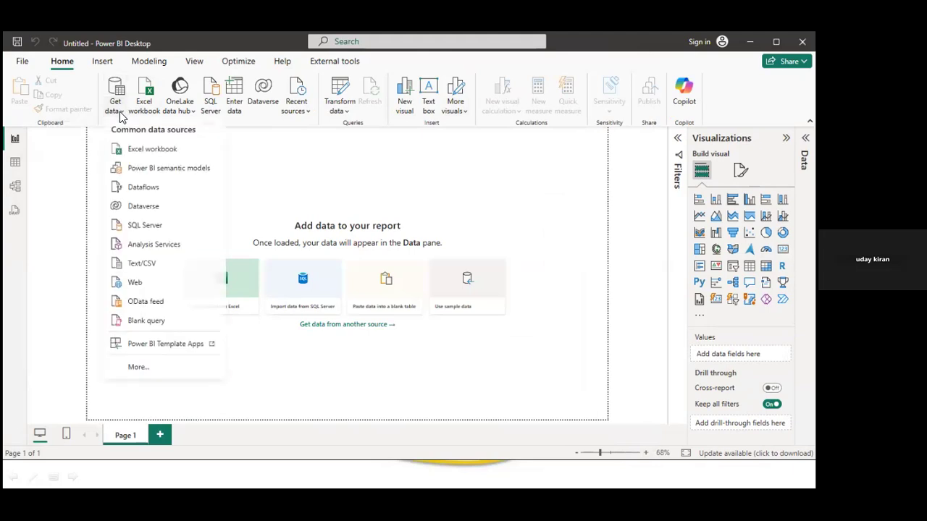
click(141, 369)
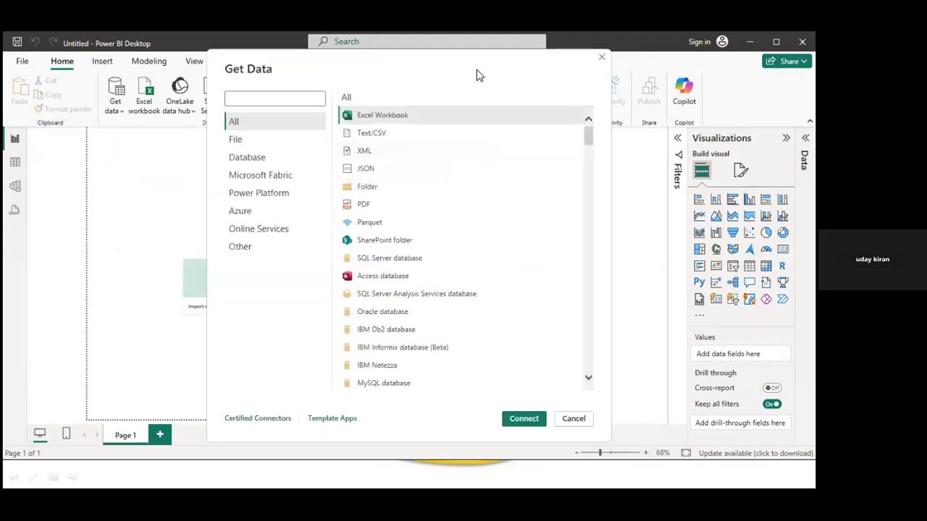
click(617, 76)
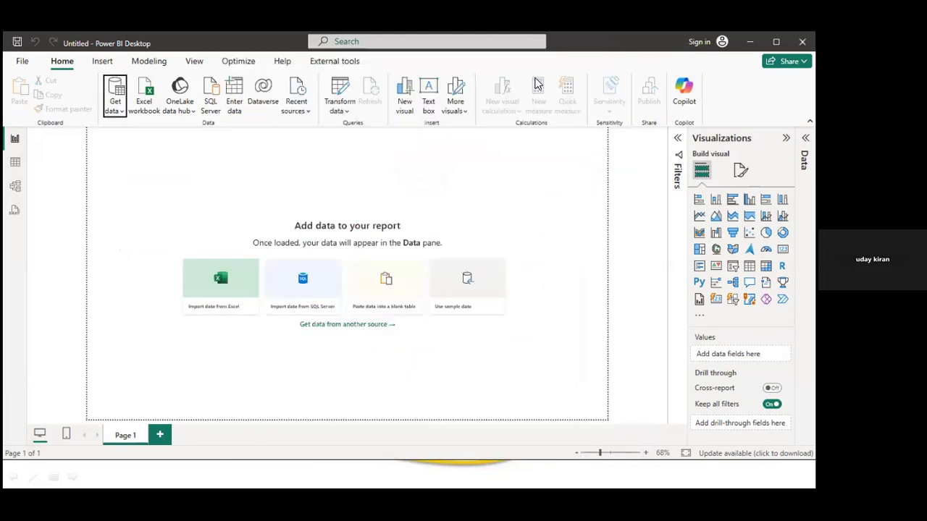
Open Power Query Editor in a smaller window, view its full list of new data sources and cancel the dialog
click(348, 90)
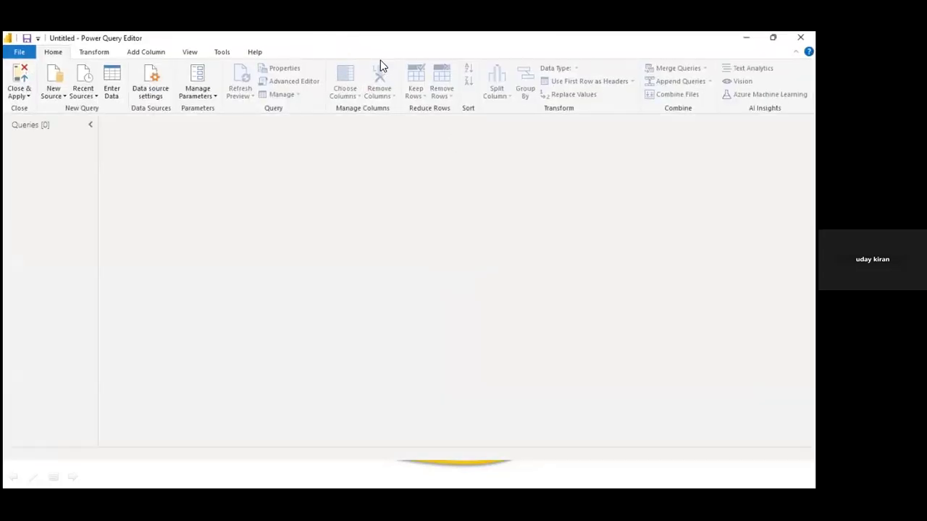
double_click(348, 46)
drag(363, 48, 419, 107)
double_click(506, 107)
double_click(182, 41)
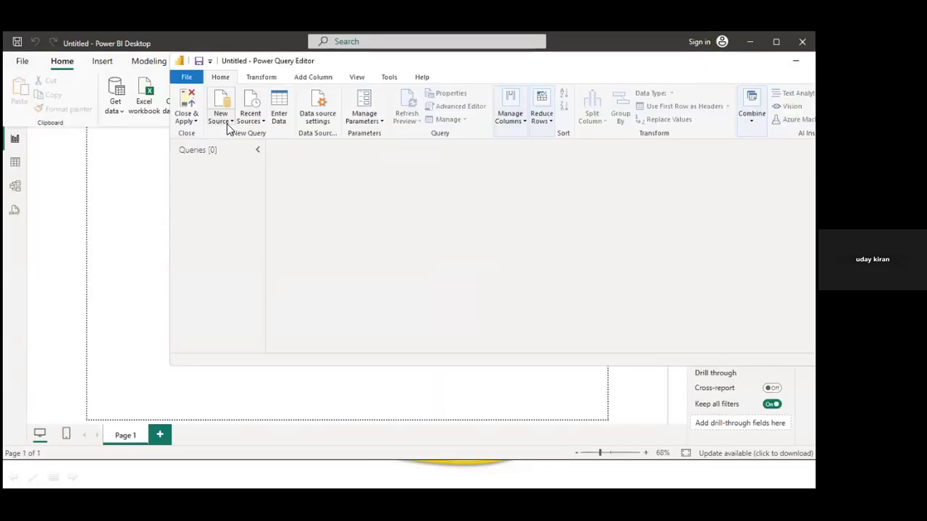
click(230, 120)
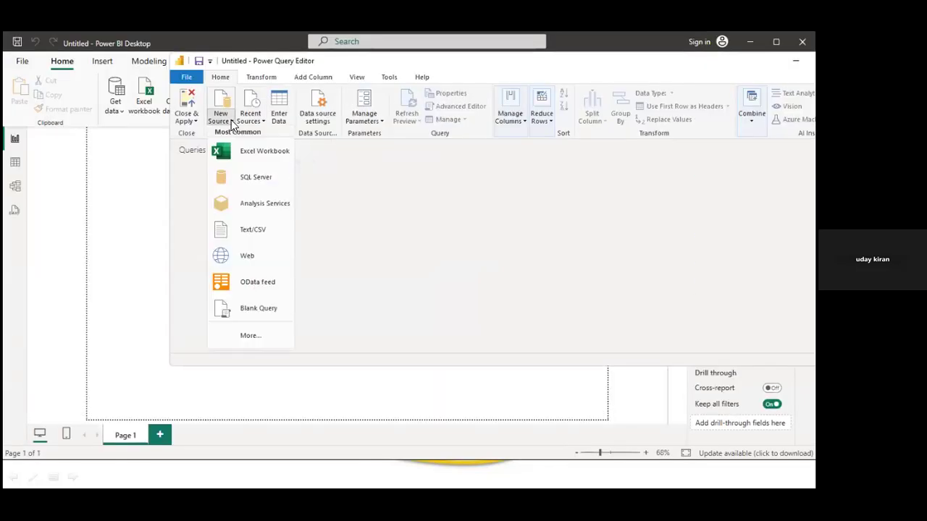
click(253, 333)
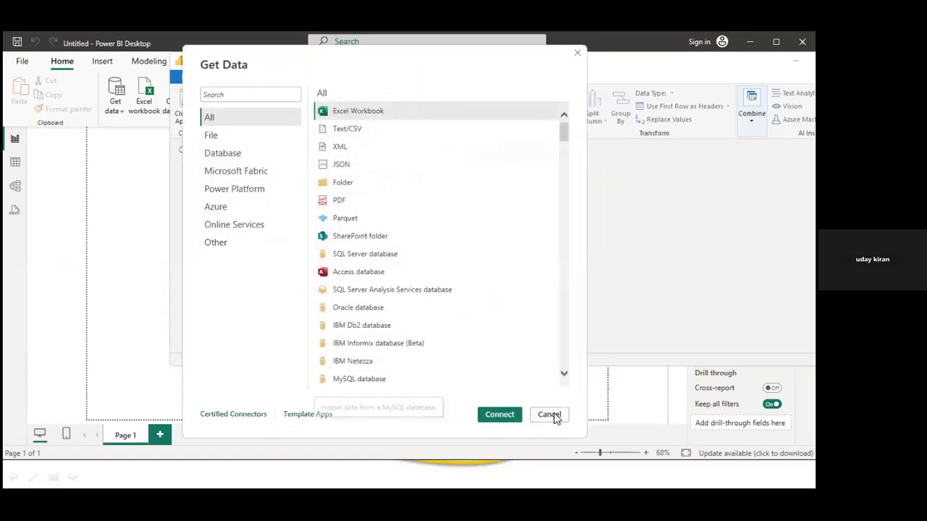
click(551, 414)
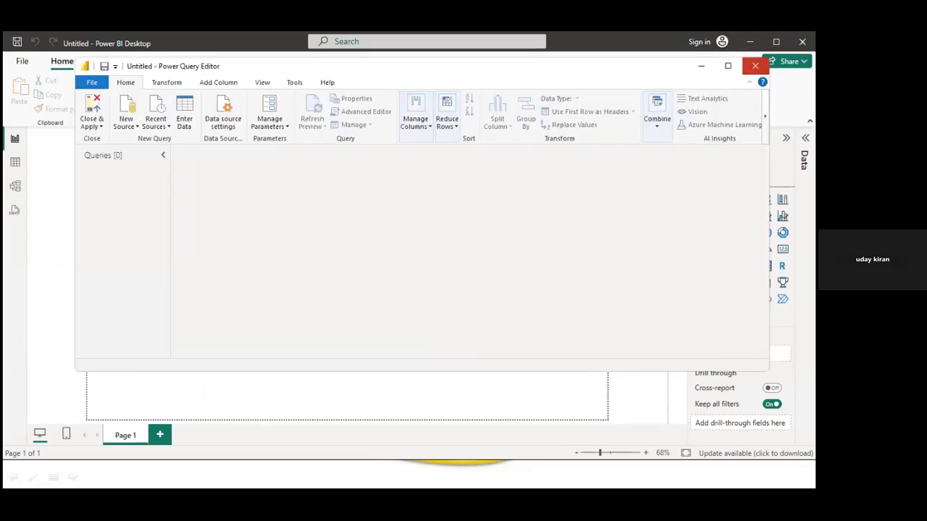
Close Power Query Editor and the untitled report, and restart Power BI Desktop
click(757, 61)
click(802, 41)
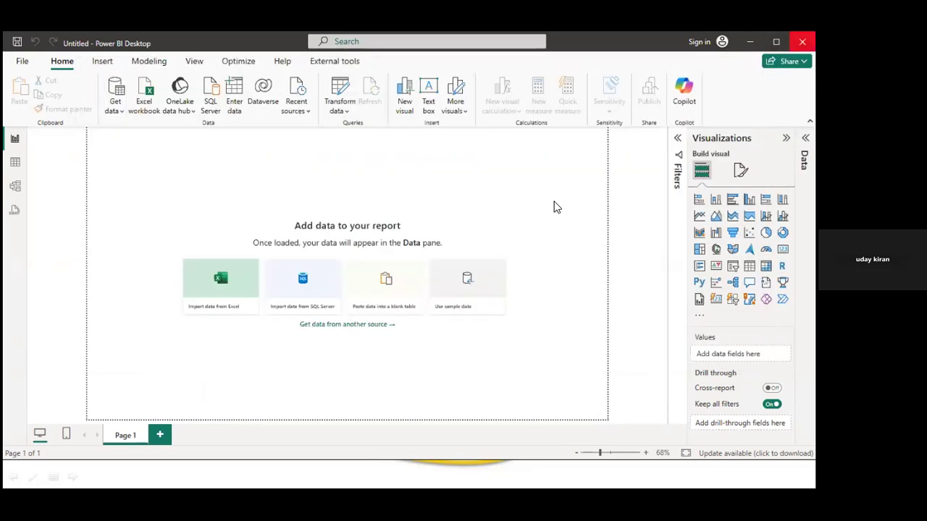
key(super)
text(pow)
key(Escape)
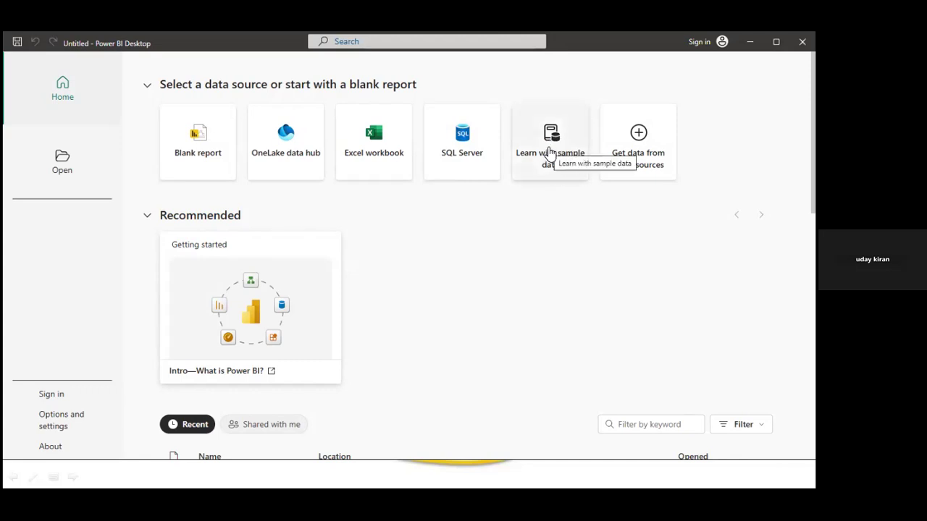
Load the sample data from the start screen, preview the financials table in the Navigator and dismiss it without loading
click(548, 156)
click(537, 219)
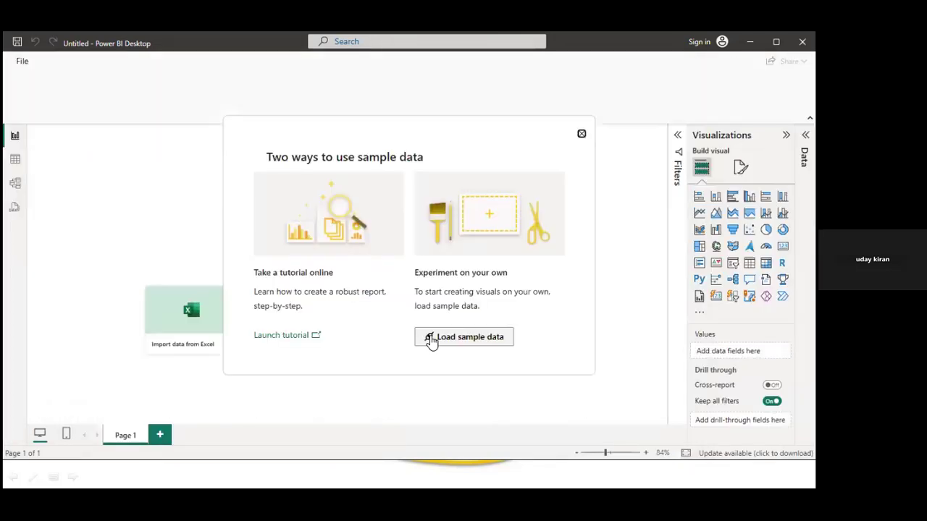
click(456, 338)
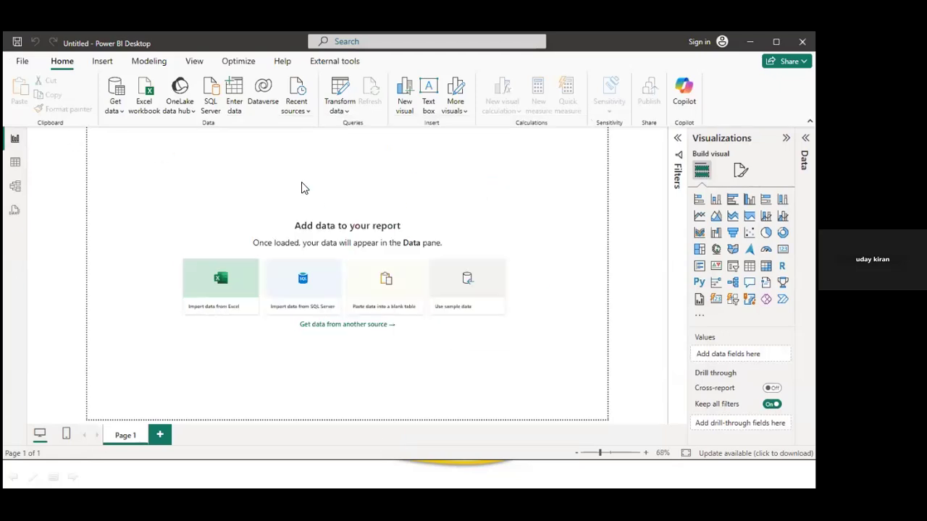
click(183, 136)
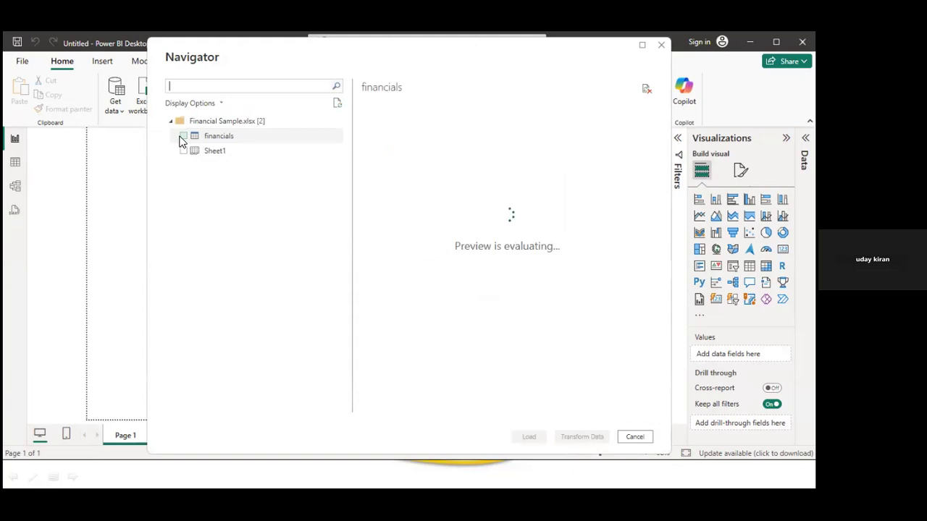
drag(489, 408, 396, 412)
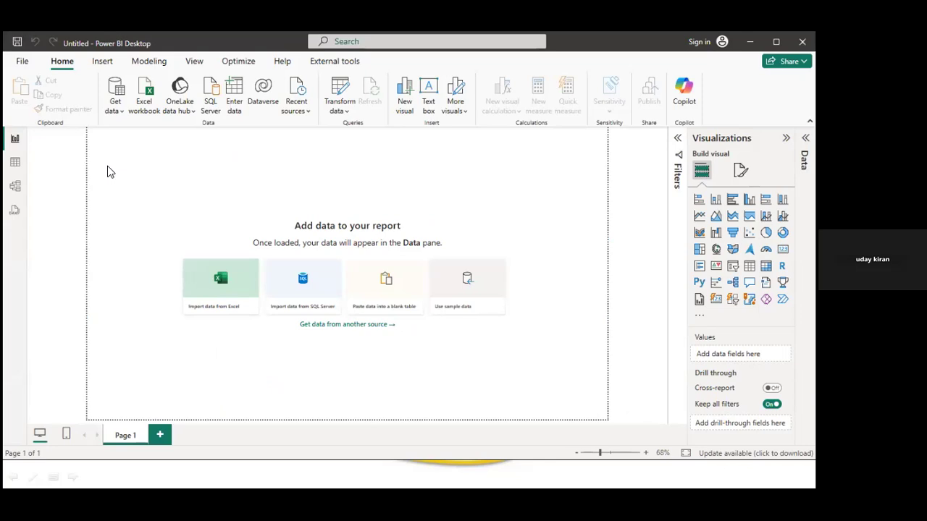
Switch to OneNote and add the lines "On primse -- Excel" and "Cloud - Website" below the SSMS note on the Day 2 page
key(alt+Tab)
key(Tab)
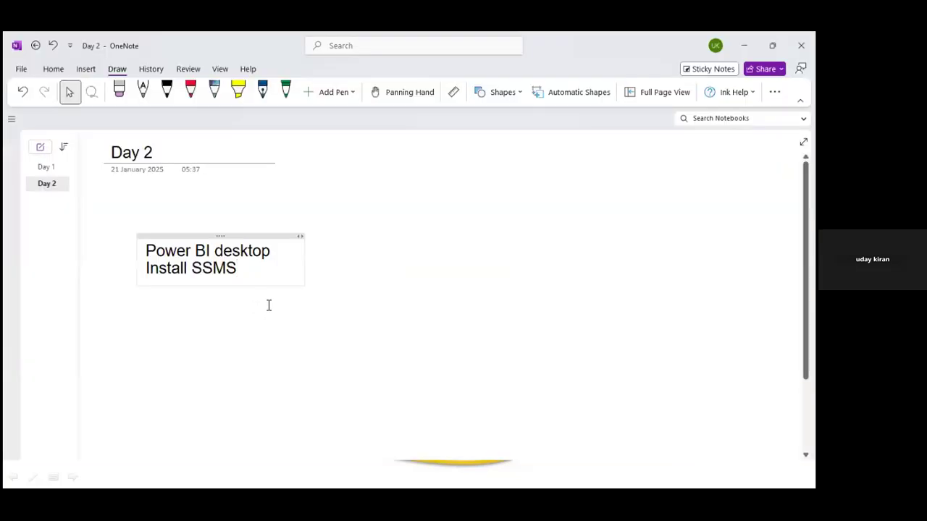
key(Return)
key(Return)
text(On primse)
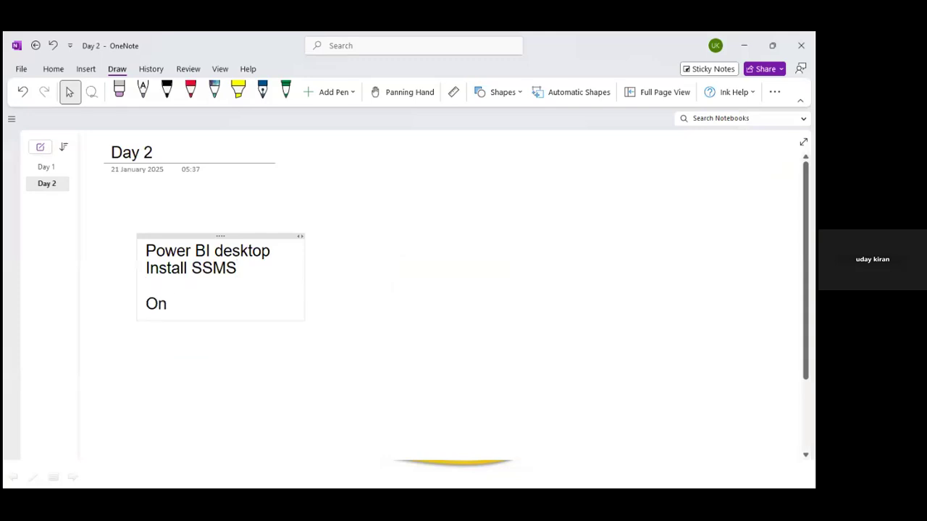
key(BackSpace)
key(BackSpace)
text(se  )
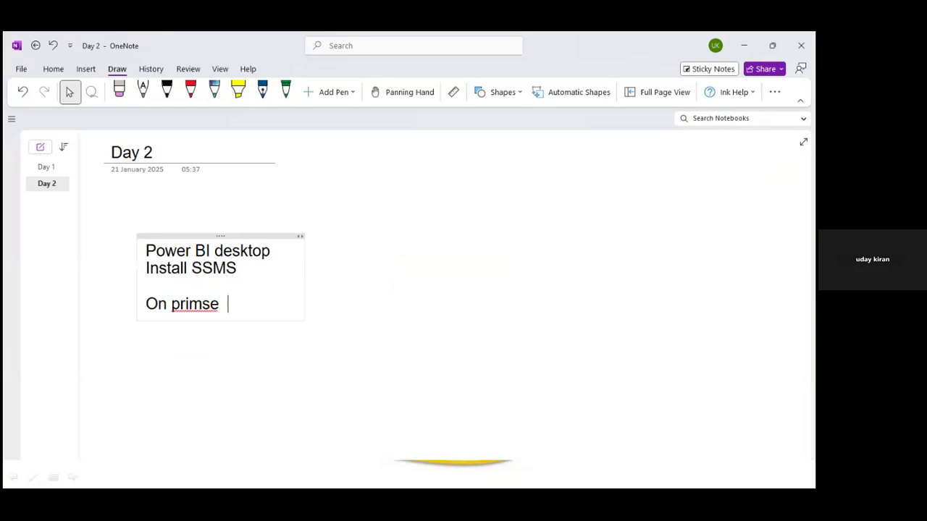
text(-- Excel)
key(Return)
text(Clo)
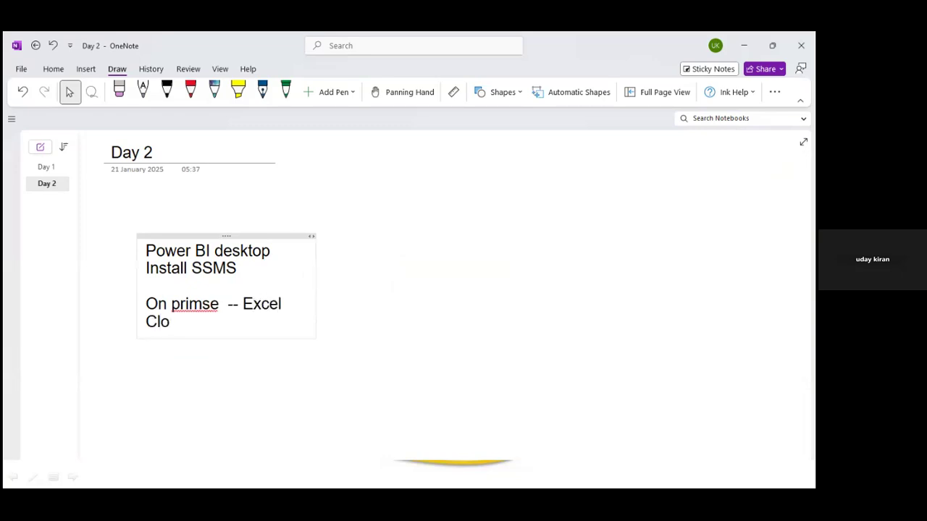
text(ud - Website)
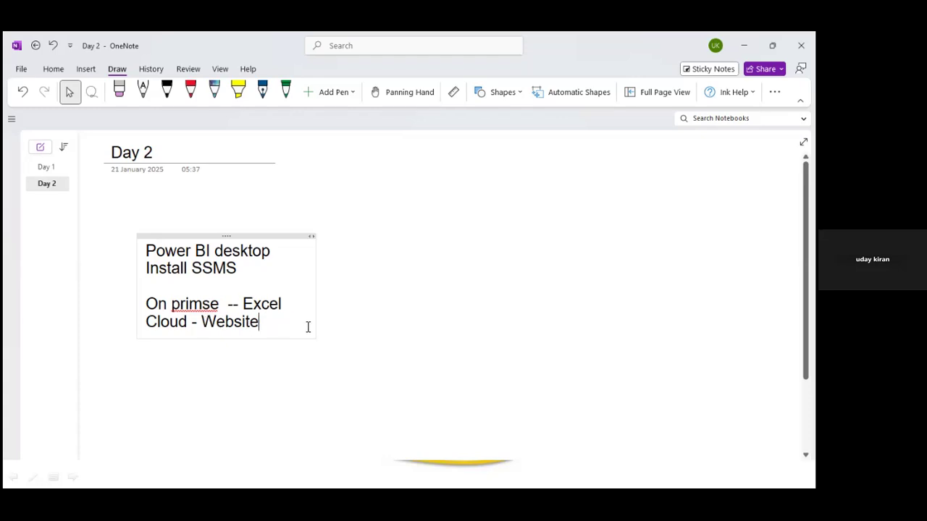
Switch to Power BI Desktop and browse the File, Database, Microsoft Fabric, Power Platform, Azure and All categories in the full Get Data list
key(alt+Tab)
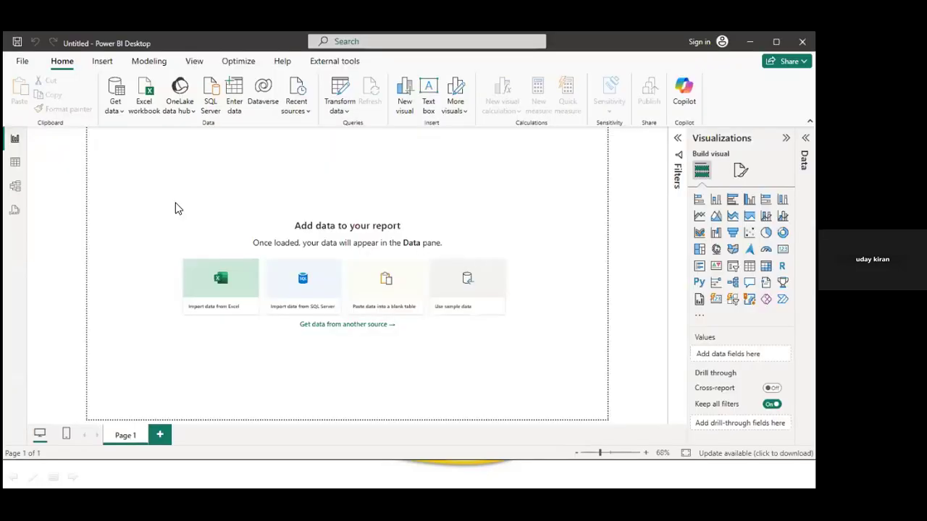
click(118, 118)
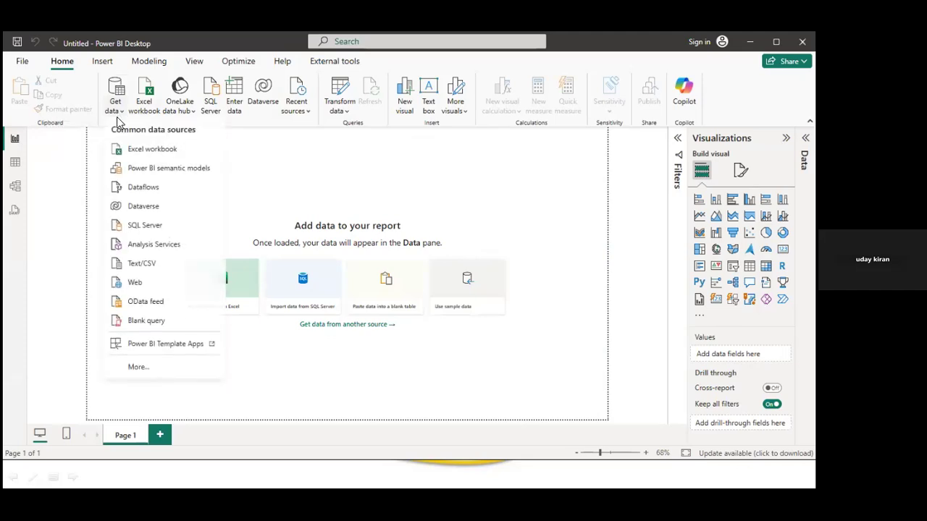
click(155, 368)
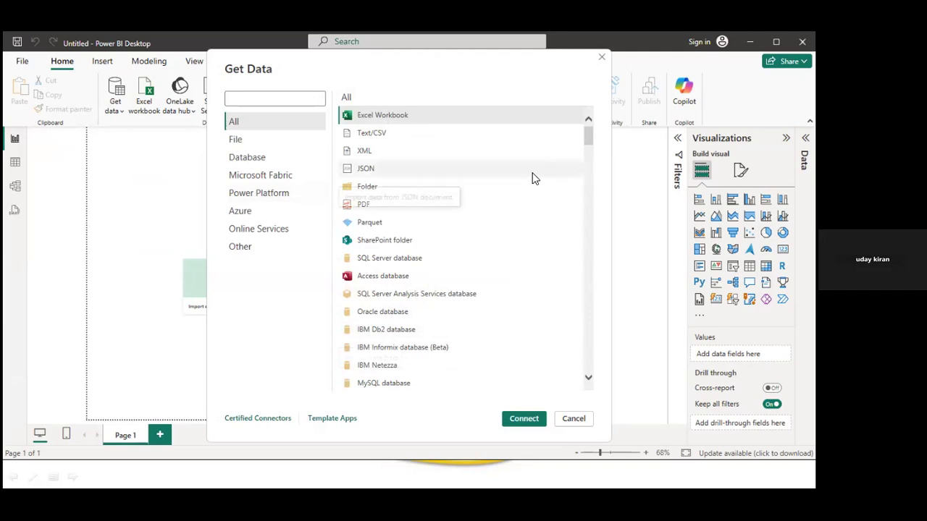
click(247, 143)
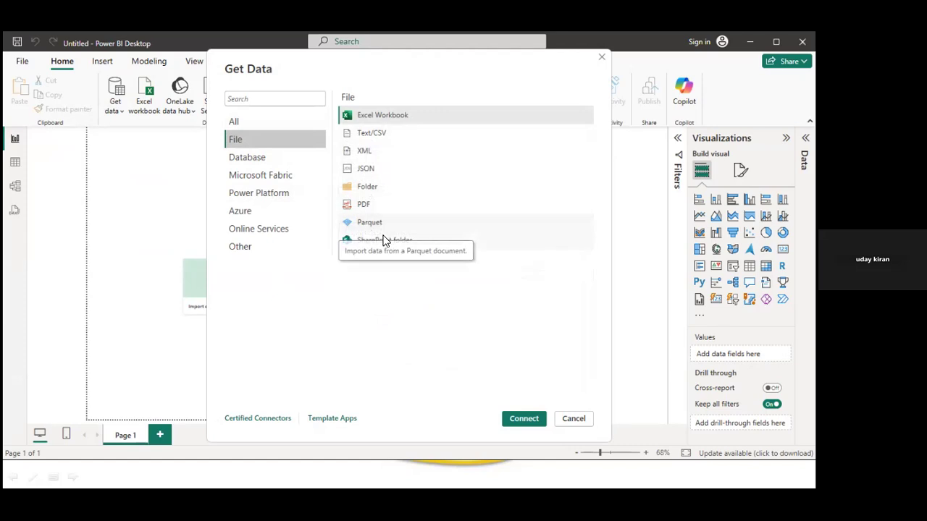
click(250, 158)
scroll(438, 210, down, 2)
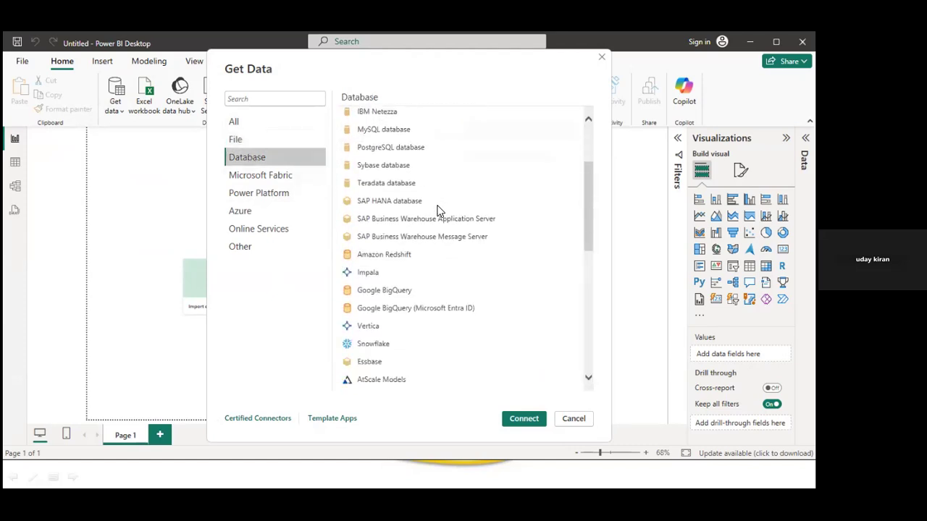
scroll(438, 210, down, 7)
scroll(436, 221, up, 9)
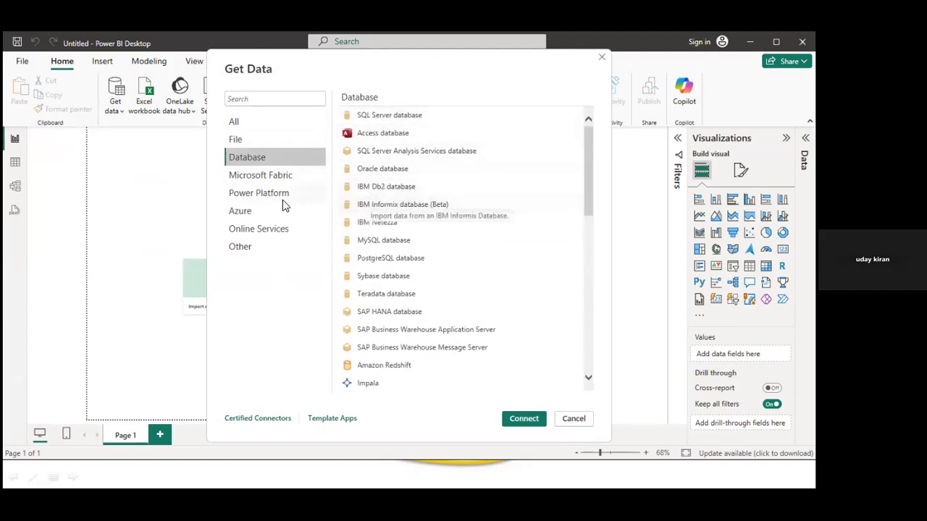
click(259, 177)
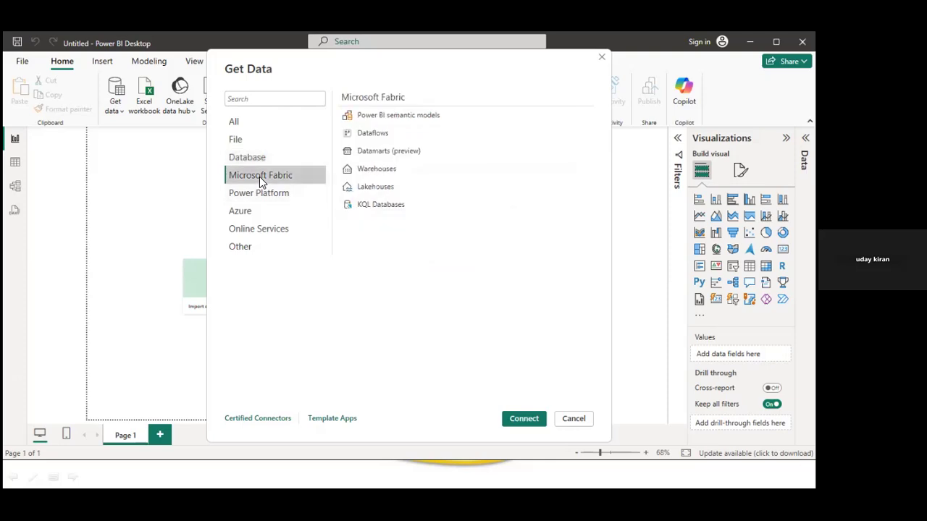
click(278, 192)
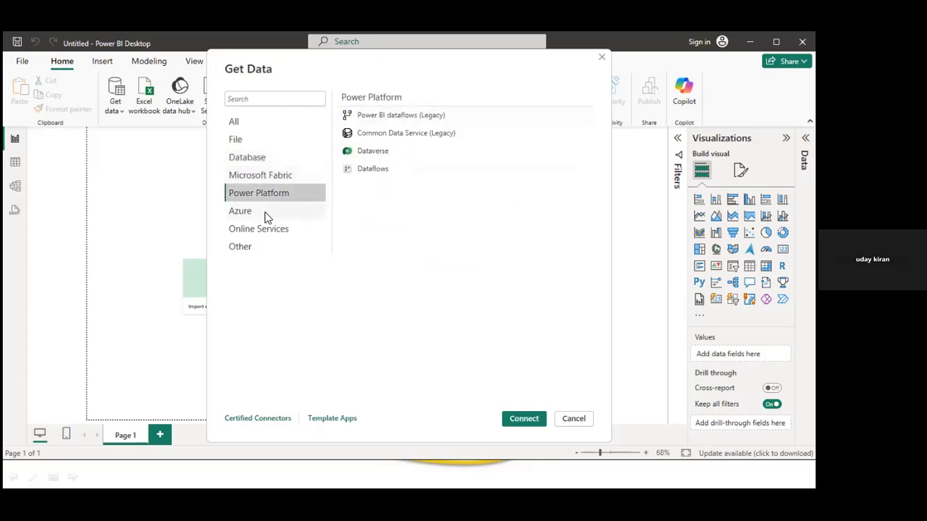
click(266, 214)
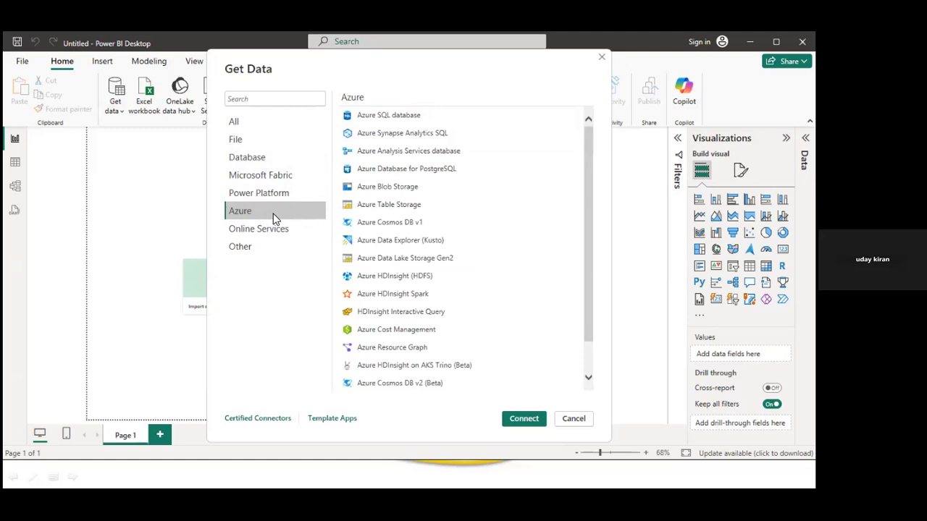
click(246, 119)
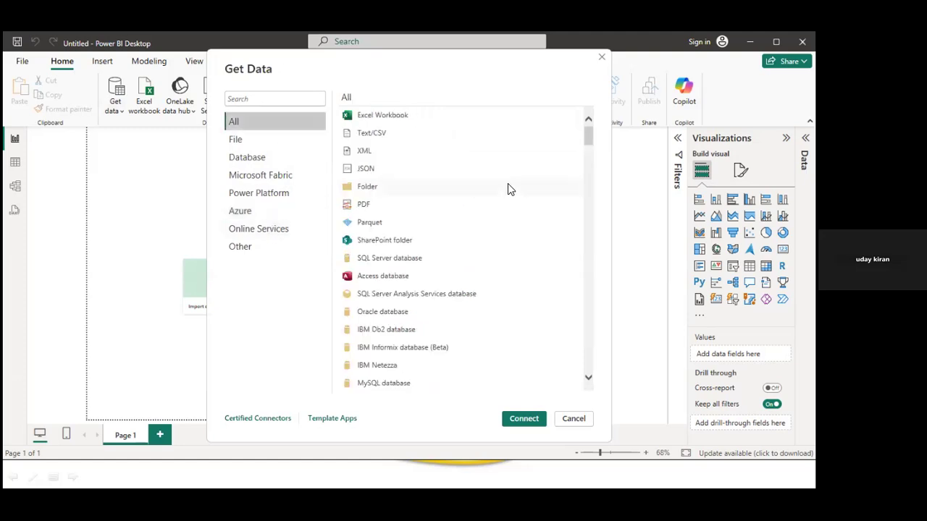
mouse_move(587, 139)
mouse_down()
mouse_move(582, 408)
mouse_move(587, 128)
mouse_up()
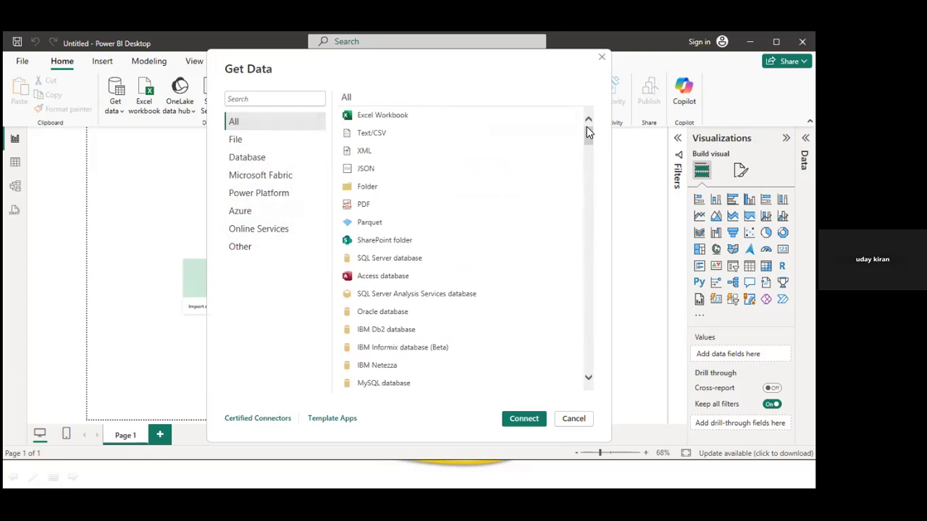
Connect to an Excel Workbook source from the File category, using the Sample file in the Datasources folder
click(279, 140)
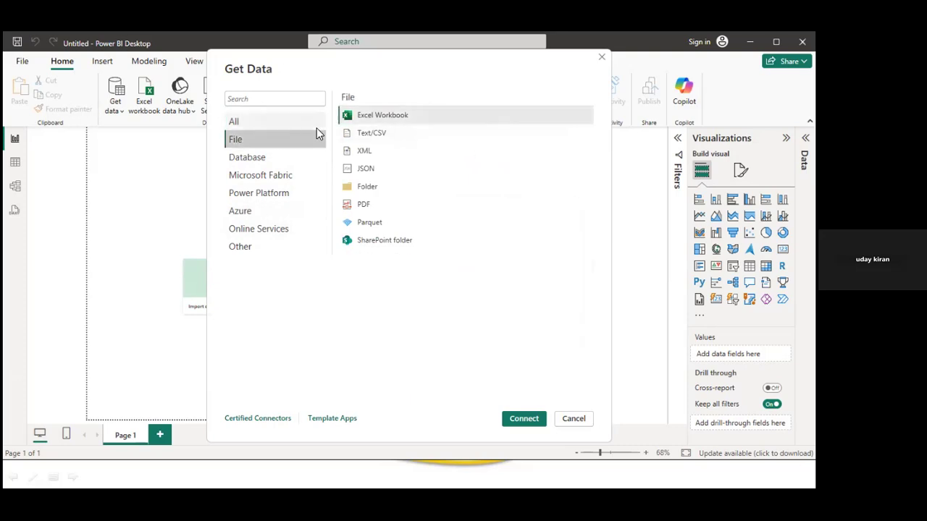
click(398, 118)
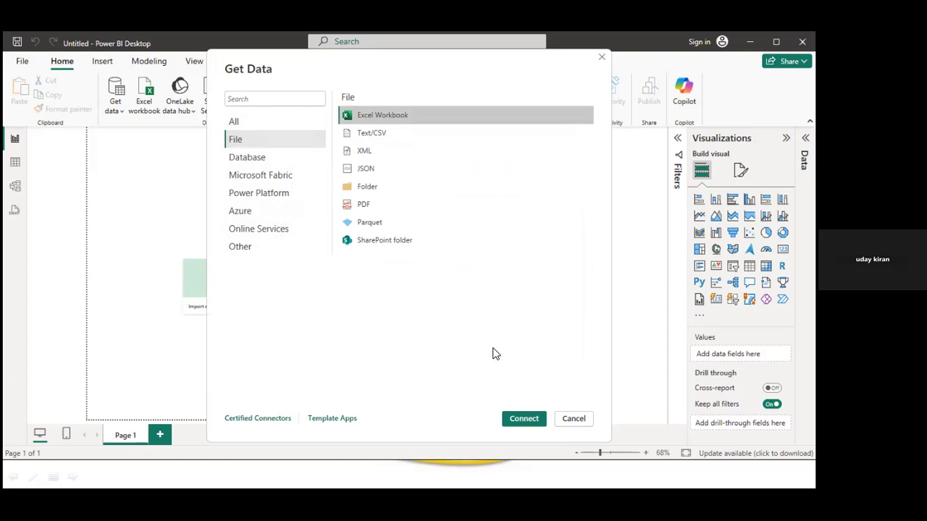
click(521, 419)
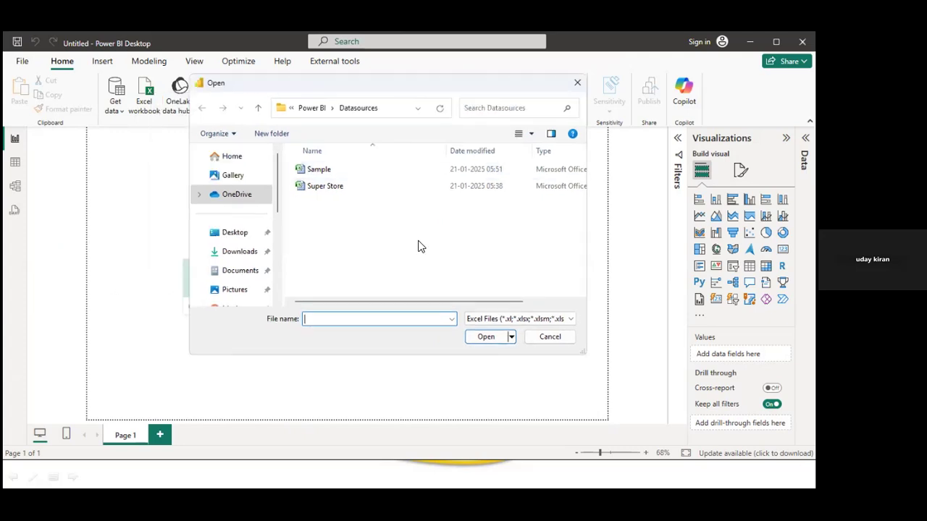
click(324, 174)
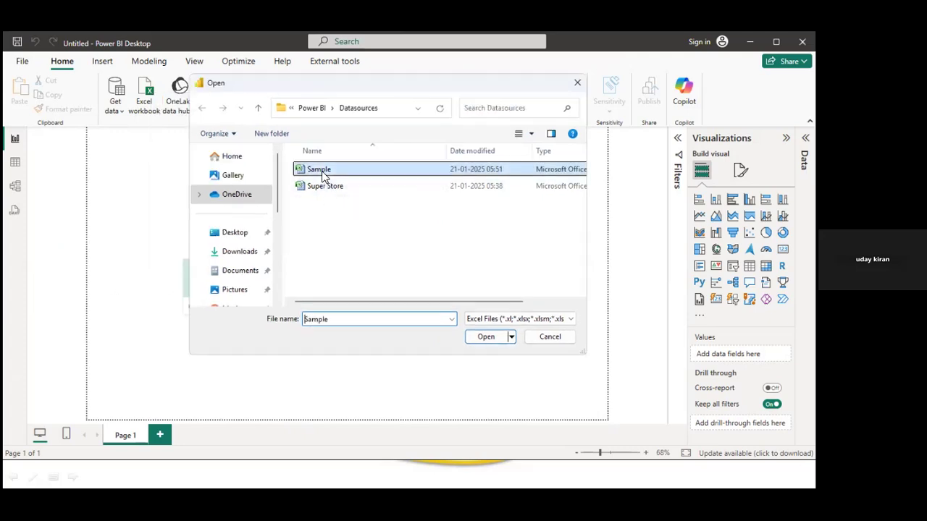
click(483, 336)
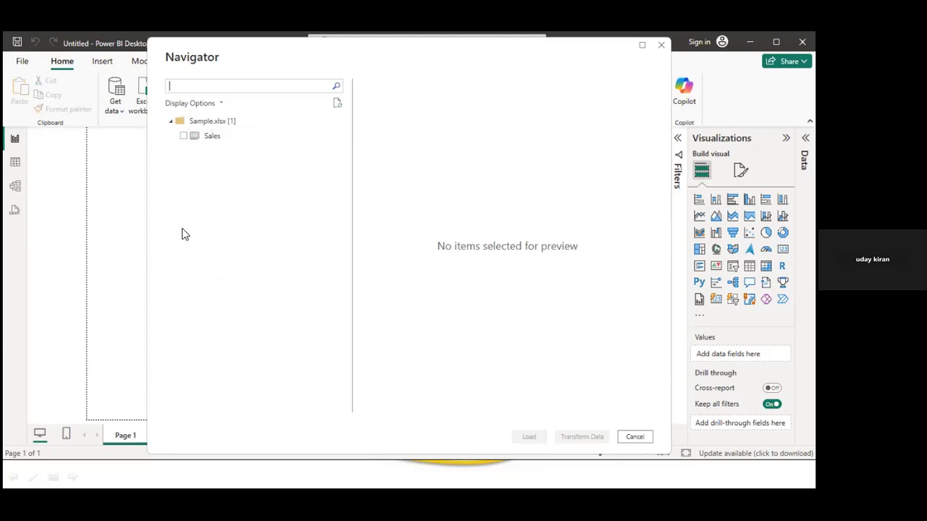
Switch to File Explorer and open the Sample workbook from the Power BI Datasources folder in Excel
key(alt+Tab)
key(alt+Tab)
key(alt+Tab)
key(alt+Tab)
key(alt+Tab)
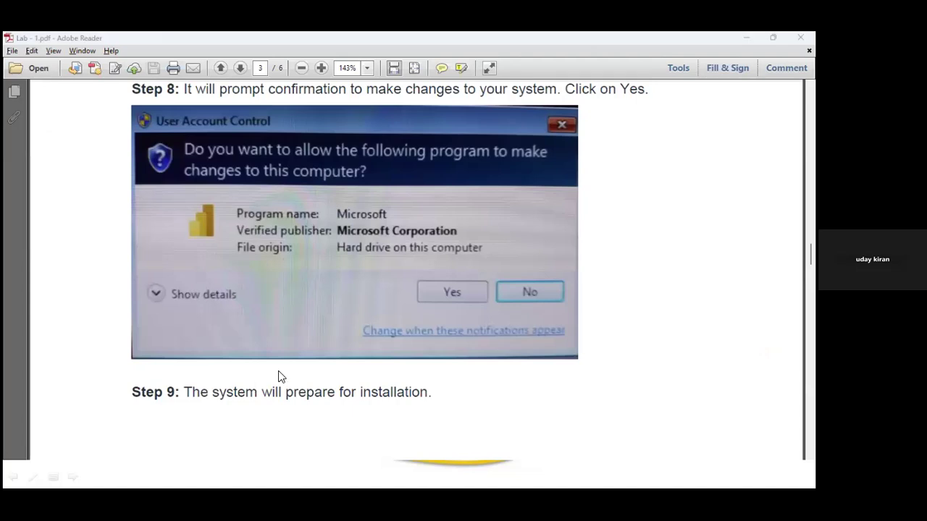
key(alt+Tab)
key(alt+Tab)
key(alt+Tab)
key(alt+Tab)
key(alt+Tab)
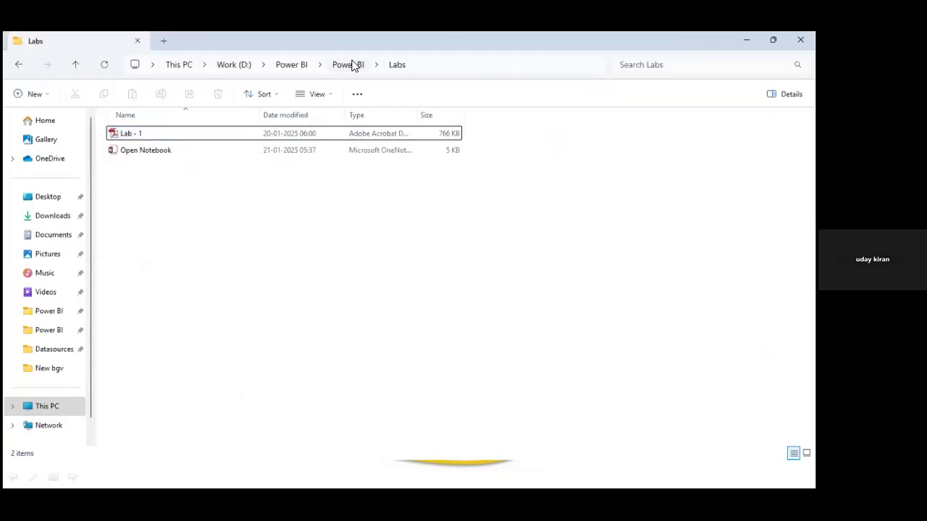
click(354, 65)
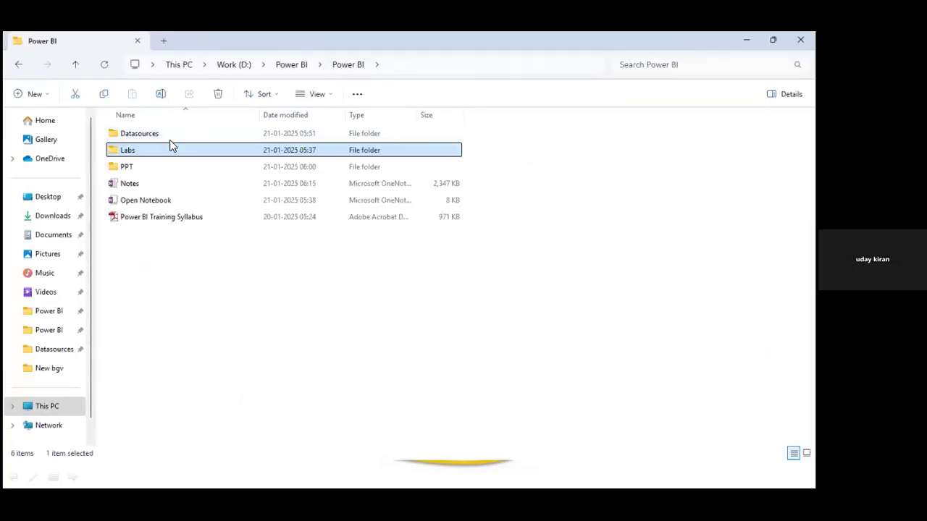
double_click(172, 134)
double_click(157, 150)
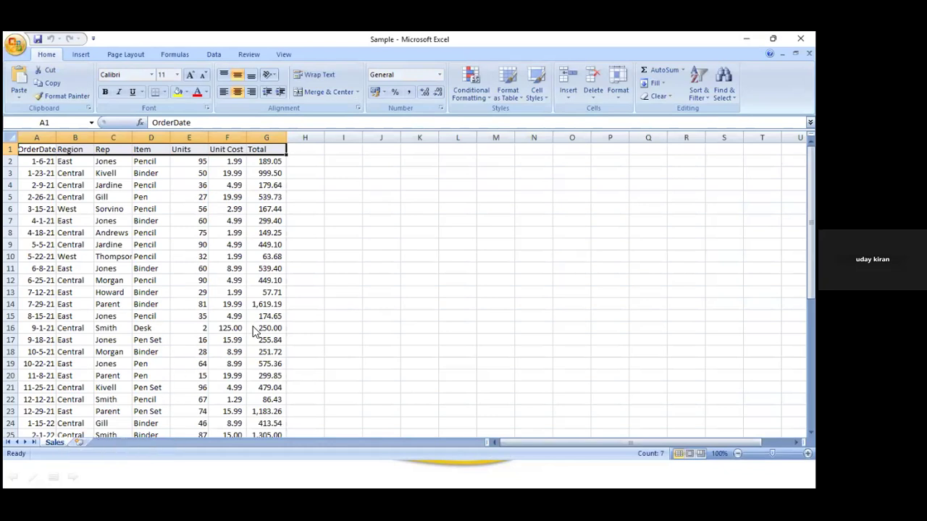
Compare the Sales entry in Power BI's Navigator with the worksheet name in the Excel workbook, ending back in the Navigator
key(alt+Tab)
key(alt+Tab)
key(alt+Tab)
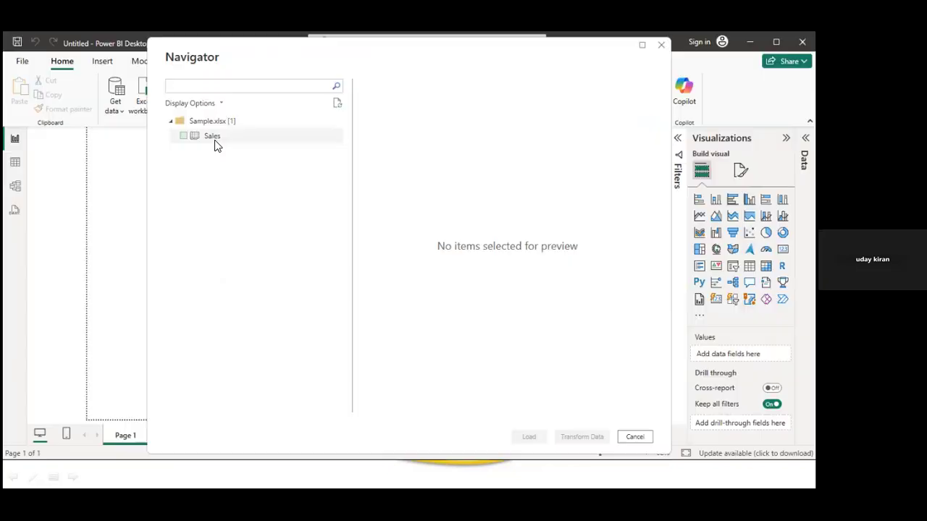
key(alt+Tab)
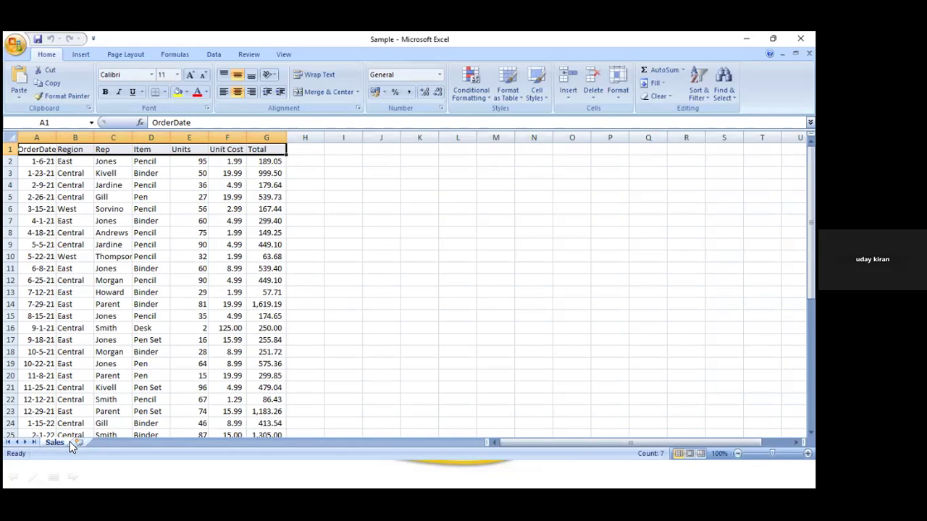
key(alt+Tab)
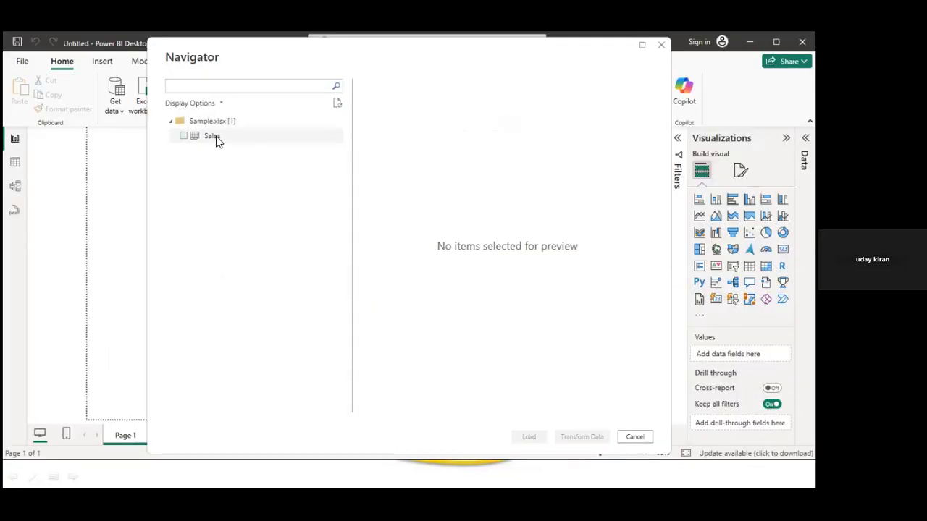
Preview the Sales table in the Navigator and examine its columns and rows
click(214, 137)
drag(490, 408, 469, 412)
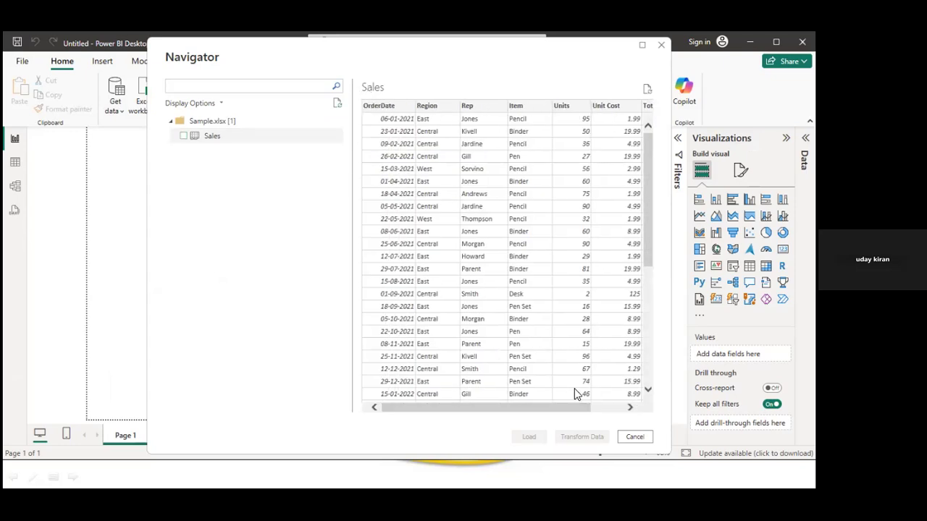
click(607, 411)
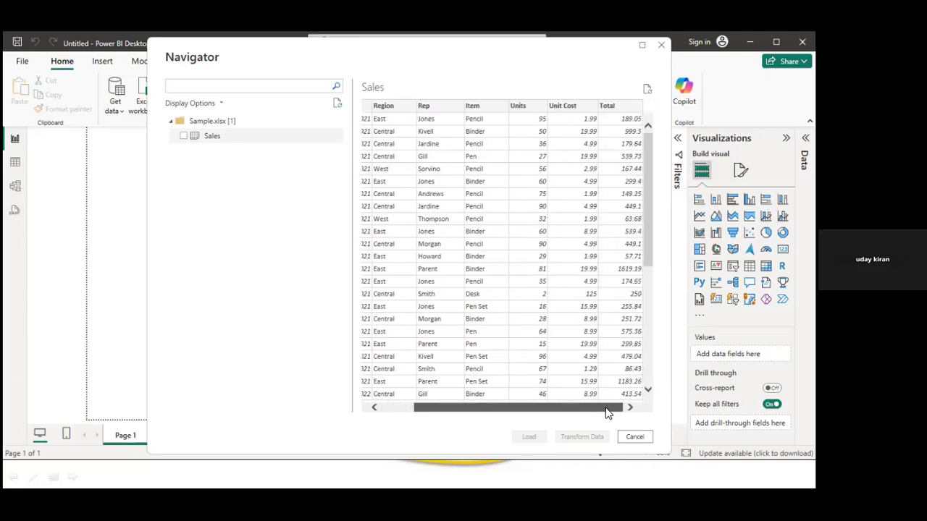
drag(501, 412, 406, 411)
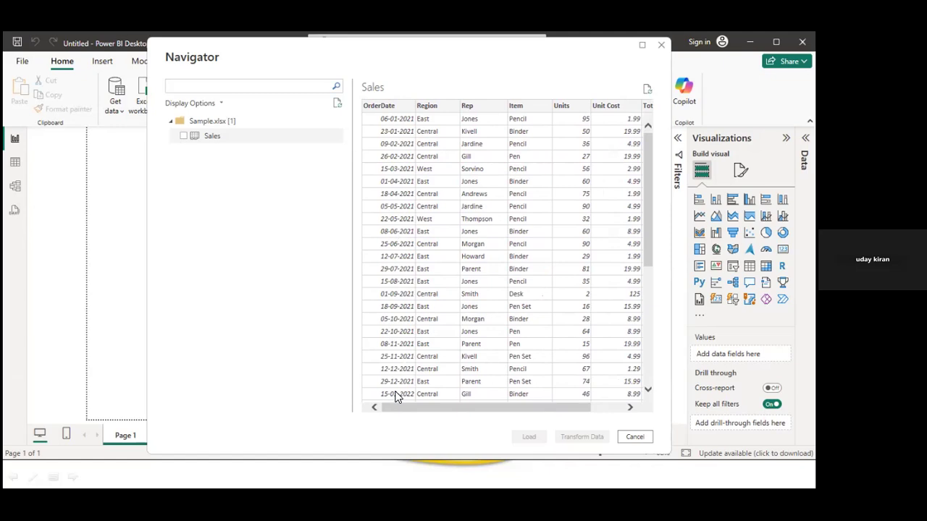
drag(650, 250, 646, 190)
mouse_move(476, 408)
mouse_down()
mouse_move(594, 415)
mouse_move(464, 420)
mouse_up()
Mark the Sales table for loading in the Navigator, clear the selection once and mark it again
click(183, 136)
drag(373, 49, 345, 44)
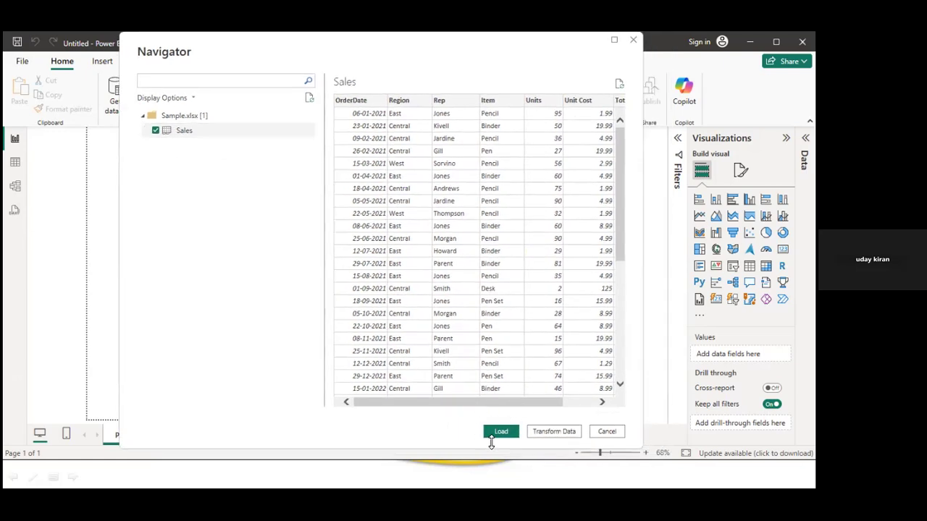
click(155, 130)
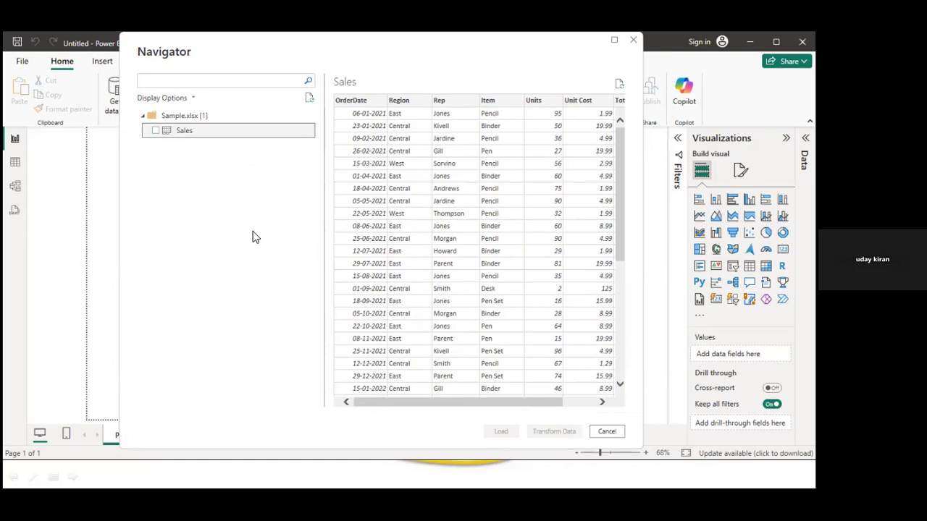
key(space)
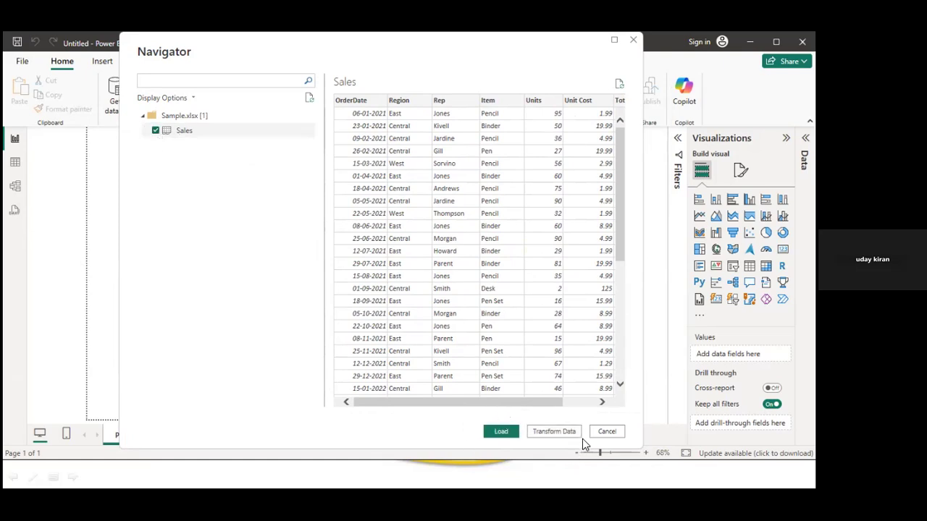
Switch to the Day 2 page in OneNote and add a new note with the lines "Load" and "Transform Data"
key(alt+Tab)
key(alt+Tab)
key(alt+Tab)
key(alt+Tab)
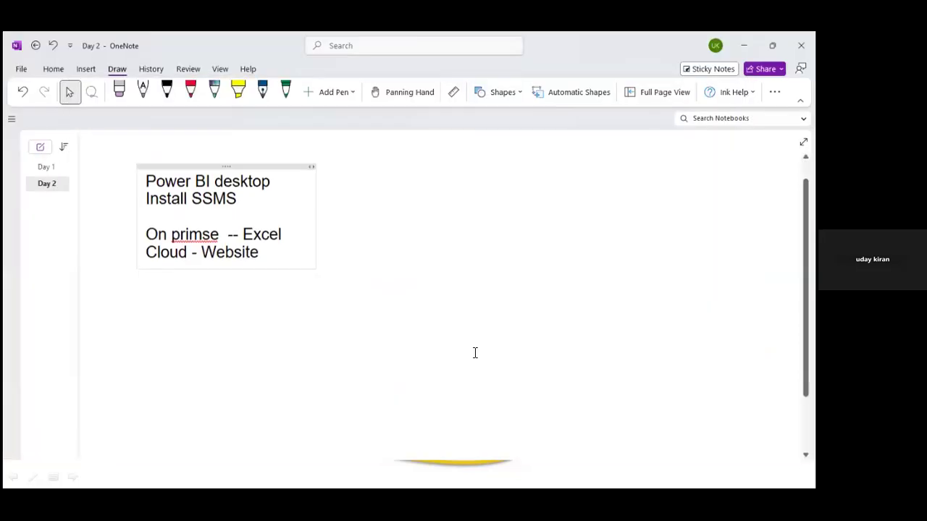
scroll(189, 242, down, 3)
click(184, 240)
text(Load)
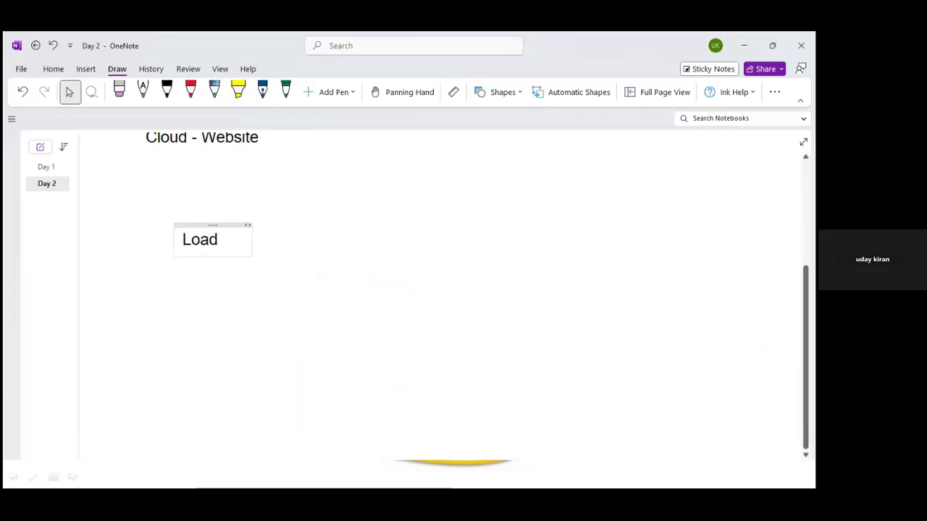
key(Return)
text(Tra)
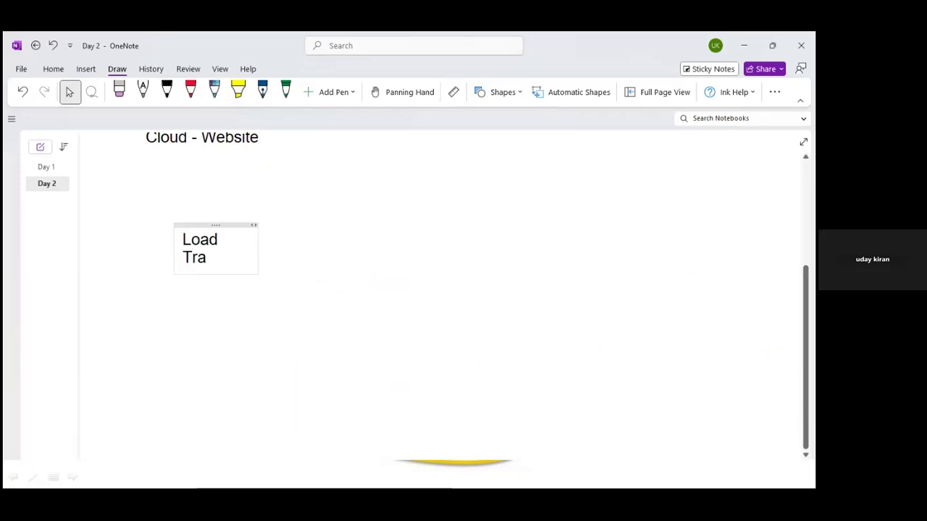
text(nsform Date)
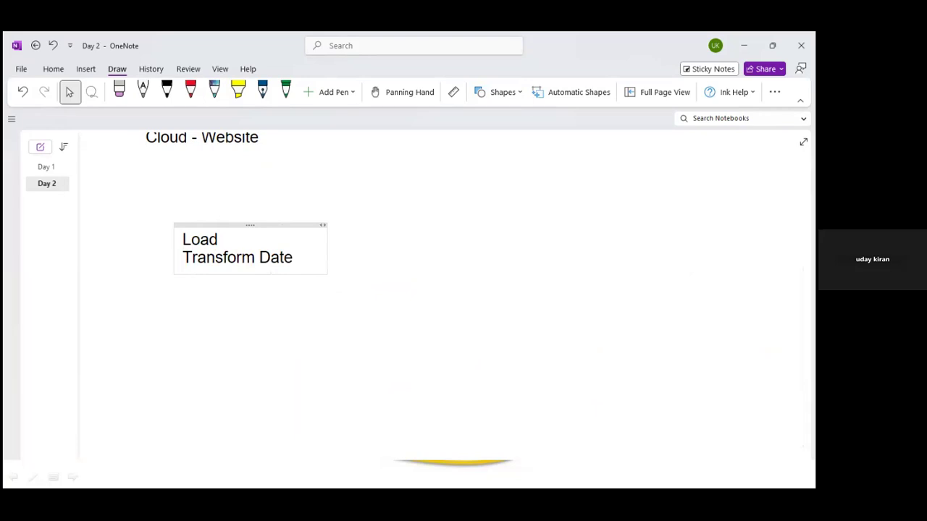
key(BackSpace)
text(a)
Extend the note so Load reads "--> Power BI Desktop" and Transform Data reads "--> Power Query Editor"
click(227, 240)
text(-->)
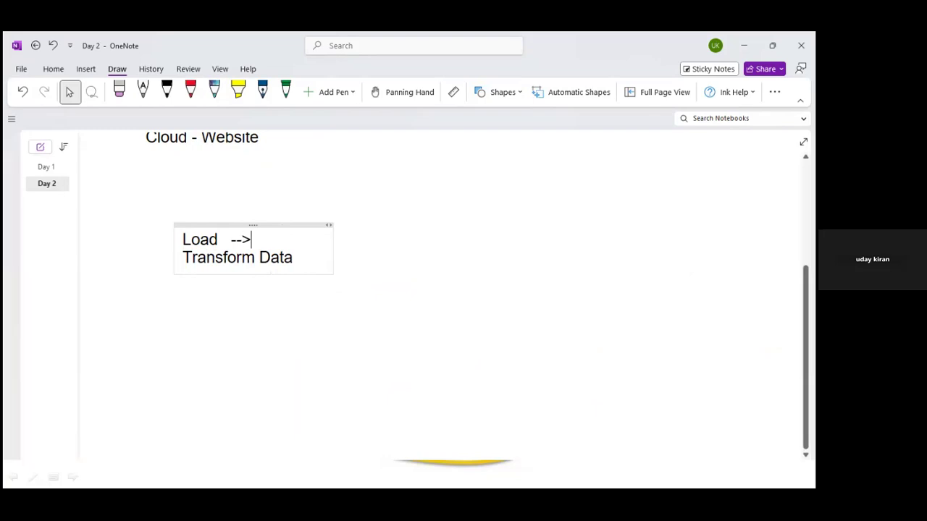
text( Power B)
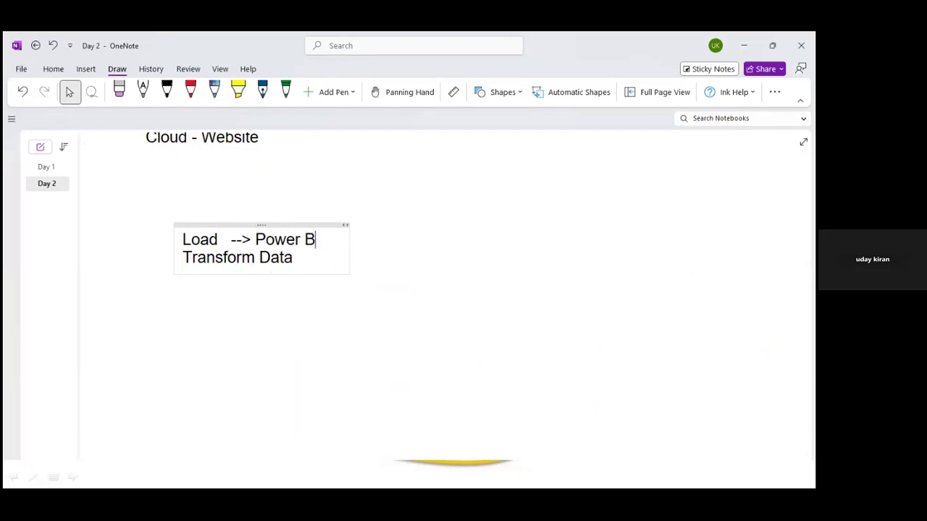
text(I Desktop)
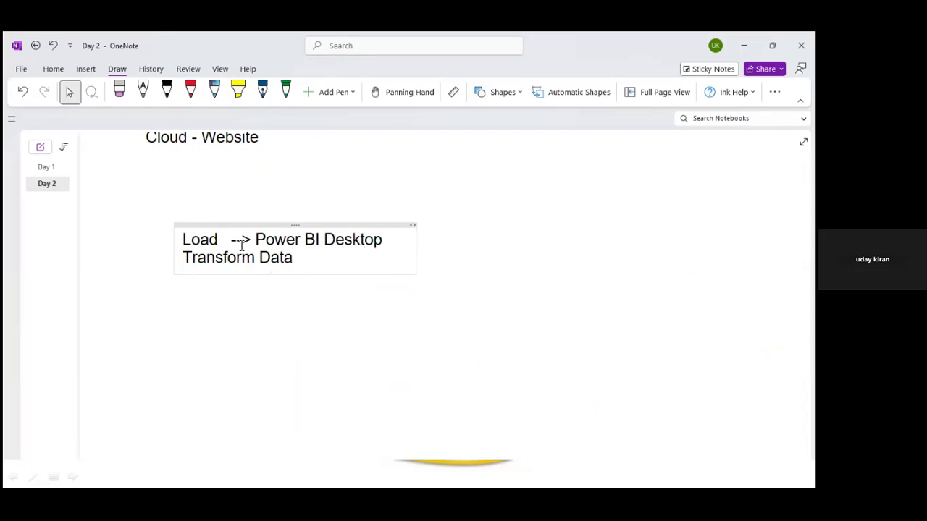
click(307, 258)
text(--> )
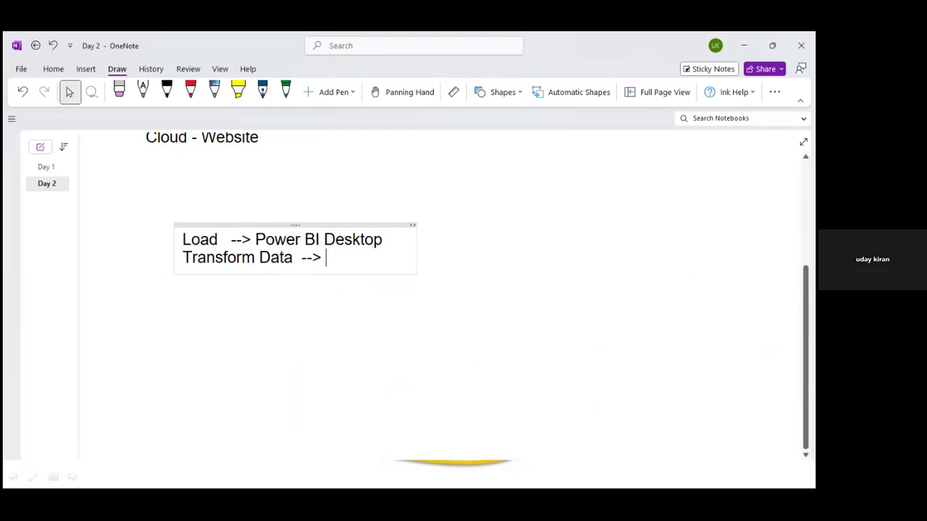
text(POwe)
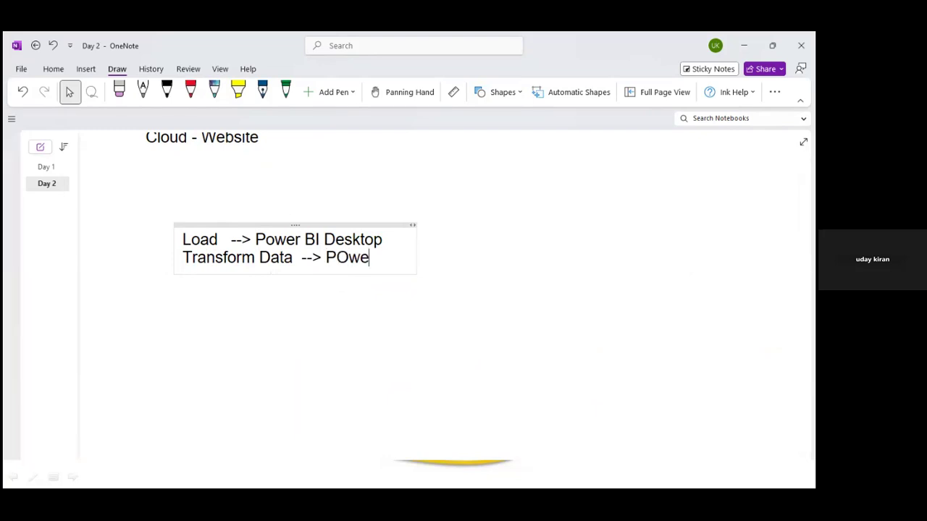
text(r Query Editor)
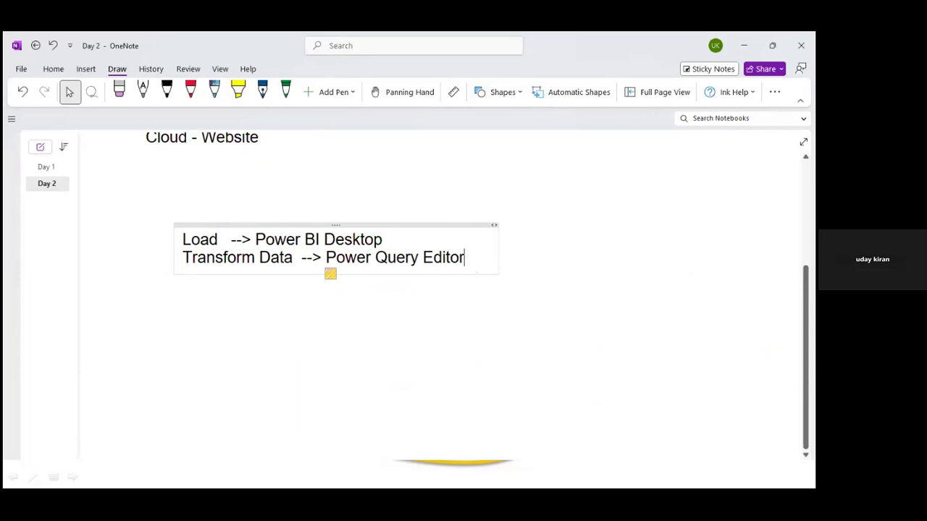
Switch to Power BI Desktop, load the marked Sales table into the report, and open and close its Power Query Editor window
key(alt+Tab)
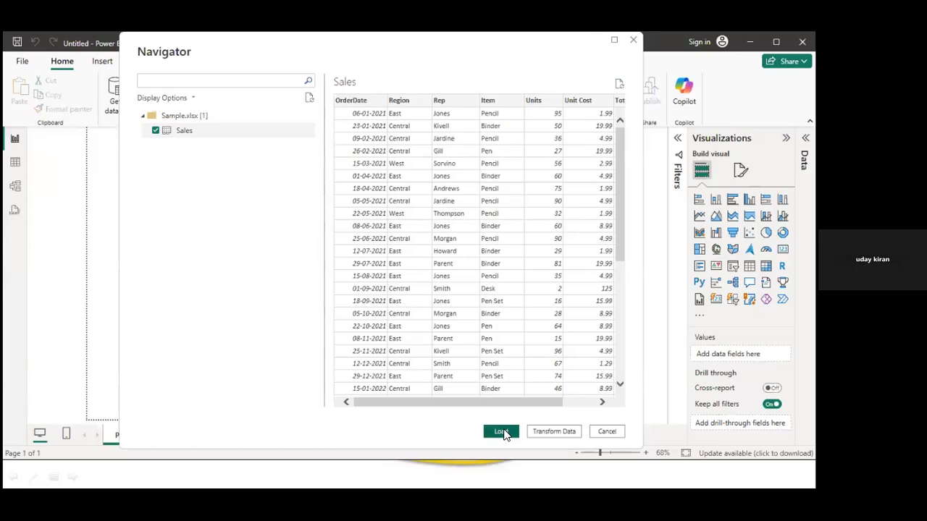
click(501, 431)
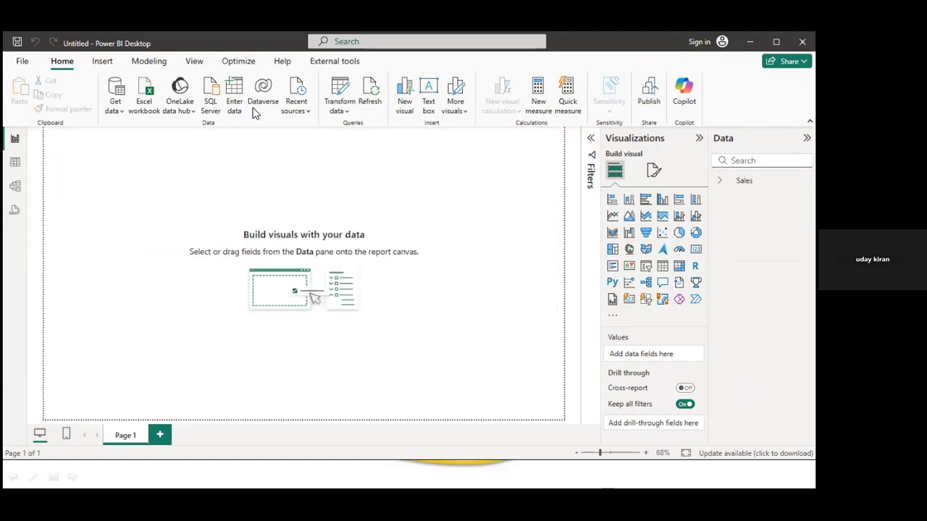
click(341, 88)
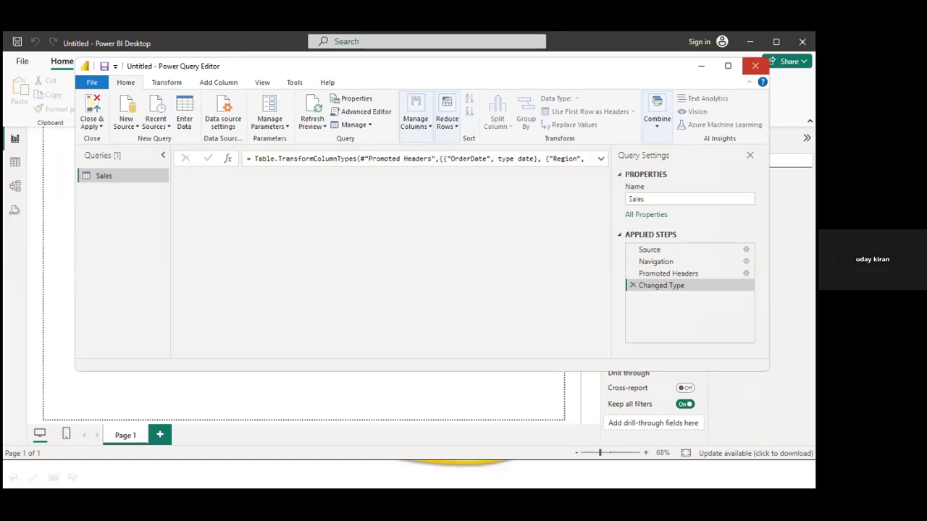
click(755, 66)
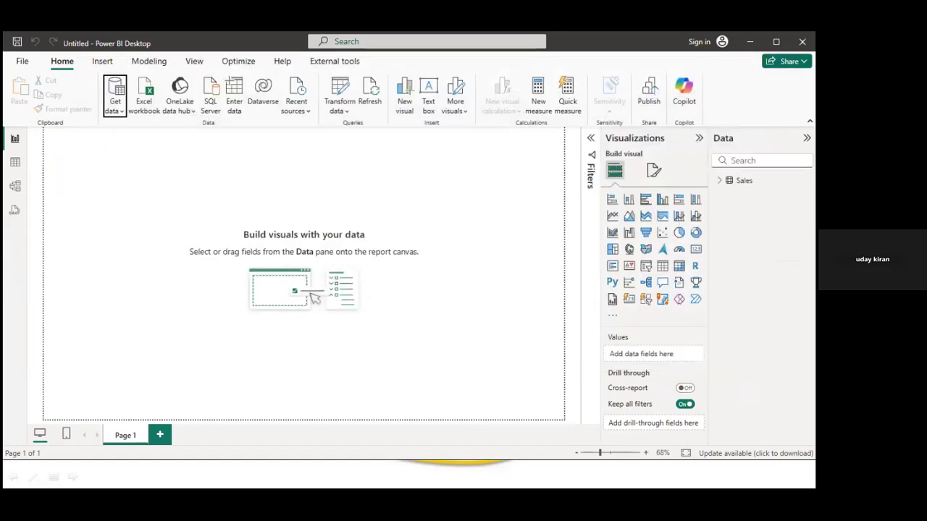
Discard the current untitled report and launch a new Power BI Desktop session
click(448, 273)
key(super)
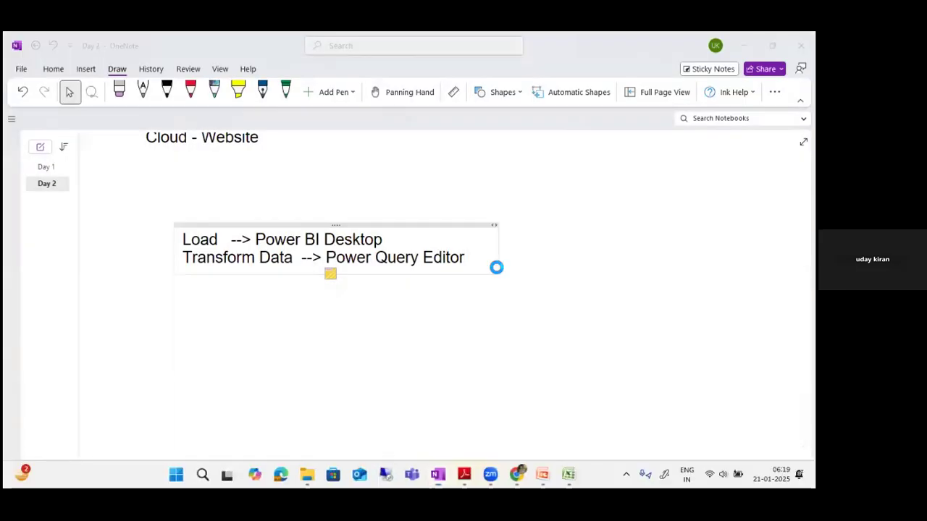
text(pow)
key(Escape)
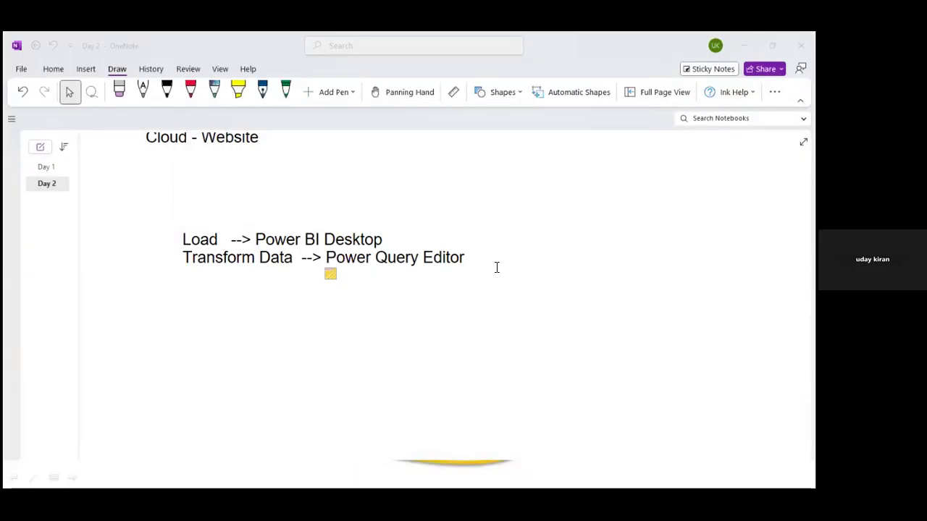
Bring up the PowerPoint slide show, exit it, and switch to the new Power BI Desktop window
click(402, 273)
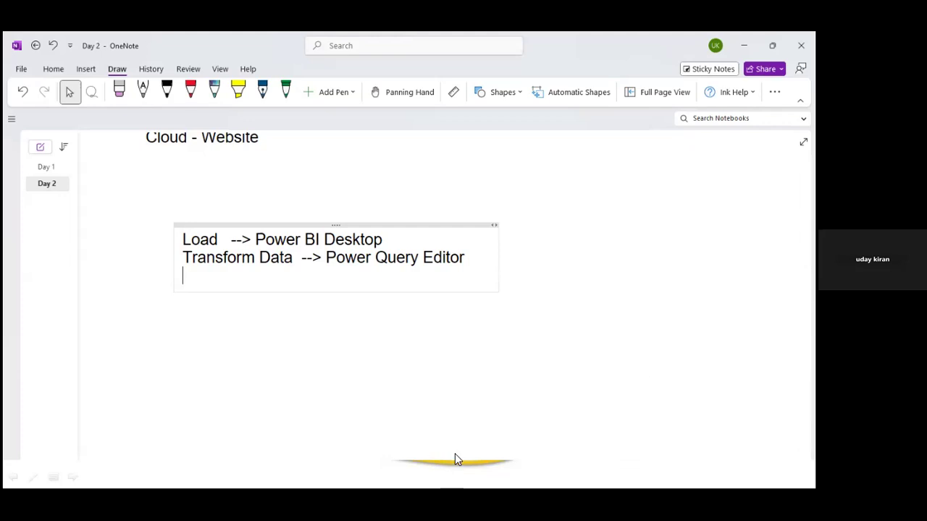
click(482, 368)
click(467, 469)
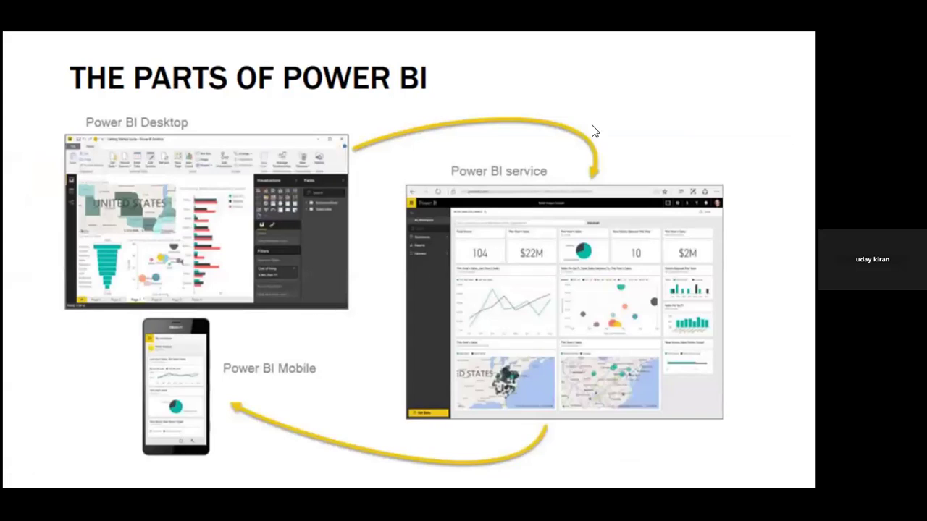
key(Escape)
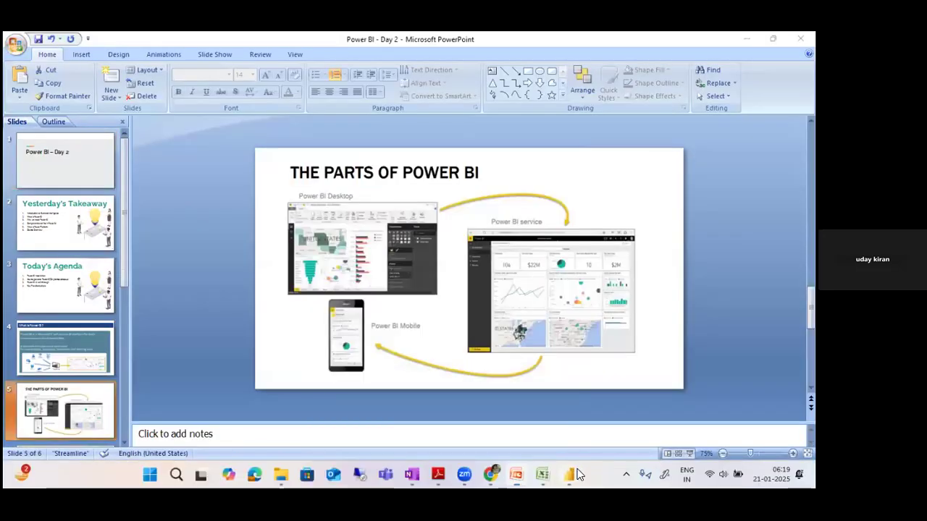
click(569, 474)
Import the Sample workbook from Excel and open its Sales table in Power Query Editor with Transform Data, moving the editor over the report window
click(399, 161)
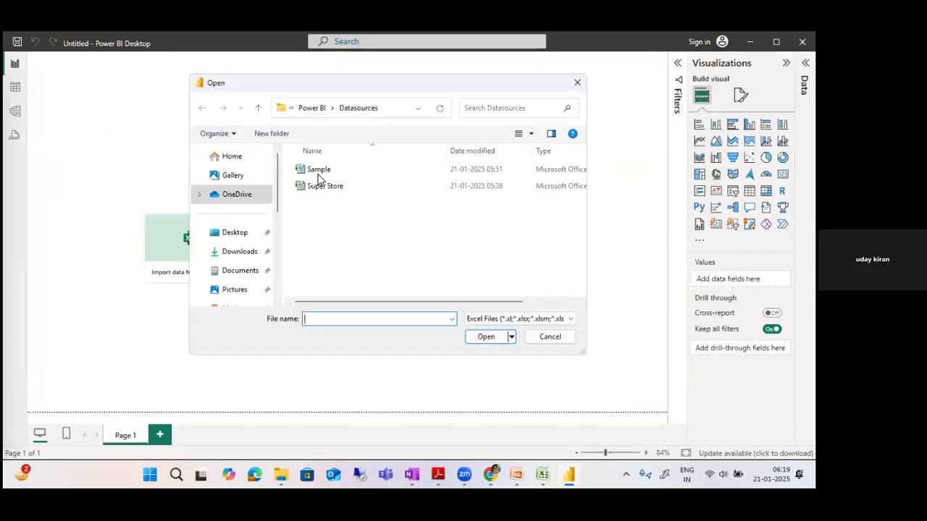
double_click(381, 177)
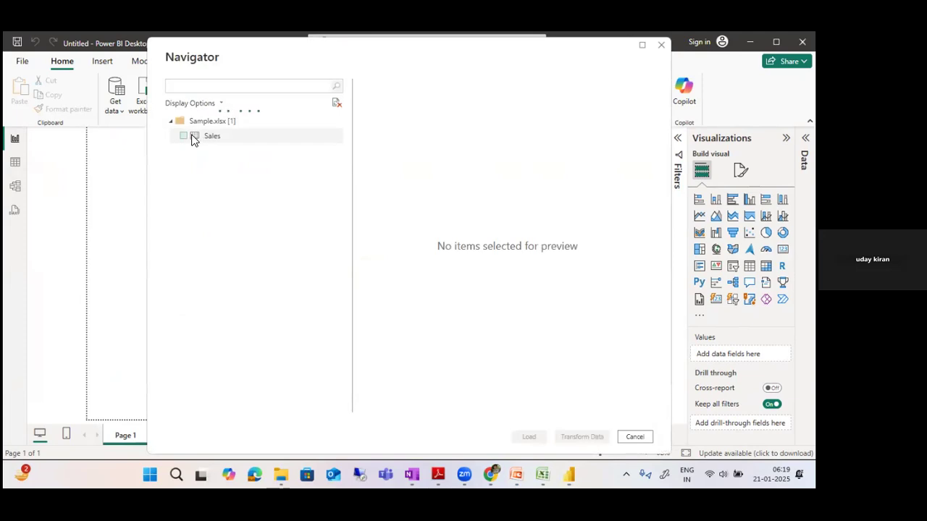
click(184, 137)
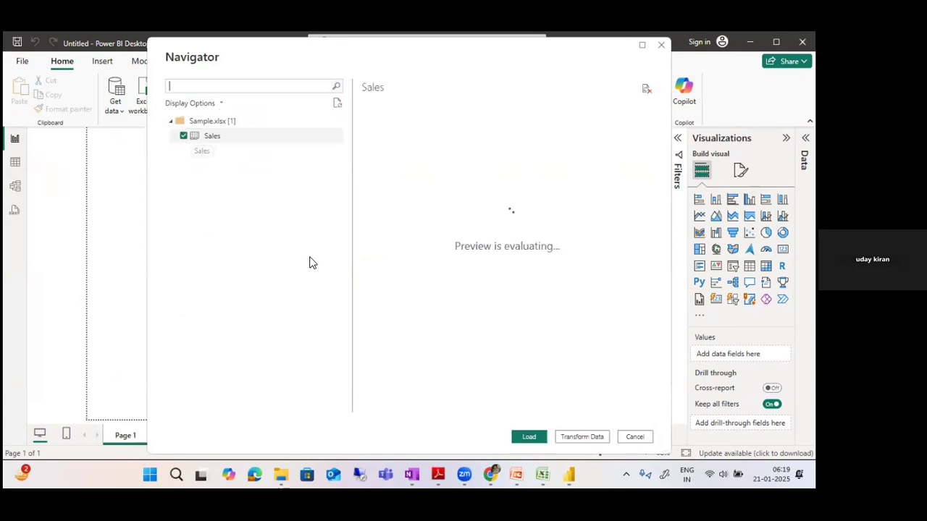
click(583, 437)
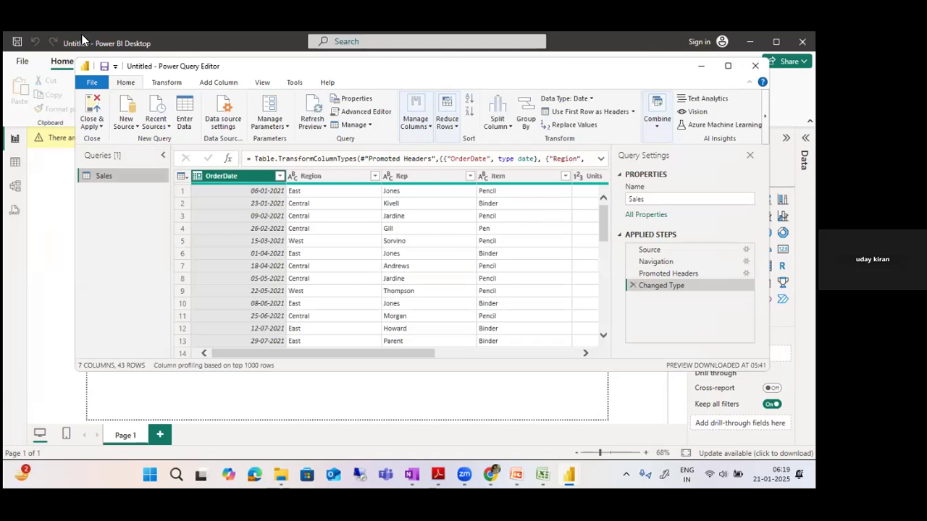
drag(440, 66, 442, 172)
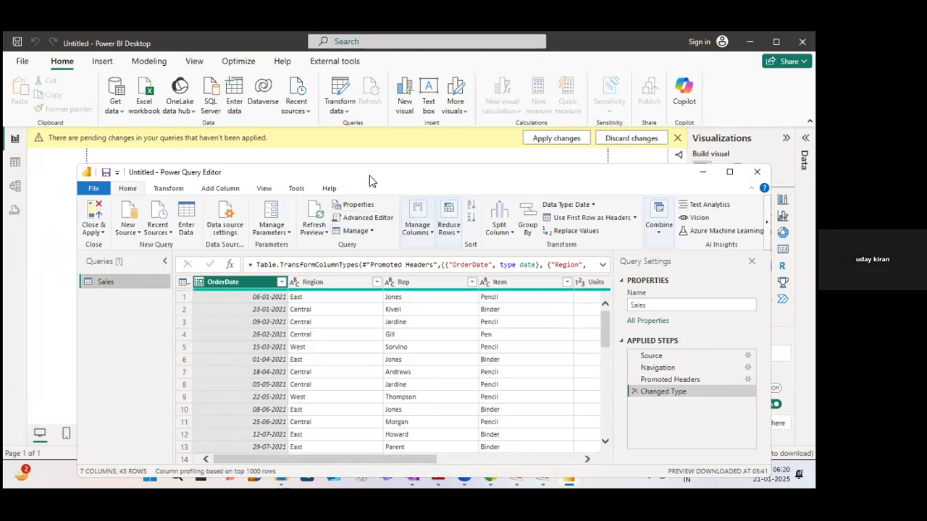
drag(369, 175, 386, 111)
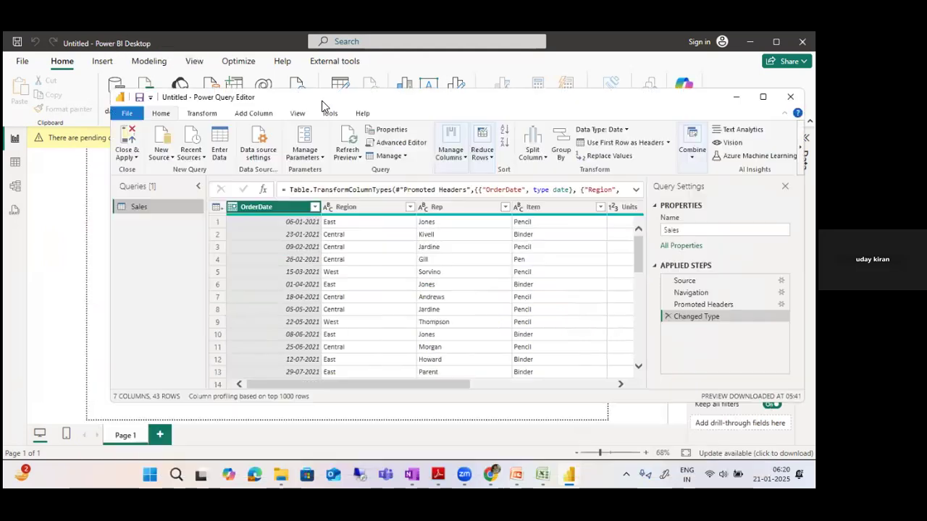
Switch to OneNote and add the note "Power Query Editor - Transformations (Cleaning)" below the Load and Transform Data lines
key(alt+Tab)
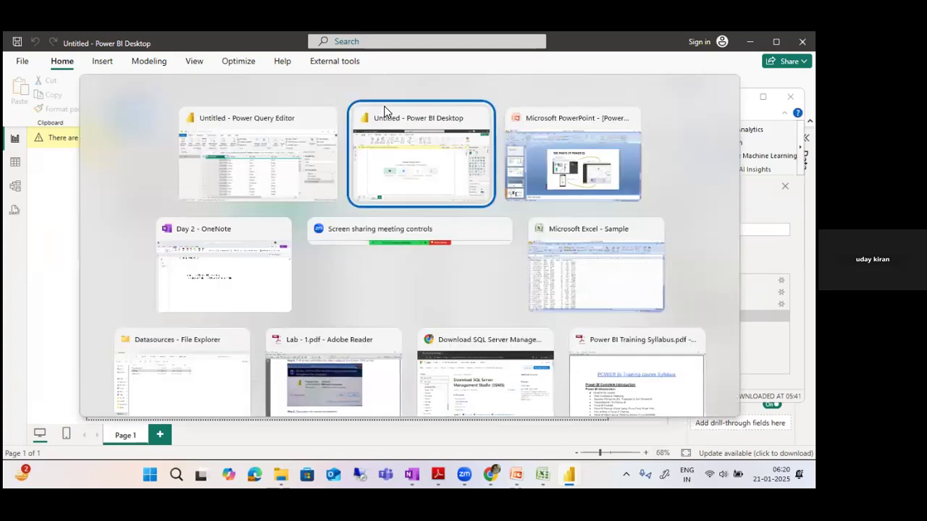
key(Tab)
key(Tab)
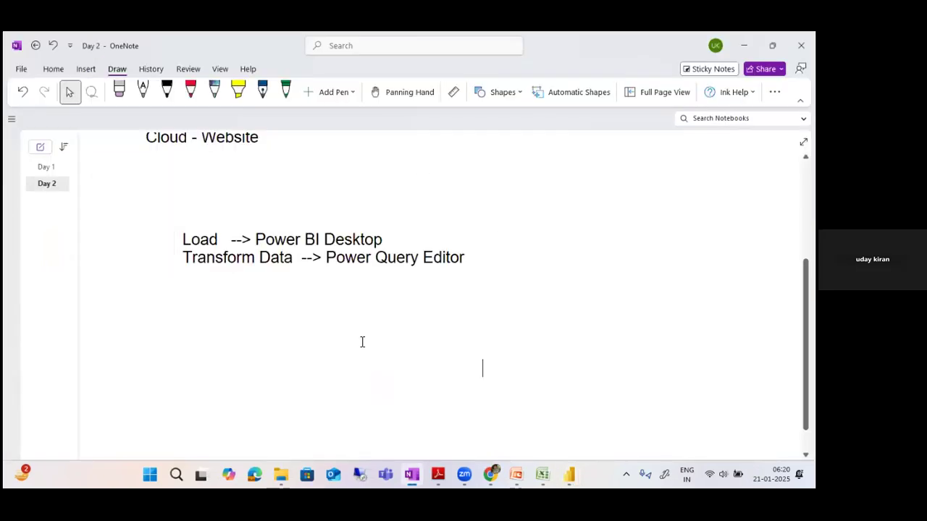
text(P)
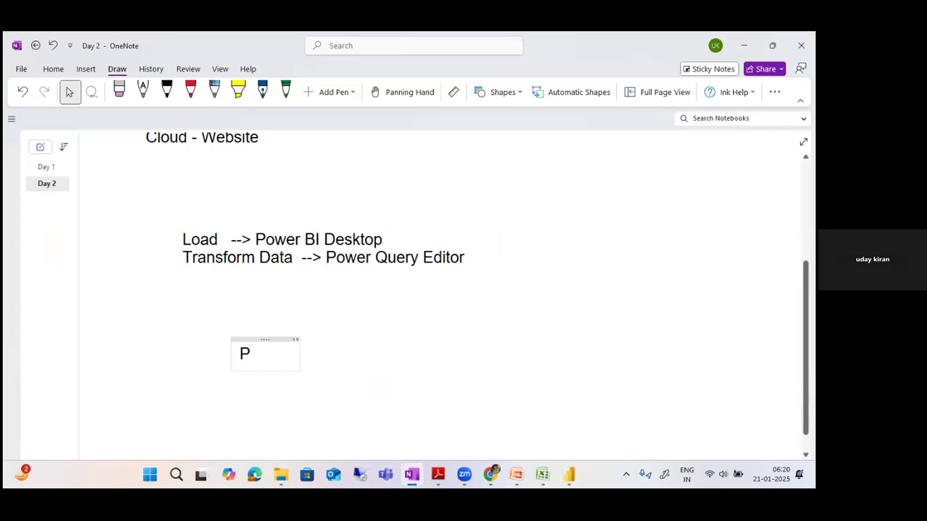
text(Ower Quer)
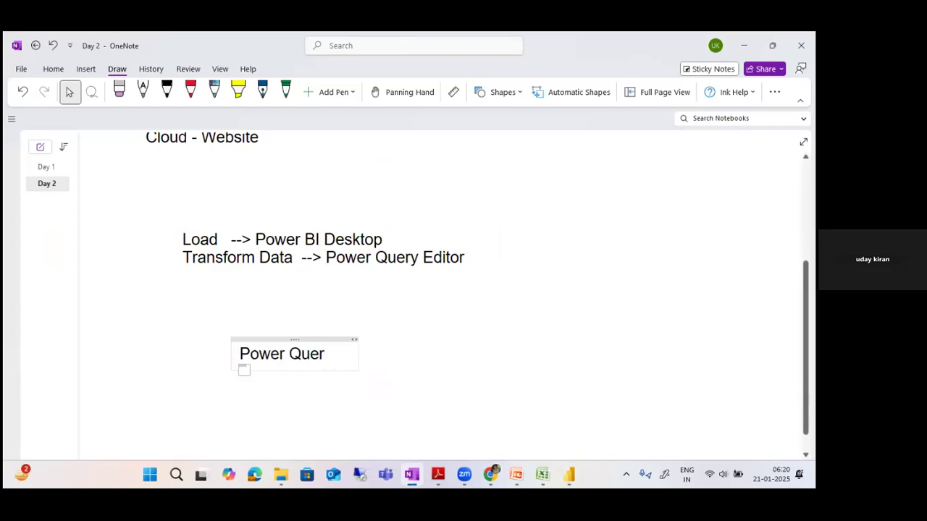
text(y Edi)
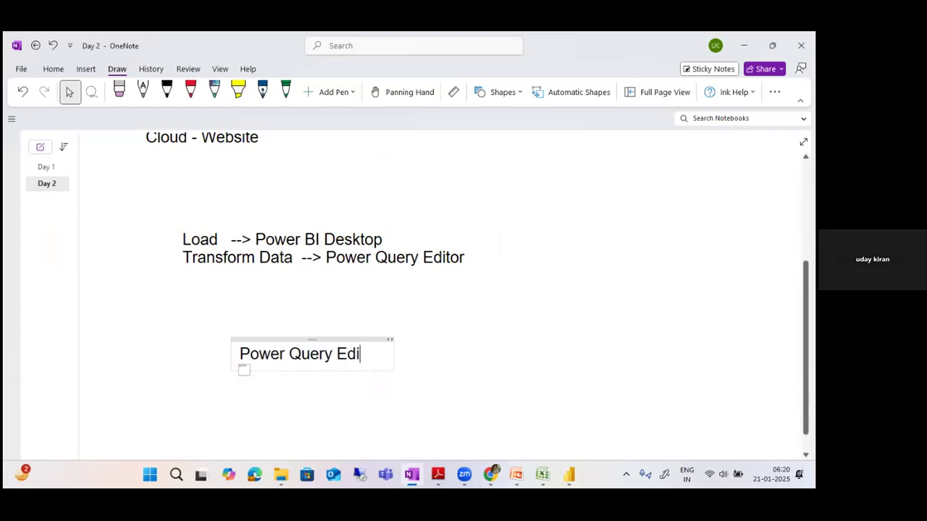
text(tor -)
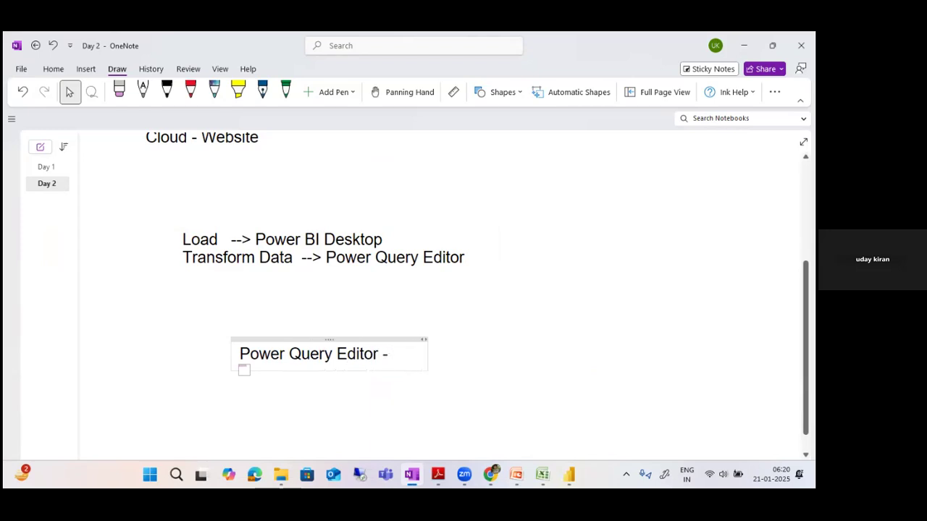
text( Transformations (Cle)
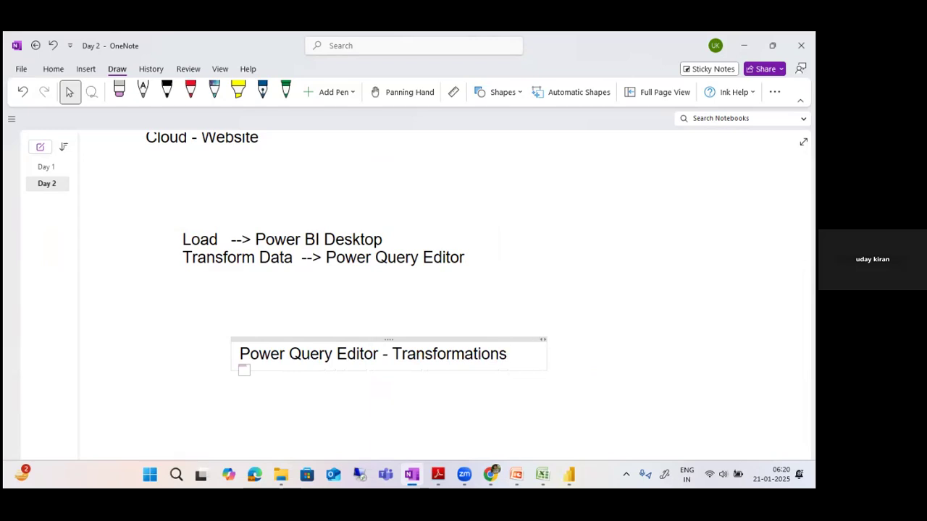
text(aning)
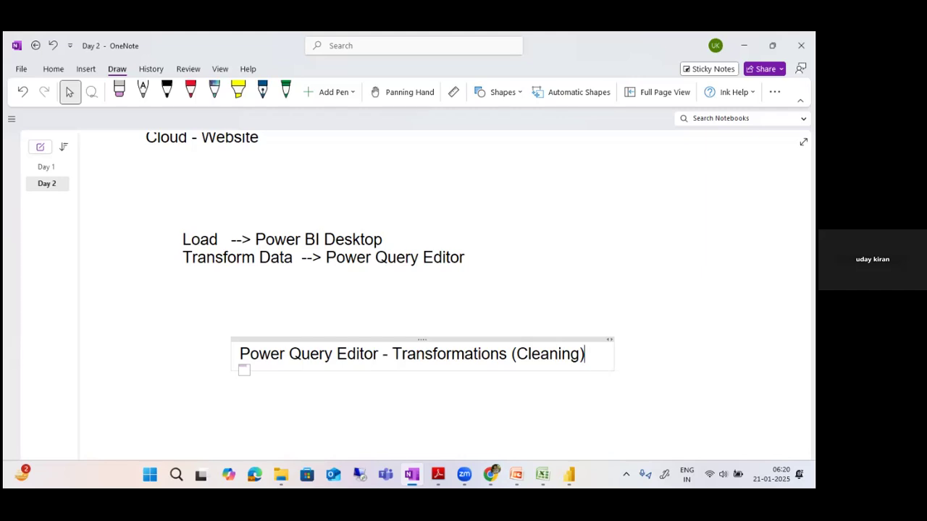
Add the line "Power BI Desktop - Data modeling, Calculated columns, tables ,measures, report" below the Power Query Editor note and widen the note container
key(Return)
text(POwer )
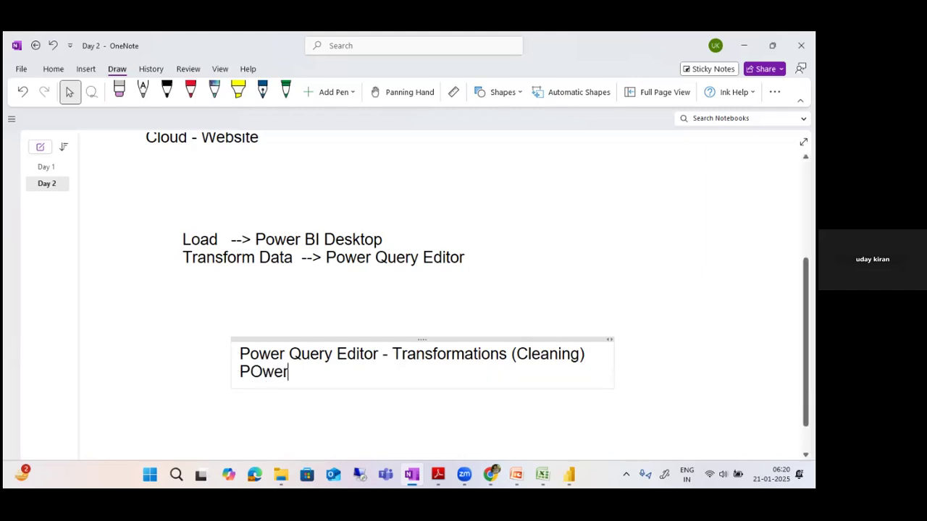
text(BI Deskto)
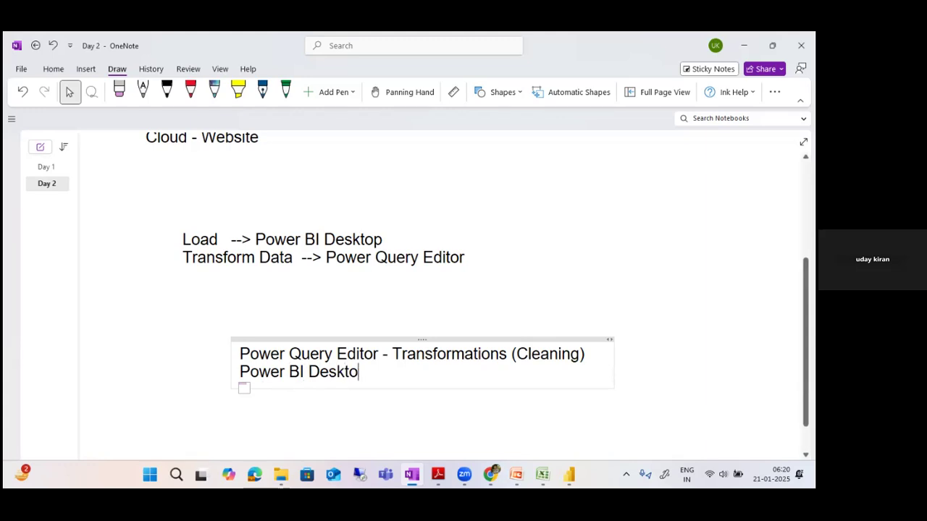
text(p - Data modeling,)
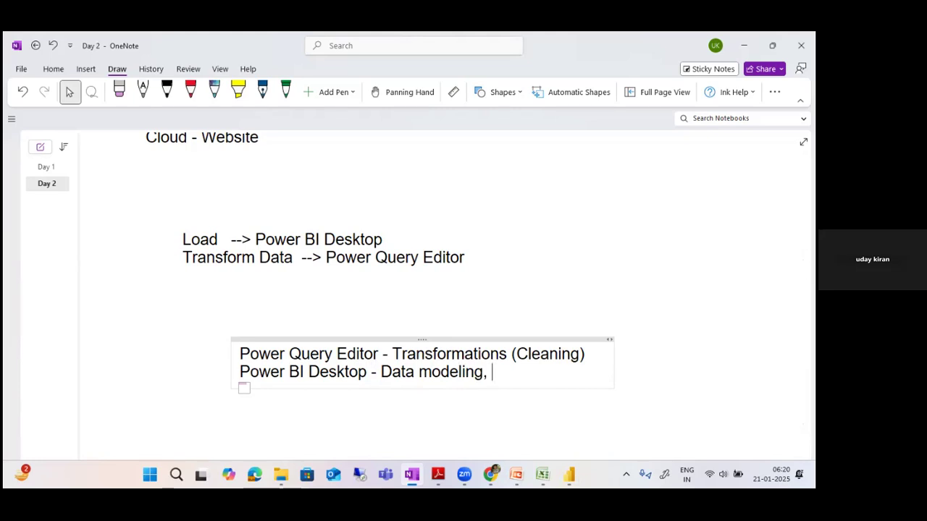
text(Calculated Columns, tables ,m)
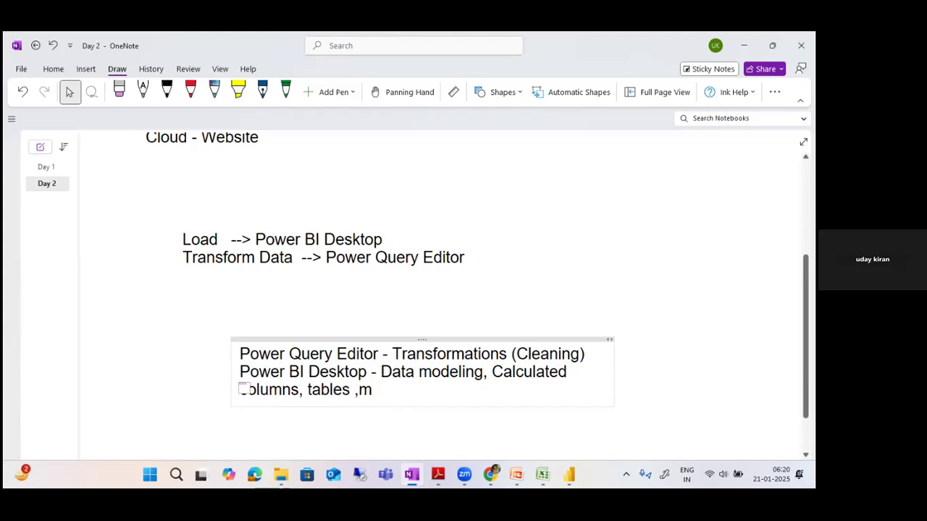
text(easures, reo)
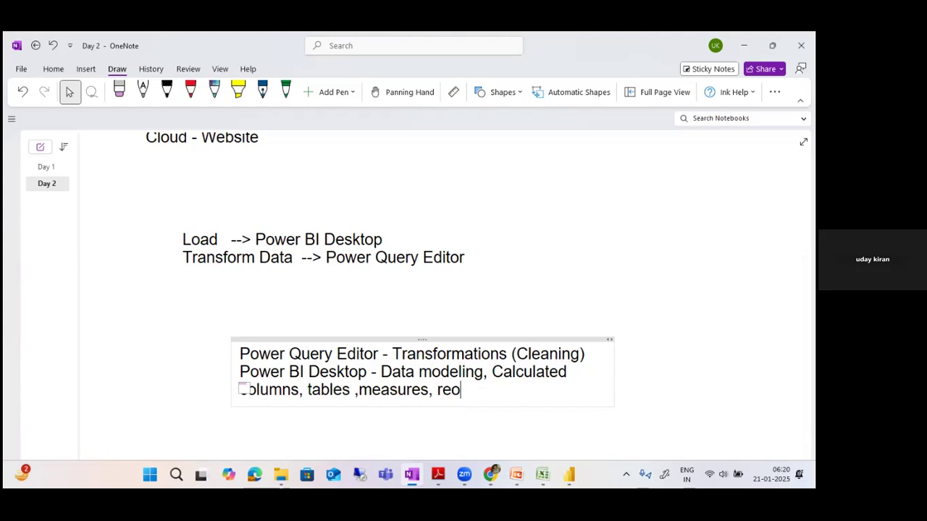
key(BackSpace)
text(port)
drag(612, 369, 702, 369)
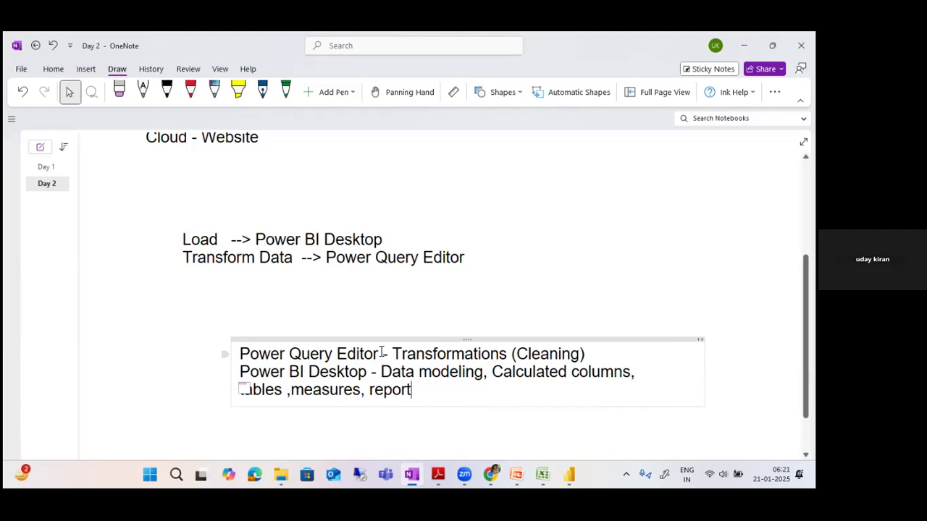
Highlight "Power Query Editor" in the note, switch to the Power Query Editor window and maximize it
drag(381, 352, 189, 333)
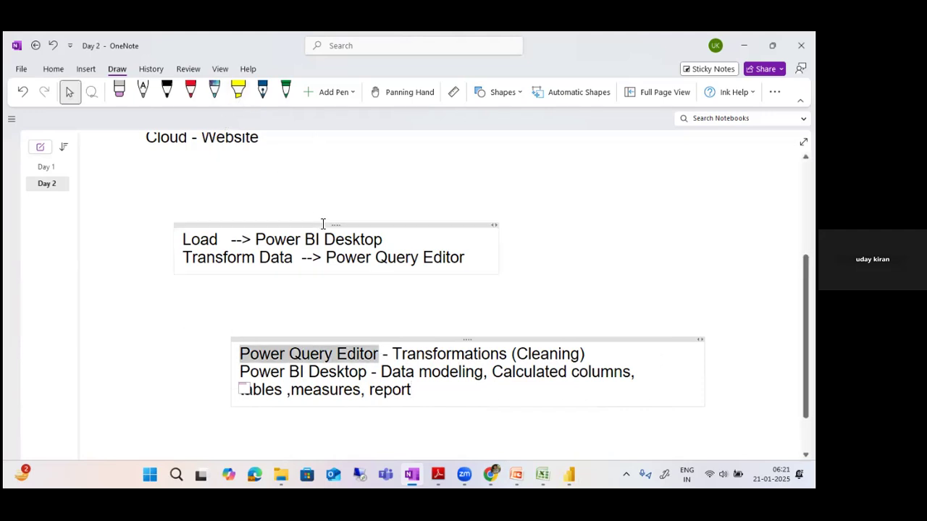
key(alt+Tab)
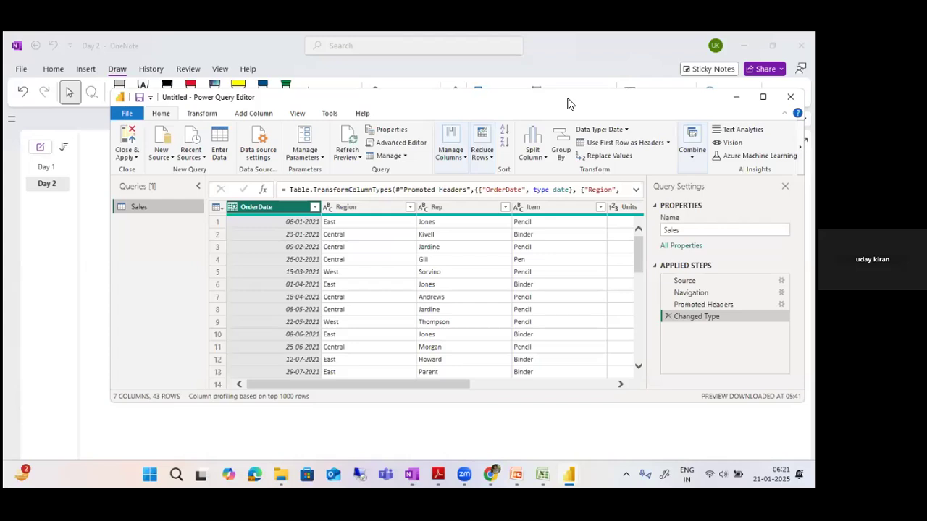
double_click(569, 104)
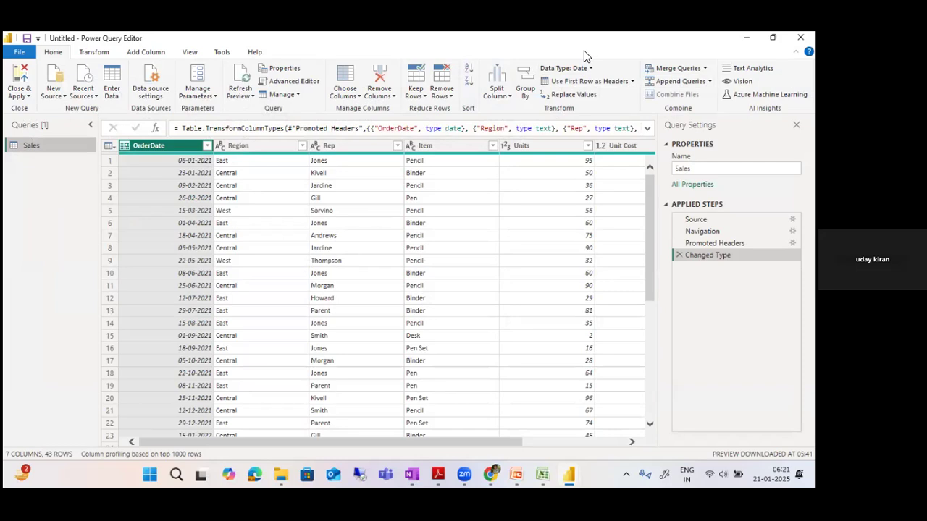
drag(583, 52, 599, 94)
double_click(601, 87)
click(255, 52)
drag(311, 45, 327, 71)
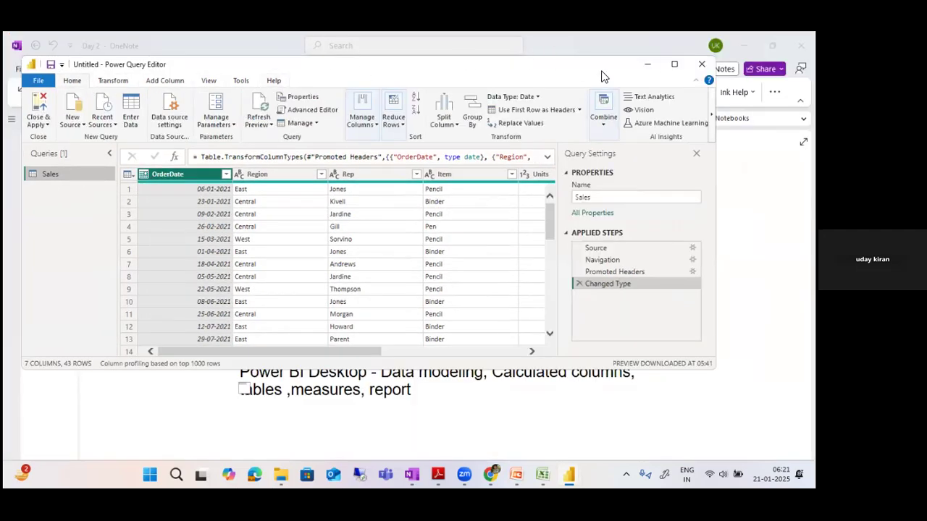
click(679, 65)
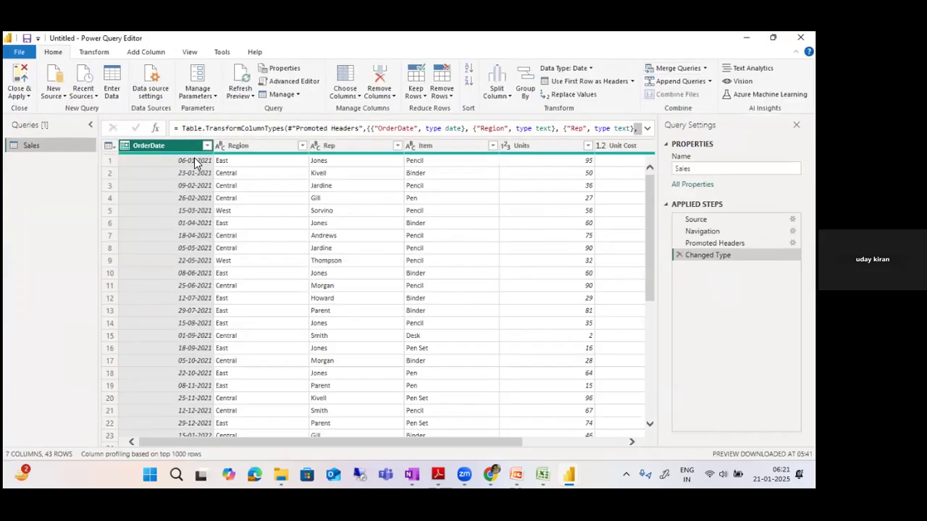
Examine the Sales query's columns from OrderDate to Total and the details of its first two rows
click(346, 148)
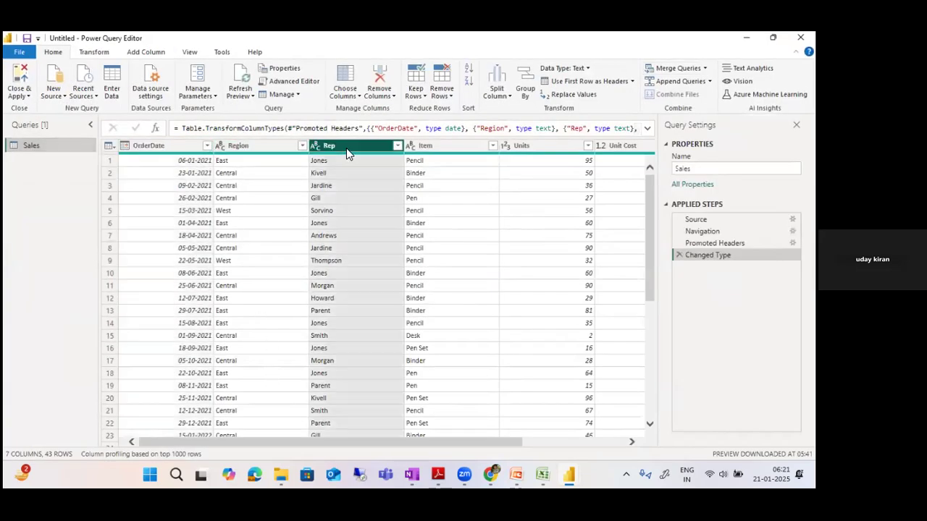
click(433, 148)
click(538, 148)
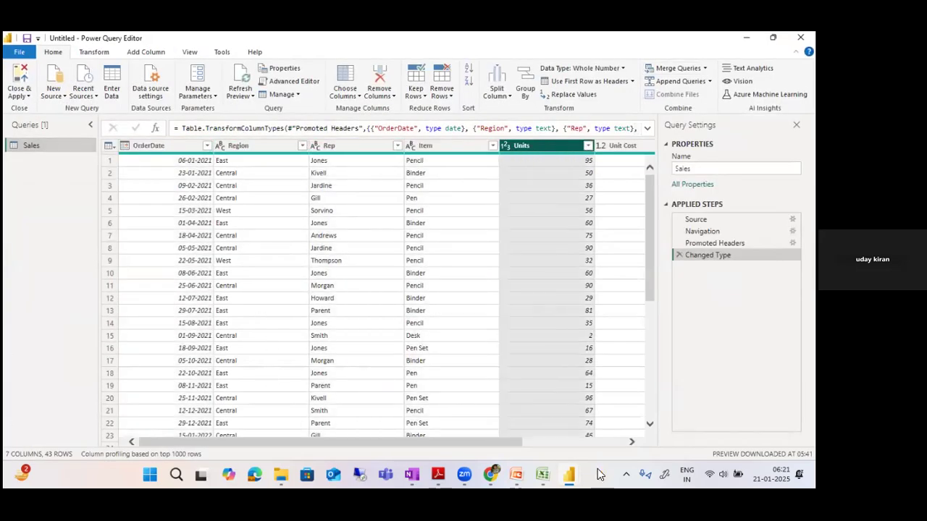
drag(513, 445, 300, 445)
click(131, 161)
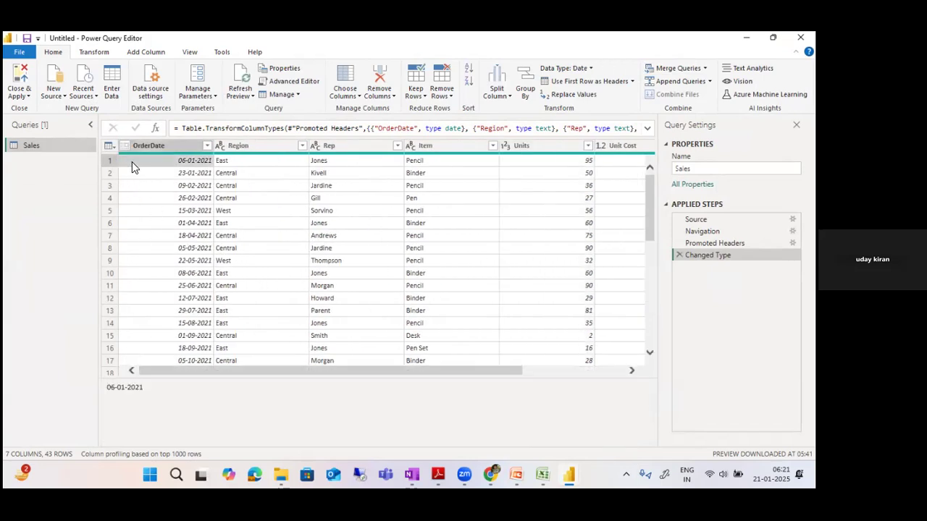
click(108, 162)
click(109, 173)
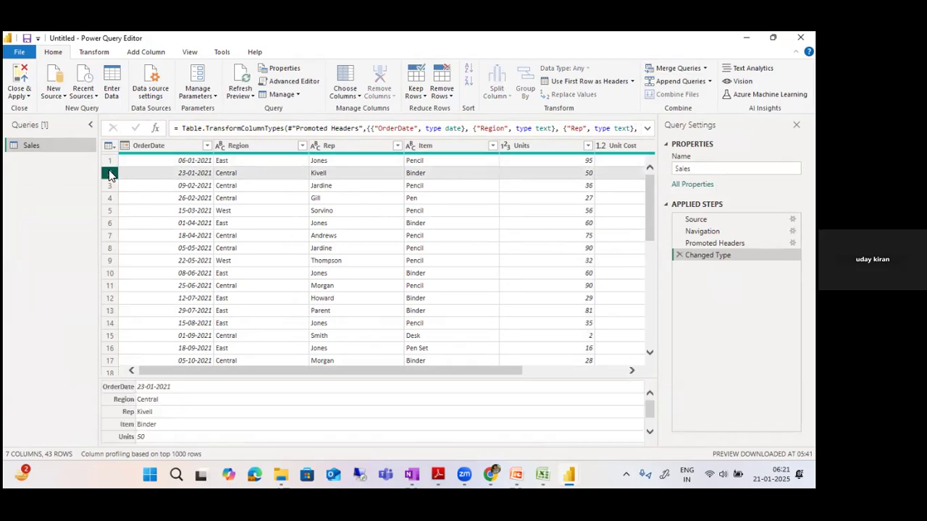
scroll(564, 424, down, 2)
scroll(548, 415, up, 2)
drag(498, 370, 603, 364)
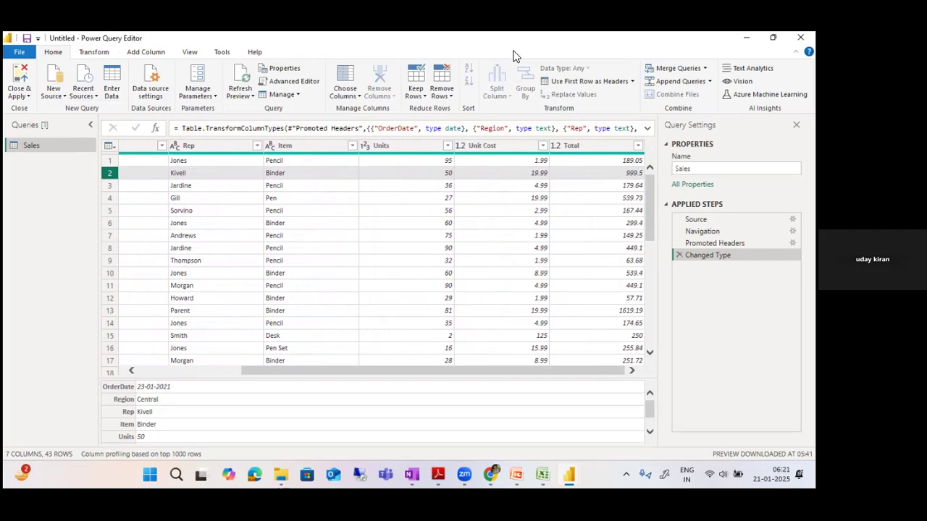
drag(513, 51, 544, 99)
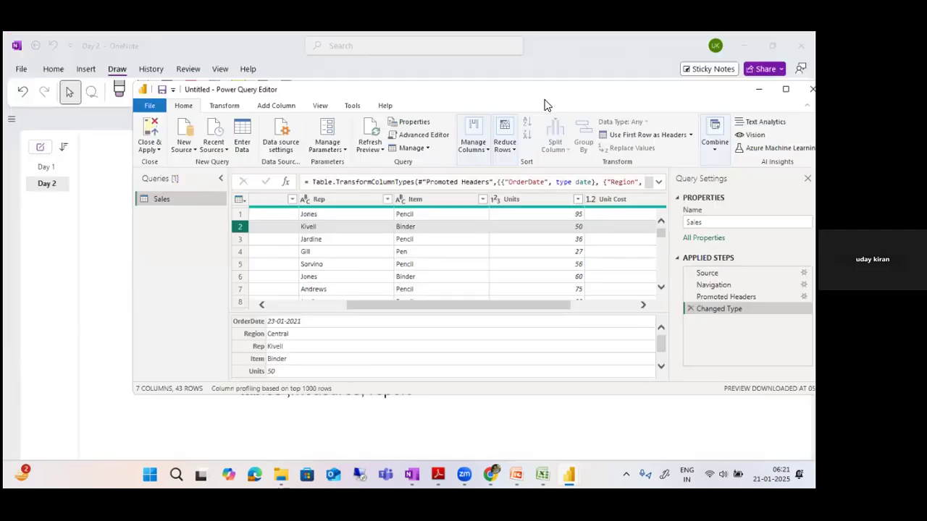
double_click(546, 98)
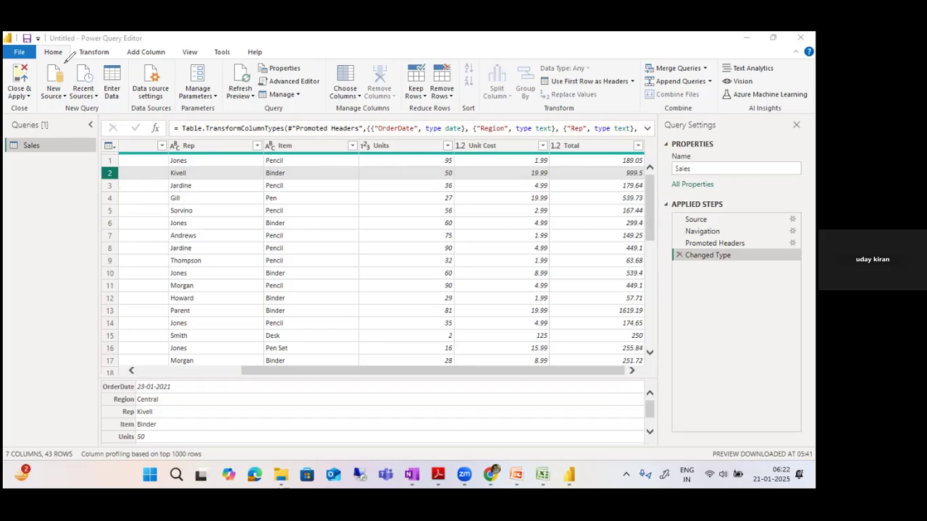
Circle the New Source command with the annotation pen and open its complete list of data connectors
mouse_move(40, 84)
mouse_down()
mouse_move(66, 113)
mouse_move(75, 62)
mouse_move(66, 61)
mouse_up()
click(62, 97)
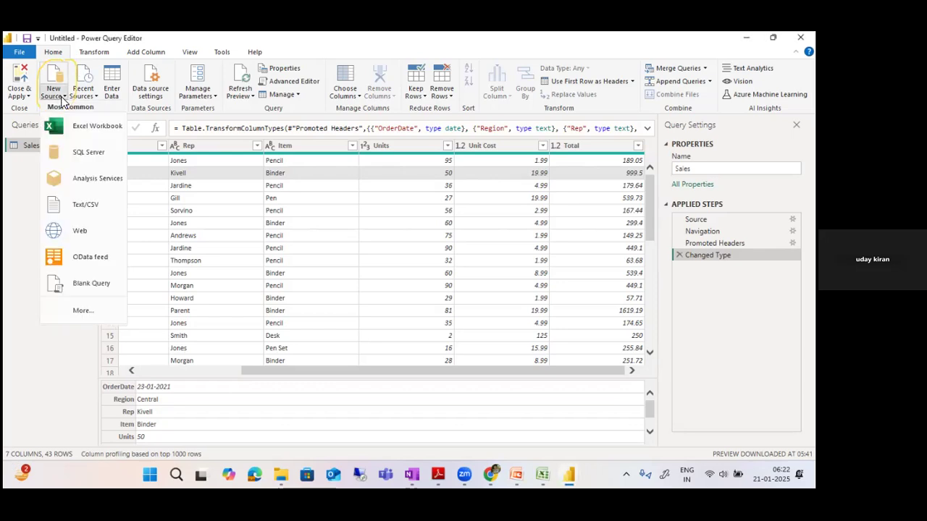
click(86, 310)
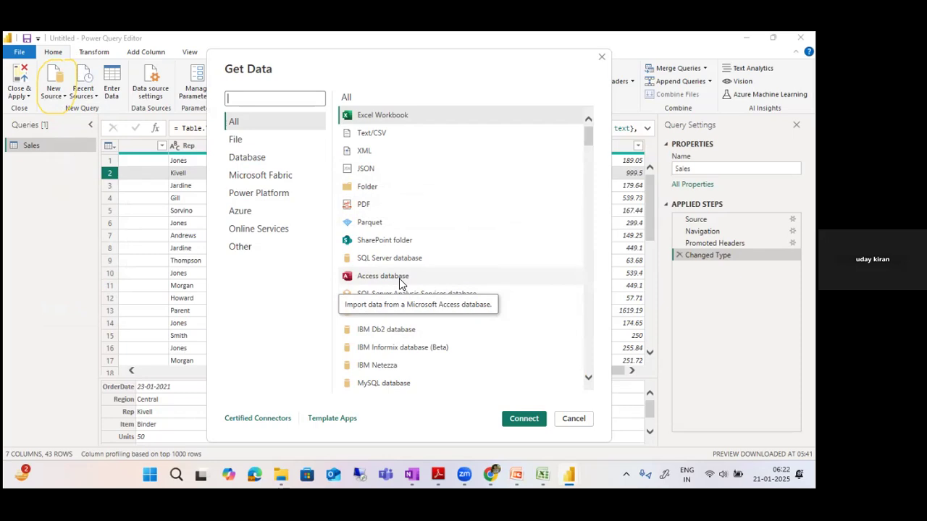
Switch to Chrome and search for "men cricket world cup" in a new tab
click(488, 471)
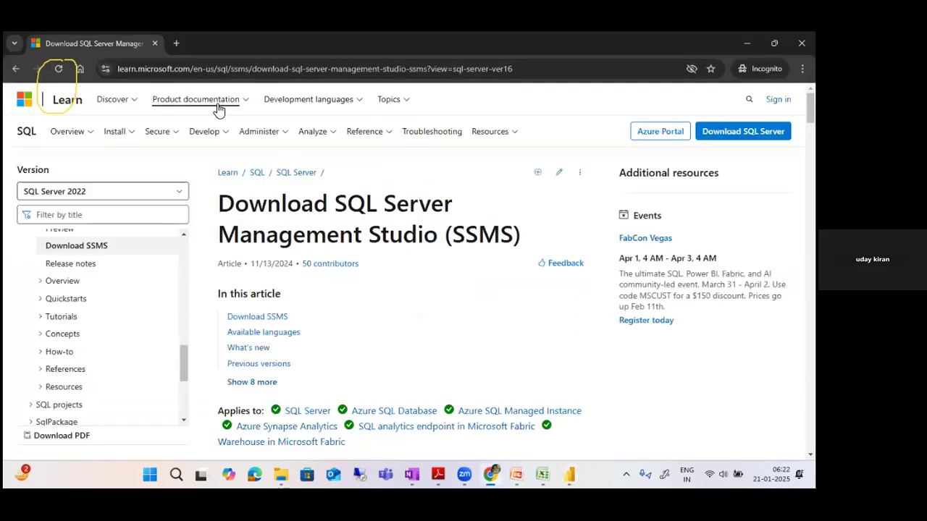
click(174, 45)
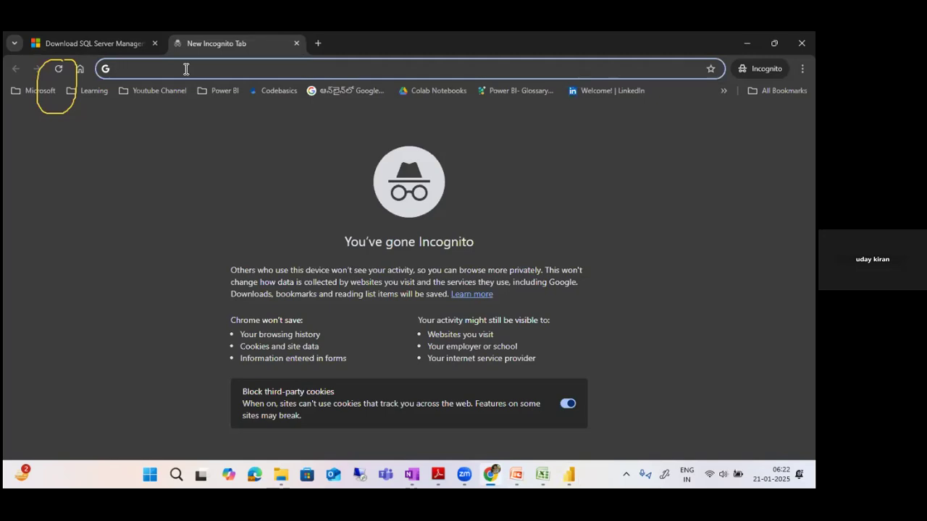
text(men)
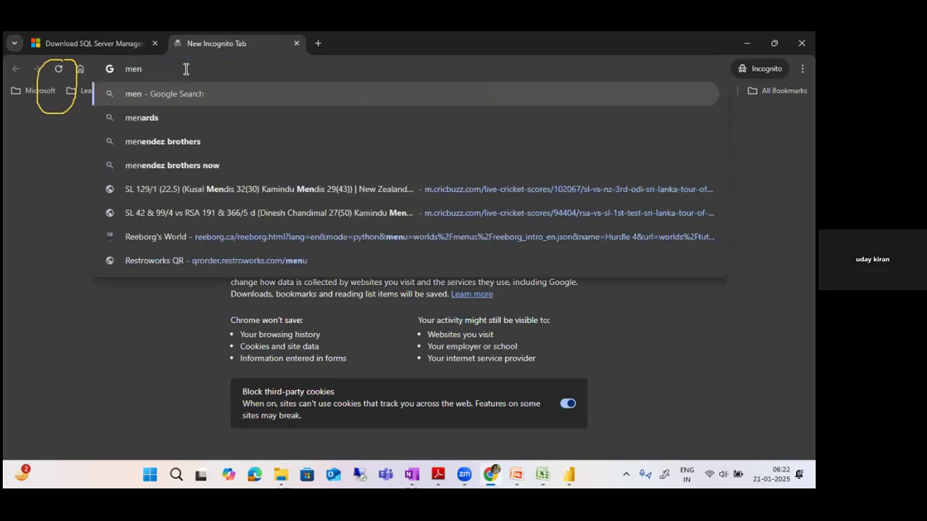
text( world cup)
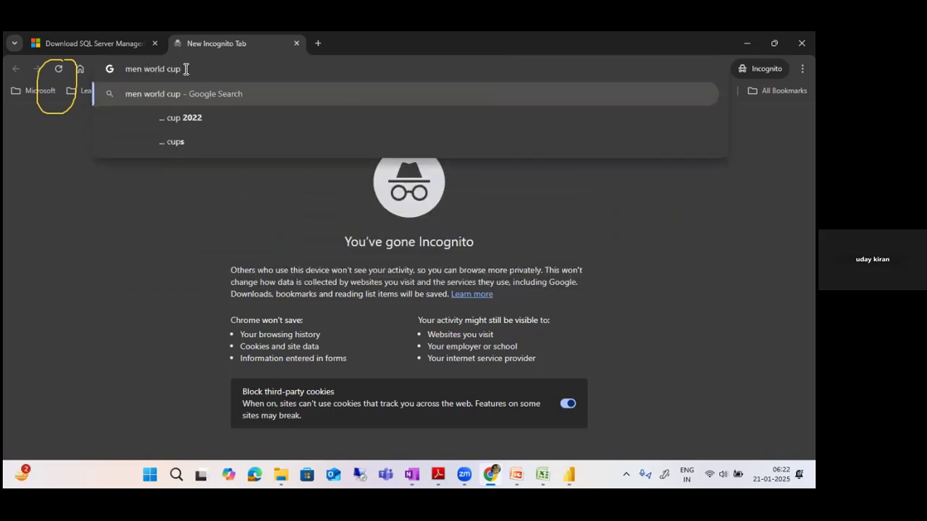
key(Escape)
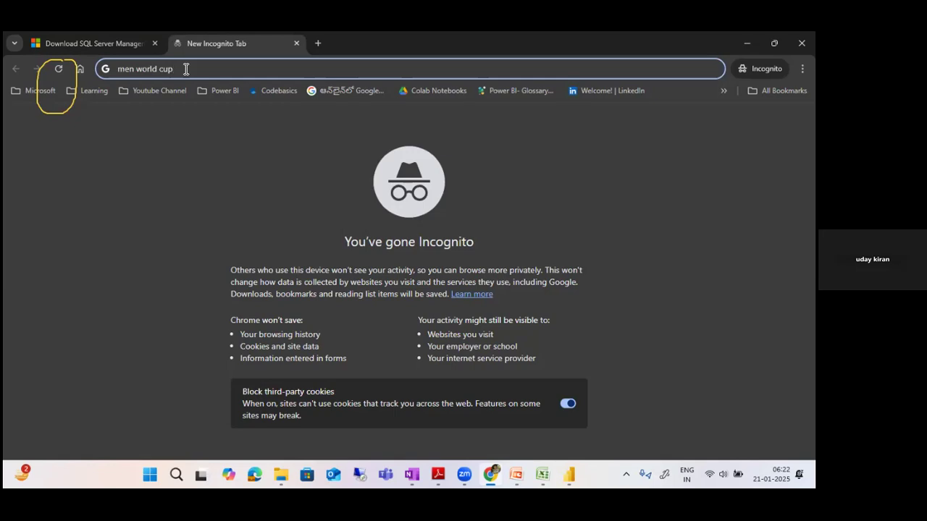
click(134, 71)
text(cricket)
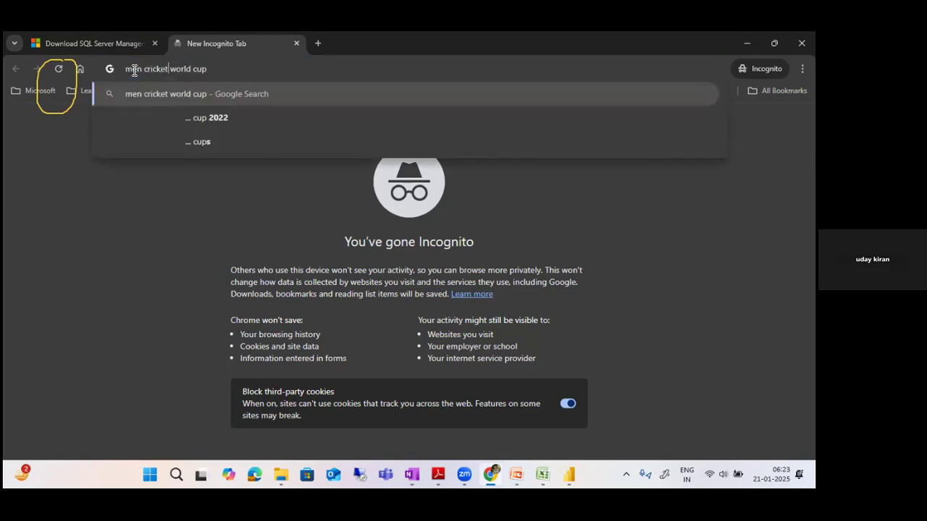
key(Return)
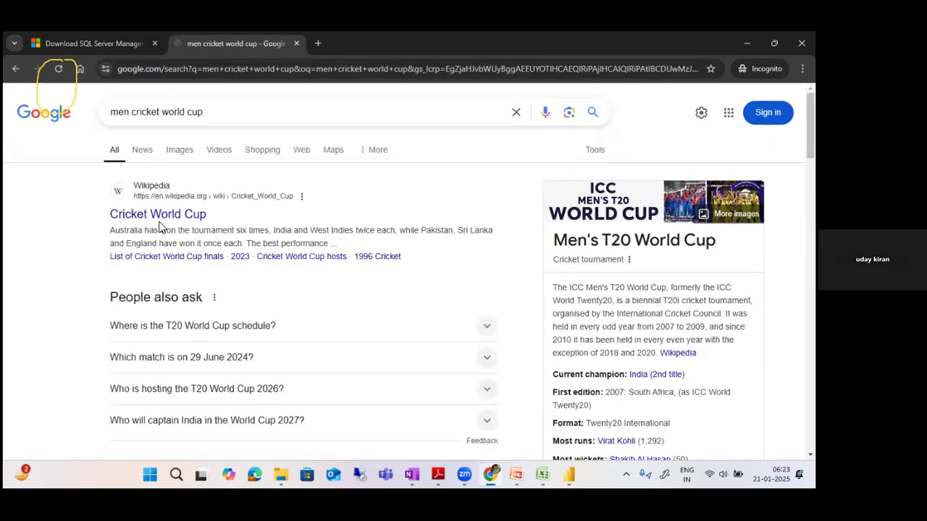
Open the Wikipedia article Cricket World Cup and bring the Men's Cricket World Cup winners table into view
click(172, 216)
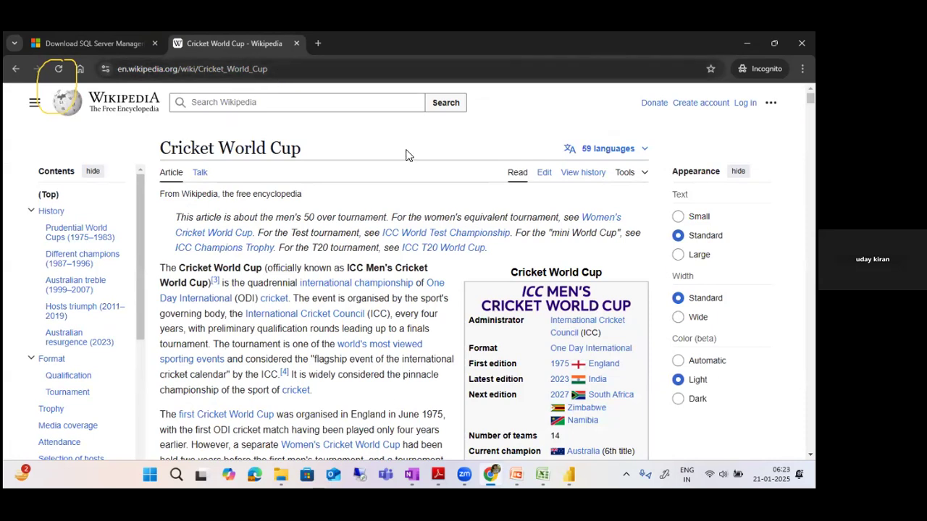
scroll(415, 255, down, 6)
scroll(415, 255, up, 6)
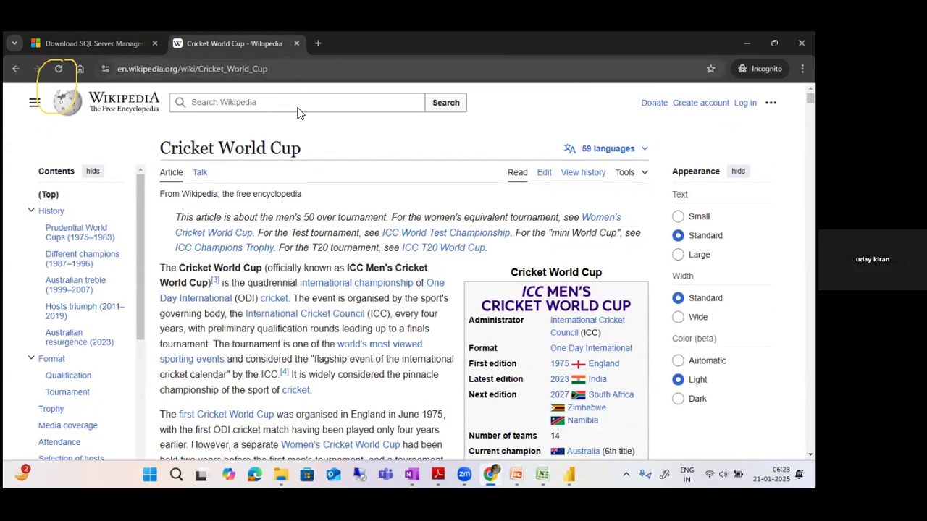
scroll(412, 317, down, 3)
scroll(410, 317, down, 11)
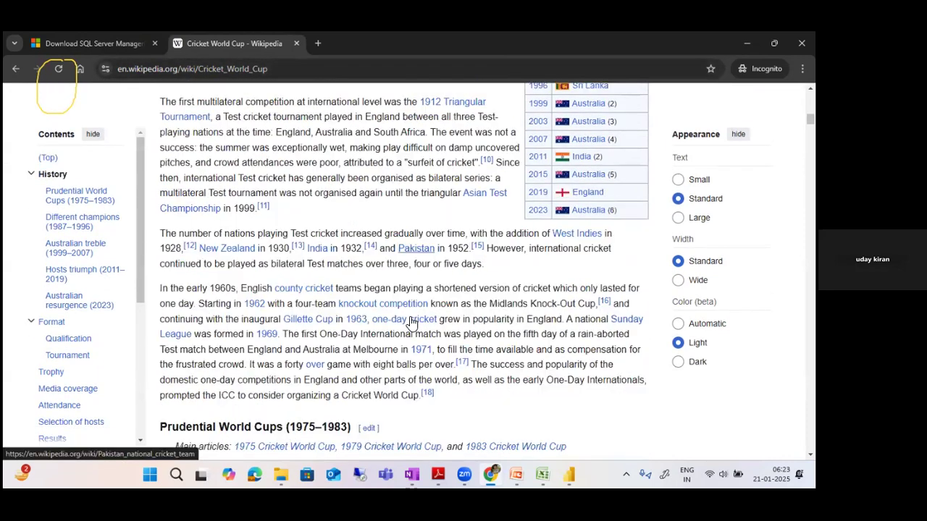
scroll(410, 322, up, 5)
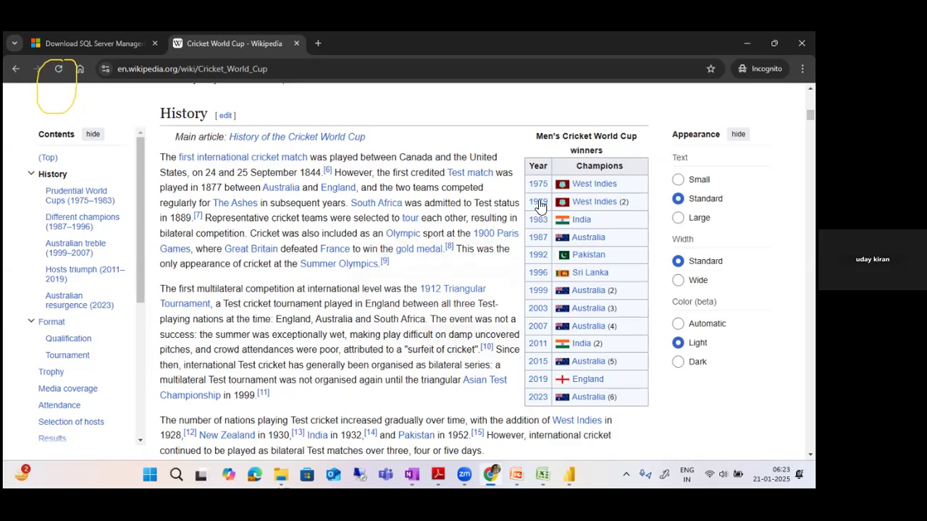
Look through the article's further tables, from the summary of tournament formats to the Attendance table
scroll(407, 222, down, 4)
scroll(407, 222, down, 20)
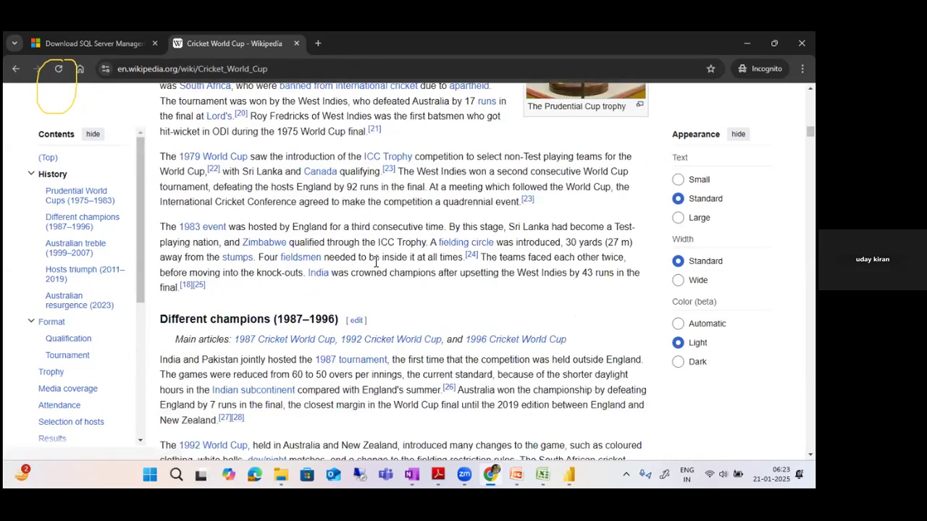
scroll(374, 267, down, 20)
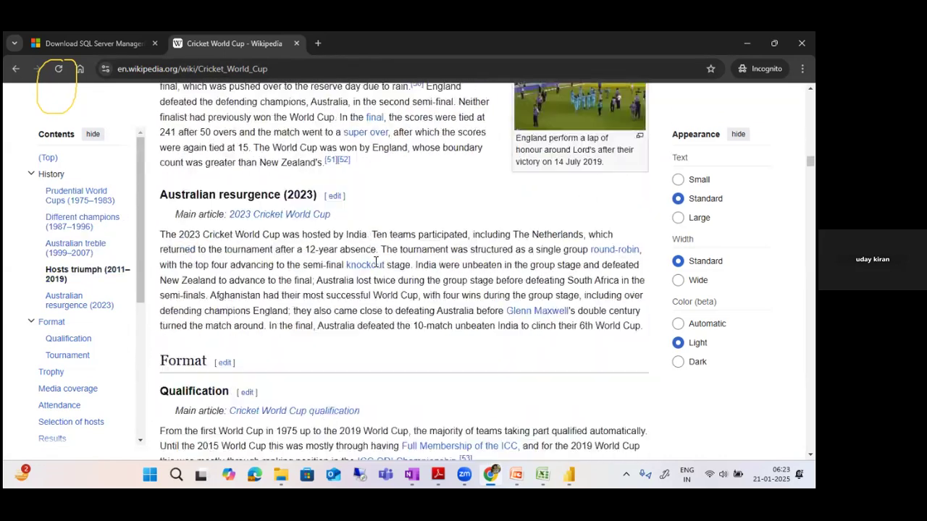
scroll(375, 261, up, 4)
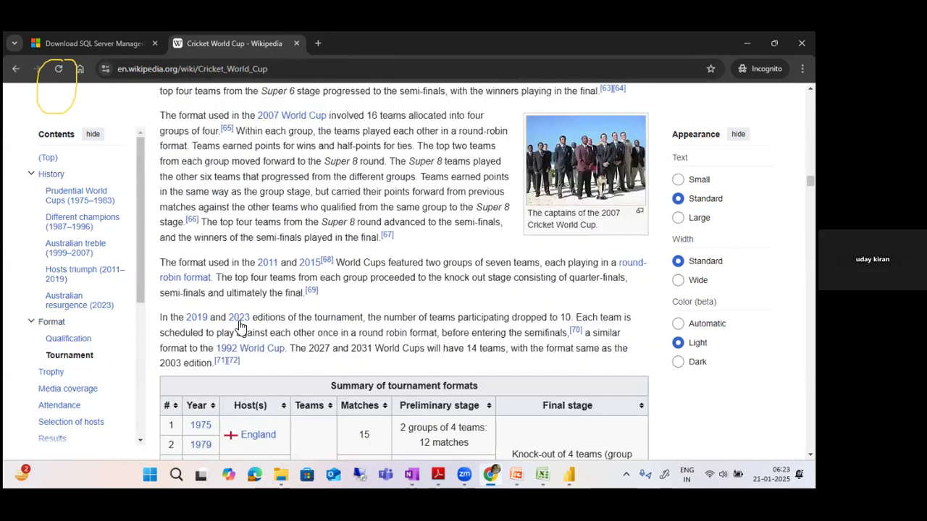
scroll(399, 295, down, 8)
scroll(399, 293, down, 15)
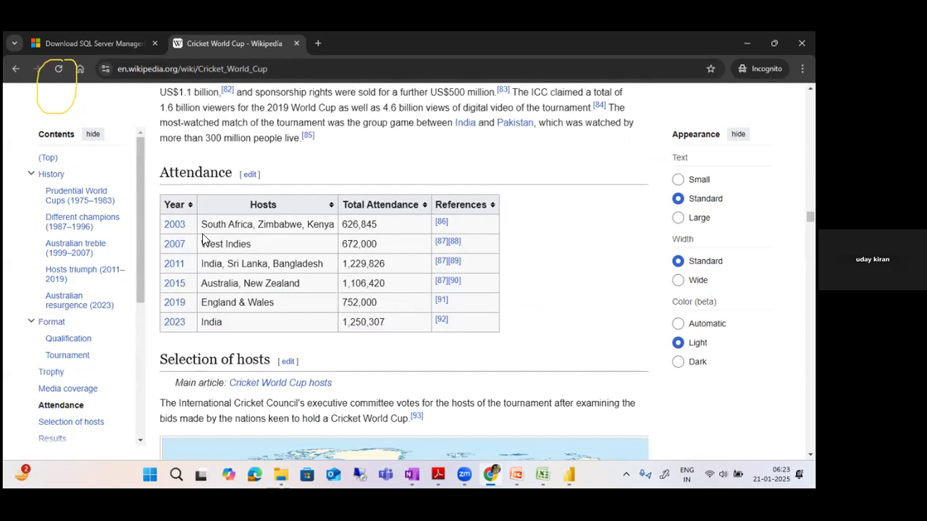
Scroll the article past its Results table and copy the Cricket World Cup page's web address
scroll(213, 246, down, 9)
scroll(545, 305, down, 10)
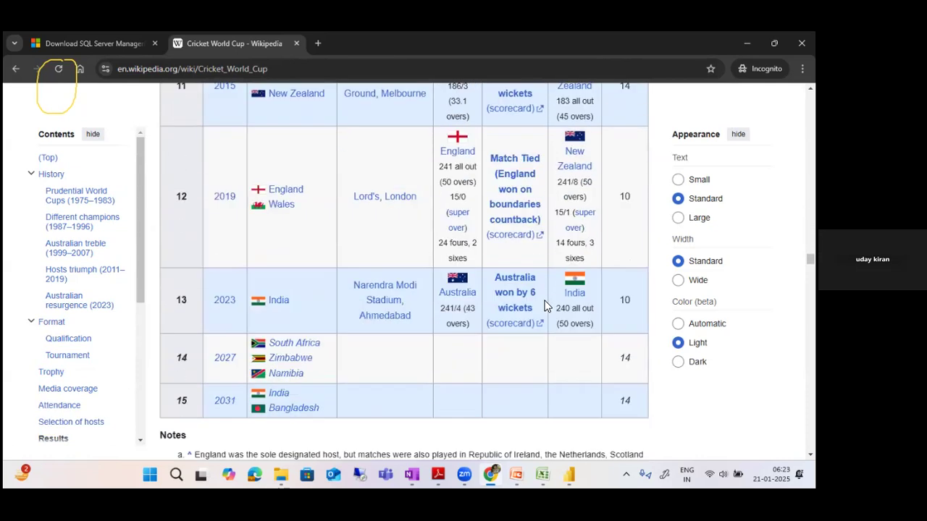
click(271, 74)
key(ctrl+c)
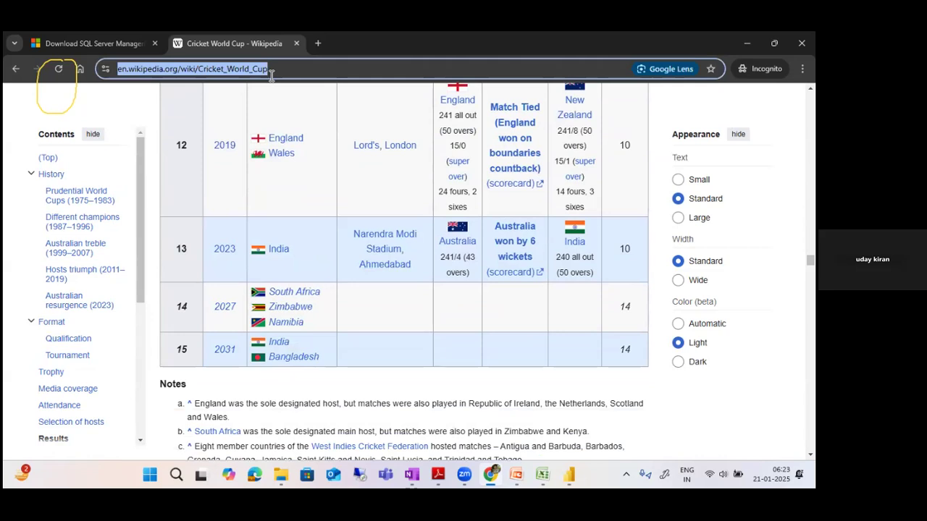
Switch to Power Query Editor, find the Web connector by searching "web", and connect to the copied Wikipedia address
mouse_move(569, 474)
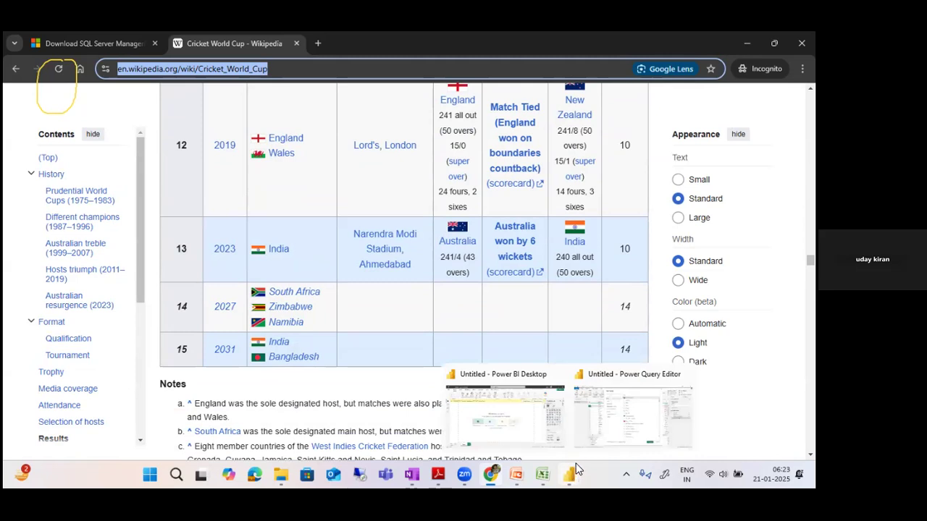
click(632, 412)
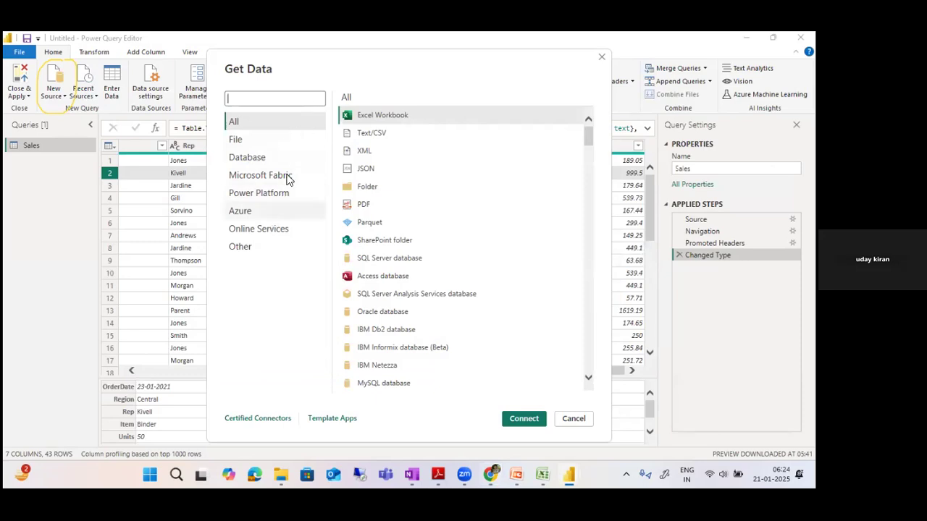
text(web)
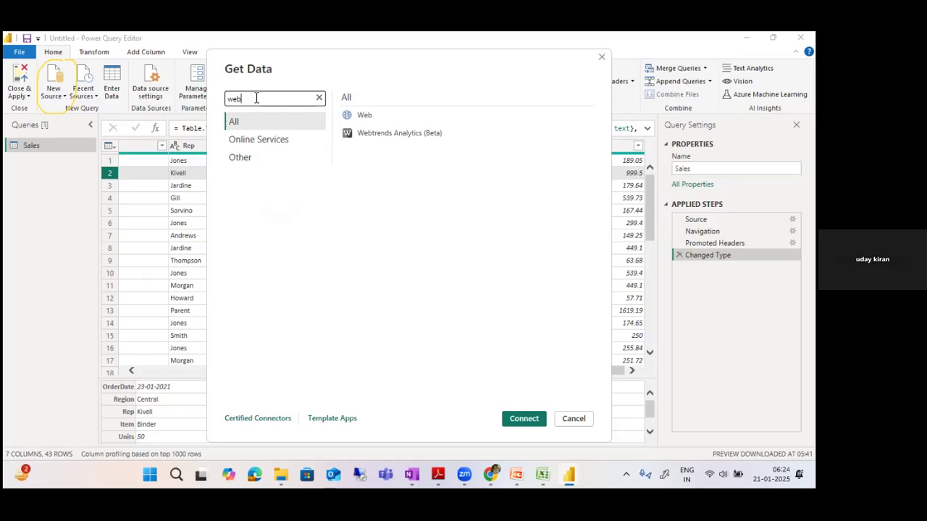
click(364, 115)
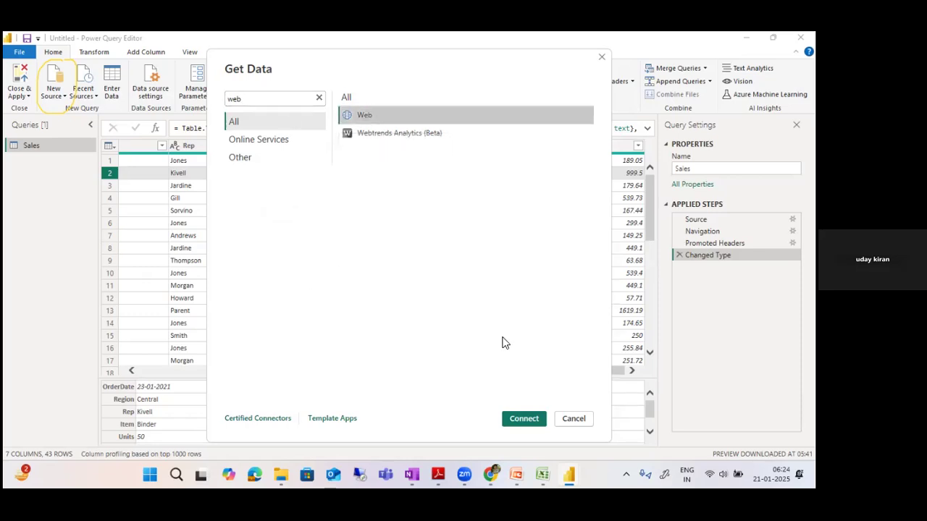
click(524, 418)
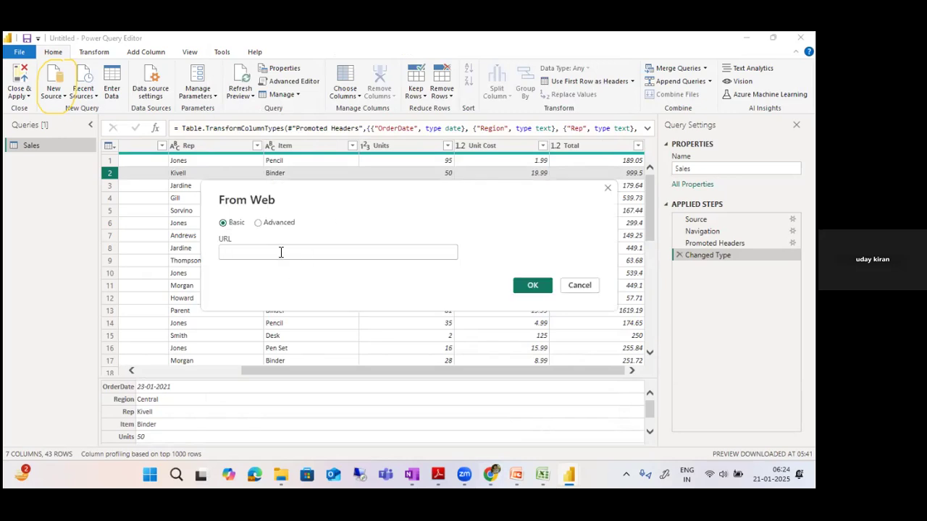
click(281, 252)
key(ctrl+v)
click(531, 284)
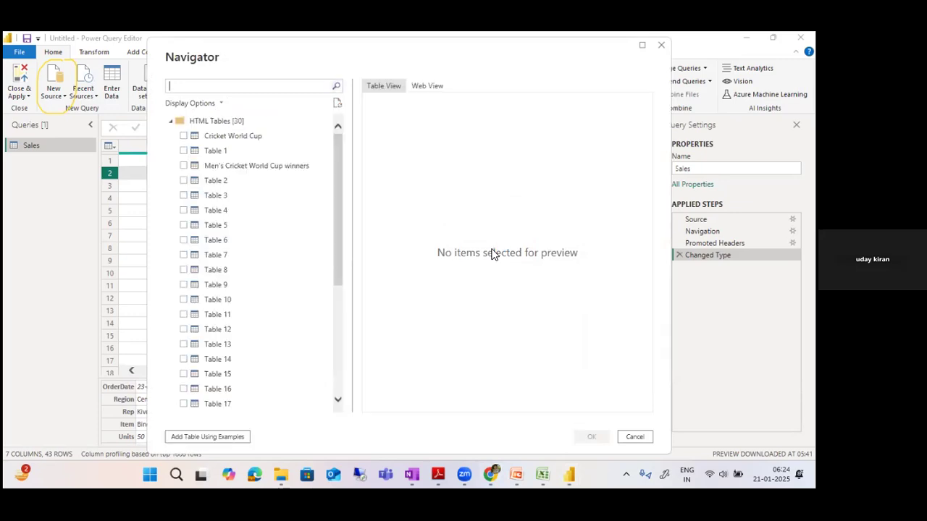
Look through the HTML tables listed in the Navigator and shift its window slightly down
scroll(240, 239, down, 5)
scroll(245, 262, up, 1)
key(alt+Tab)
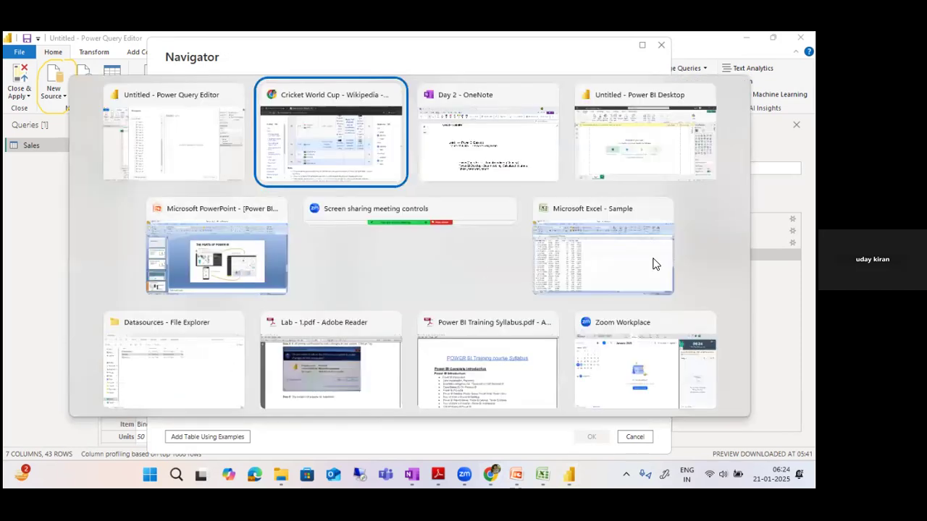
key(alt+Tab)
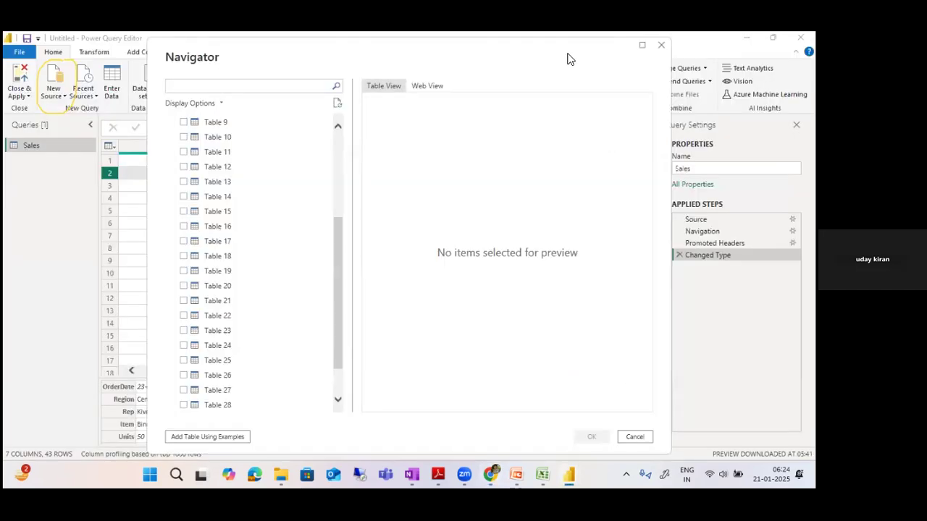
drag(570, 59, 574, 75)
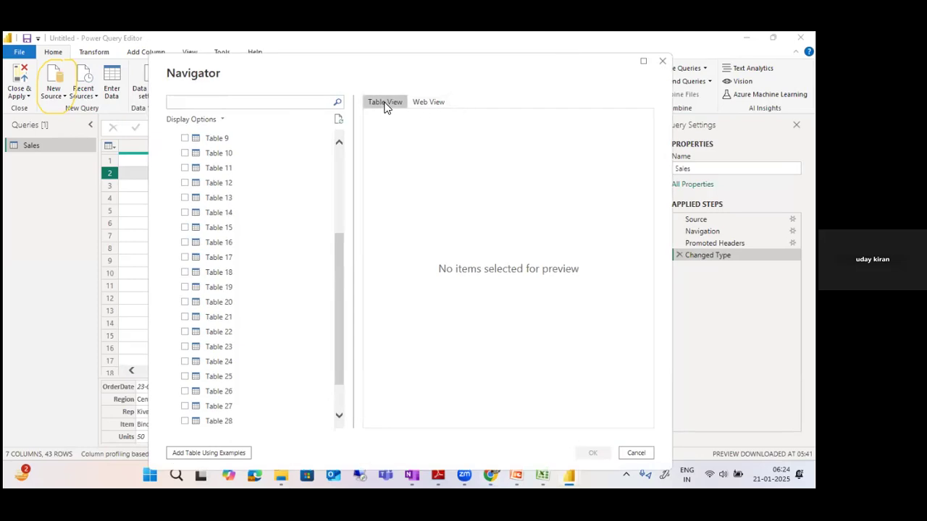
Examine the article in the Navigator's Web View against the browser page, and return to Table View
click(423, 101)
scroll(511, 282, down, 4)
scroll(511, 282, down, 10)
key(alt+Tab)
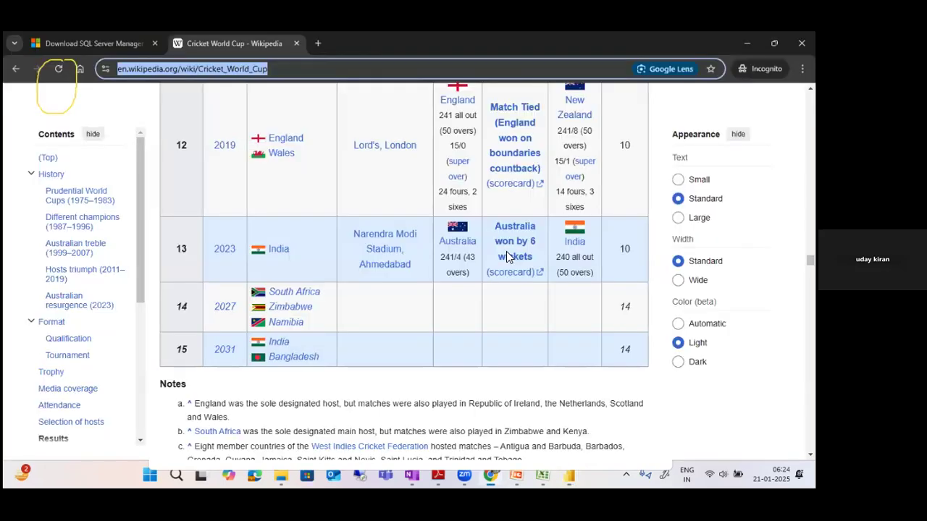
key(alt+Tab)
scroll(508, 255, down, 5)
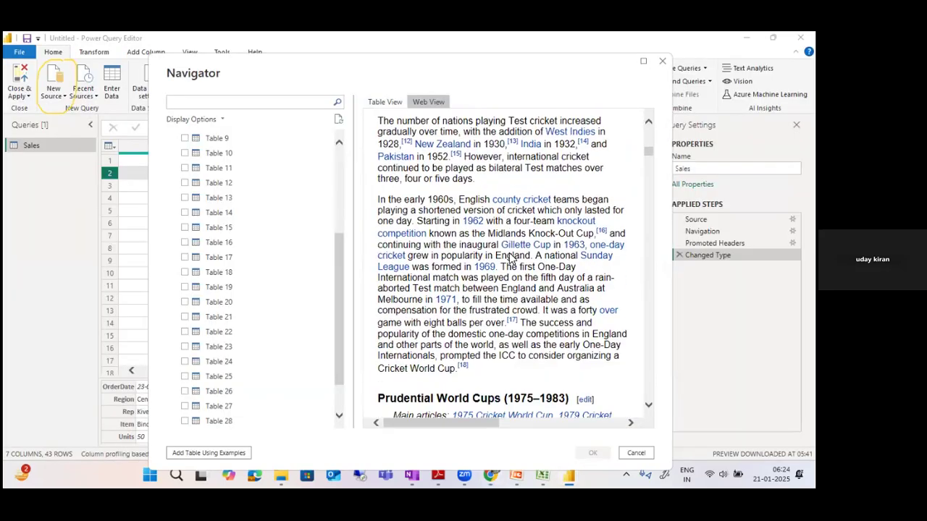
scroll(511, 258, down, 3)
click(385, 101)
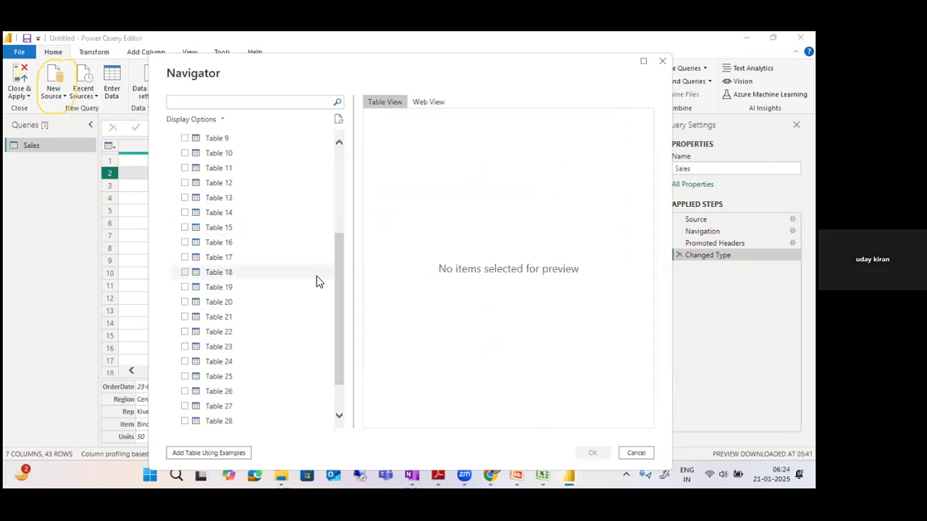
Preview the Cricket World Cup table in the Navigator and compare it with the infobox at the start of the Wikipedia article
scroll(317, 275, up, 5)
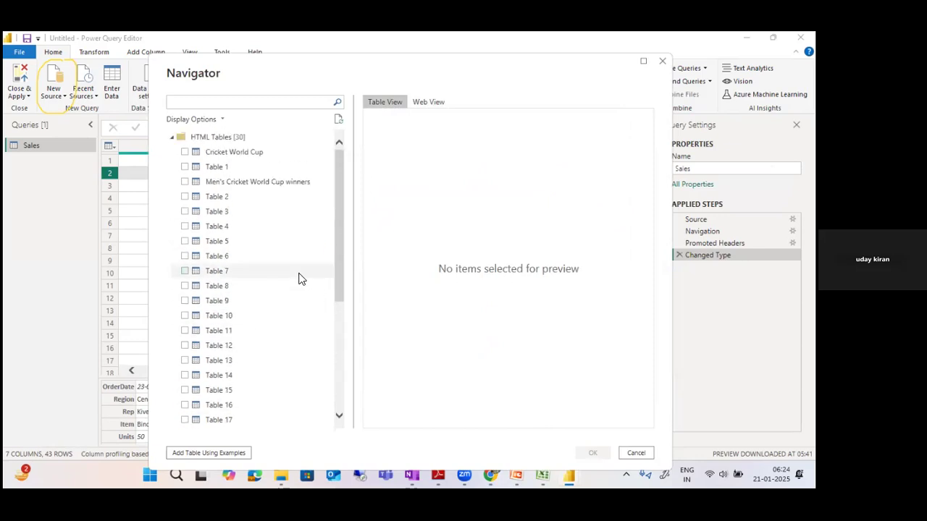
click(246, 159)
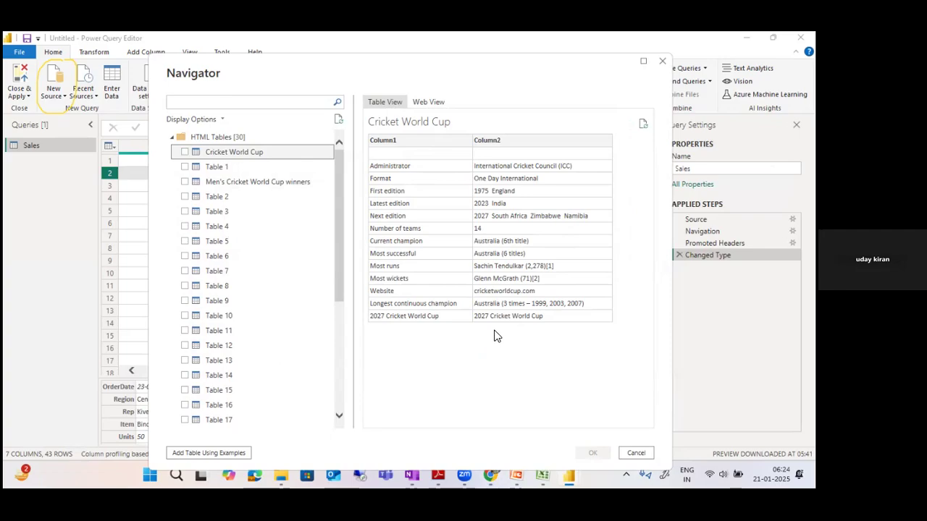
key(alt+Tab)
scroll(500, 331, up, 20)
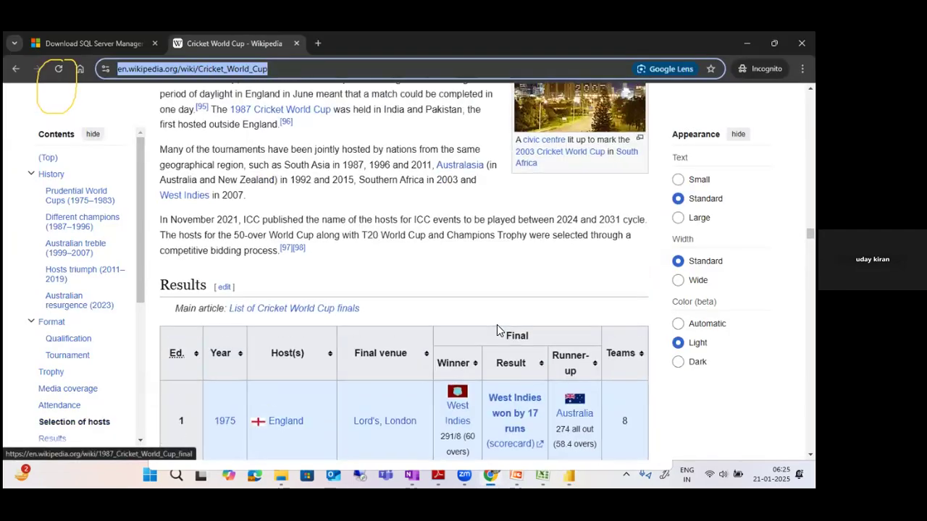
scroll(498, 324, up, 20)
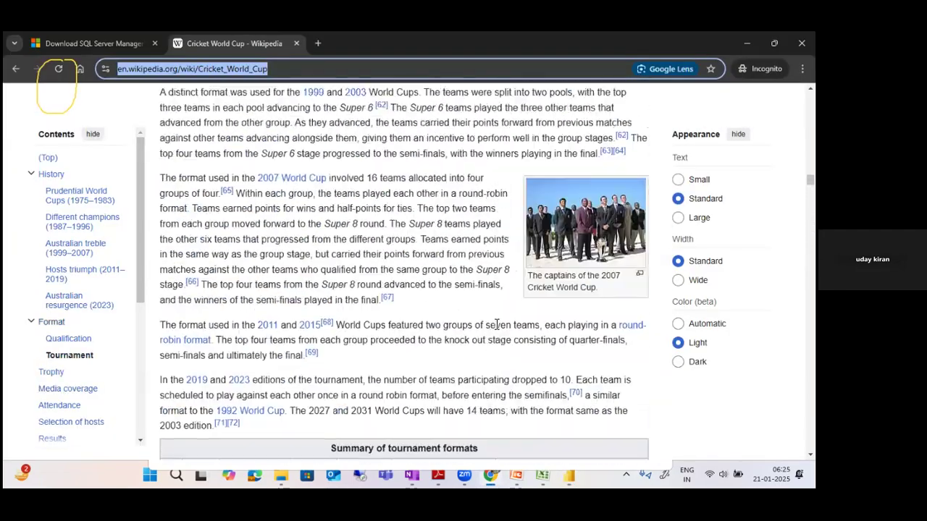
scroll(492, 330, up, 20)
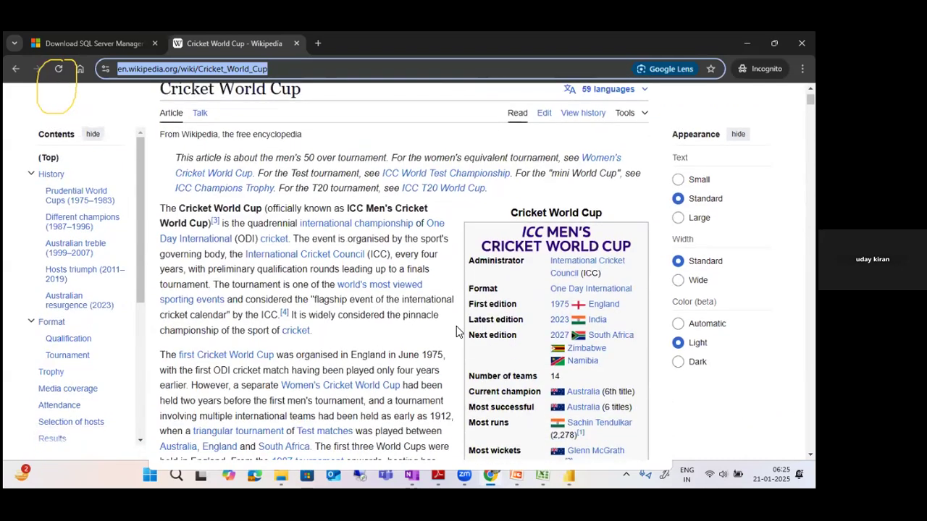
key(alt+Tab)
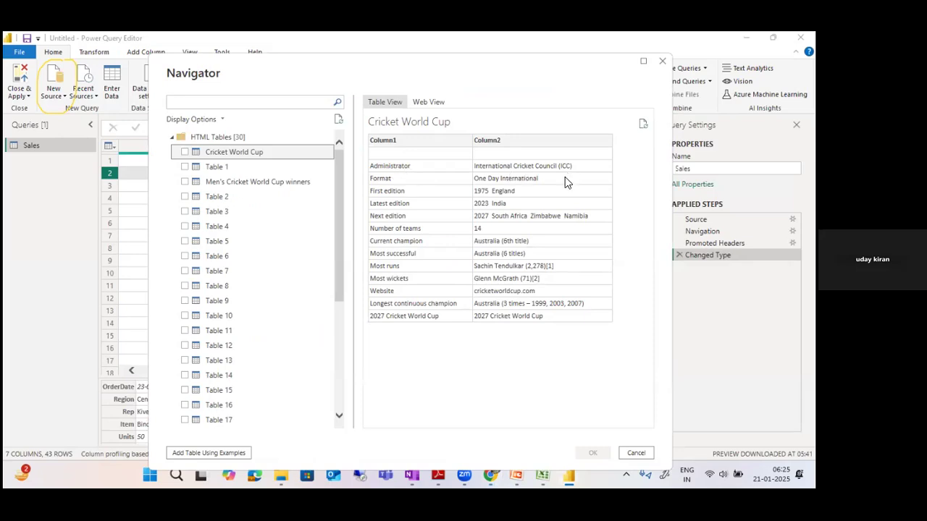
key(alt+Tab)
scroll(605, 258, down, 1)
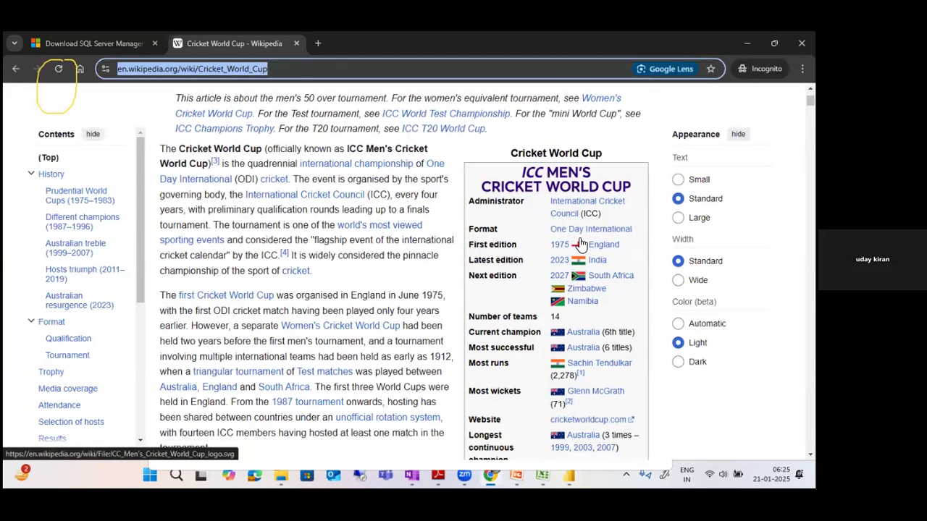
scroll(459, 258, down, 1)
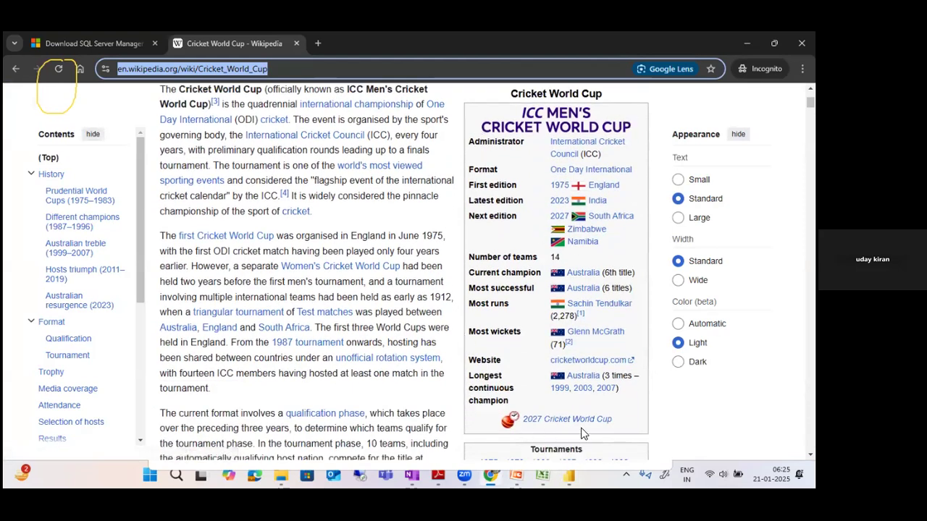
key(alt+Tab)
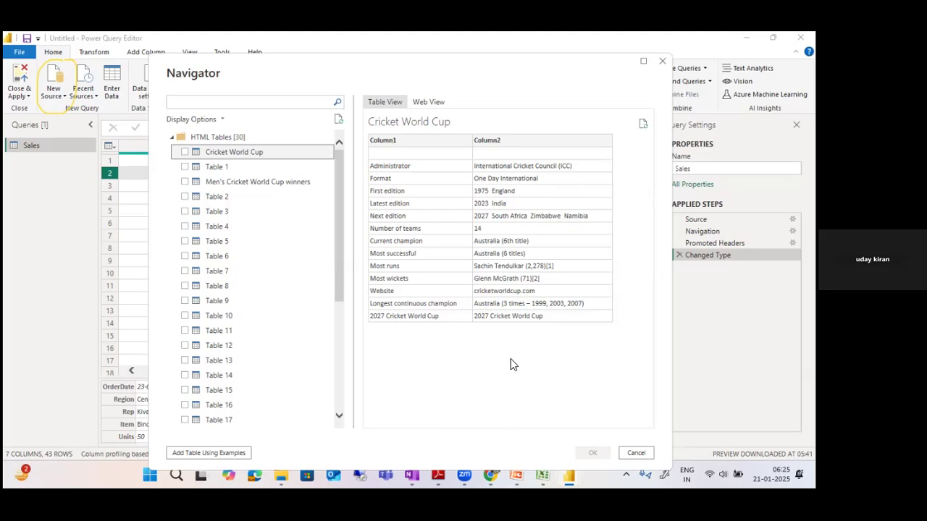
key(alt+Tab)
key(alt+Tab)
key(alt+Tab)
key(alt+Tab)
Preview Table 1, Table 6, Table 10 and Table 14 in the Navigator
click(228, 166)
scroll(264, 250, down, 5)
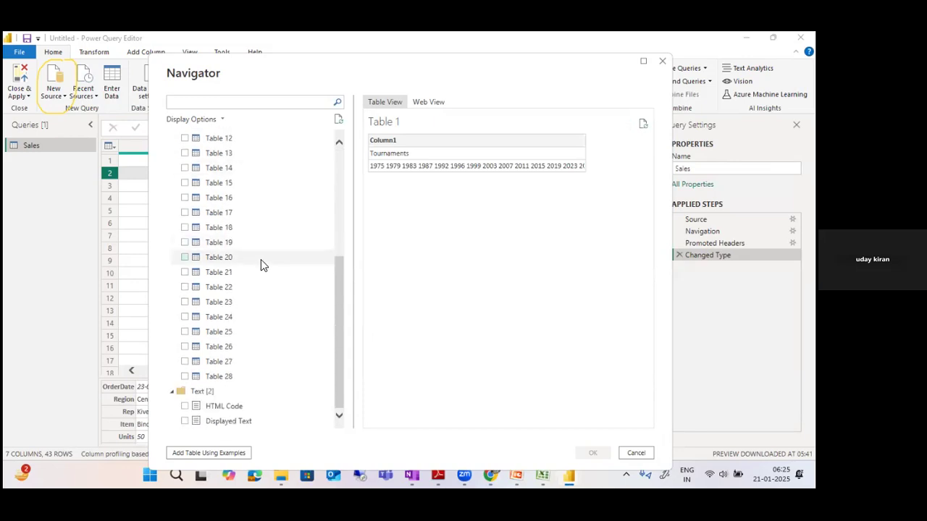
scroll(262, 262, up, 5)
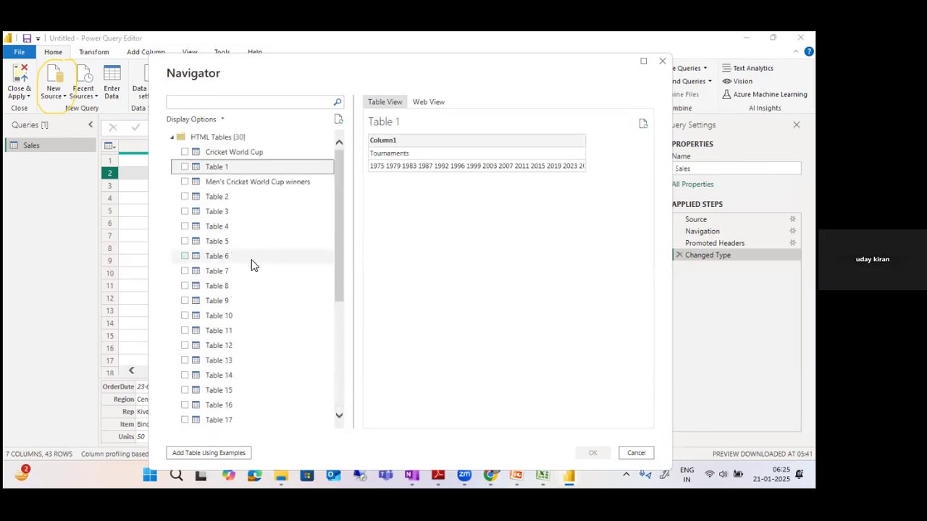
click(252, 257)
click(248, 315)
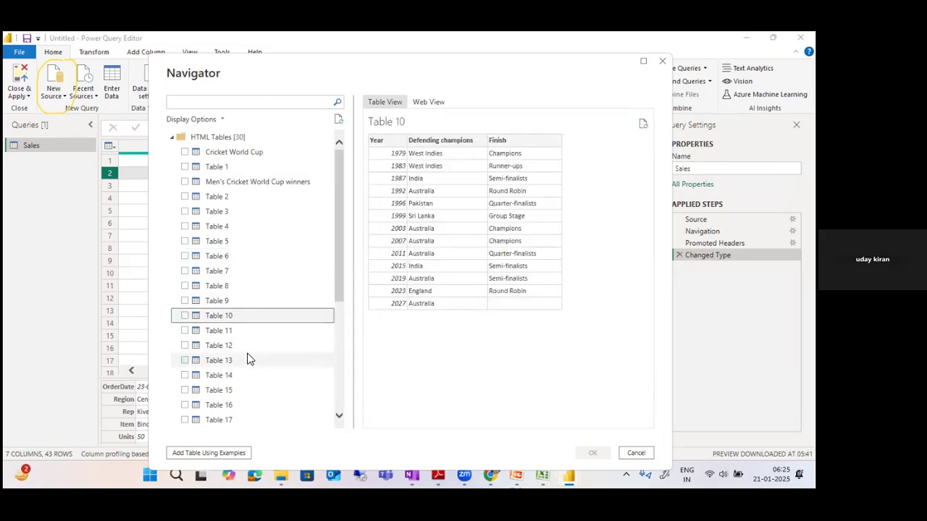
click(236, 376)
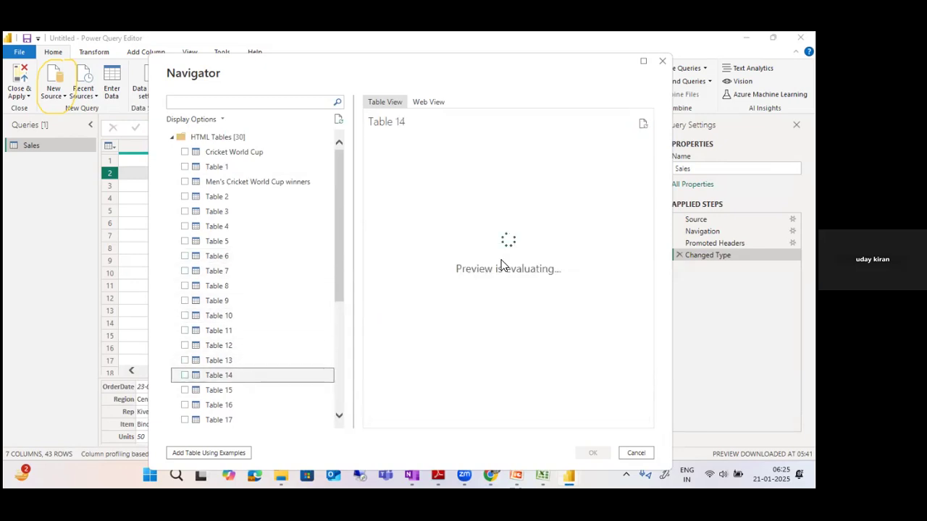
Preview Cricket World Cup and Table 1 again, and compare Table 1 with the Tournaments box in the Wikipedia article
click(239, 154)
click(235, 168)
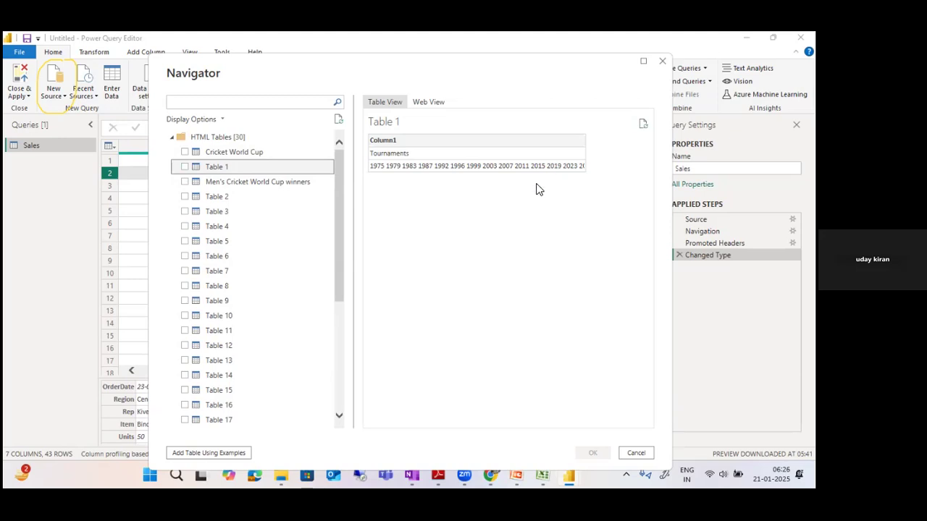
click(490, 475)
scroll(562, 340, down, 5)
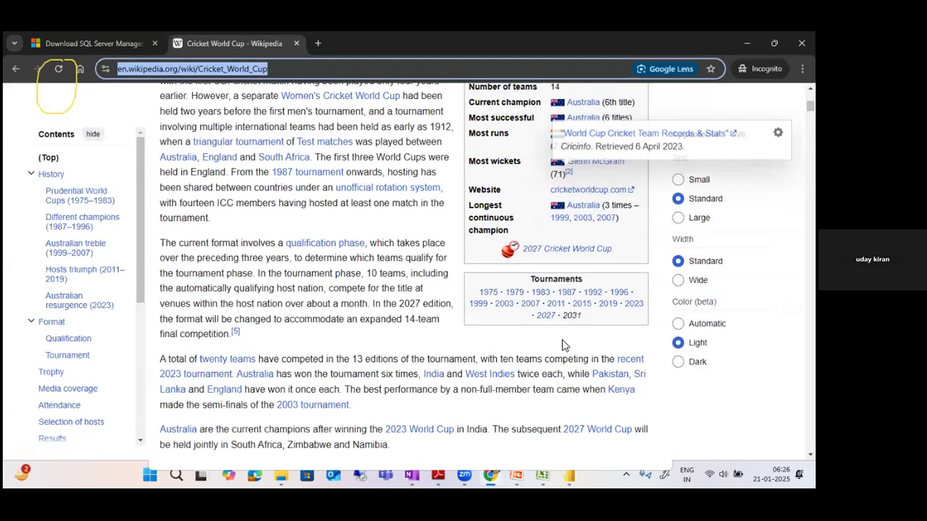
key(alt+Tab)
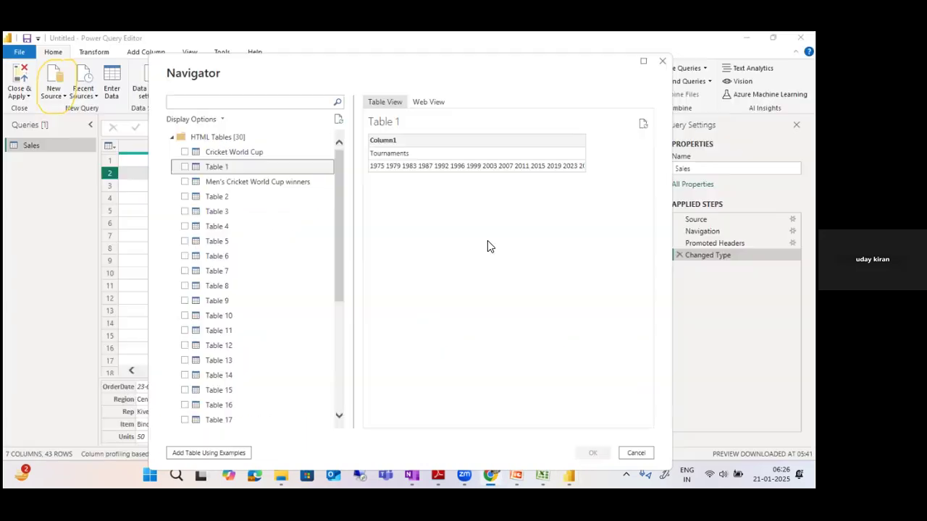
Preview the Men's Cricket World Cup winners table and compare it with the matching table in the article's History section
click(269, 184)
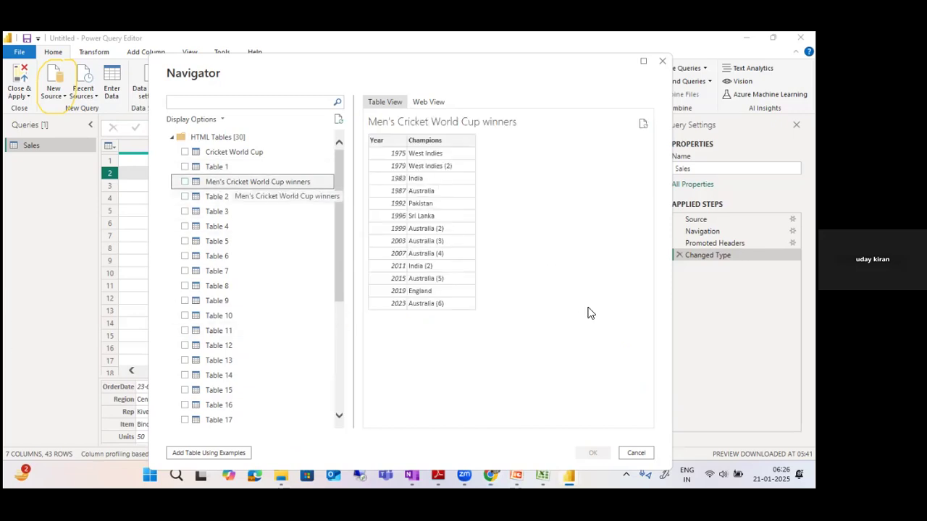
key(alt+Tab)
scroll(590, 315, down, 5)
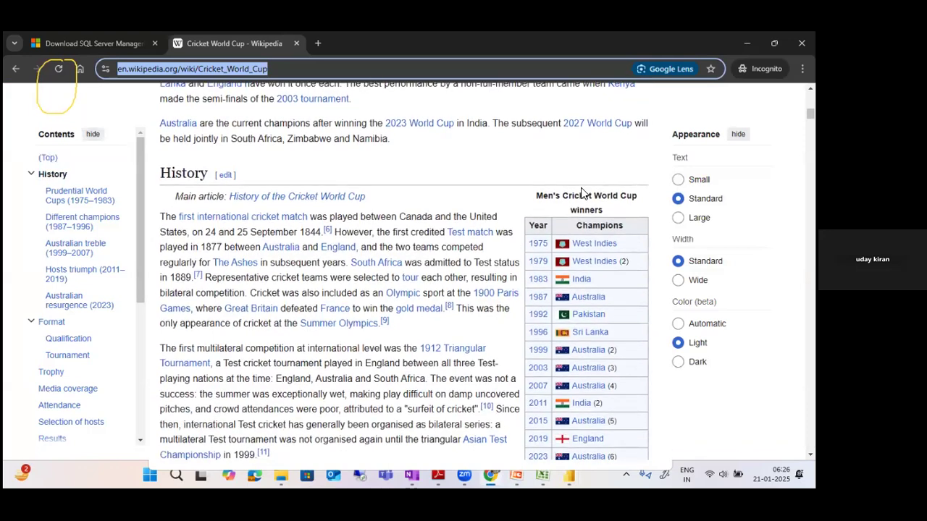
scroll(568, 177, down, 1)
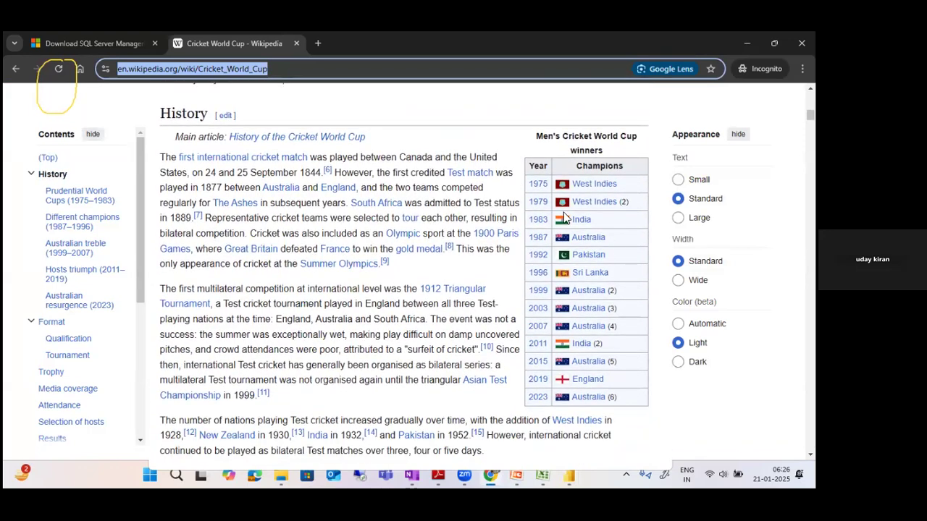
key(alt+Tab)
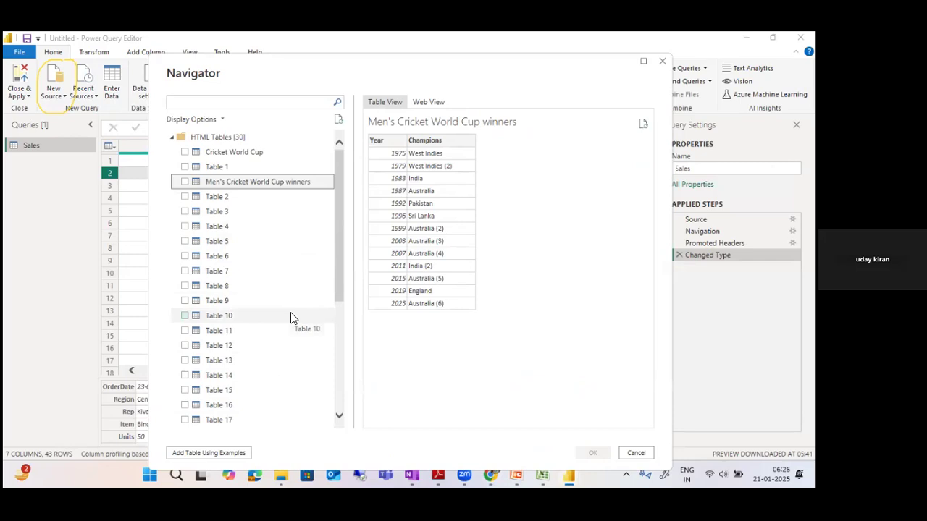
Preview the Cricket World Cup table, Table 1, Table 3 and Table 5 in turn
click(260, 158)
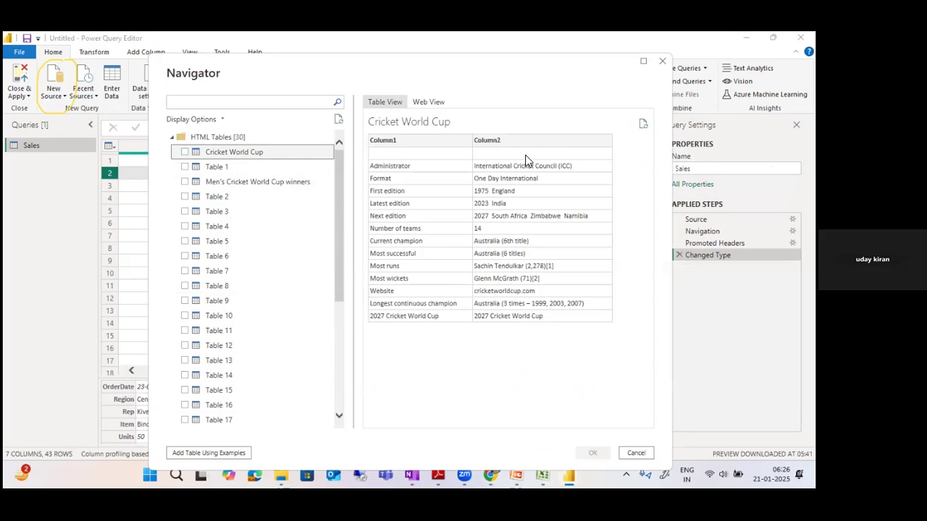
click(241, 167)
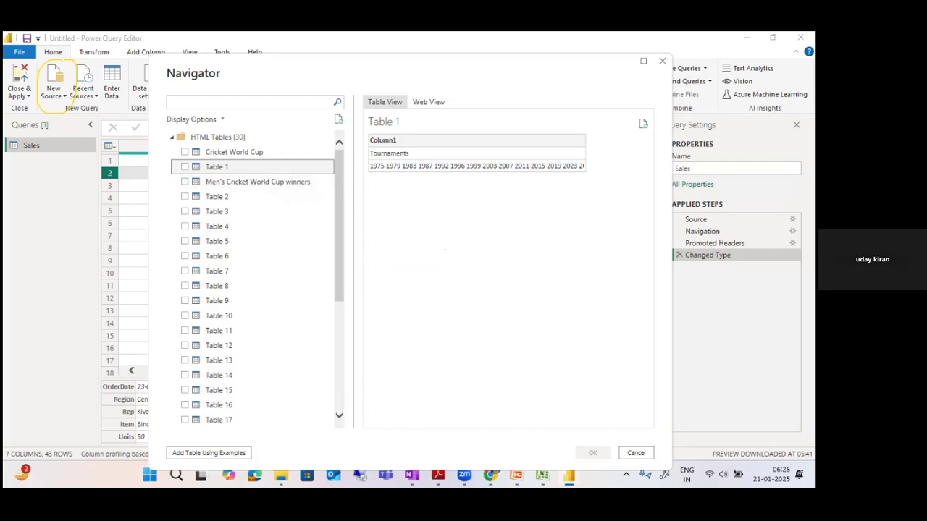
click(245, 211)
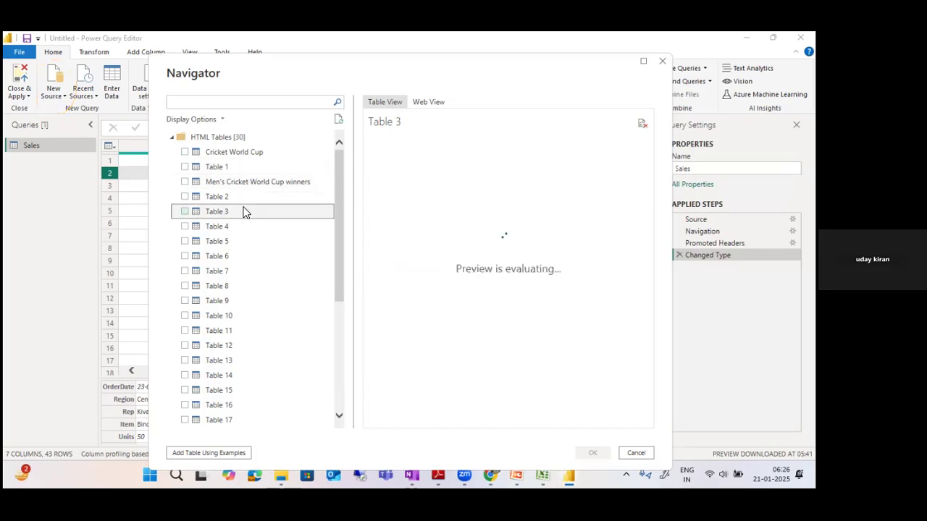
click(232, 242)
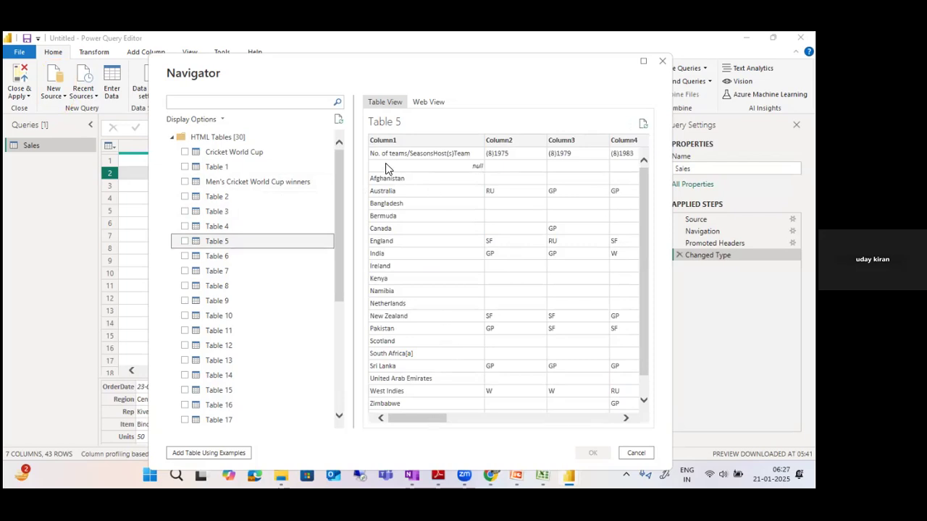
Switch to the Cricket World Cup Wikipedia page in Chrome and examine its tables through the Results section
key(alt+Tab)
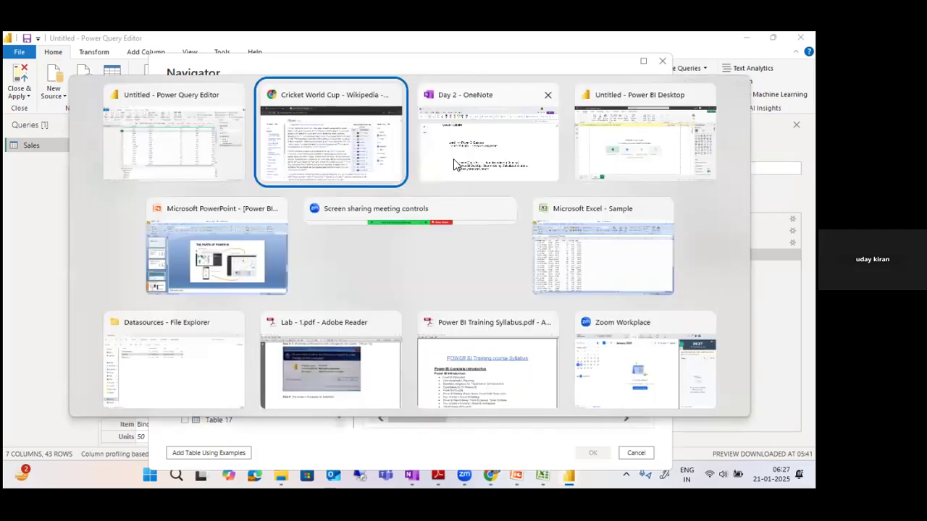
scroll(493, 274, down, 20)
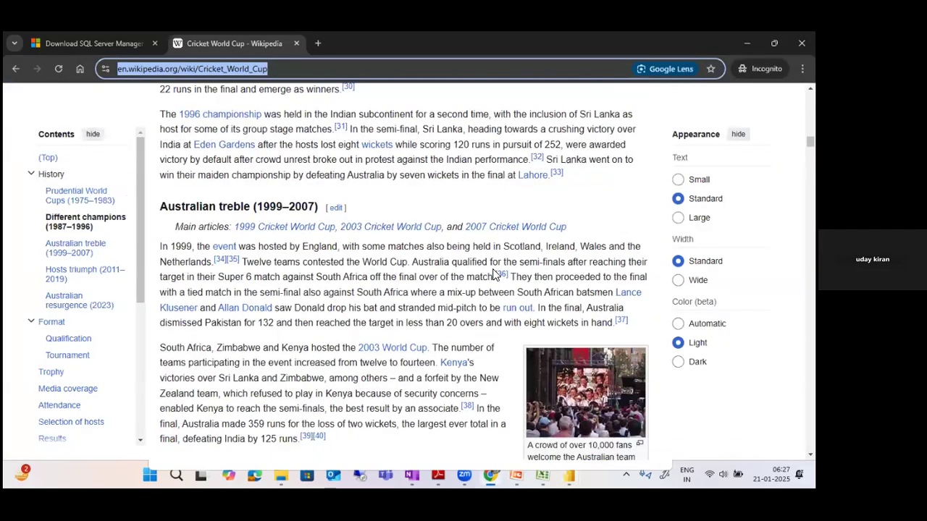
scroll(494, 268, down, 10)
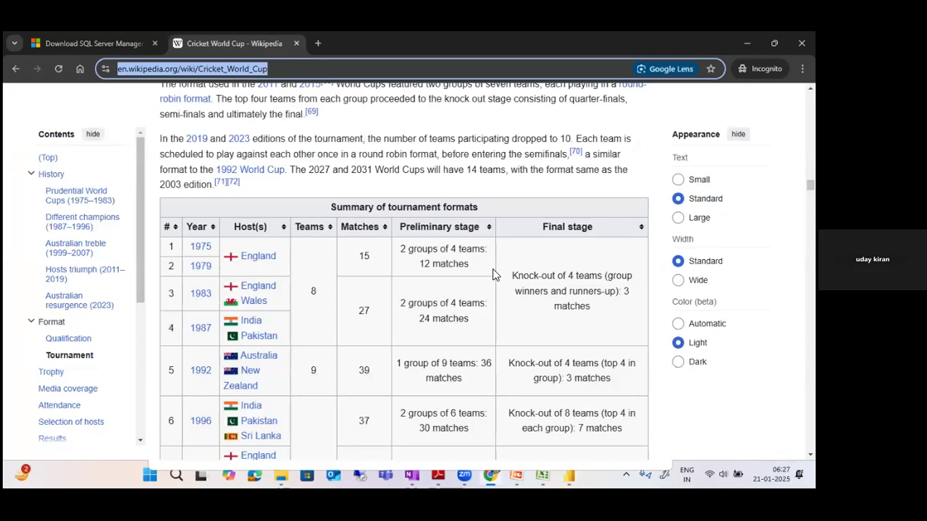
scroll(492, 274, down, 20)
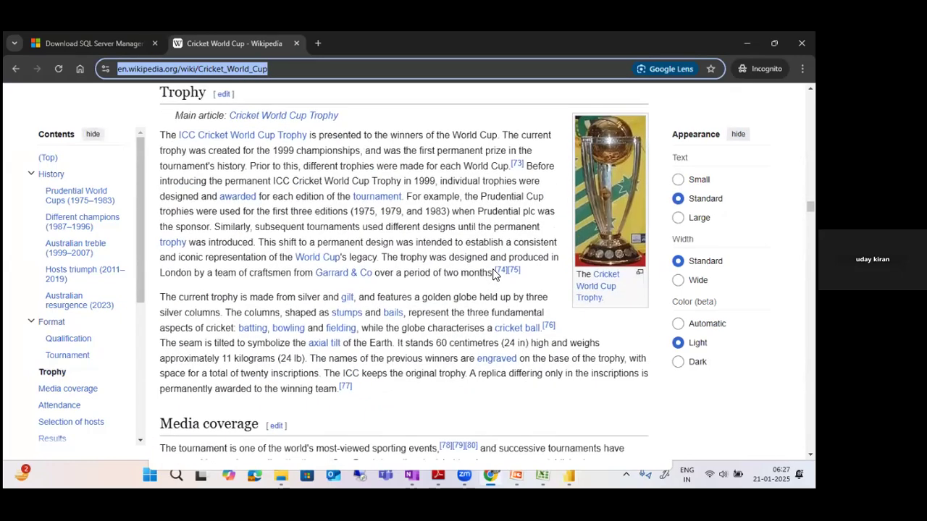
scroll(492, 274, down, 6)
scroll(493, 274, up, 3)
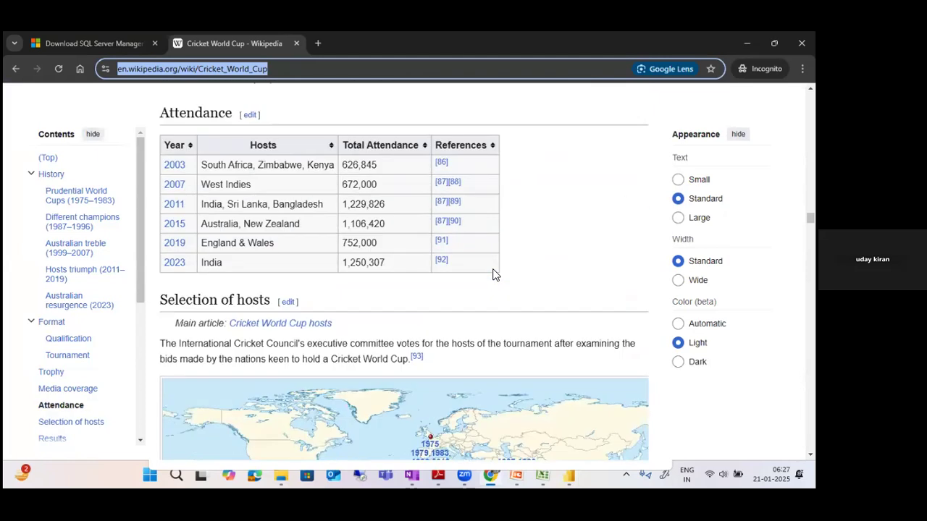
scroll(493, 274, down, 1)
scroll(493, 274, down, 6)
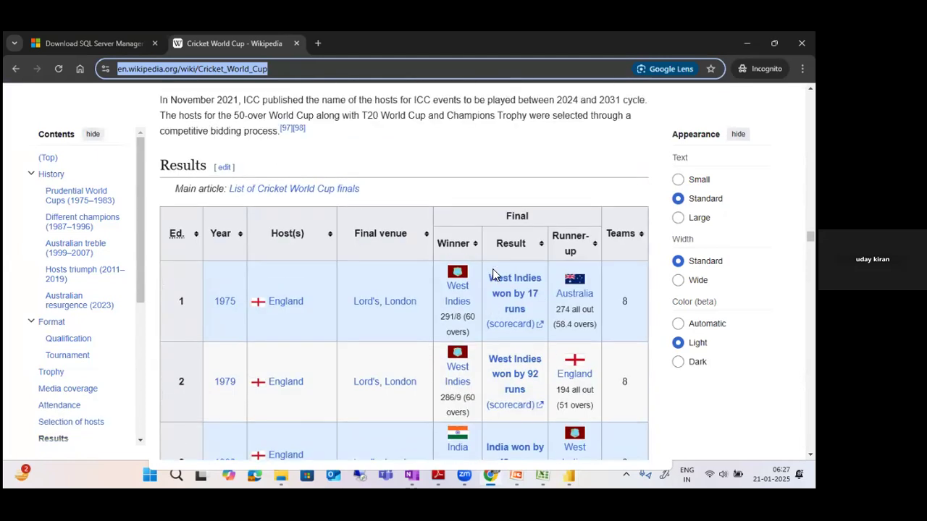
key(alt+Tab)
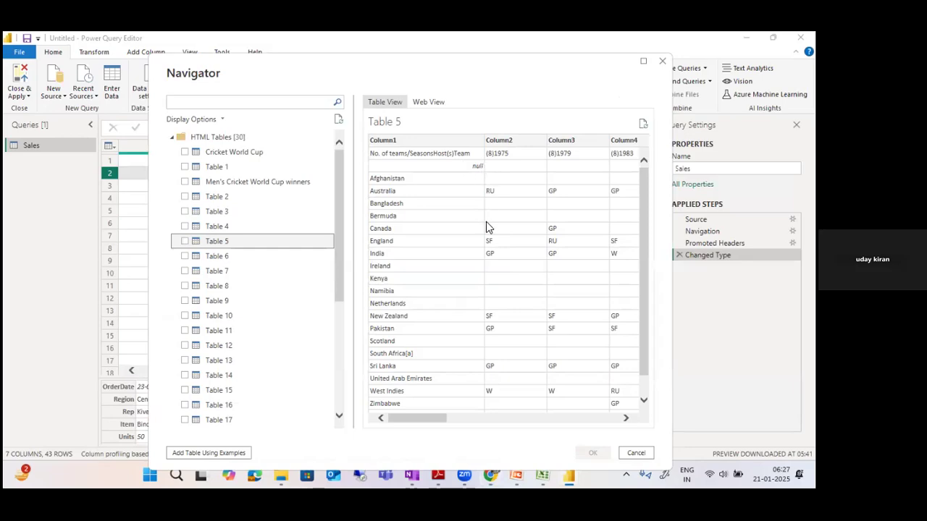
Compare the Teams' performances table on the Wikipedia page with the Table 5 preview in Power Query's Navigator
key(alt+Tab)
scroll(487, 228, down, 6)
scroll(487, 229, down, 10)
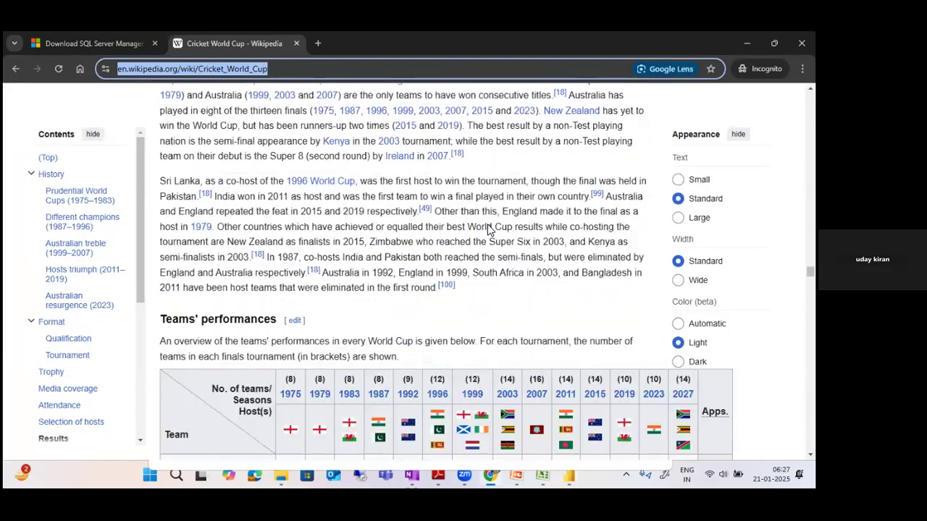
scroll(487, 224, down, 1)
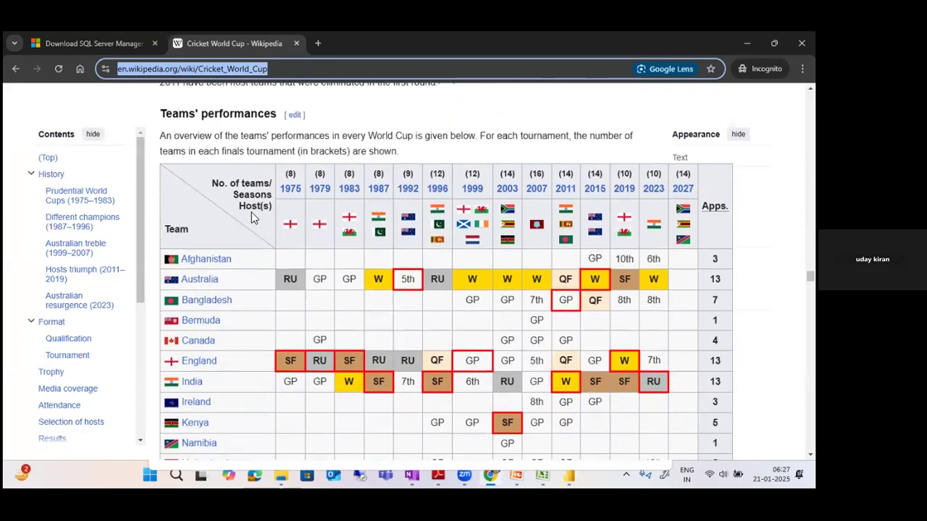
key(alt+Tab)
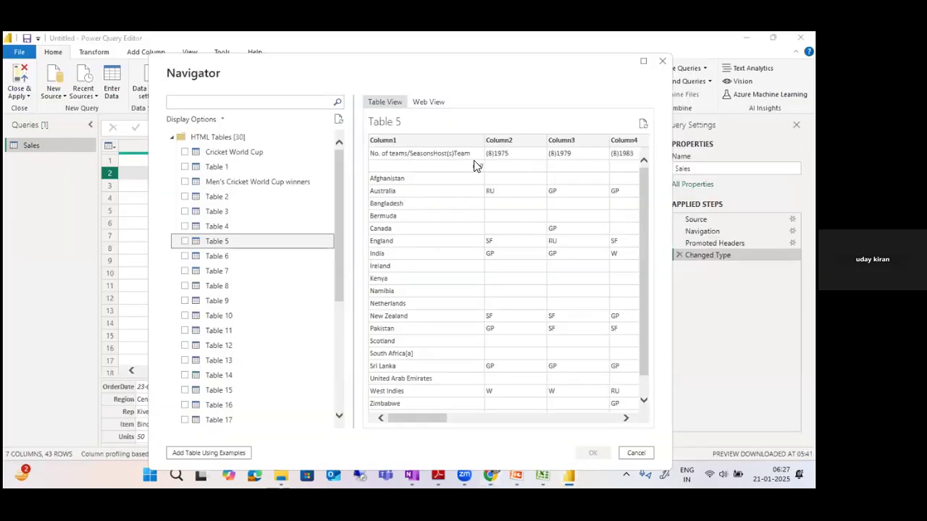
key(alt+Tab)
key(alt+Tab)
drag(429, 419, 374, 437)
scroll(541, 279, down, 1)
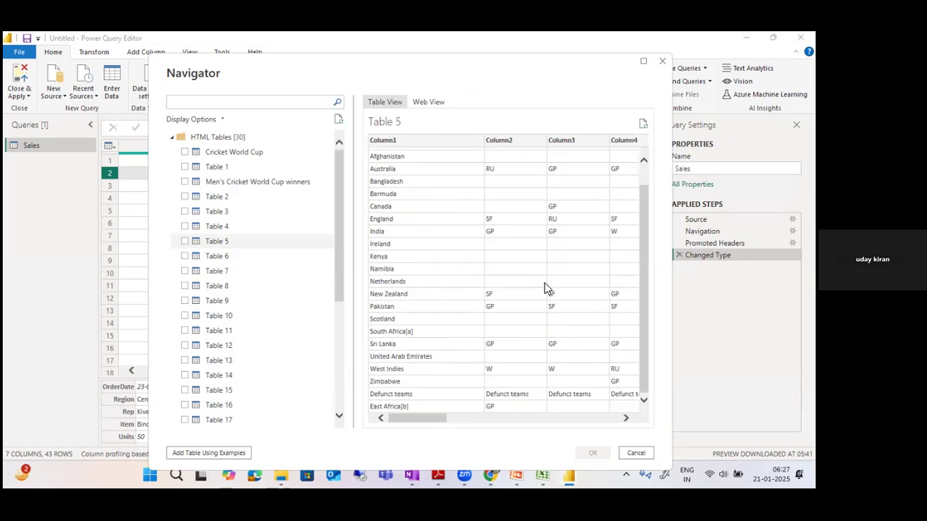
drag(444, 420, 408, 427)
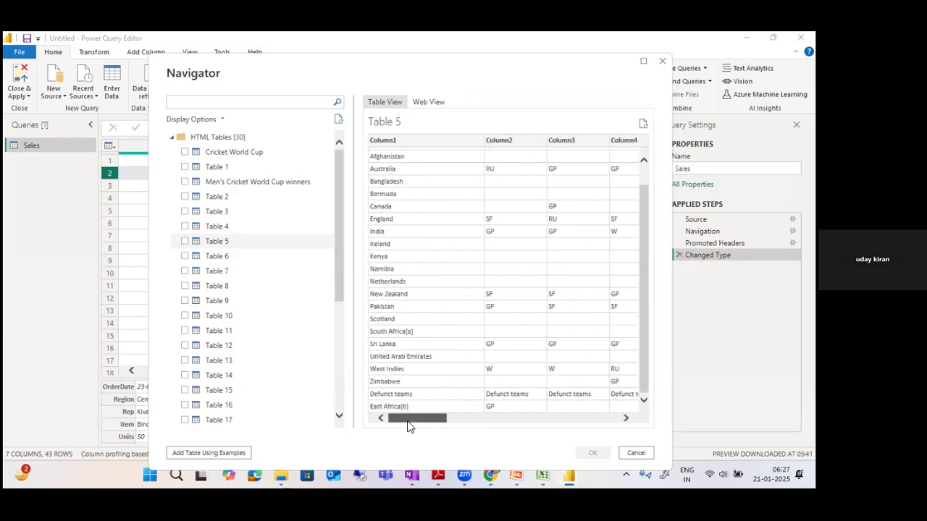
Preview Table 10 and load the Men's Cricket World Cup winners table from the web source as a query
click(224, 318)
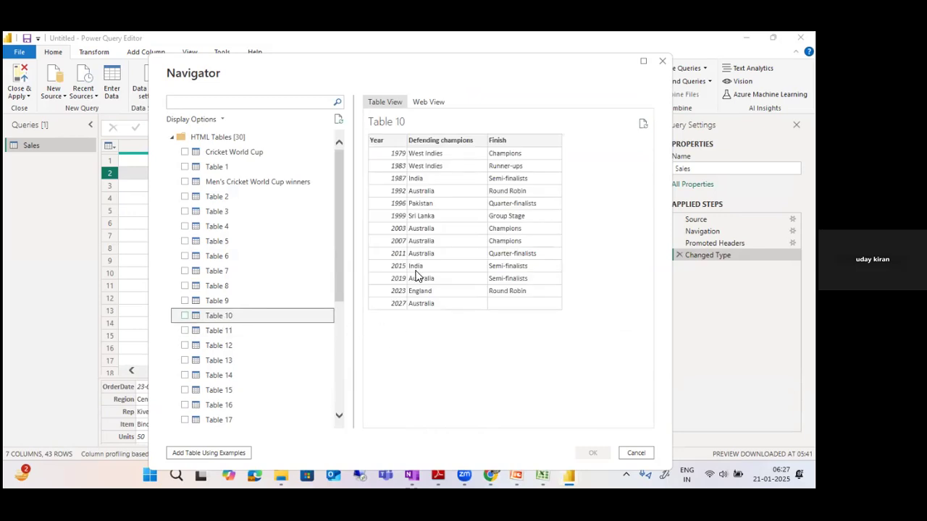
click(239, 183)
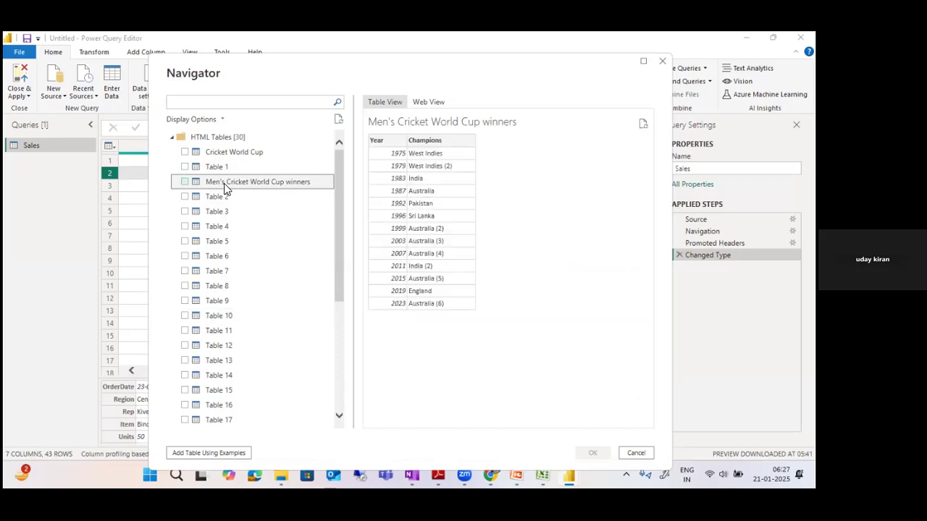
click(186, 181)
click(586, 453)
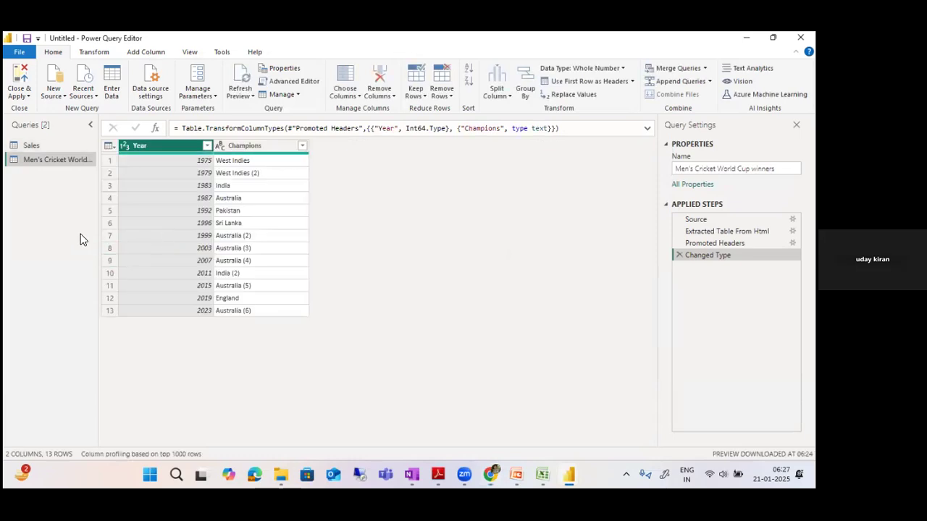
Place the Sales query below Men's Cricket World Cup winners, with the query list widened and the winners data displayed
drag(74, 145, 134, 176)
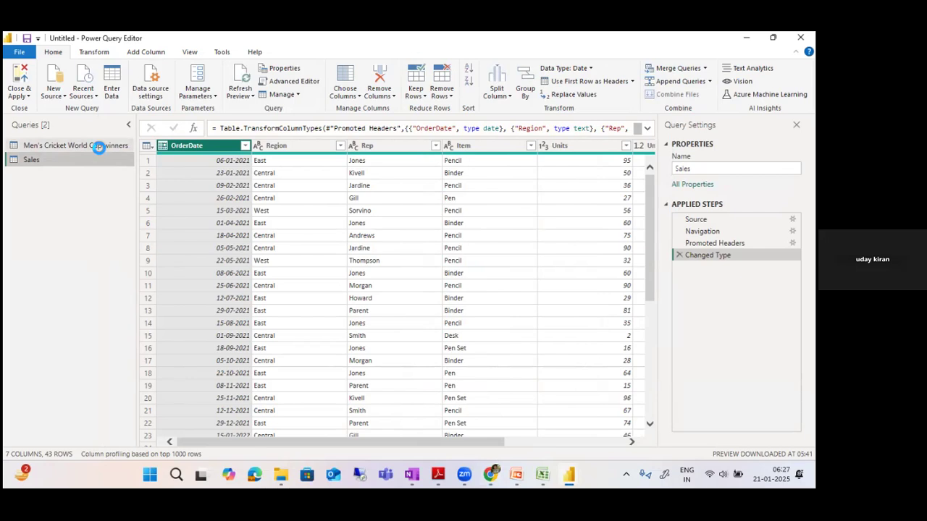
click(99, 145)
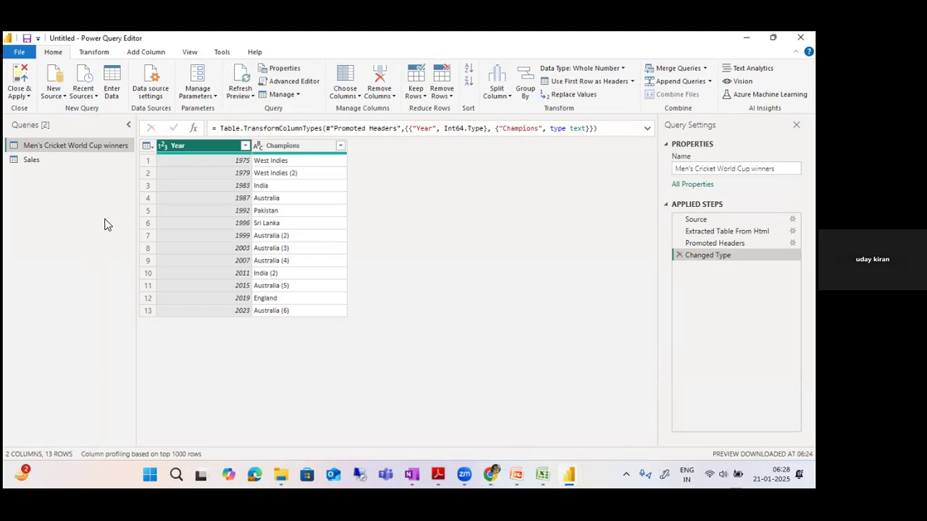
Switch to OneNote and handwrite "Data from on premise and cloud together" in black ink on the Day 2 page
key(alt+Tab)
key(Tab)
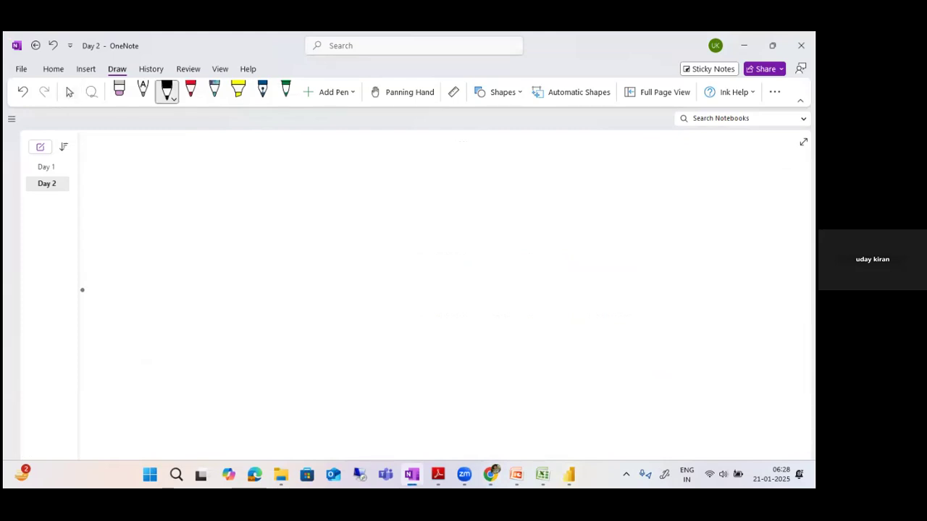
mouse_move(165, 229)
mouse_down()
mouse_move(168, 246)
mouse_move(190, 222)
mouse_move(208, 233)
mouse_move(272, 215)
mouse_move(368, 213)
mouse_up()
drag(372, 211, 396, 210)
drag(405, 207, 419, 206)
drag(212, 275, 265, 266)
drag(273, 260, 287, 264)
drag(295, 257, 300, 263)
drag(334, 239, 336, 261)
mouse_move(325, 249)
mouse_down()
mouse_move(342, 248)
mouse_move(356, 265)
mouse_up()
drag(360, 249, 367, 246)
mouse_move(375, 229)
mouse_down()
mouse_move(375, 246)
mouse_move(388, 249)
mouse_up()
drag(390, 246, 411, 241)
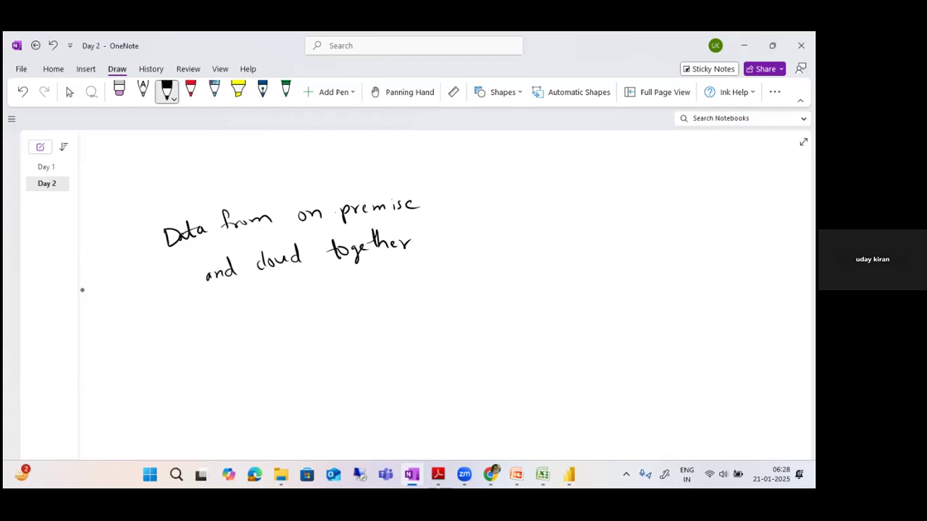
Return to Power Query Editor and review the Sales data and the Men's Cricket World Cup winners data
key(alt+Tab)
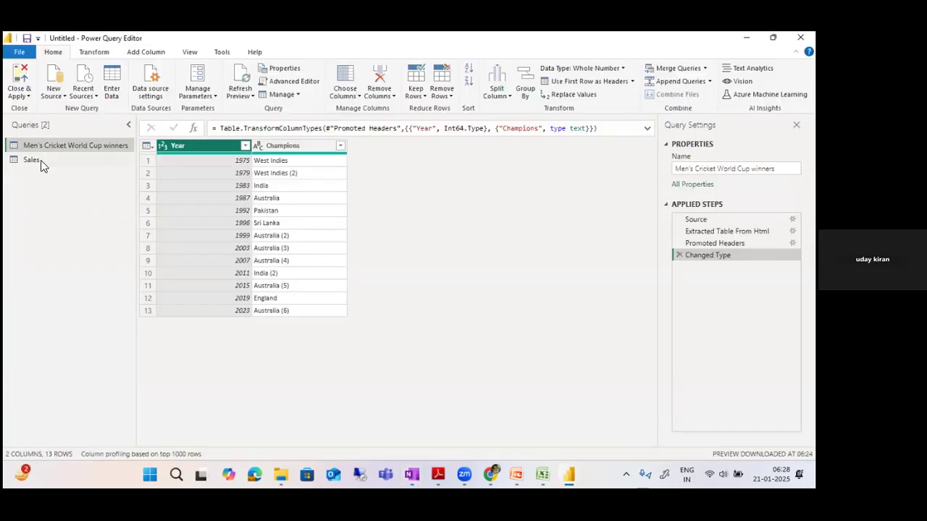
click(40, 160)
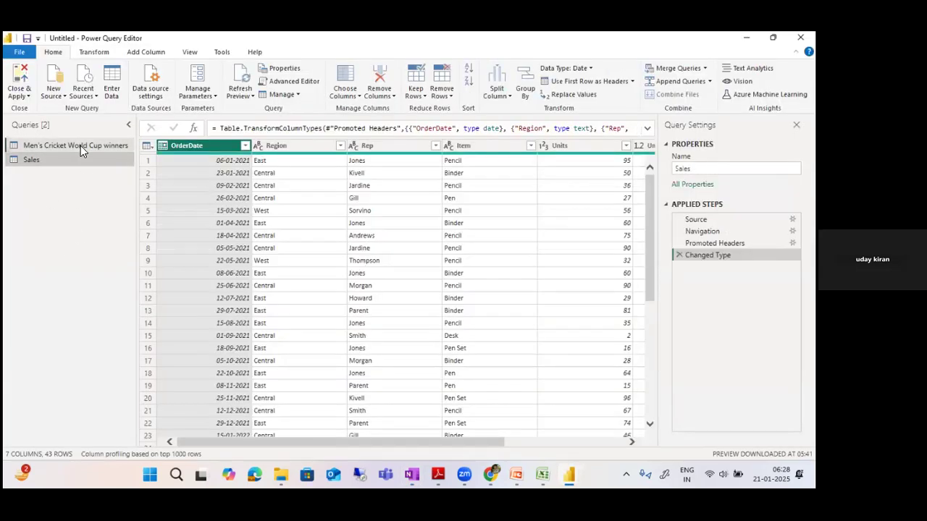
click(81, 146)
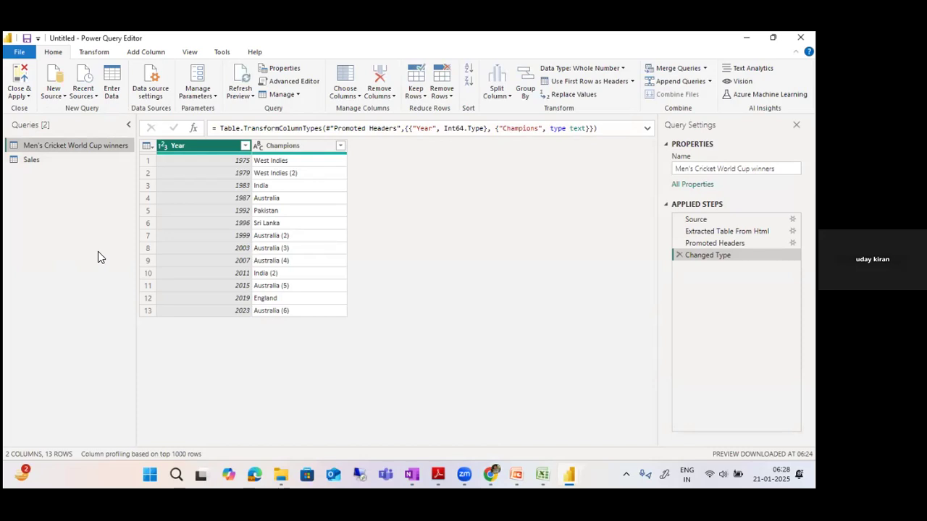
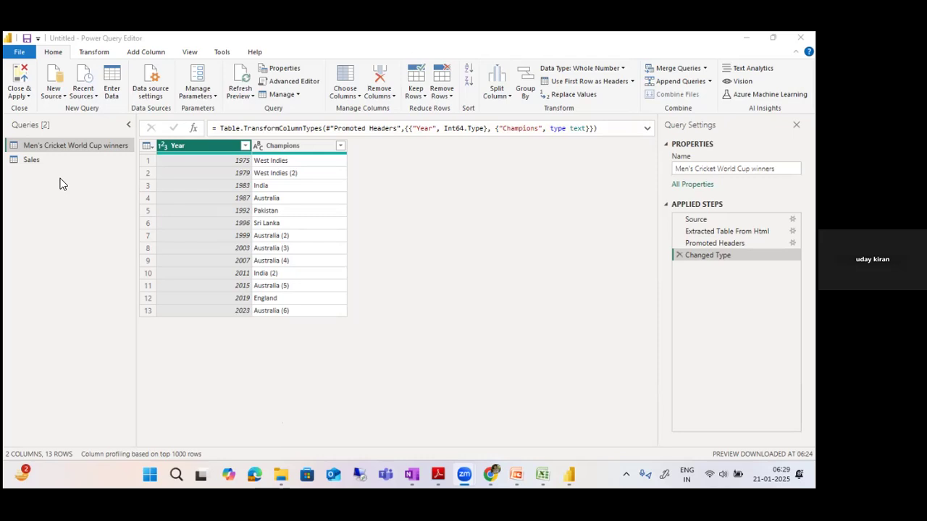
Examine the full list of available data connectors and the recently used data sources without connecting to any
click(60, 96)
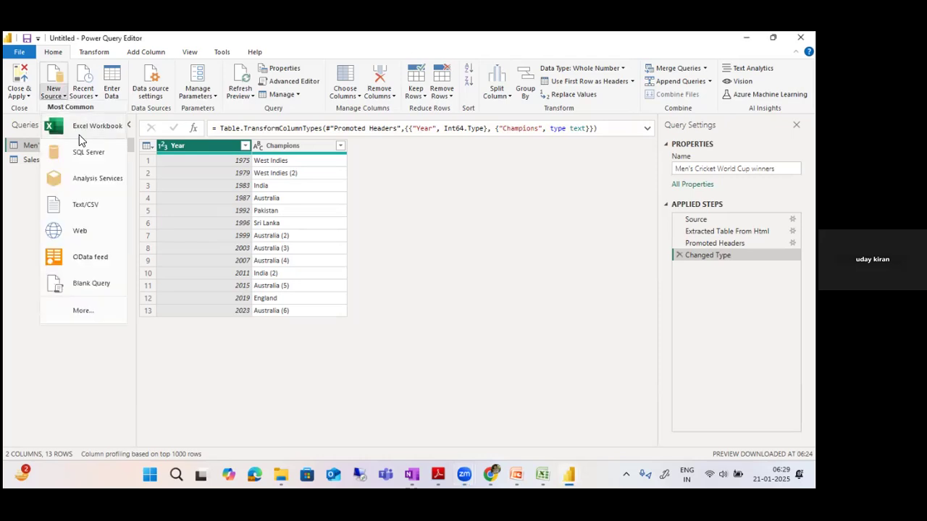
click(83, 312)
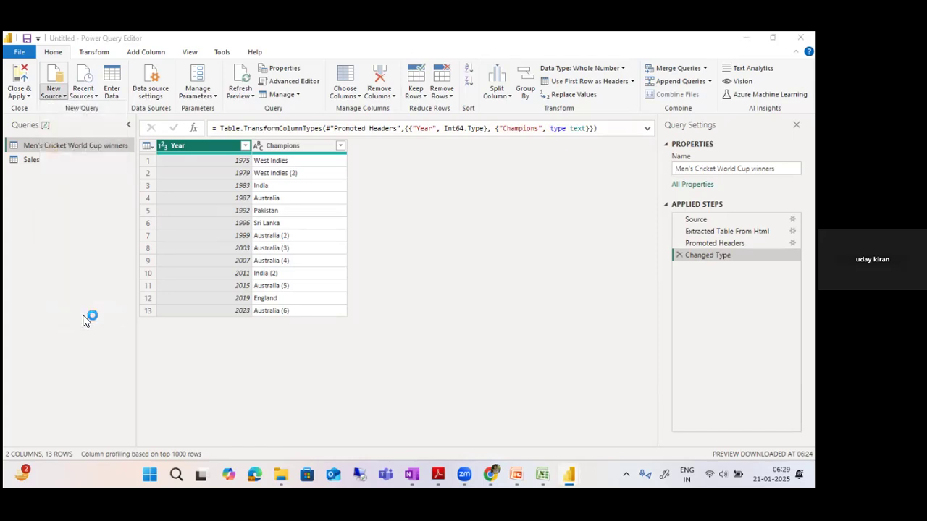
scroll(379, 244, down, 4)
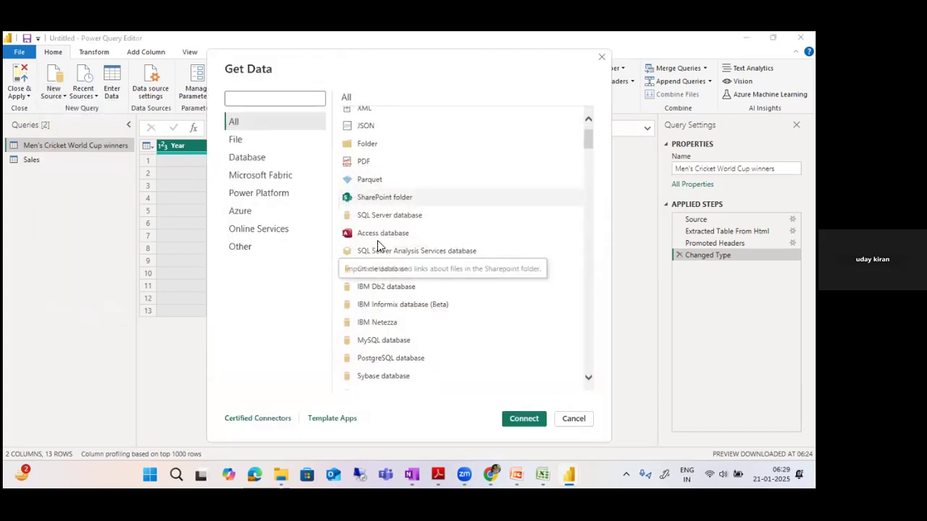
click(573, 418)
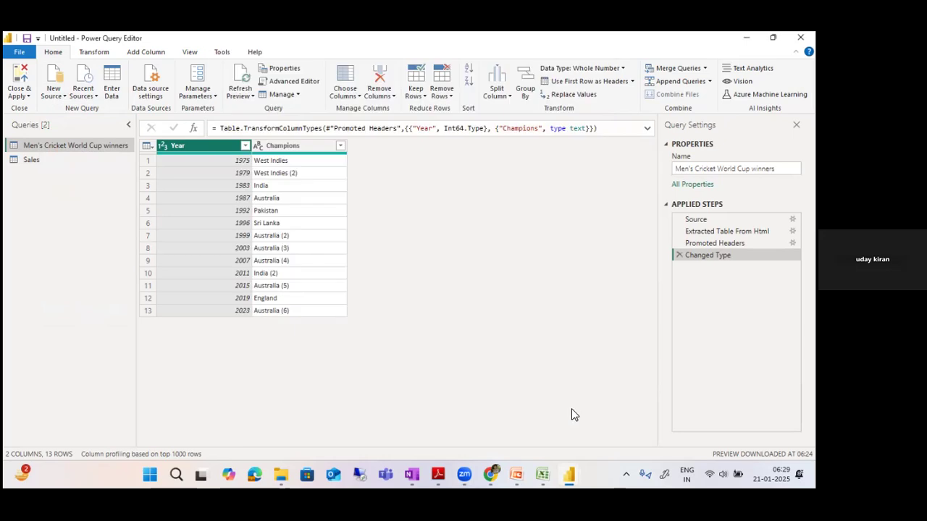
click(90, 96)
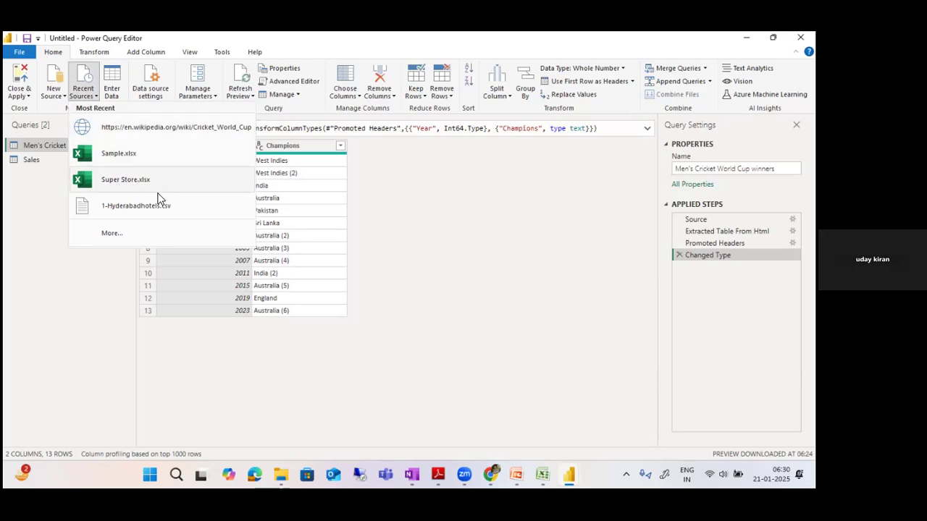
click(83, 271)
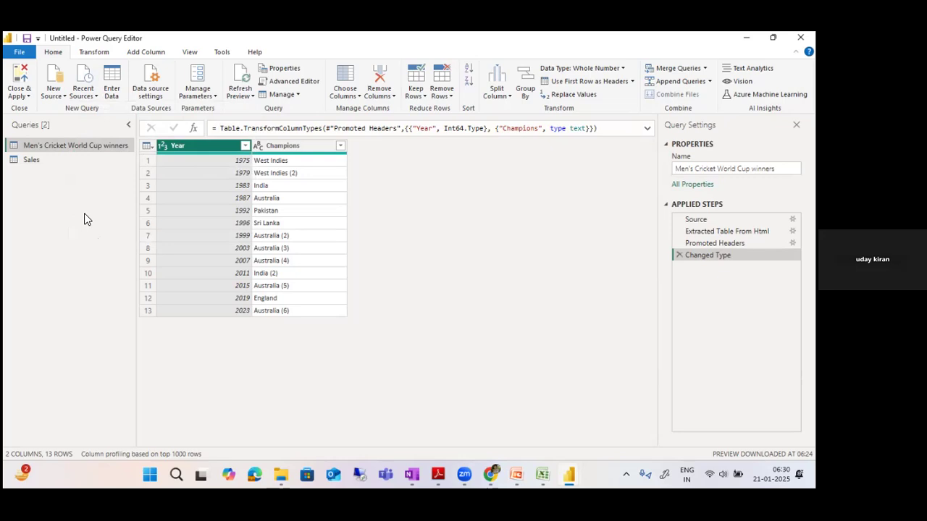
Start a manually entered table with three columns named Roll No, Name and Marks
click(109, 85)
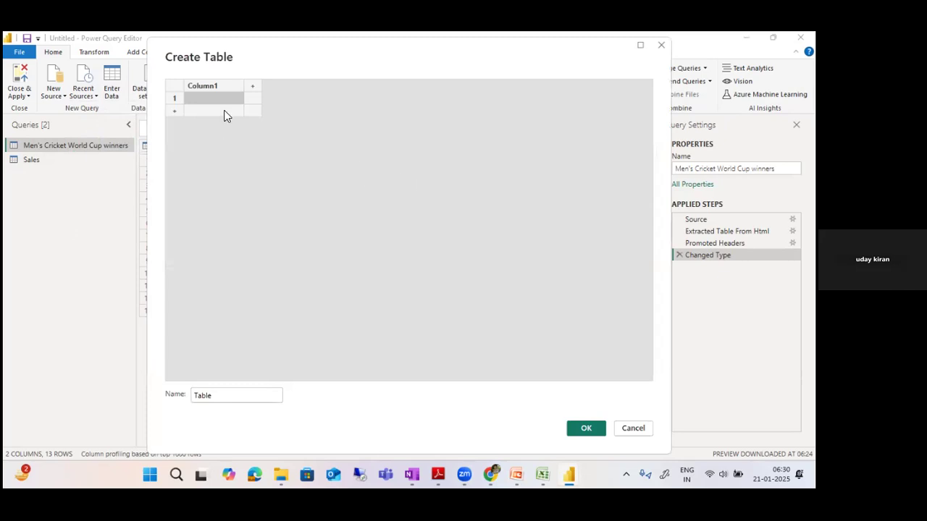
click(211, 85)
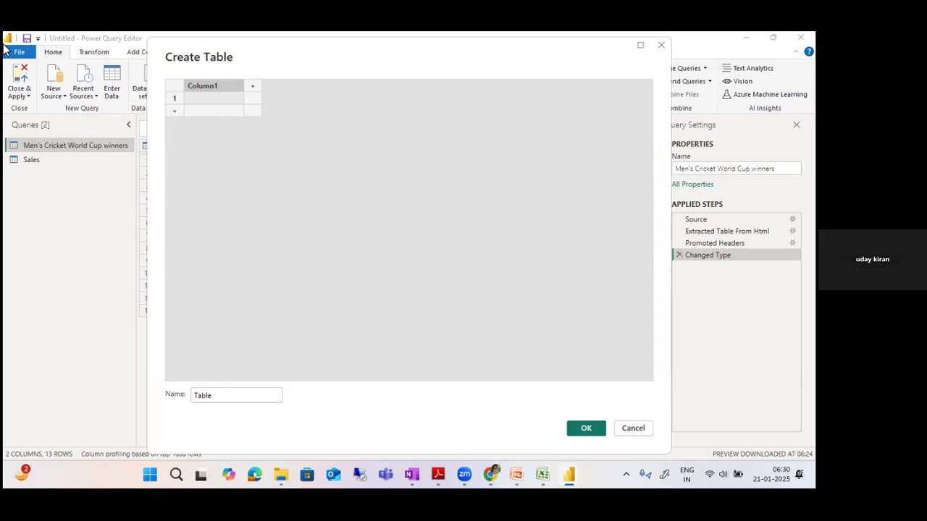
text(Roll No)
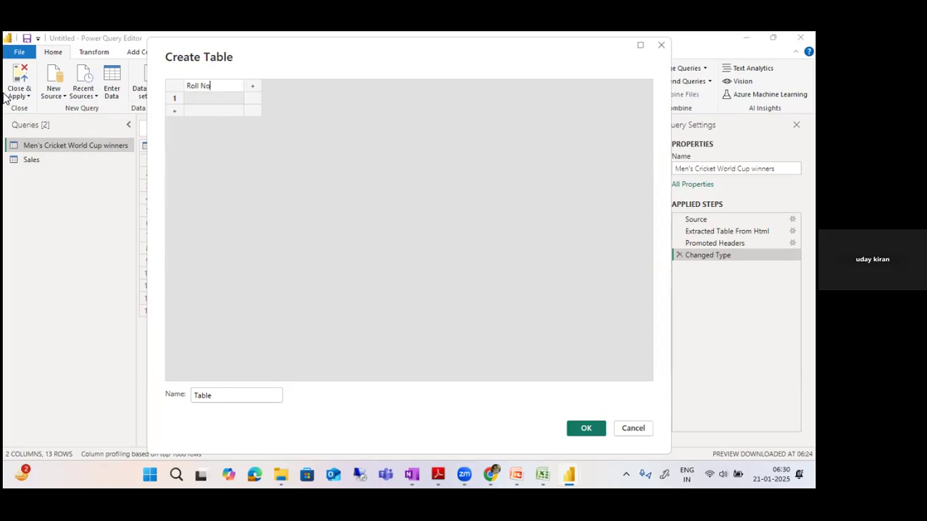
click(253, 86)
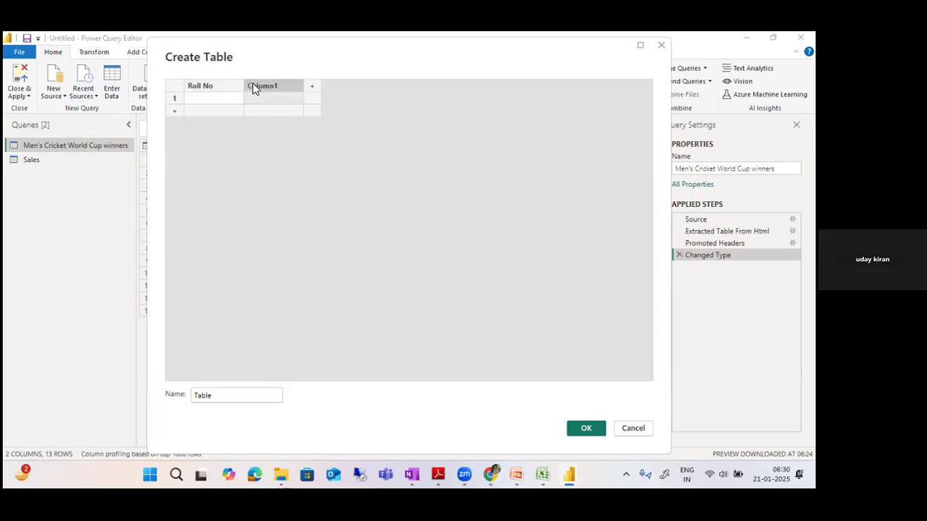
text(Name)
key(Tab)
text(Ma)
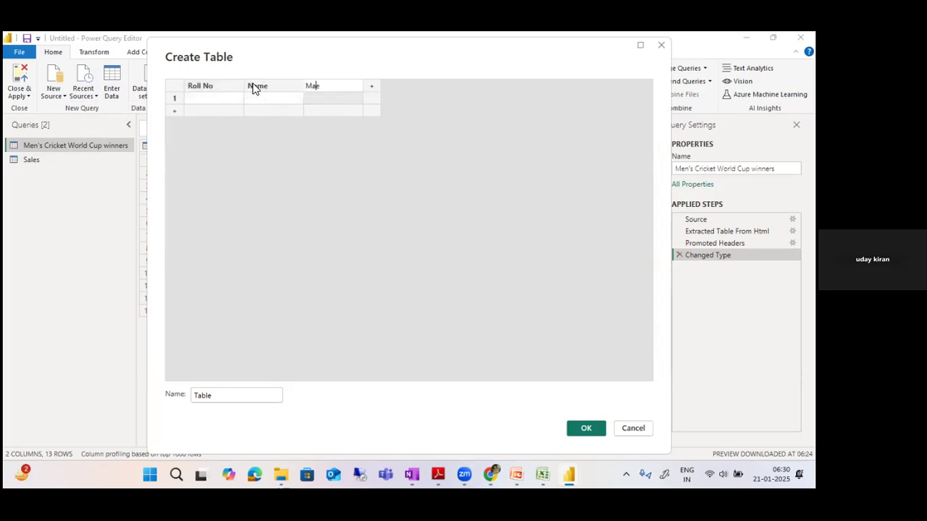
text(rks)
Fill the Roll No column with 1, 2 and 3 in three consecutive rows
click(231, 96)
text(1)
key(Return)
text(2)
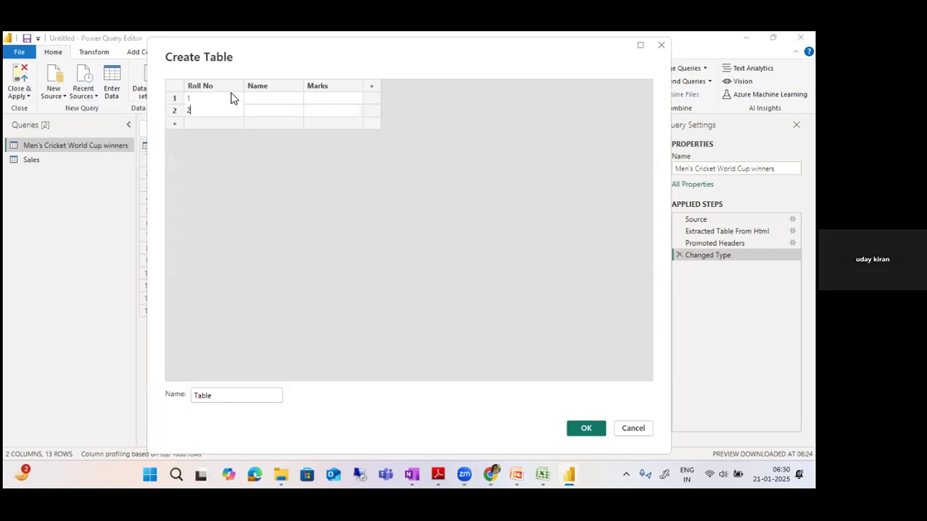
key(Return)
text(3)
Fill the Name column with X, Y and Z for the three roll numbers
click(259, 98)
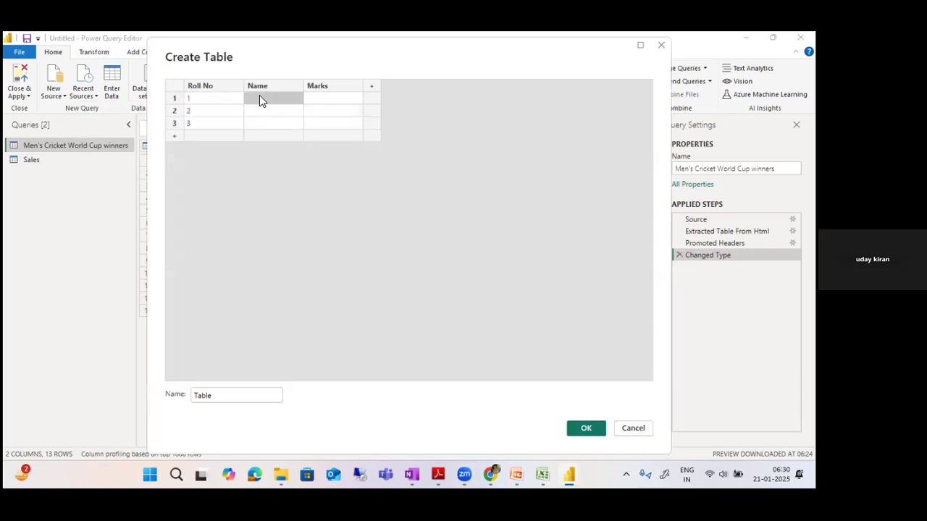
text(X)
key(Return)
text(Y)
key(Return)
text(Z)
Fill the Marks column with 45, 67 and 87 for X, Y and Z
click(314, 97)
text(45)
key(Return)
text(67)
key(Return)
text(87)
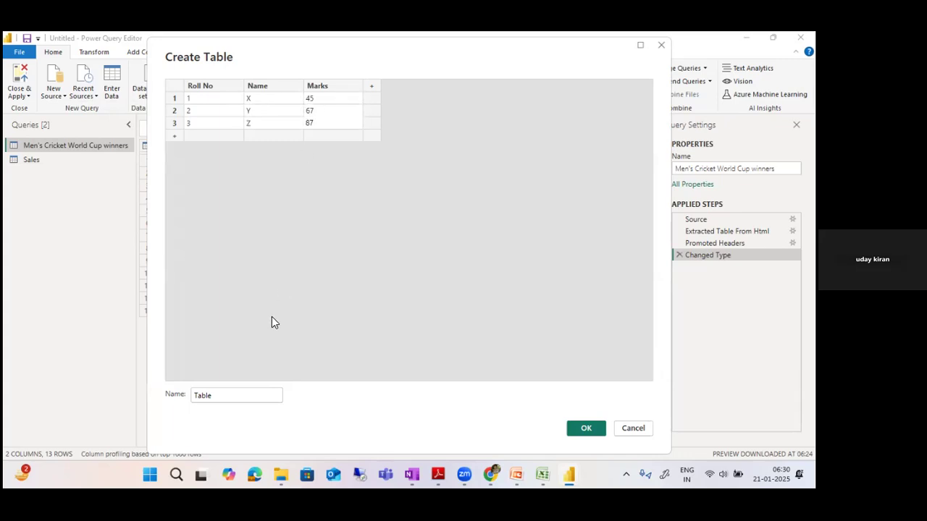
Name the manually entered table Students and create it as a query
click(233, 395)
double_click(206, 395)
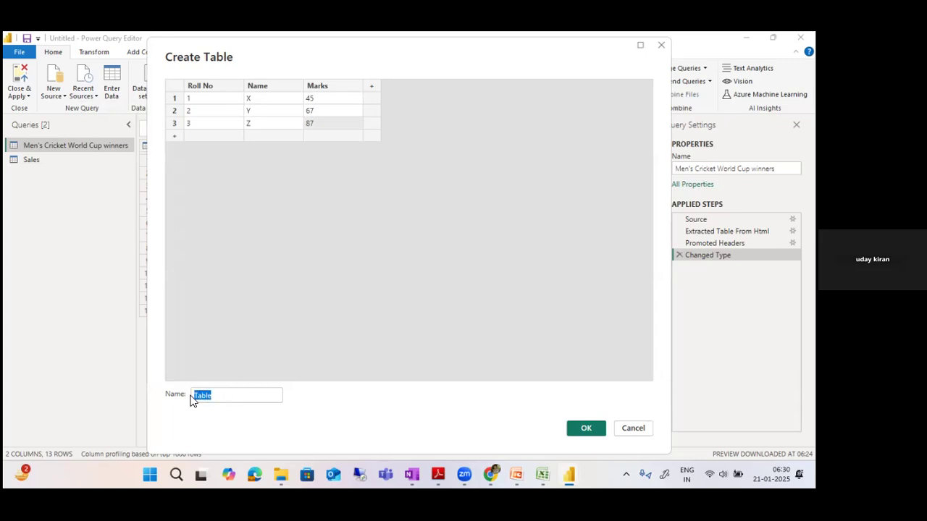
text(sTUDENTS)
key(BackSpace)
key(BackSpace)
key(BackSpace)
key(BackSpace)
key(BackSpace)
key(BackSpace)
key(BackSpace)
key(BackSpace)
text(STudents)
key(BackSpace)
key(BackSpace)
key(BackSpace)
key(BackSpace)
key(BackSpace)
key(BackSpace)
key(BackSpace)
text(tudents)
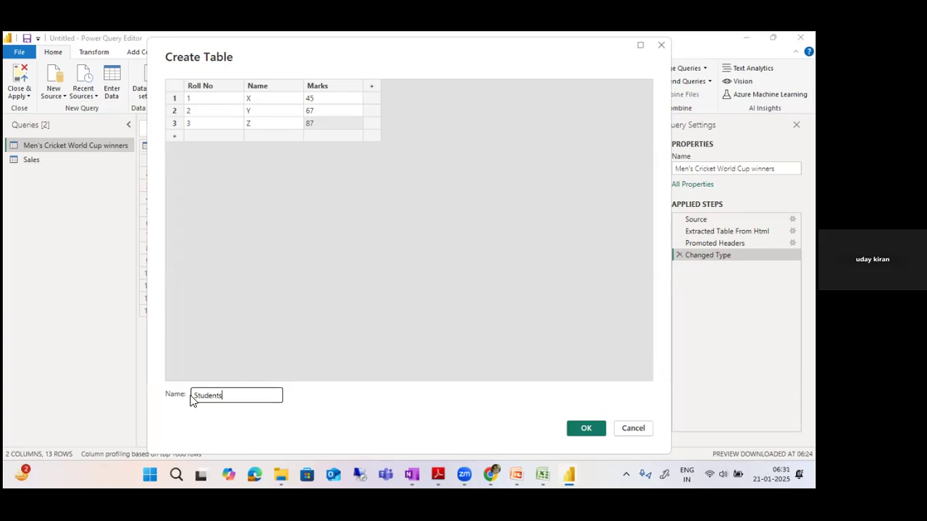
click(585, 428)
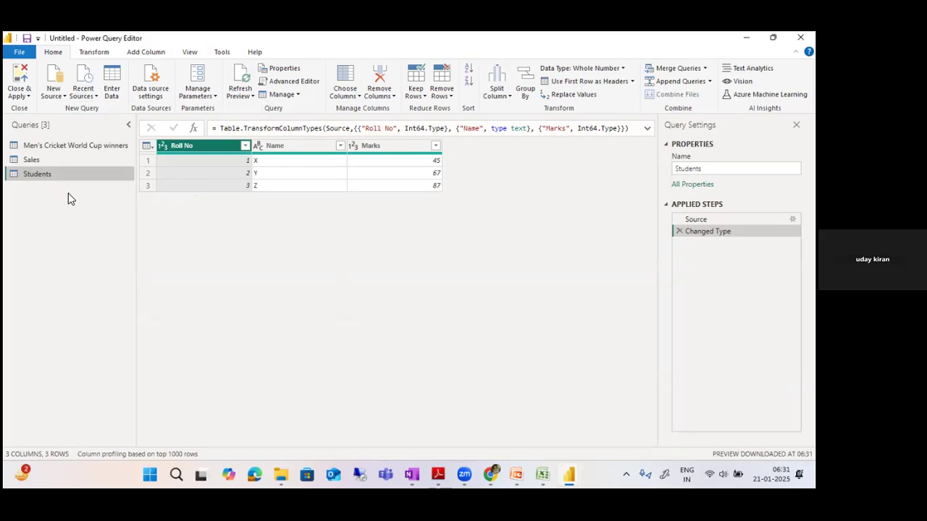
Review the data of the Men's Cricket World Cup winners, Sales and Students queries in turn
click(76, 147)
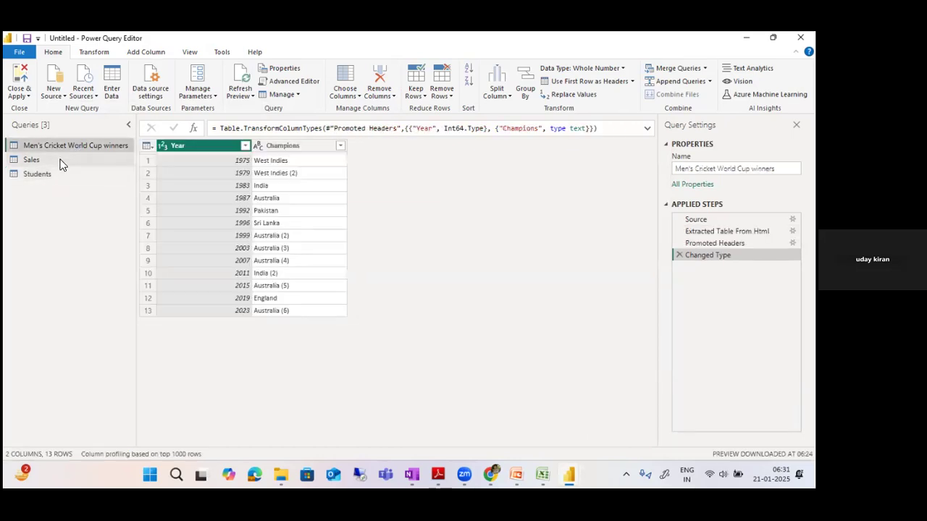
click(56, 162)
click(51, 172)
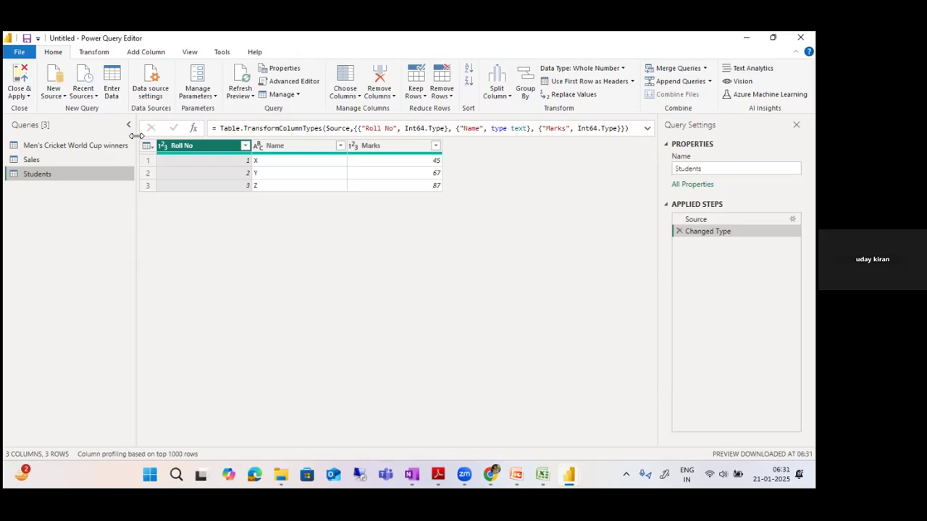
click(114, 78)
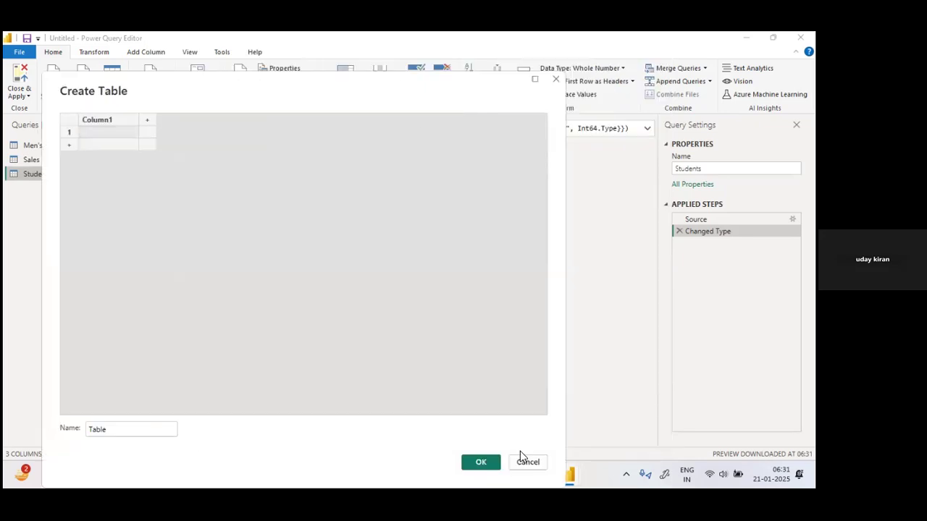
click(521, 459)
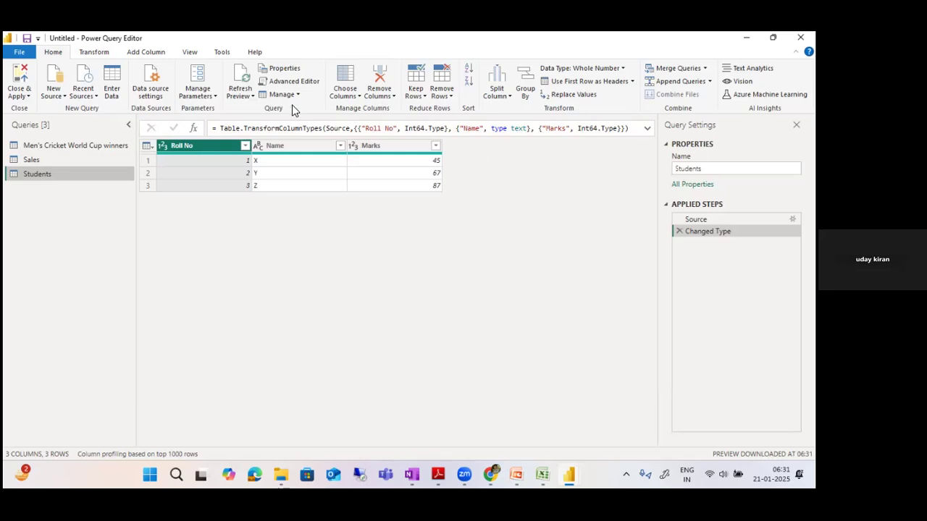
click(240, 93)
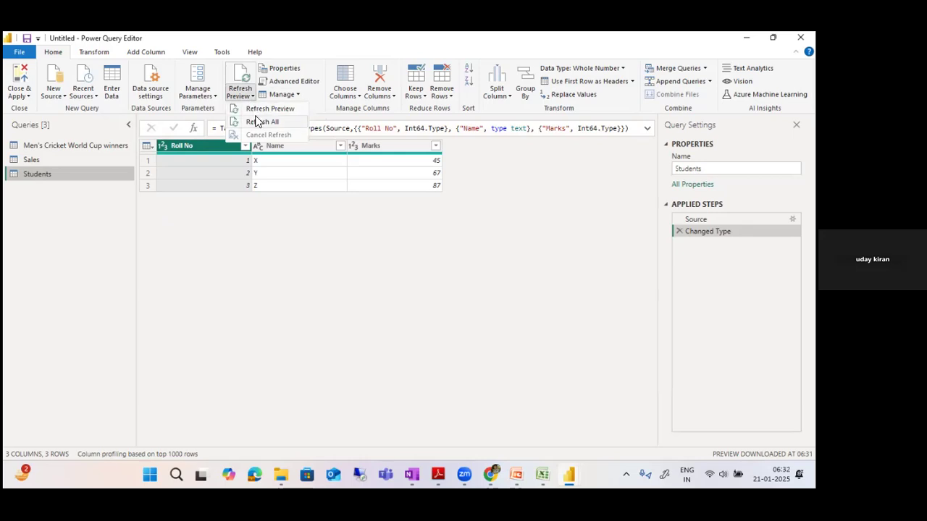
click(259, 213)
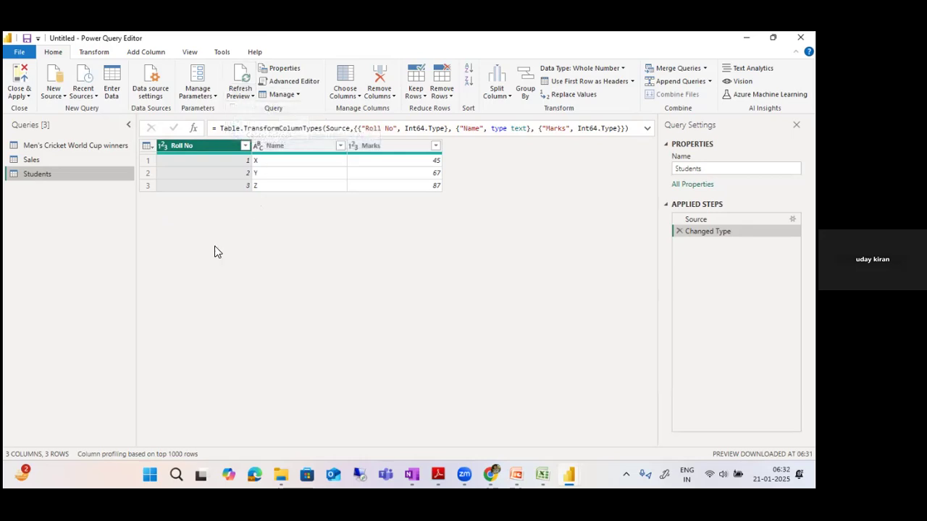
click(307, 84)
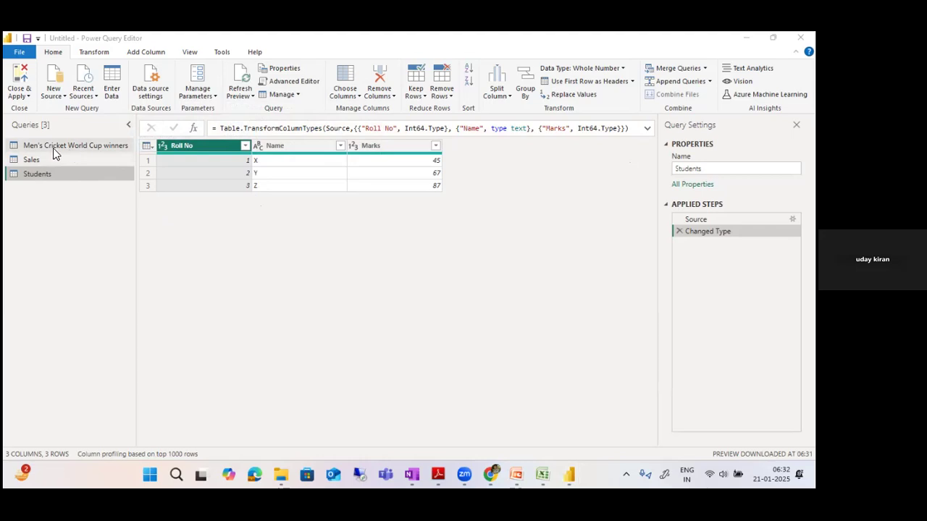
Rename the Men's Cricket World Cup winners query as Cricket
click(108, 146)
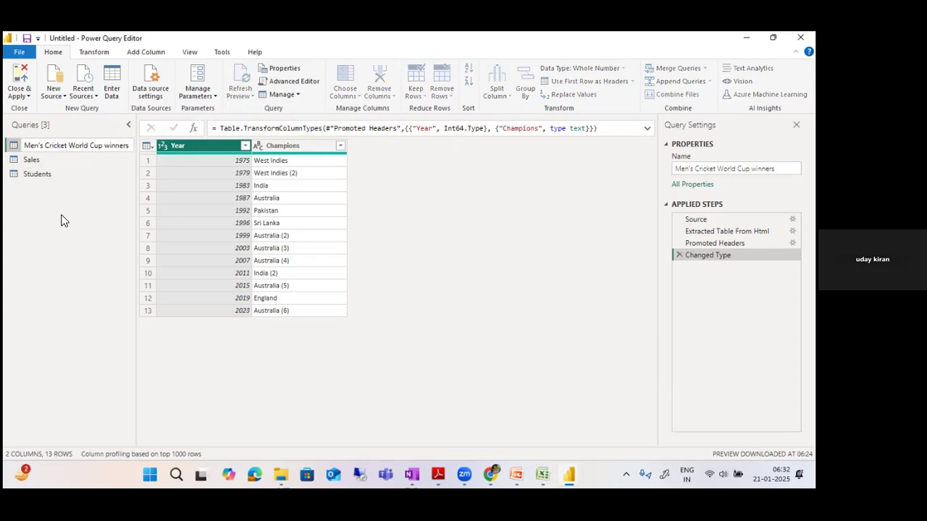
click(689, 169)
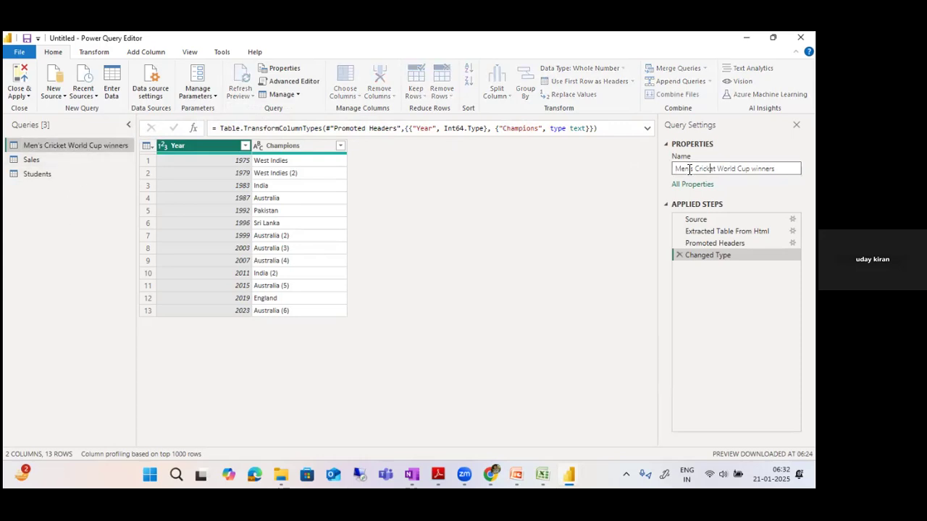
key(ctrl+a)
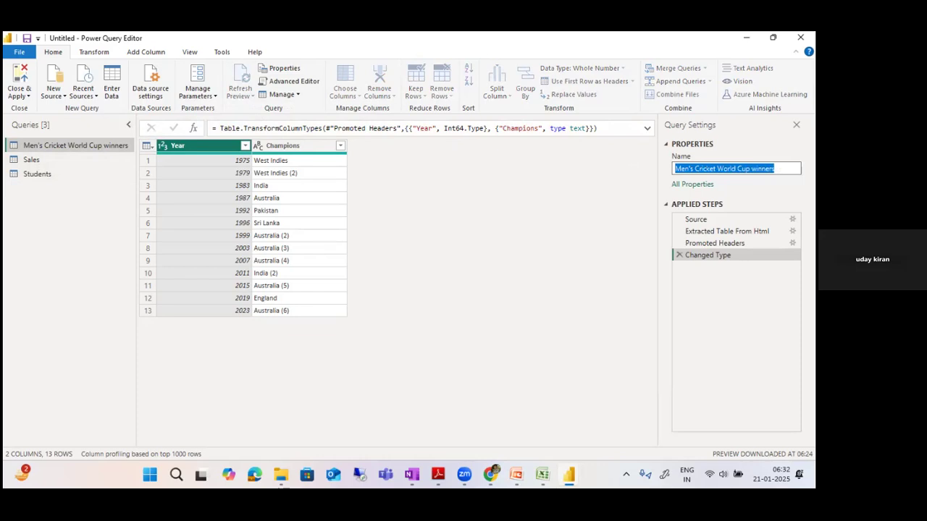
text(Cricket)
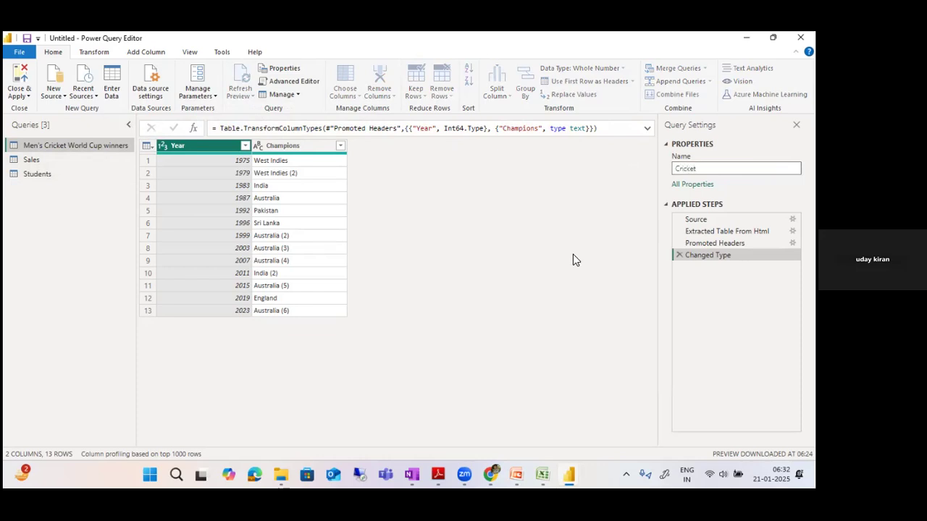
key(Return)
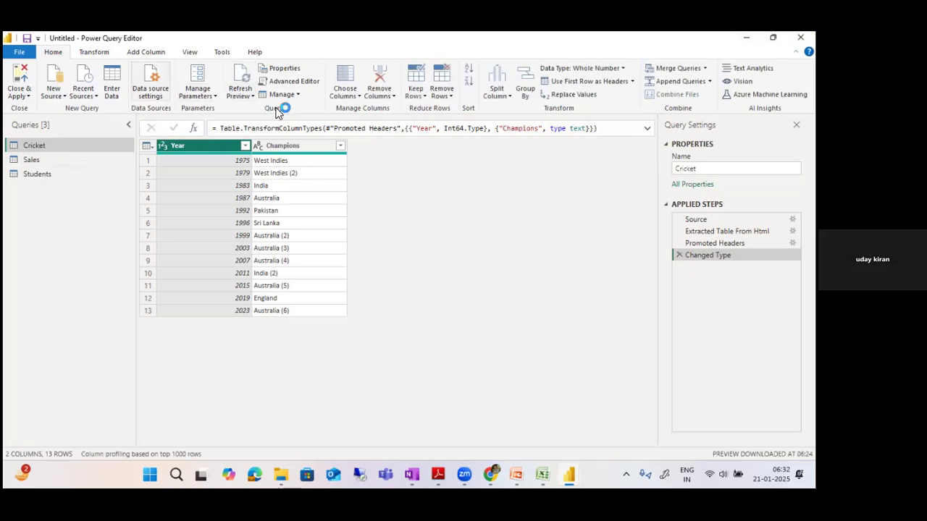
Extend the query's name to Cricket Table through its query properties
click(291, 71)
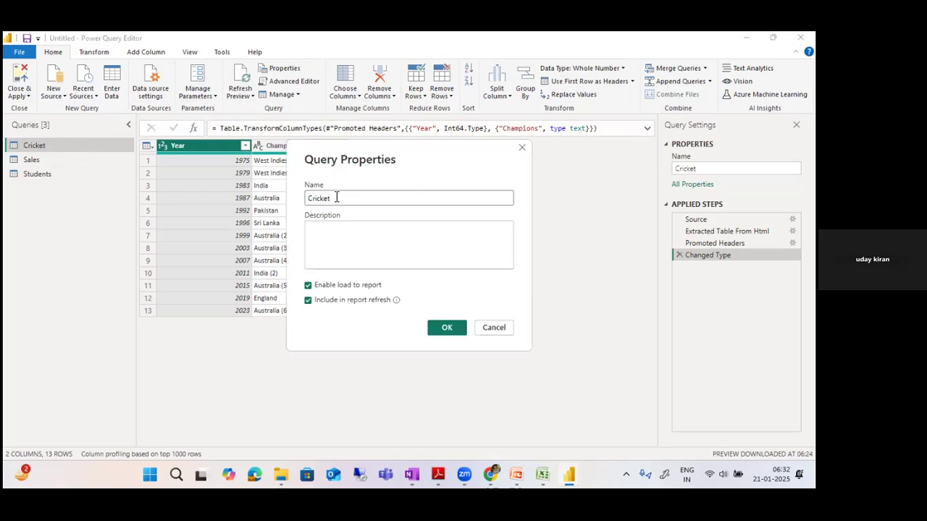
click(350, 199)
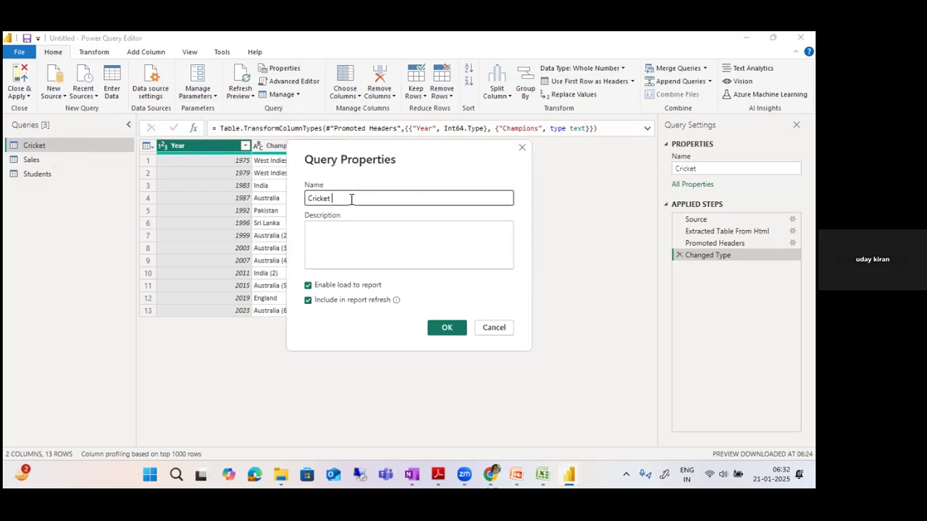
text(Table)
click(456, 327)
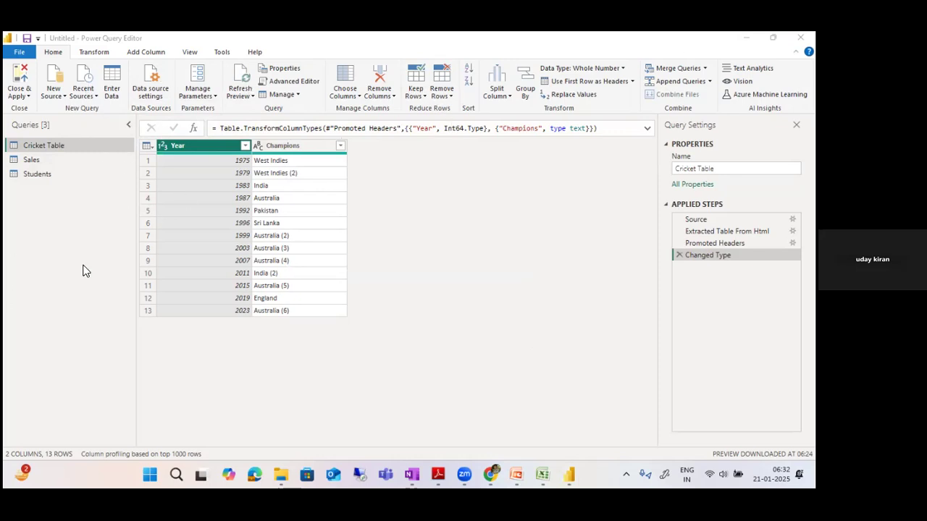
Examine the different places where the Cricket Table query can be renamed, including its query properties, without changing the name
right_click(51, 146)
click(85, 194)
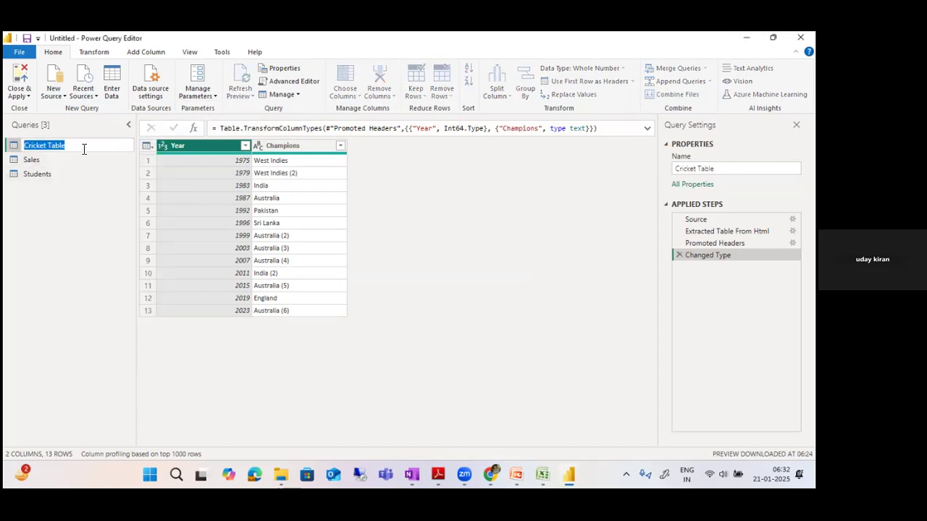
click(73, 231)
double_click(66, 146)
click(71, 204)
right_click(81, 146)
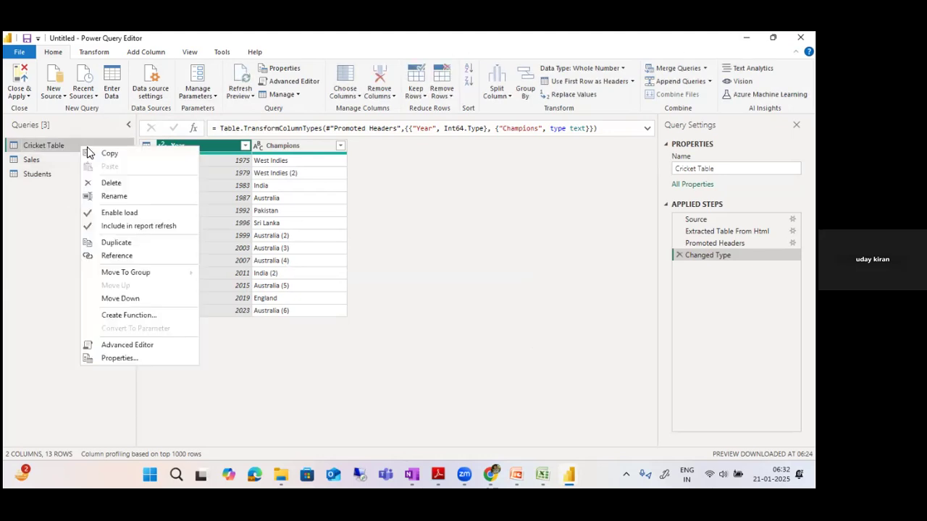
click(40, 250)
click(674, 169)
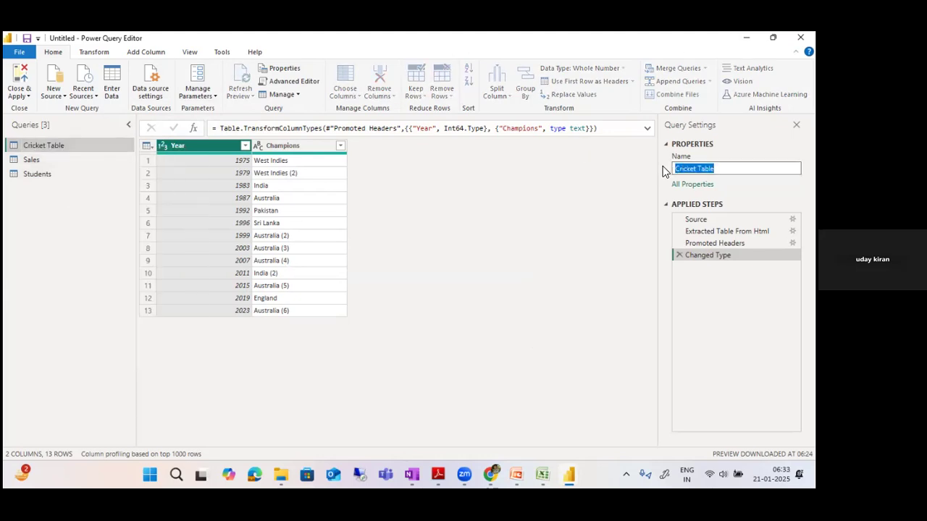
click(284, 70)
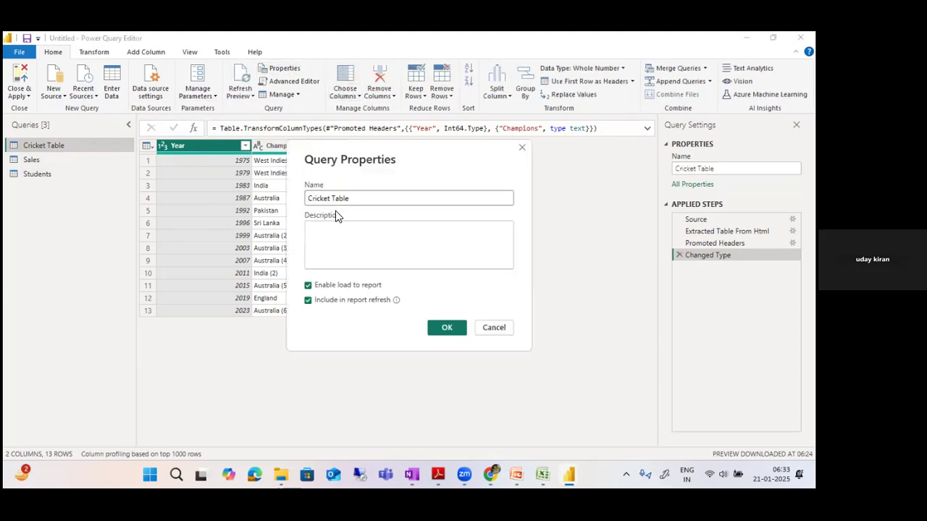
click(522, 149)
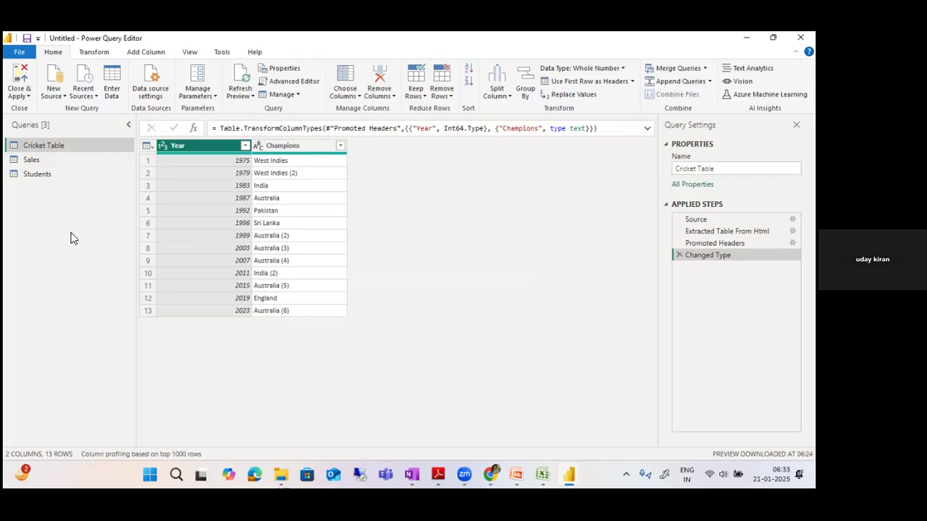
Examine the Cricket Table query's full M code in the Advanced Editor without editing it
click(297, 83)
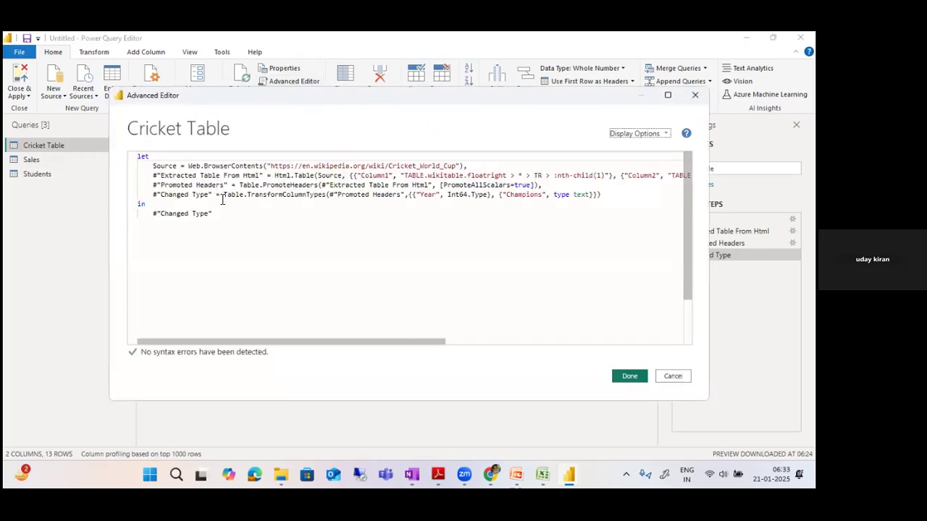
drag(213, 214, 137, 155)
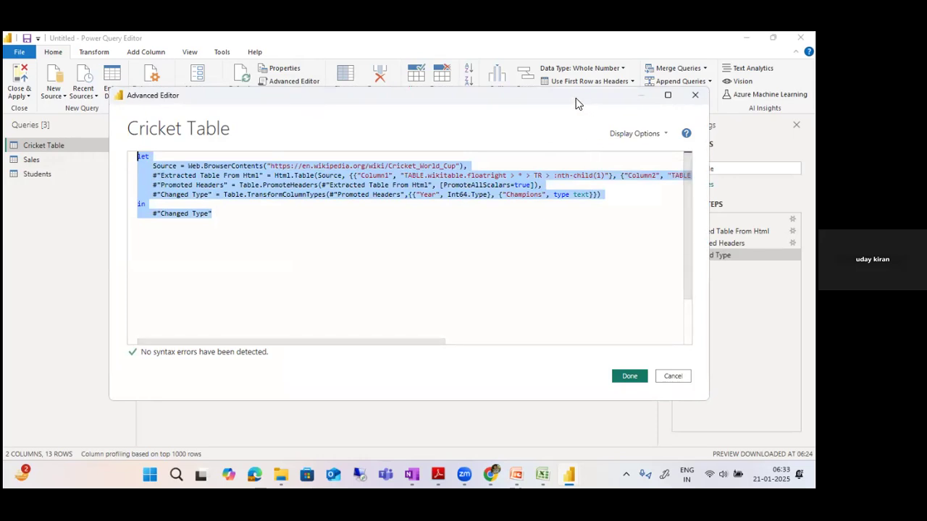
drag(577, 101, 487, 101)
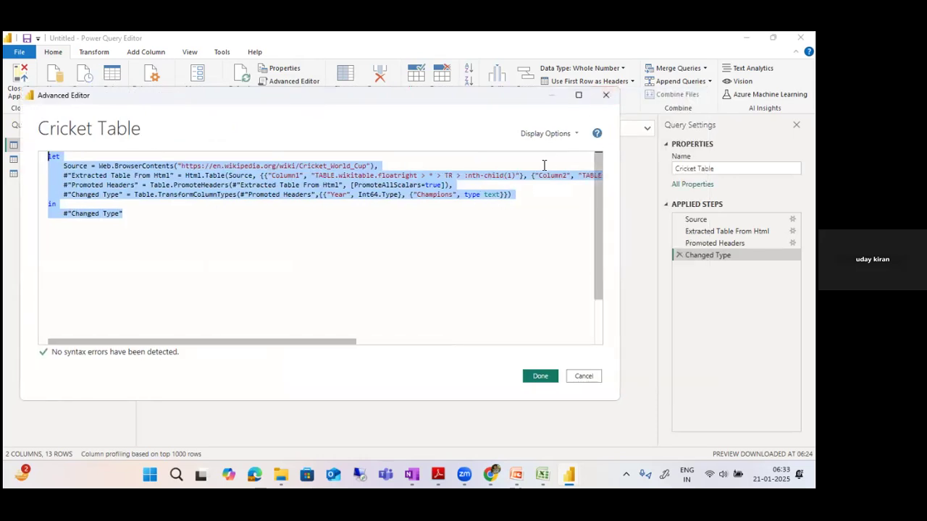
click(606, 95)
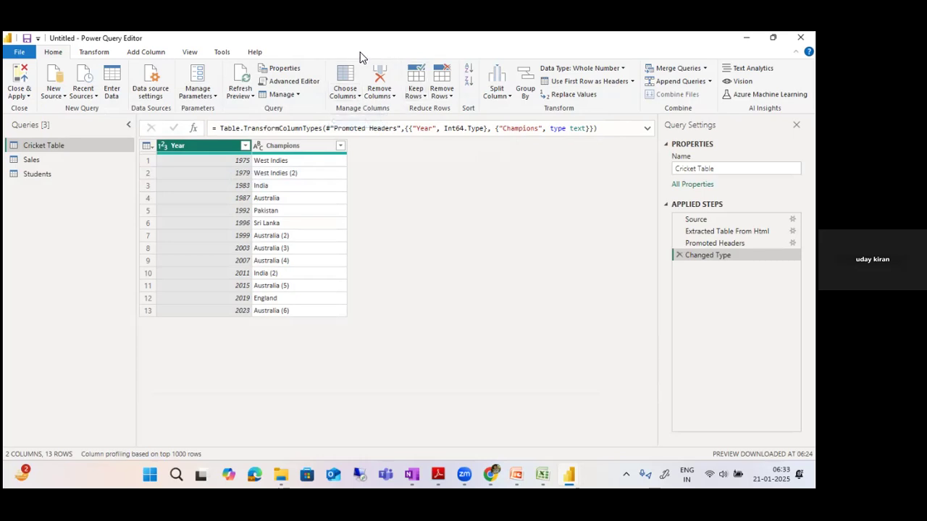
Examine the available options for choosing columns, removing columns and removing rows without applying any
click(353, 99)
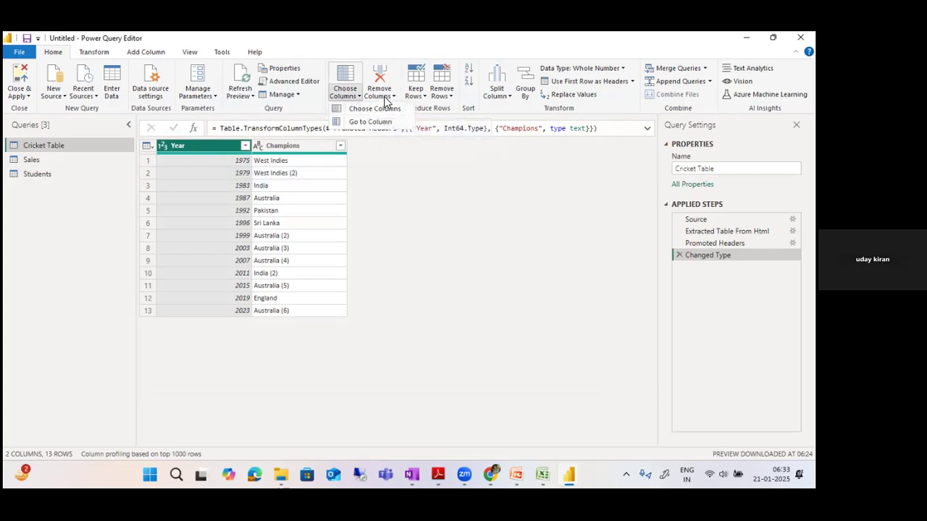
click(385, 102)
click(385, 102)
click(386, 102)
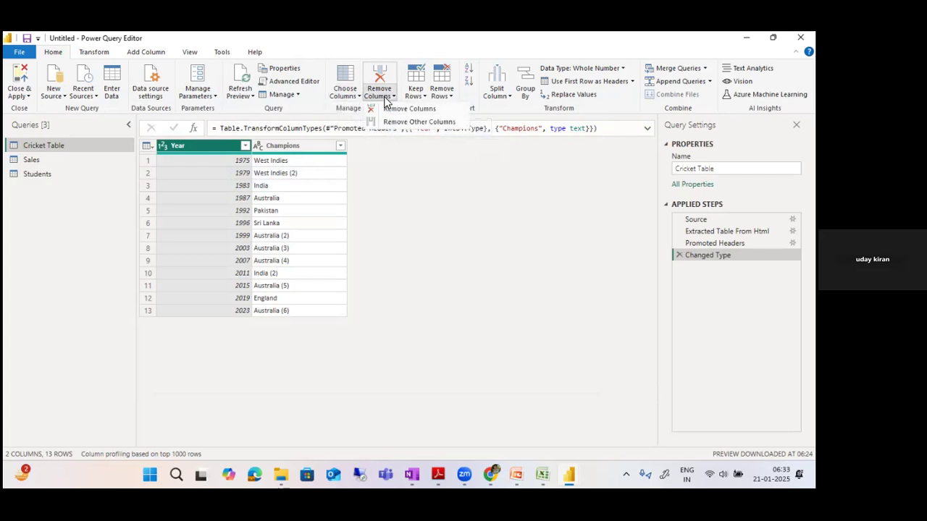
click(475, 154)
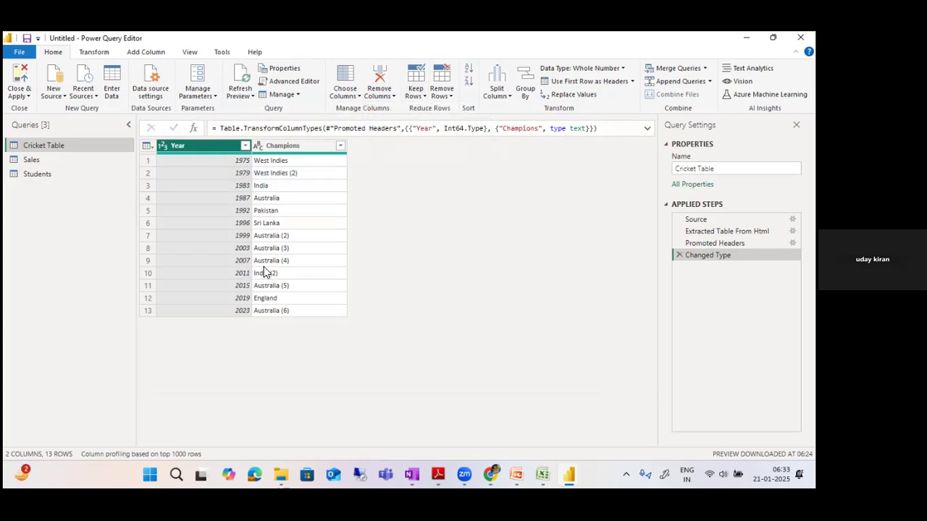
click(444, 103)
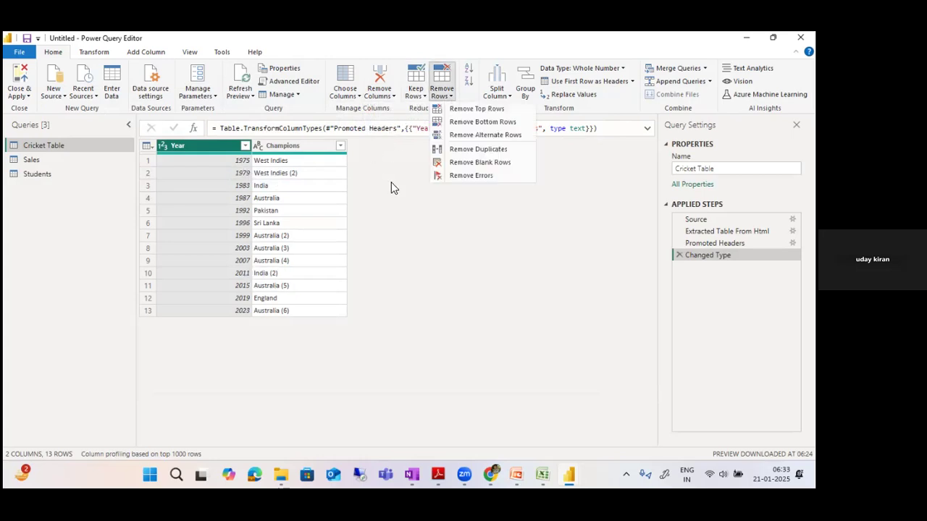
click(446, 73)
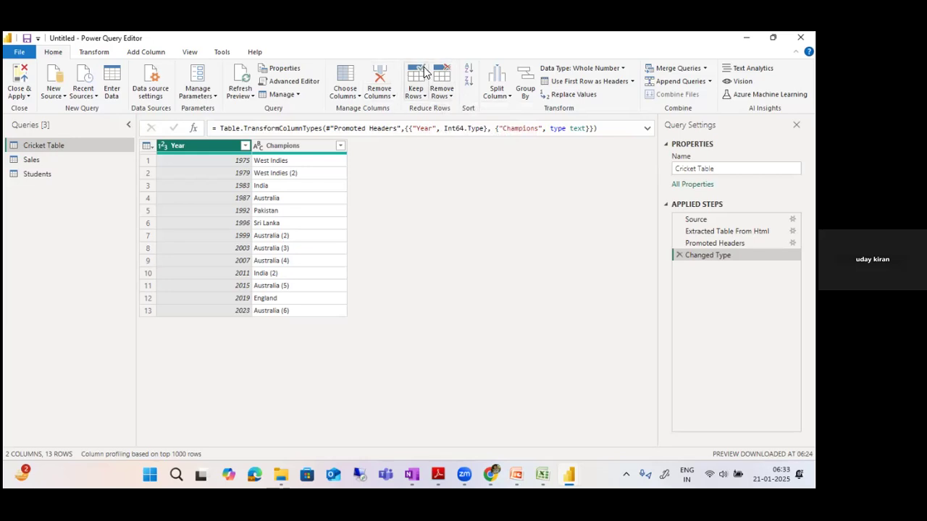
Sort the Cricket Table query by Year in descending order, and finally set the Year sort to ascending
click(468, 84)
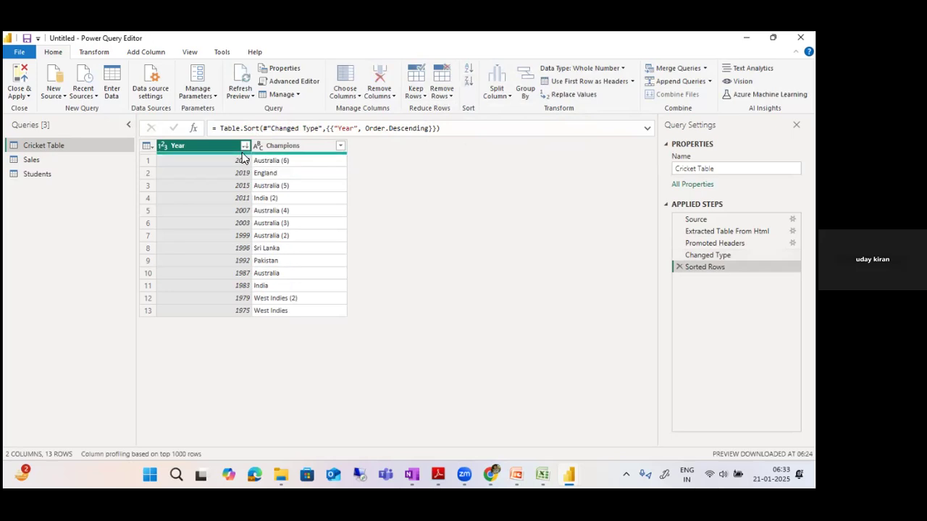
click(468, 69)
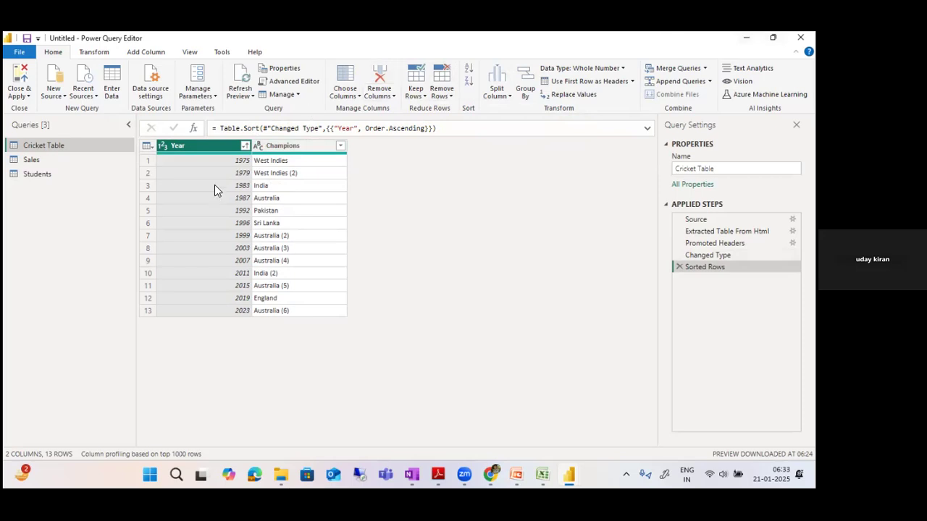
click(244, 146)
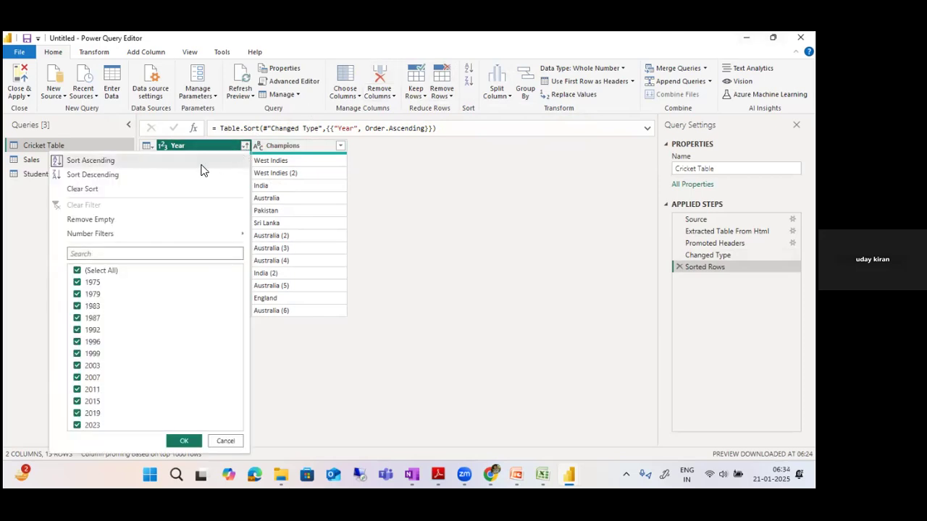
click(116, 175)
click(245, 147)
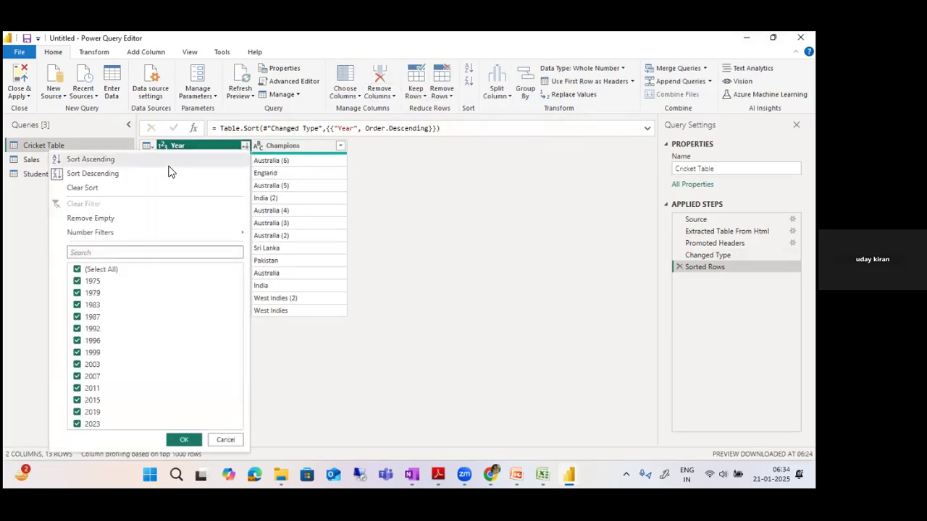
click(157, 164)
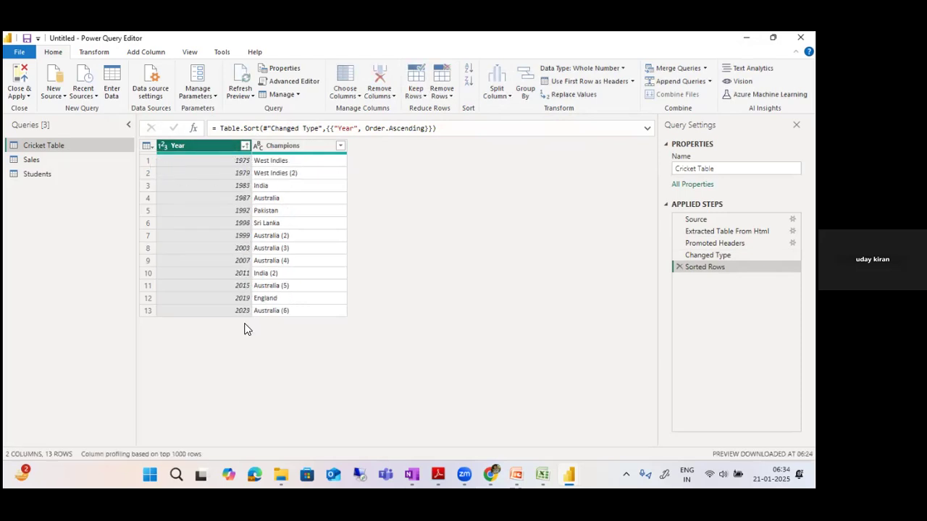
Try splitting the Champions column by digit to non-digit, and remove the split from the applied steps
click(507, 97)
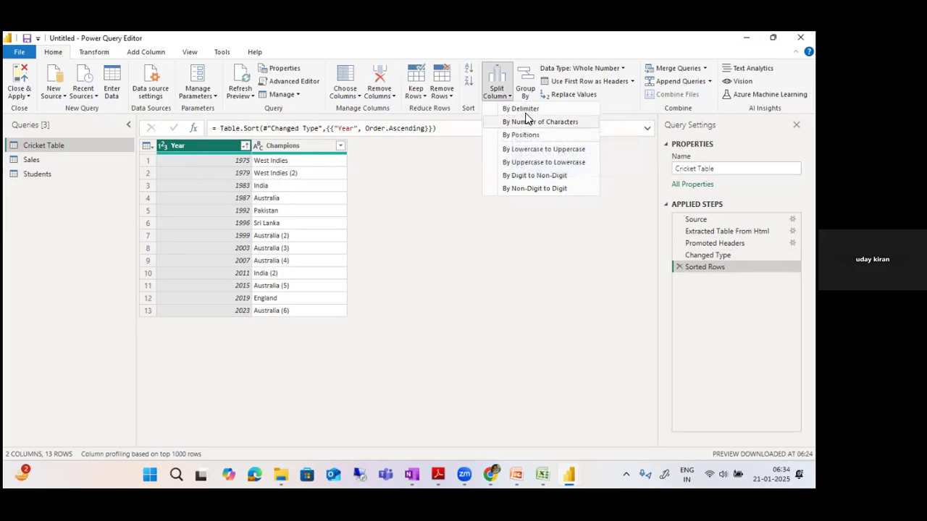
click(455, 184)
click(291, 145)
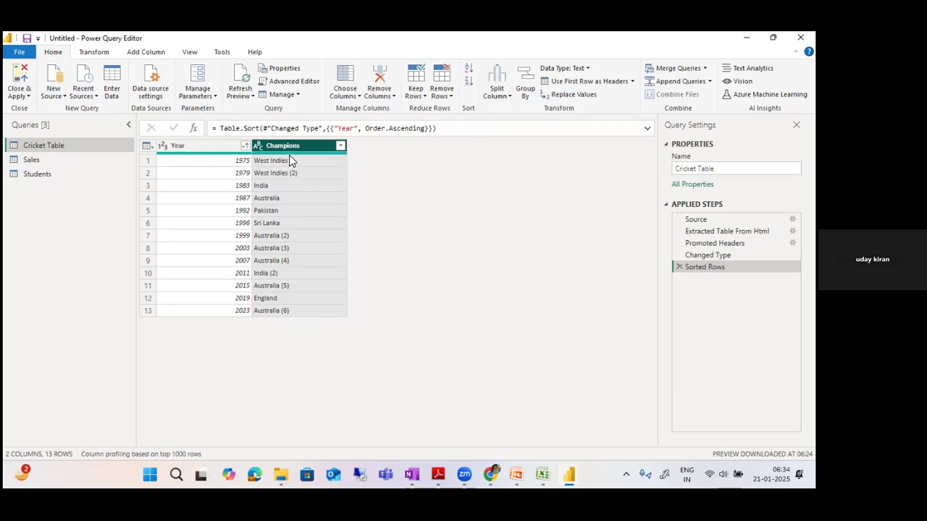
click(507, 97)
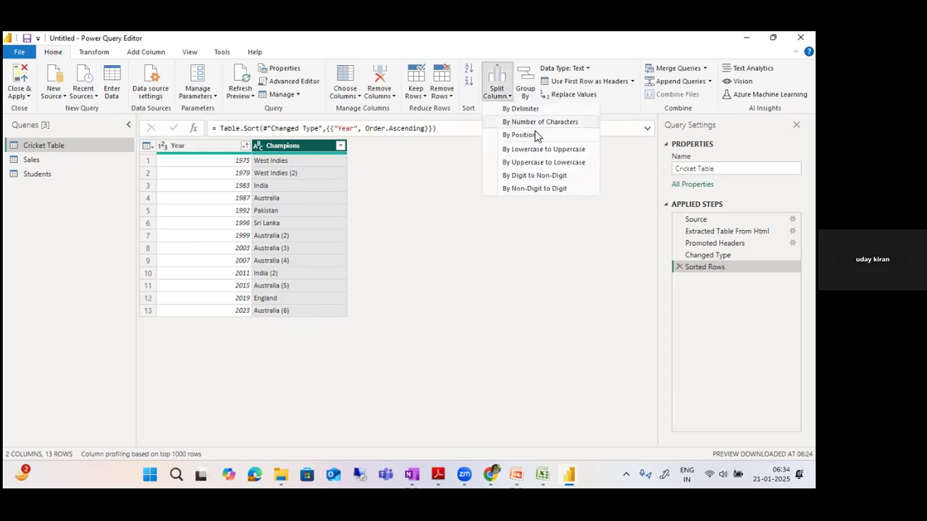
click(540, 175)
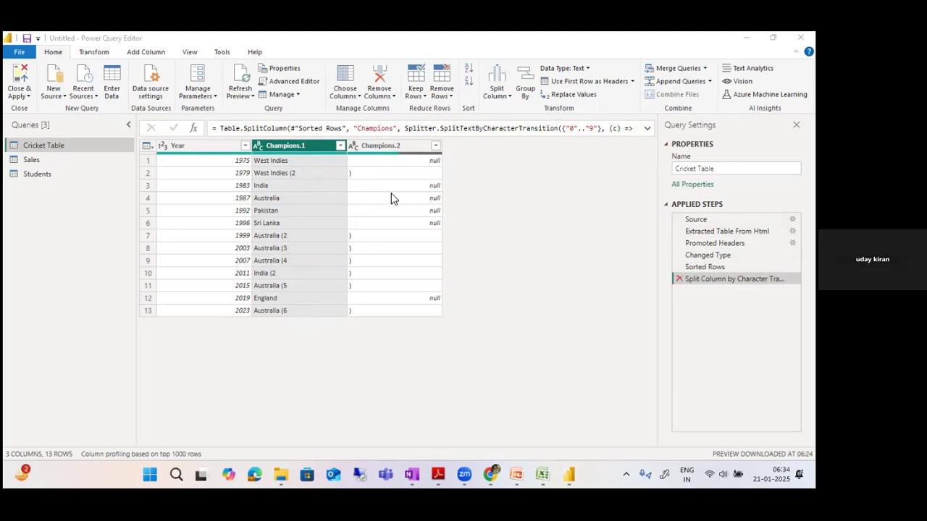
click(678, 279)
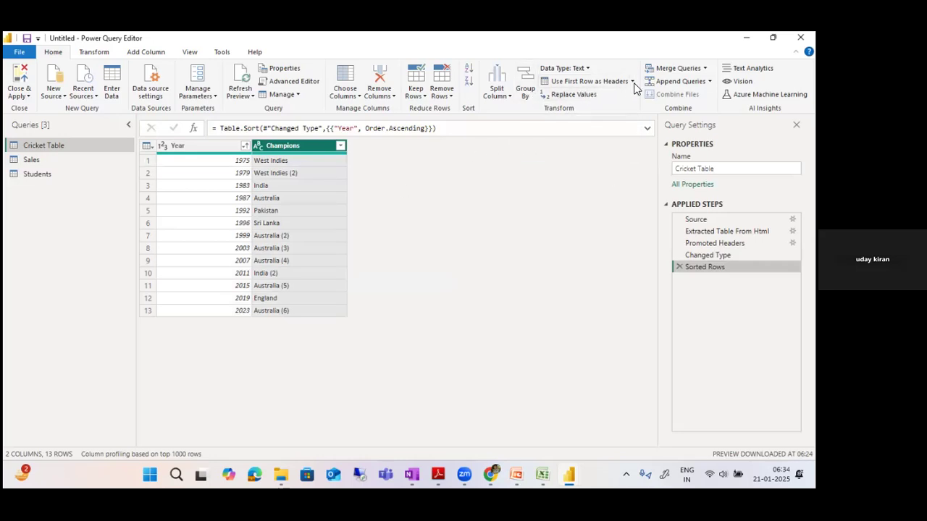
Try formatting the Champions column as uppercase and as lowercase, and remove both formatting changes from the applied steps
click(97, 53)
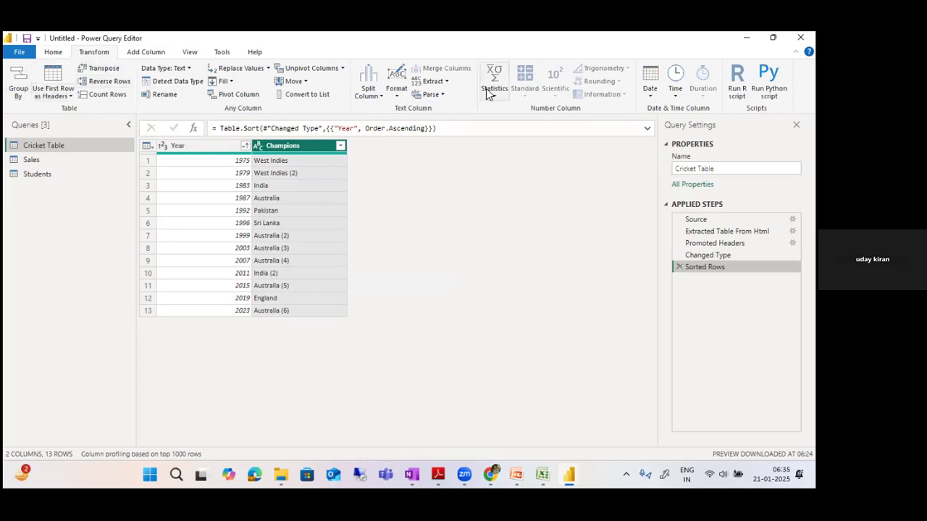
click(446, 82)
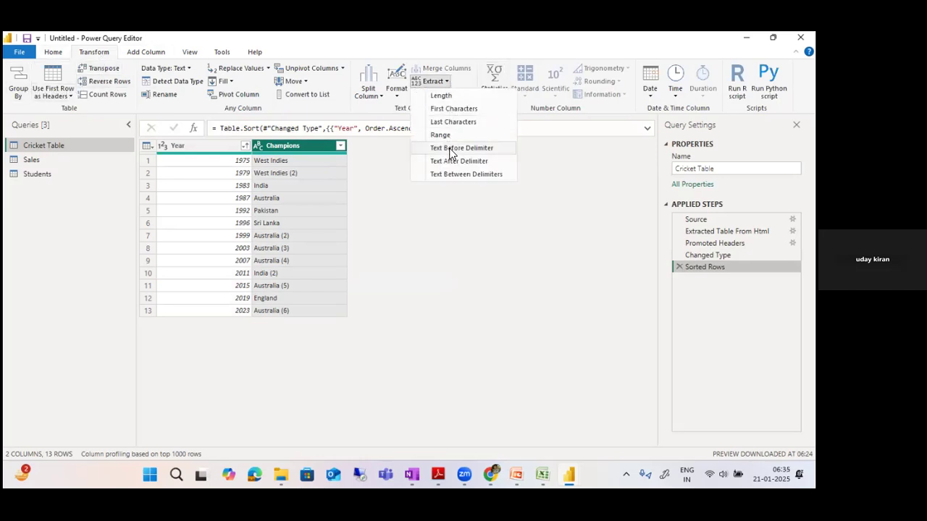
click(399, 92)
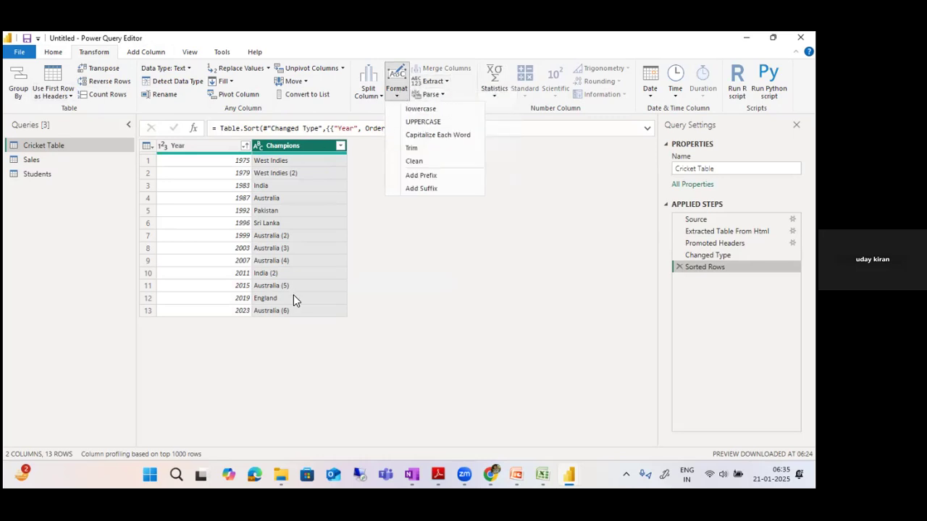
click(423, 122)
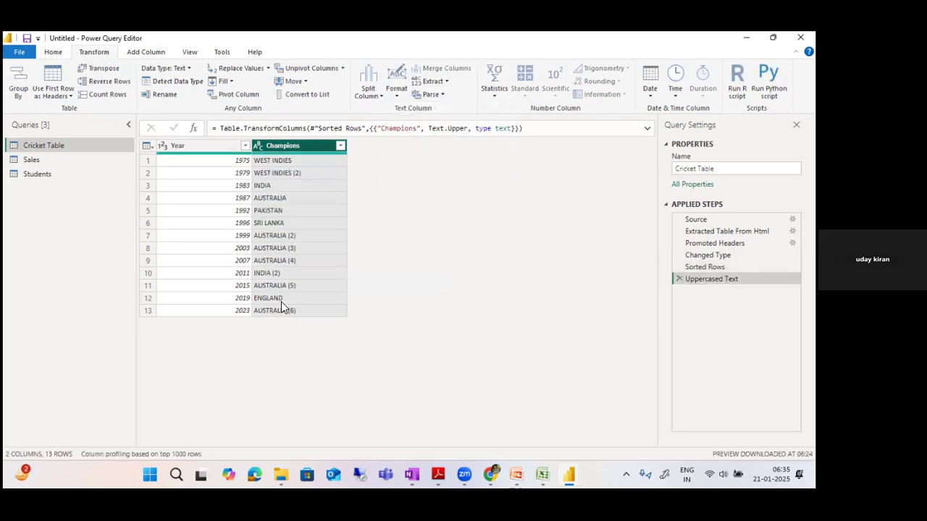
click(397, 94)
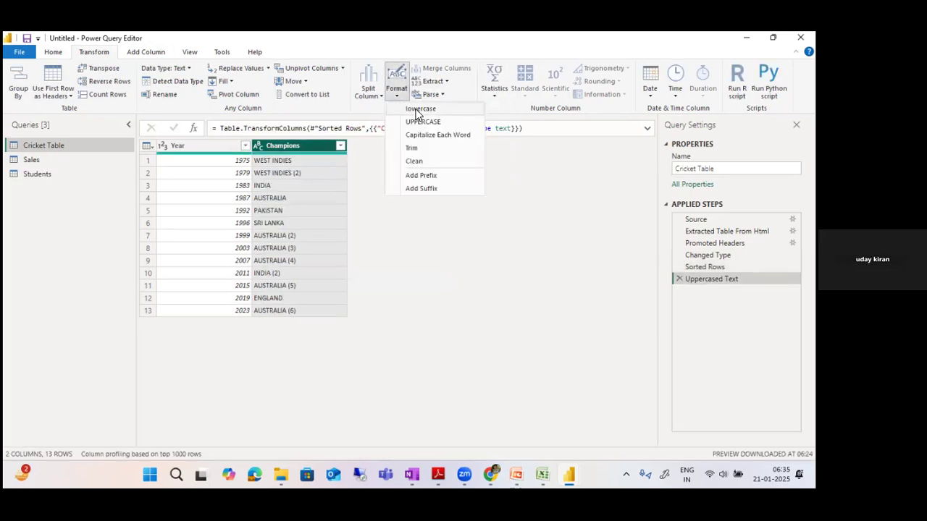
click(418, 112)
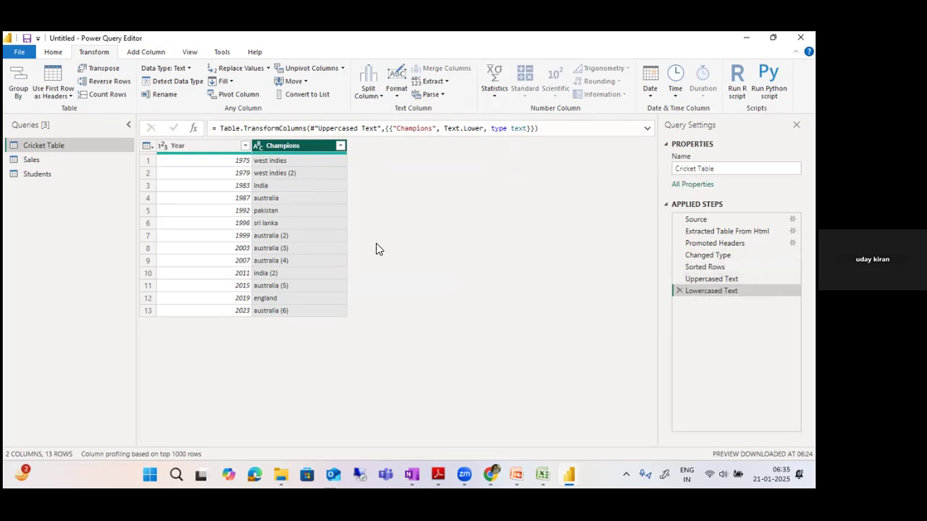
click(678, 290)
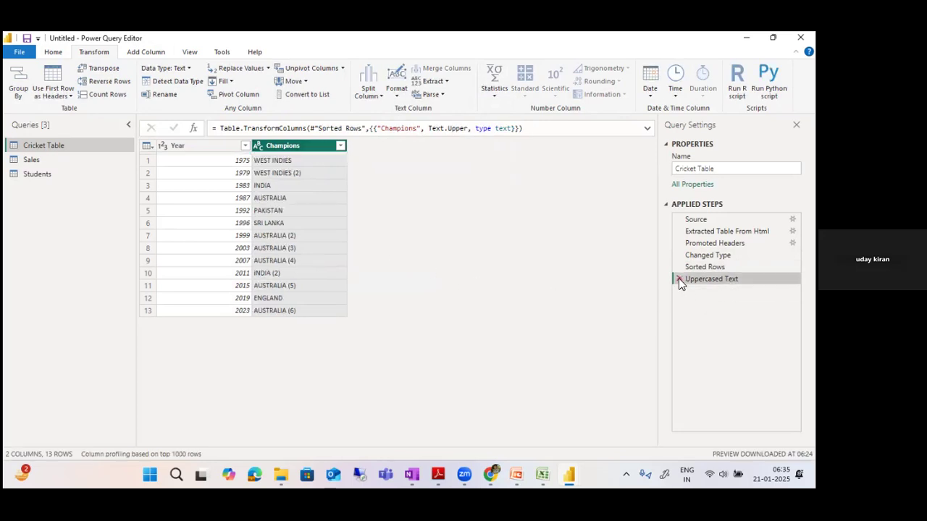
click(678, 279)
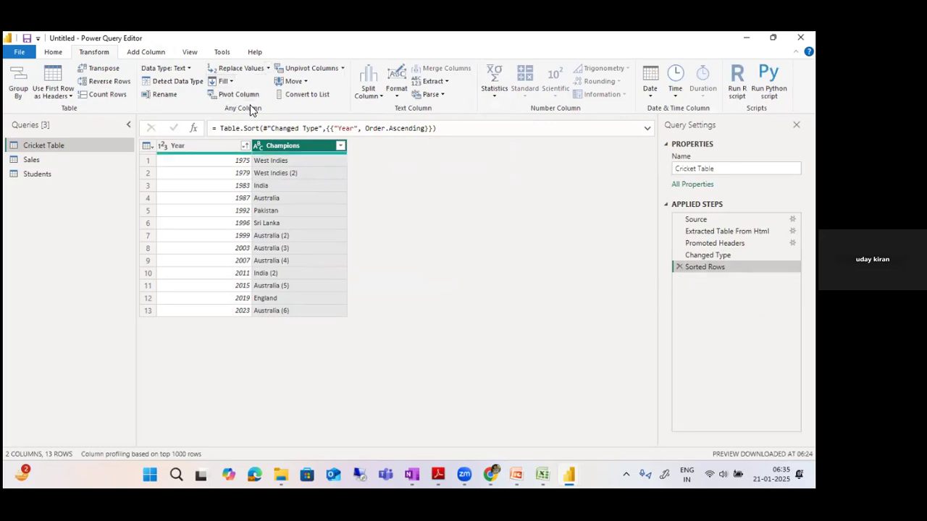
Examine the available commands for adding columns, view settings, tools and help without applying any
click(149, 52)
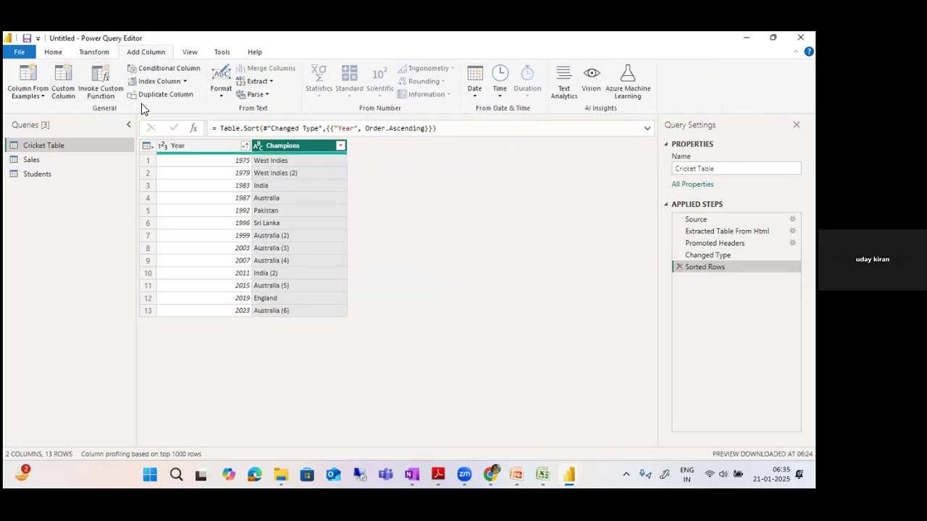
click(188, 52)
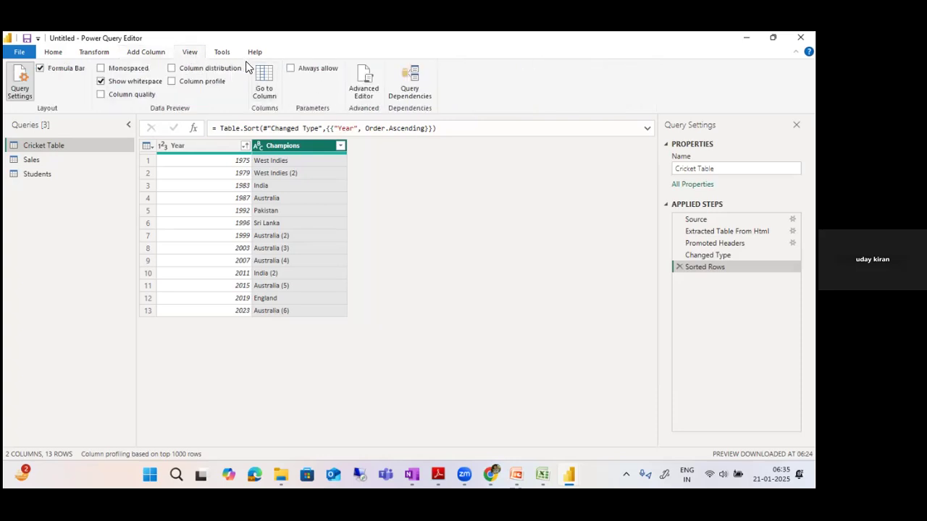
click(223, 52)
click(255, 52)
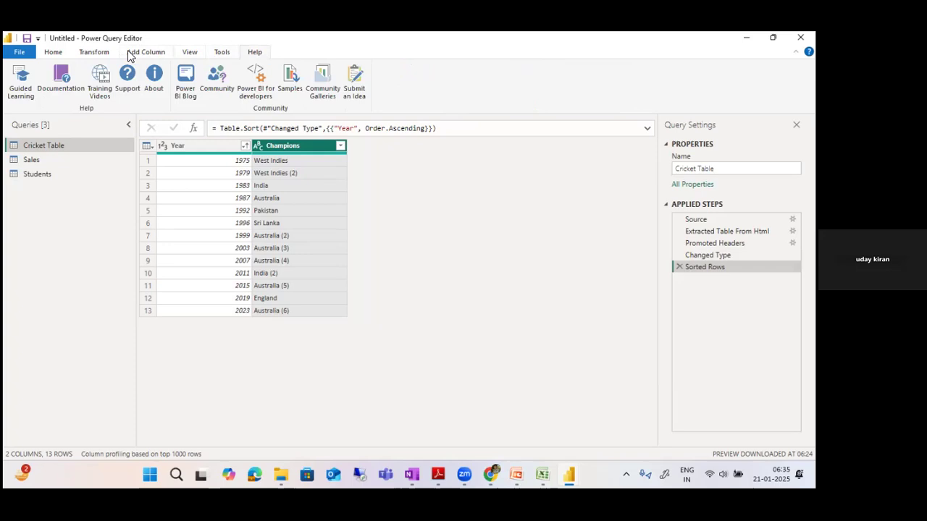
click(66, 53)
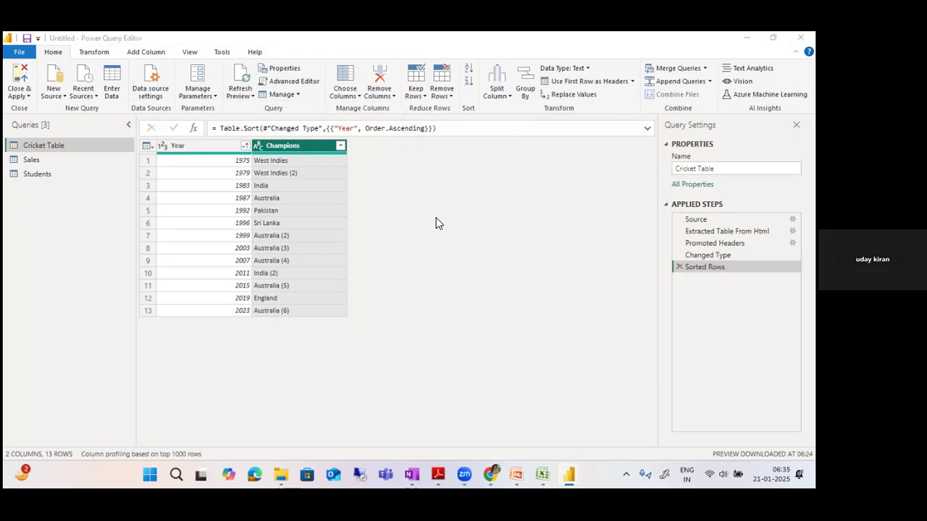
Switch to the Day 2 page in OneNote and add the heading "Row Transformations" with a dashed line beneath it
key(alt+Tab)
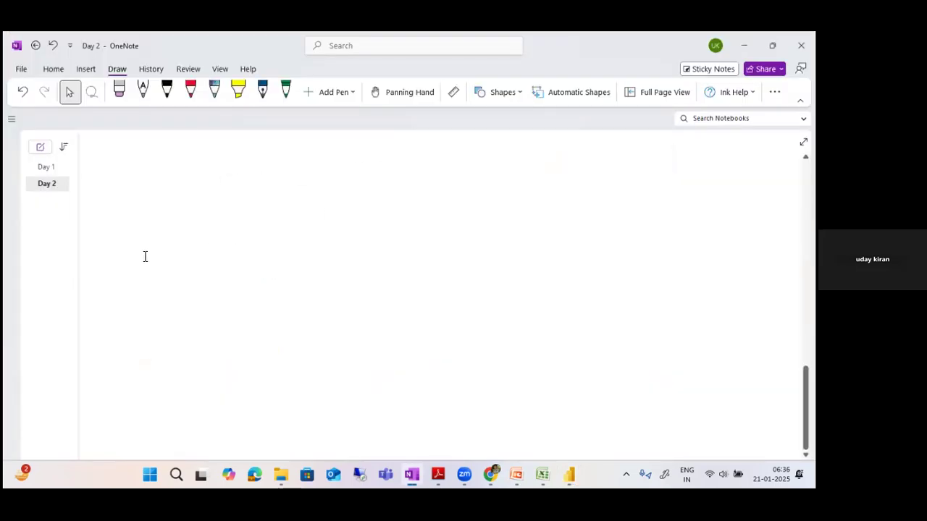
click(145, 256)
text(Row Transformations)
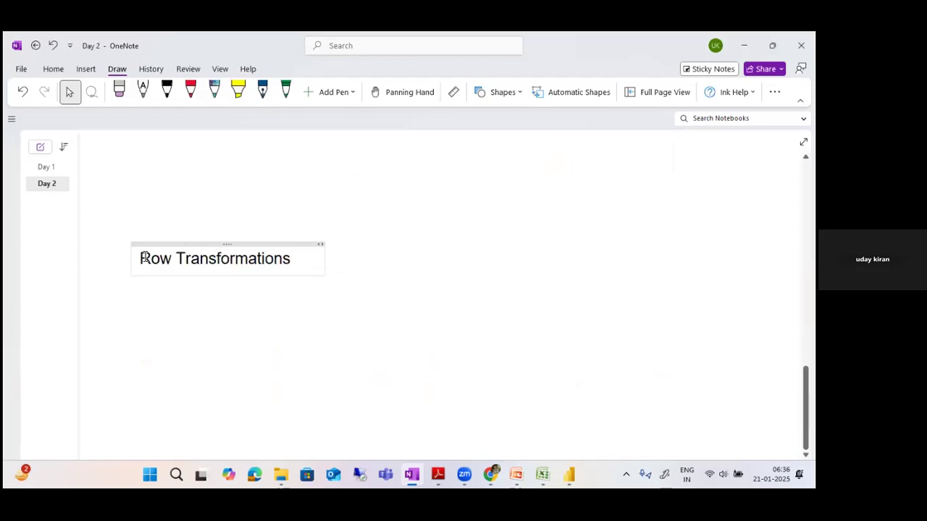
key(Return)
text(-----------------------------------)
key(Return)
Switch back to Power Query Editor and keep only the top 5 rows of the Sales query
key(alt+Tab)
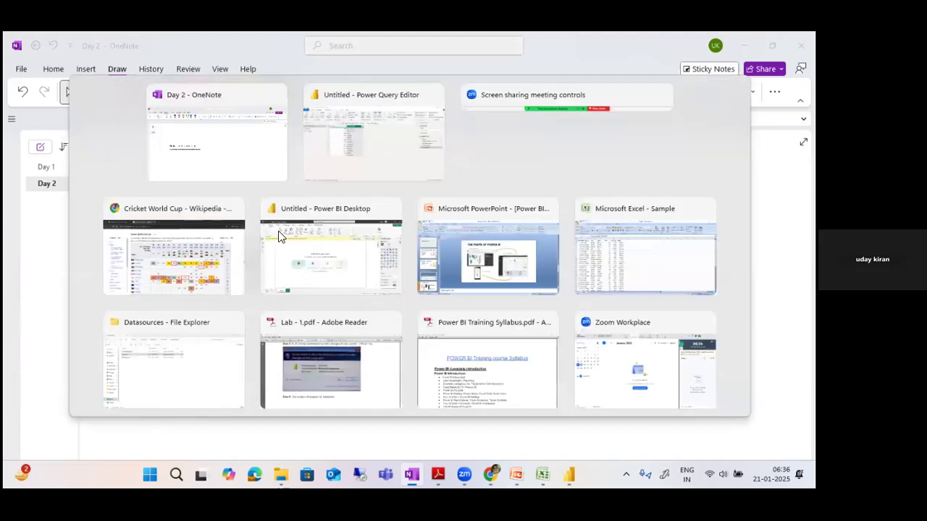
click(50, 158)
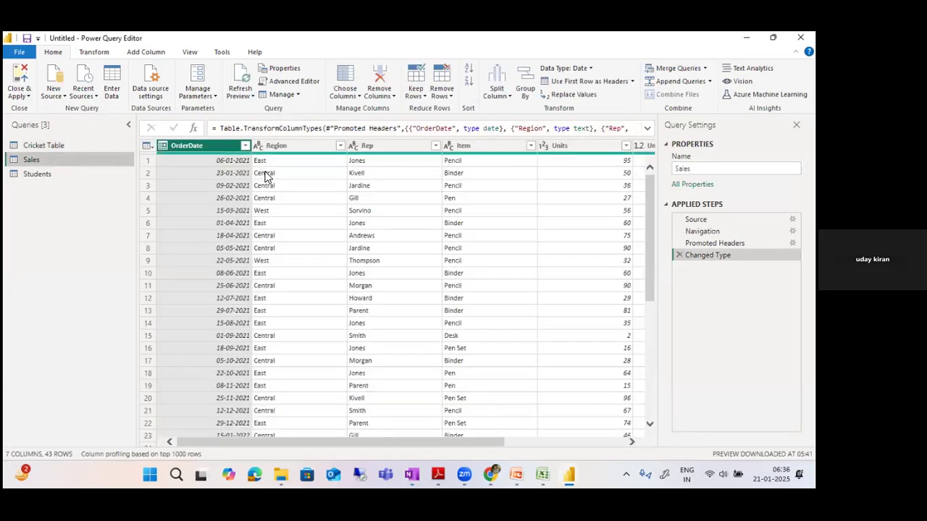
scroll(585, 310, down, 7)
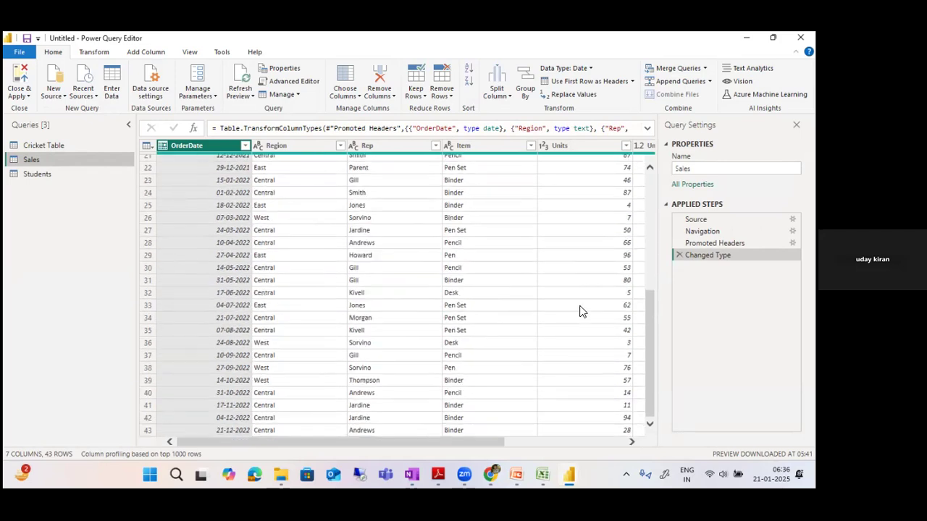
scroll(580, 311, up, 7)
scroll(372, 256, down, 7)
scroll(342, 252, up, 7)
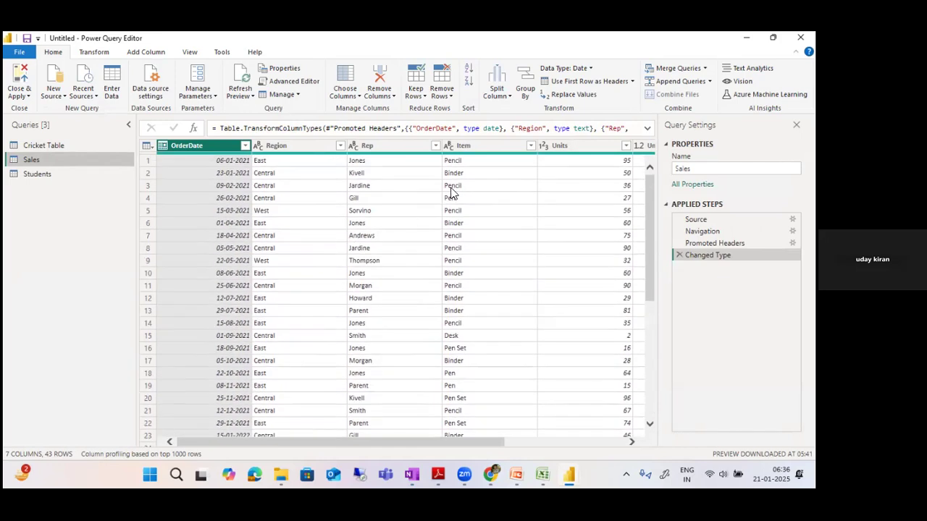
click(416, 94)
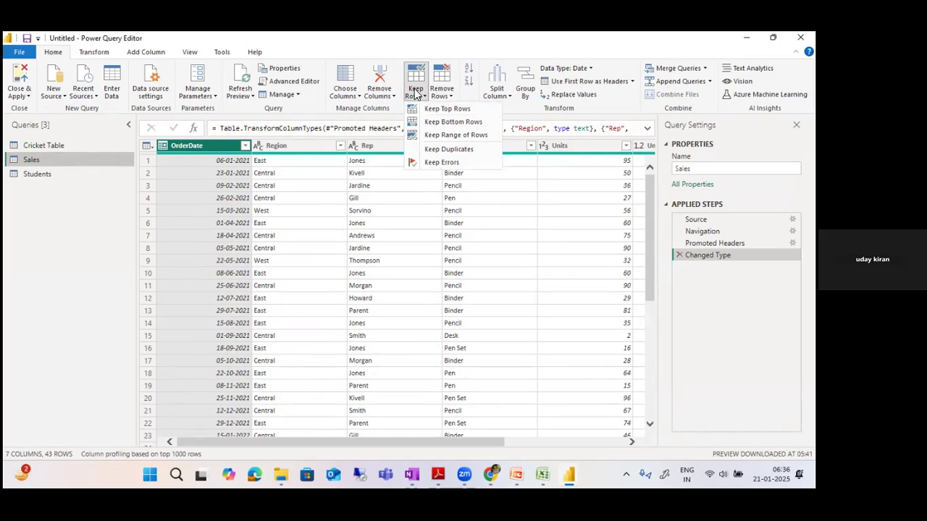
click(413, 94)
click(413, 93)
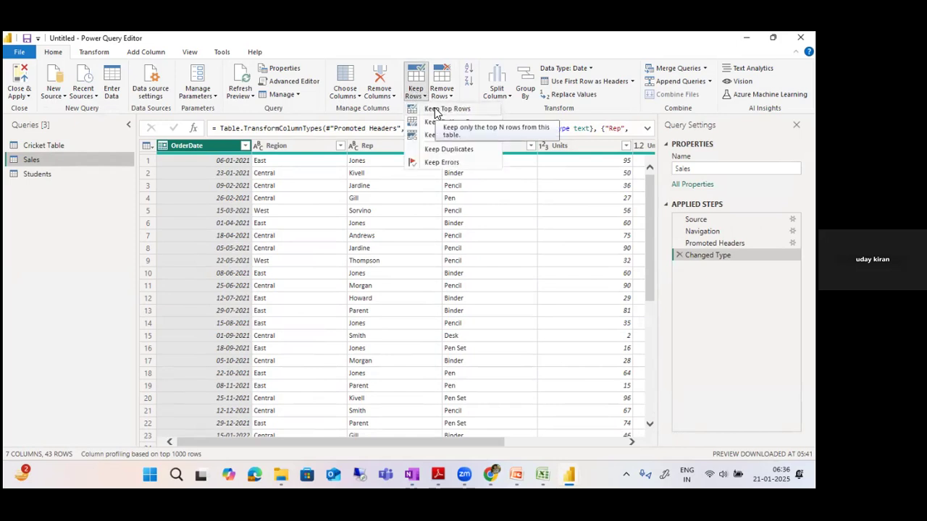
click(434, 109)
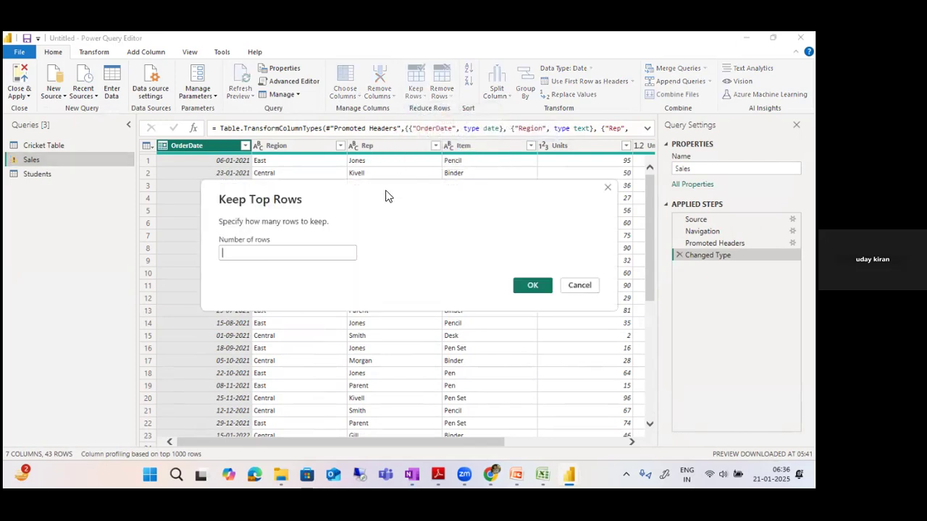
text(5)
click(562, 261)
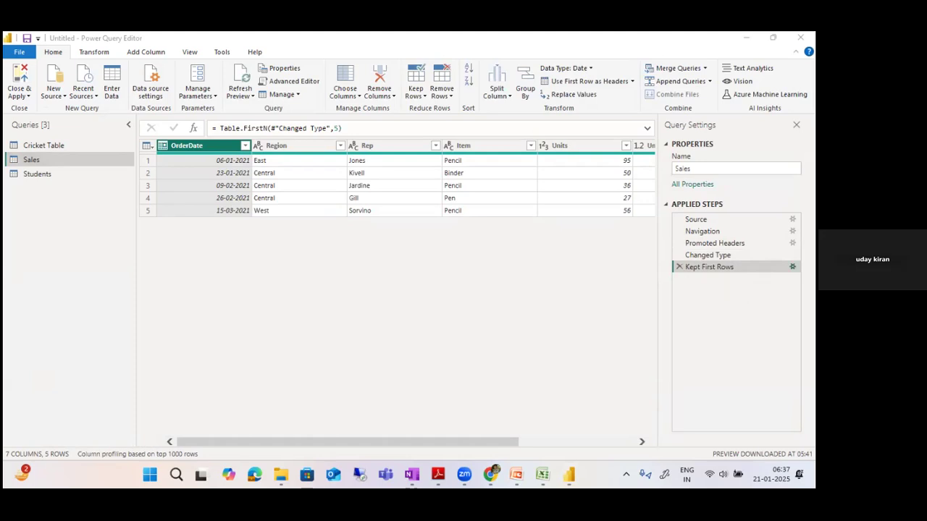
Reopen the settings of the Sales query's Kept First Rows step to review the row count, leaving them unedited
click(792, 267)
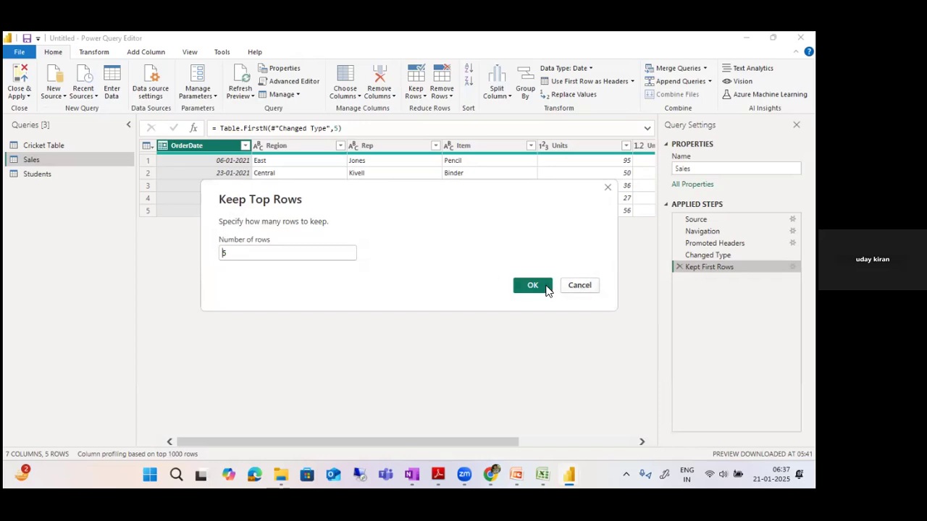
click(578, 288)
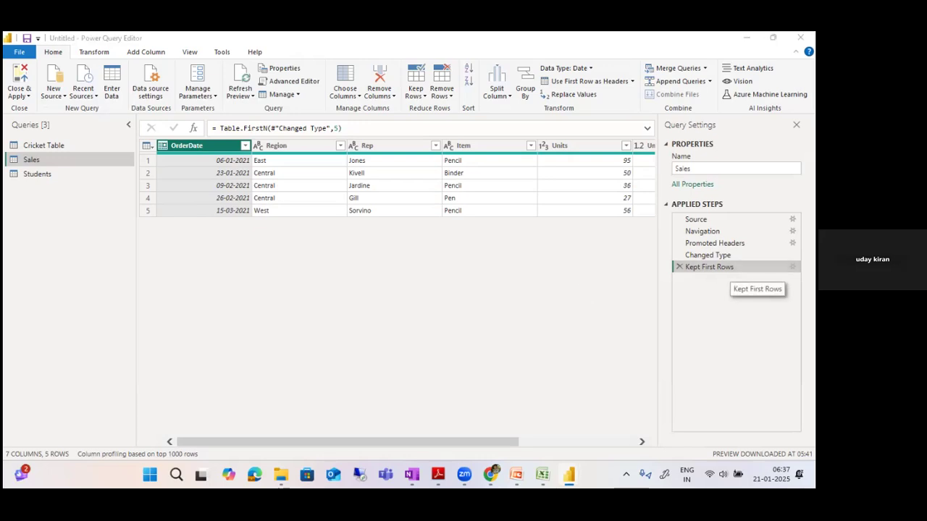
double_click(728, 268)
click(579, 287)
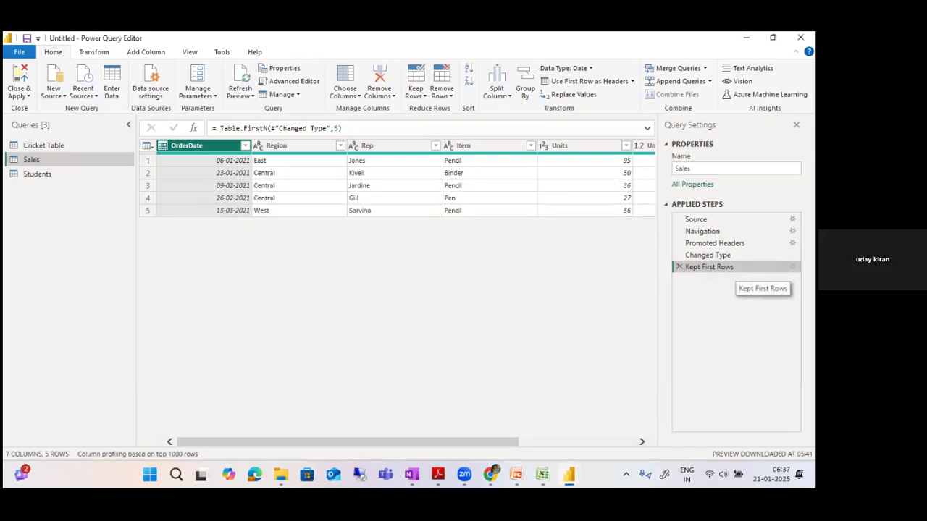
Rename the Sales query's Kept First Rows step as "I have kept only first 5 rows"
right_click(715, 267)
click(747, 289)
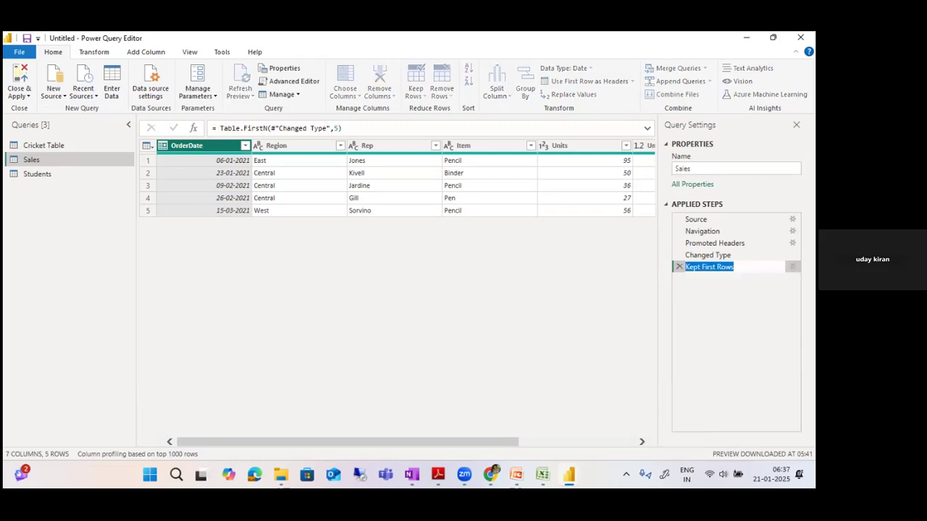
text(I have kept only first)
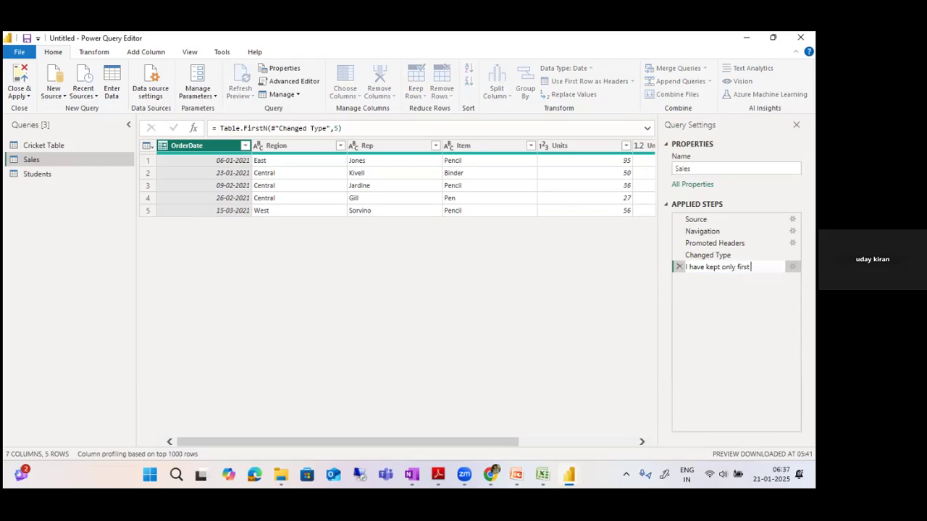
text( 5 rows)
key(Return)
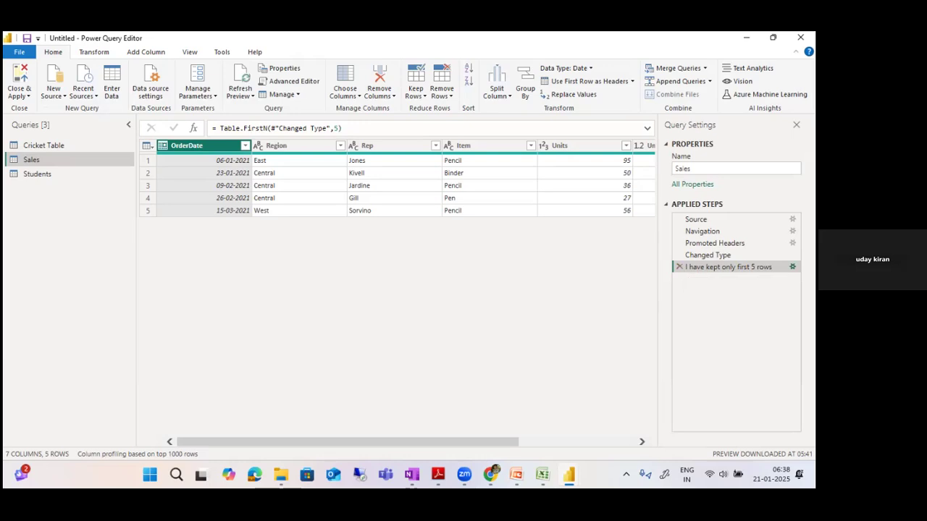
Edit the settings of the renamed Sales step to keep the top 10 rows
click(792, 267)
drag(346, 201, 388, 232)
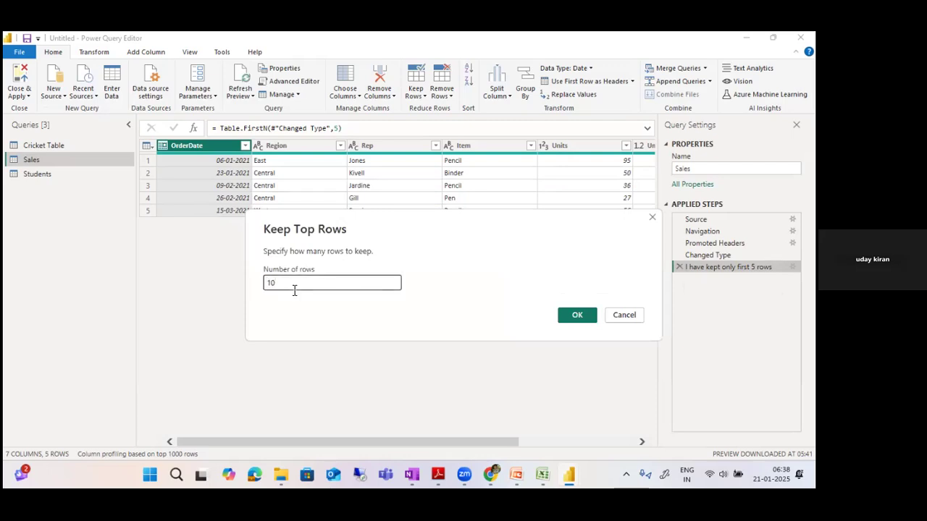
click(563, 319)
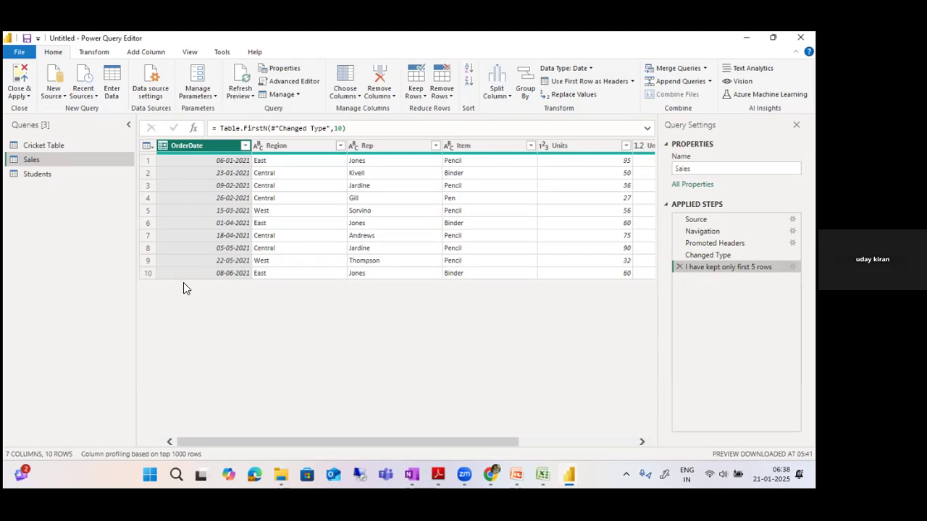
Delete the kept-rows step from the Sales query and look through the full table
click(679, 267)
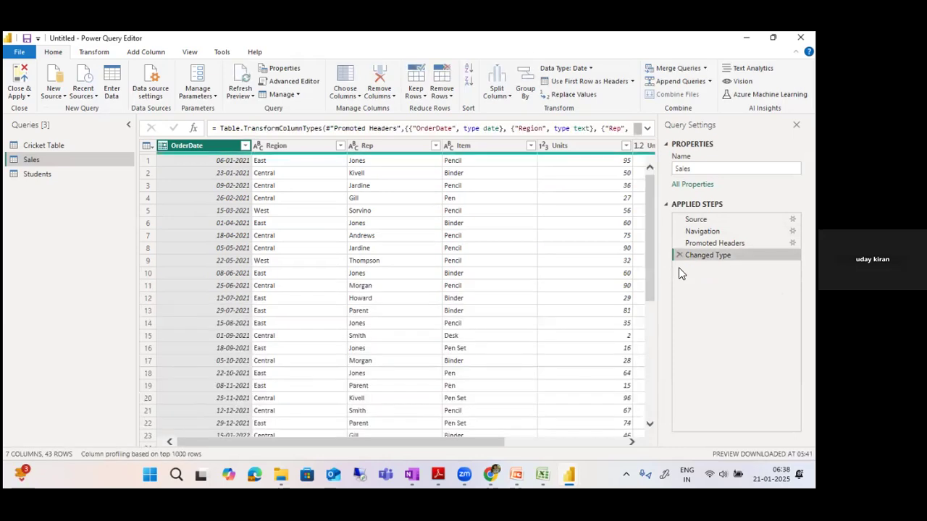
scroll(438, 288, down, 7)
scroll(437, 287, up, 2)
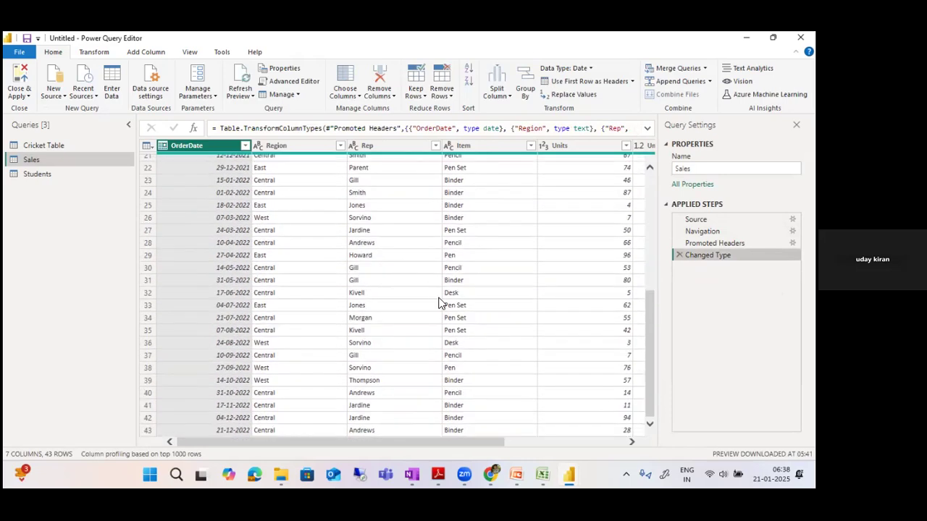
scroll(439, 296, up, 5)
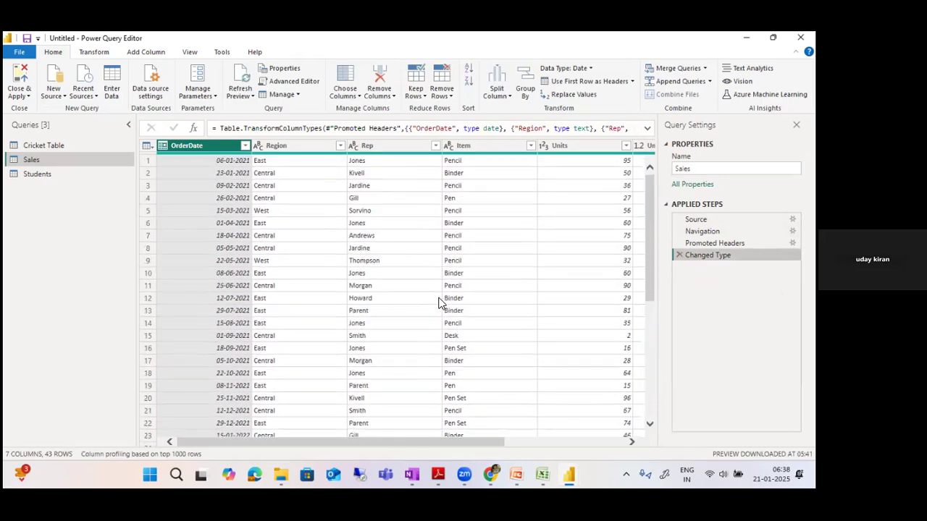
Switch to the Day 2 page in OneNote and add "Keep Rows" beneath the Row Transformations heading
click(419, 97)
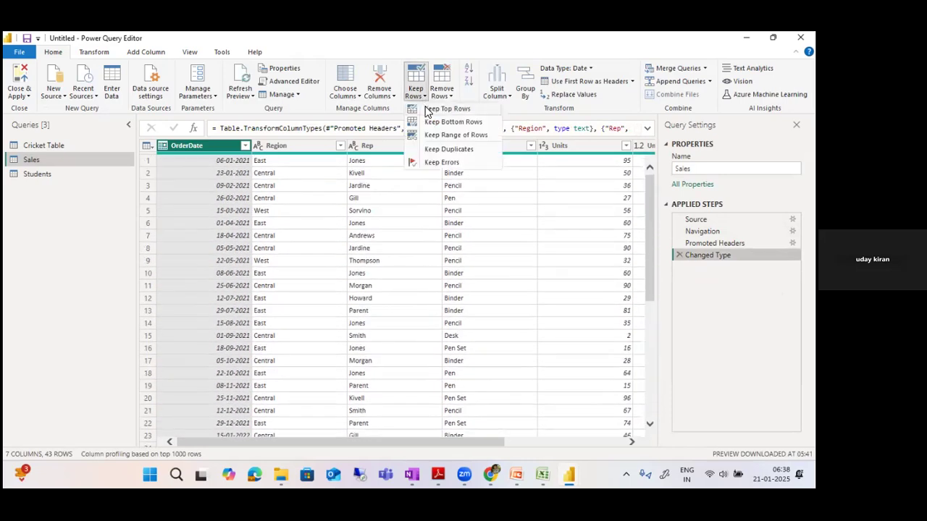
key(alt+Tab)
text(Keep Rows)
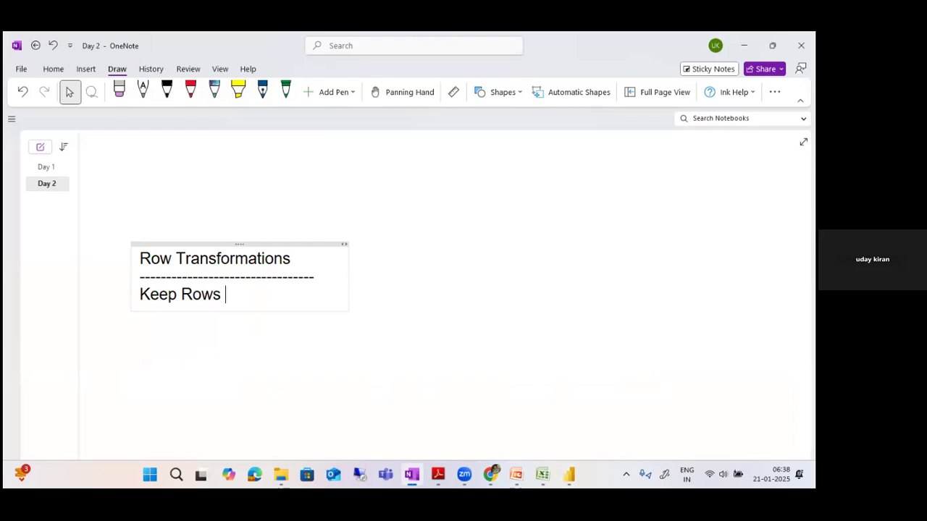
Switch back to Power Query Editor and sort the Cricket Table query by Year in descending order
key(alt+Tab)
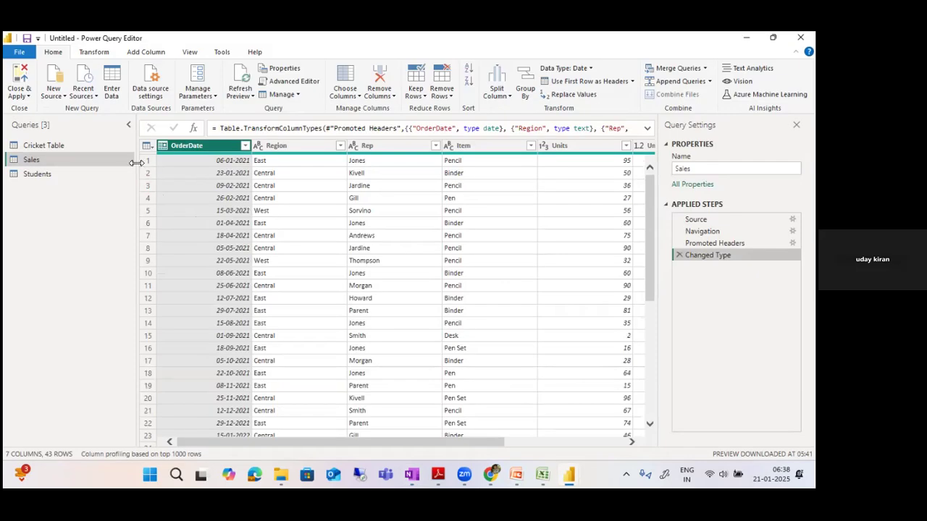
click(52, 145)
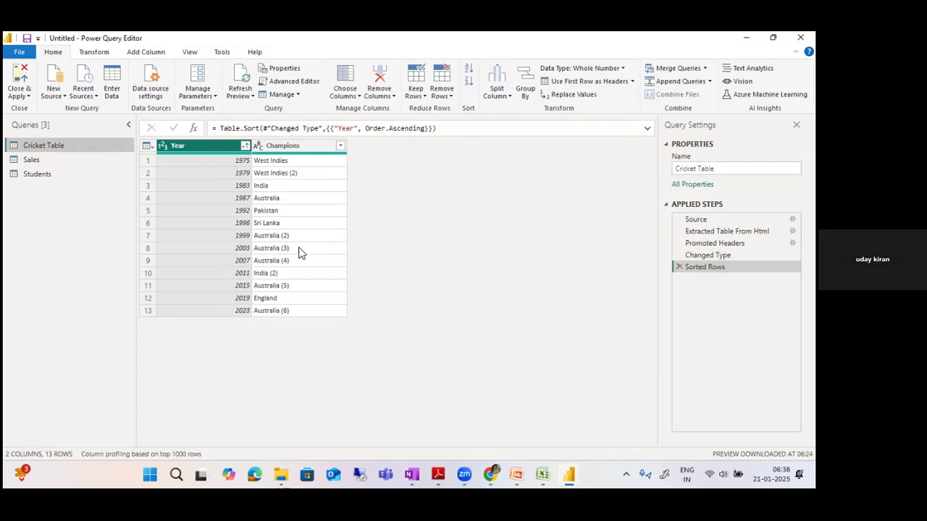
click(246, 146)
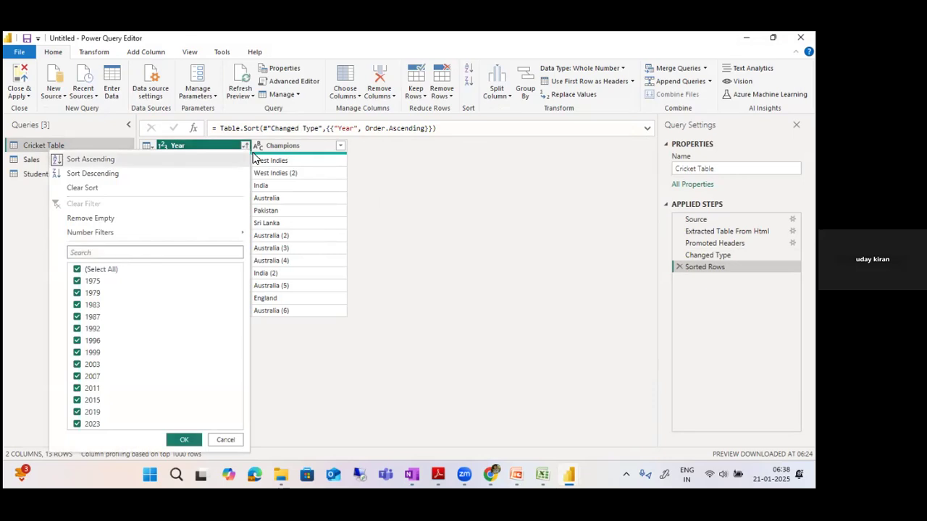
click(173, 174)
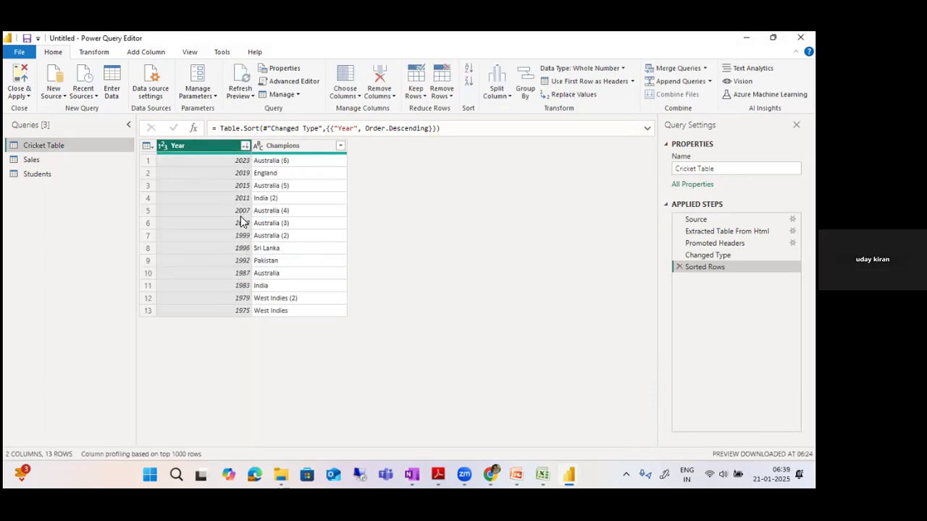
Keep only the top 6 rows of the Cricket Table query and delete that applied step again
click(419, 96)
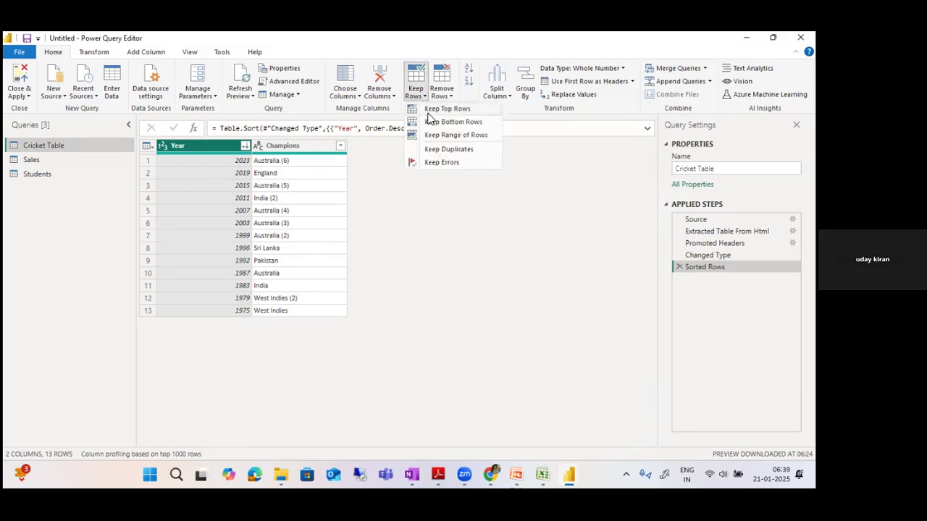
click(447, 108)
text(6)
click(531, 284)
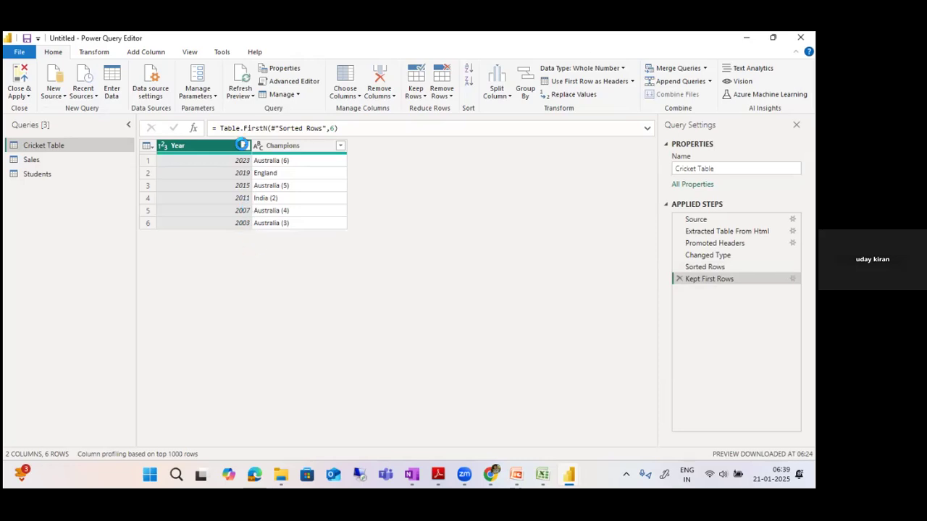
click(679, 279)
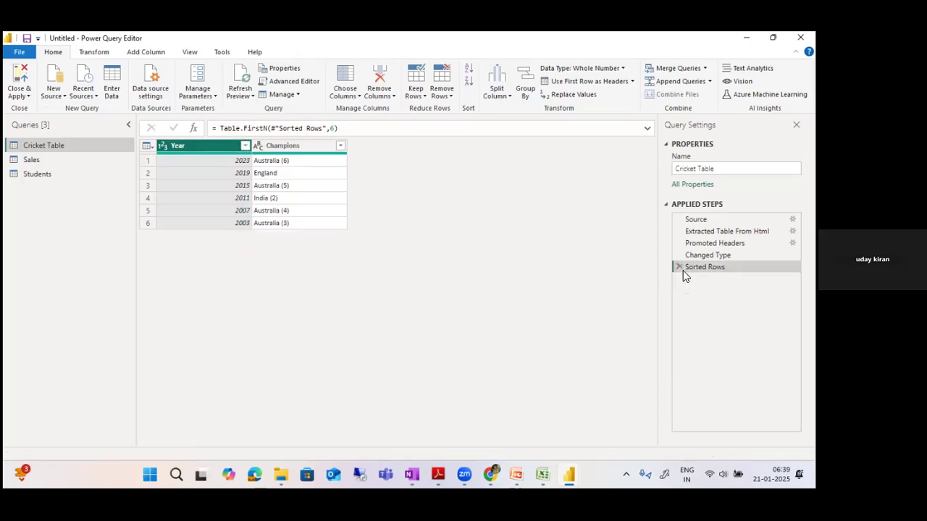
Keep only the bottom 3 rows of the Cricket Table query and delete that applied step again
click(420, 99)
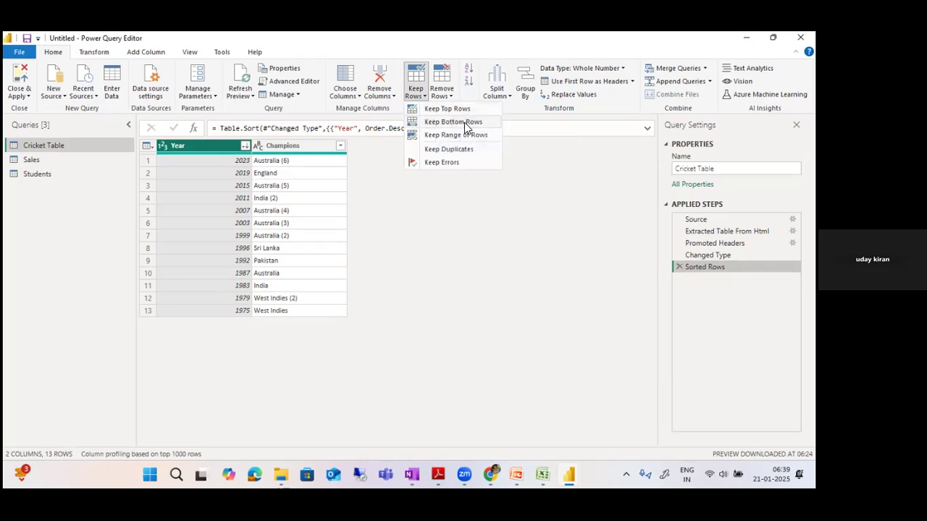
click(202, 345)
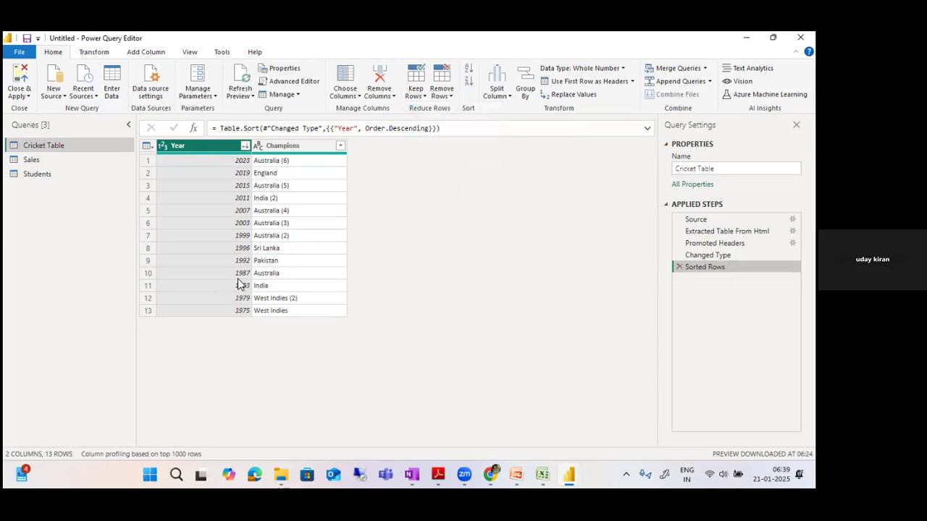
click(416, 94)
click(440, 122)
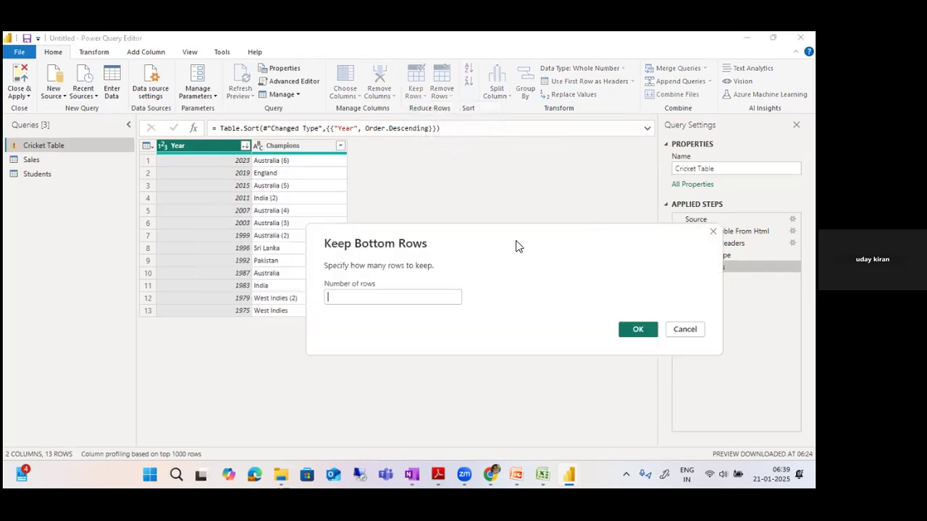
text(3)
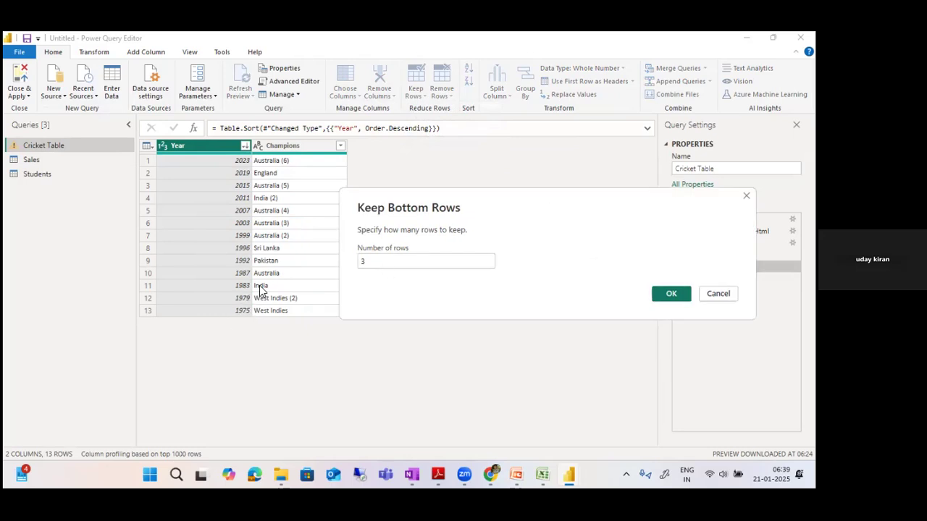
click(668, 295)
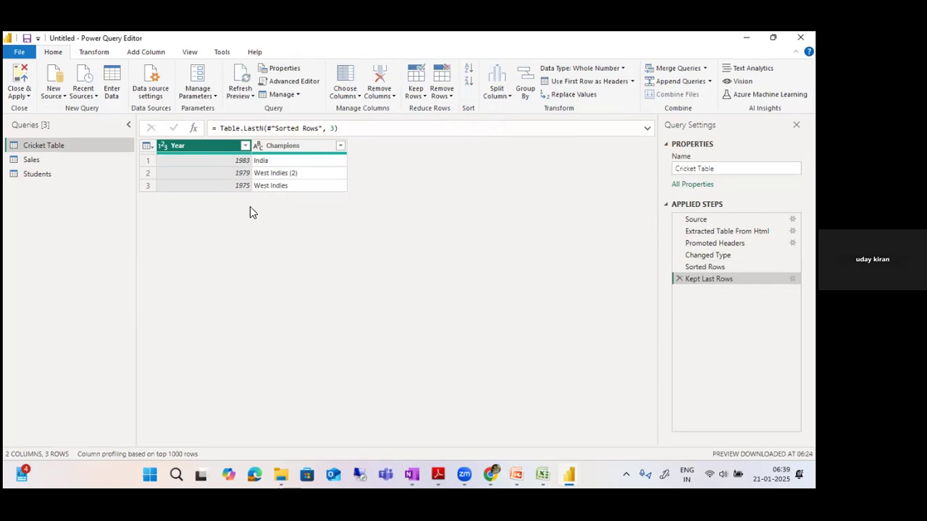
click(678, 279)
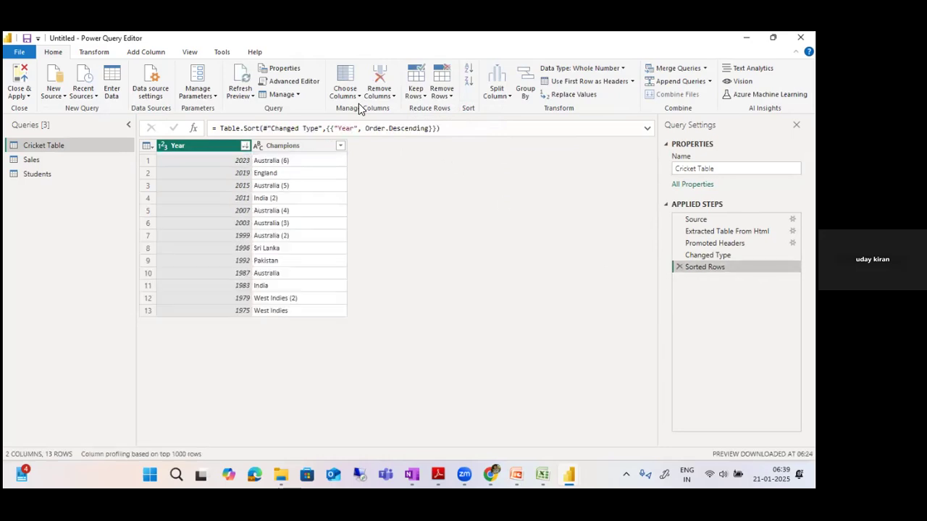
Keep a range of rows in the Cricket Table query, with first row 3 and number of rows 4
click(419, 96)
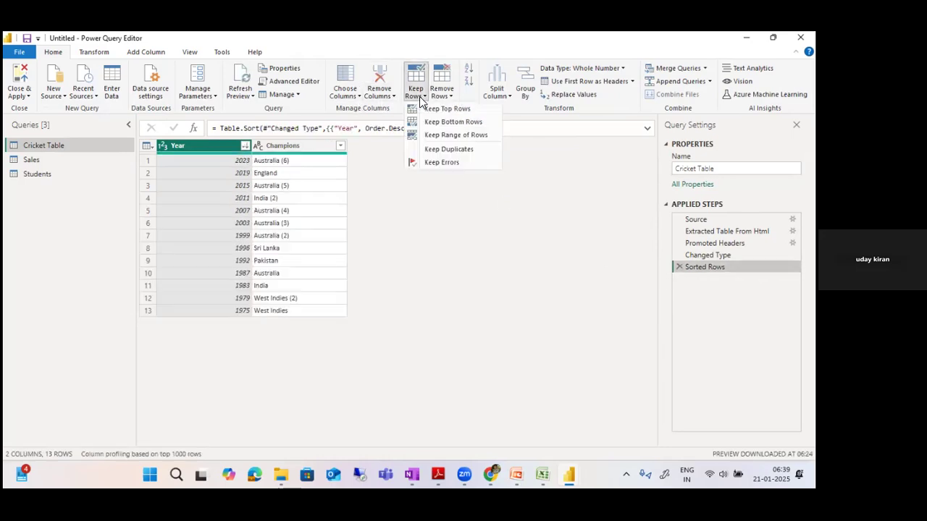
click(438, 137)
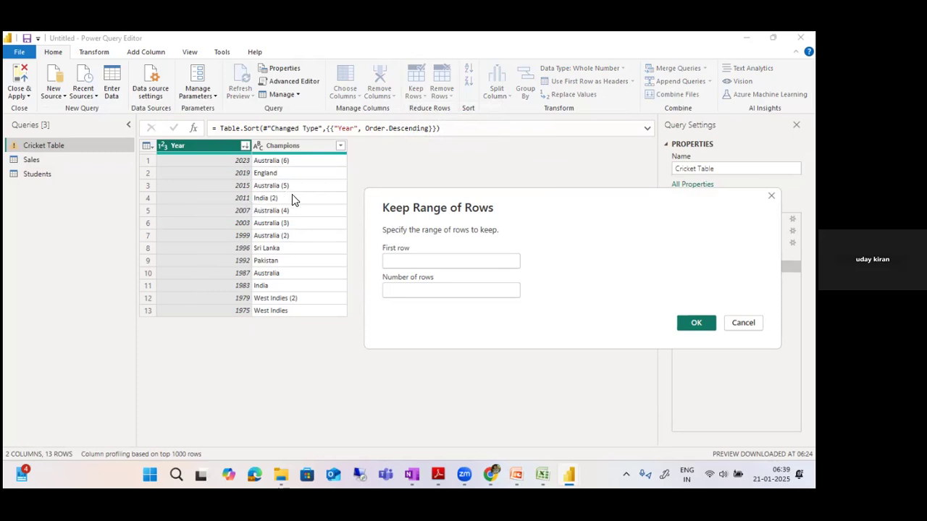
click(391, 259)
text(3)
click(399, 292)
click(399, 294)
text(4)
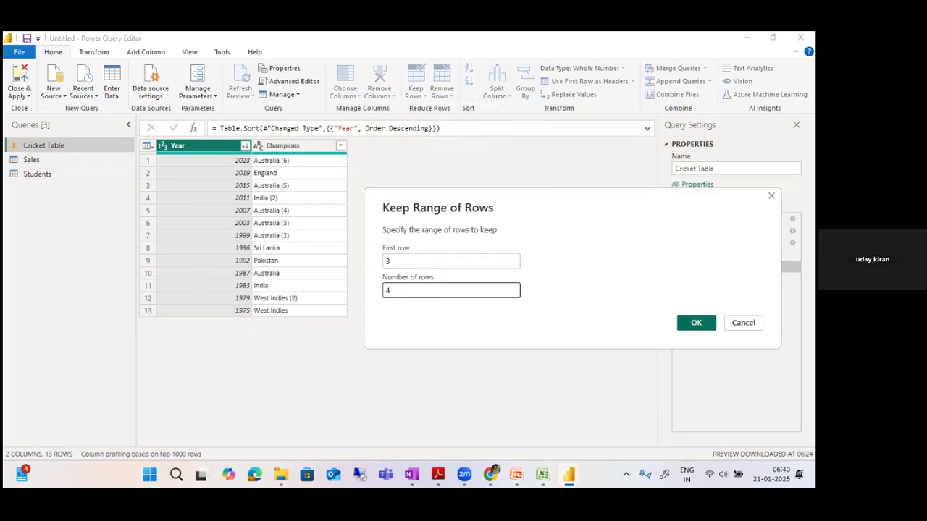
click(695, 322)
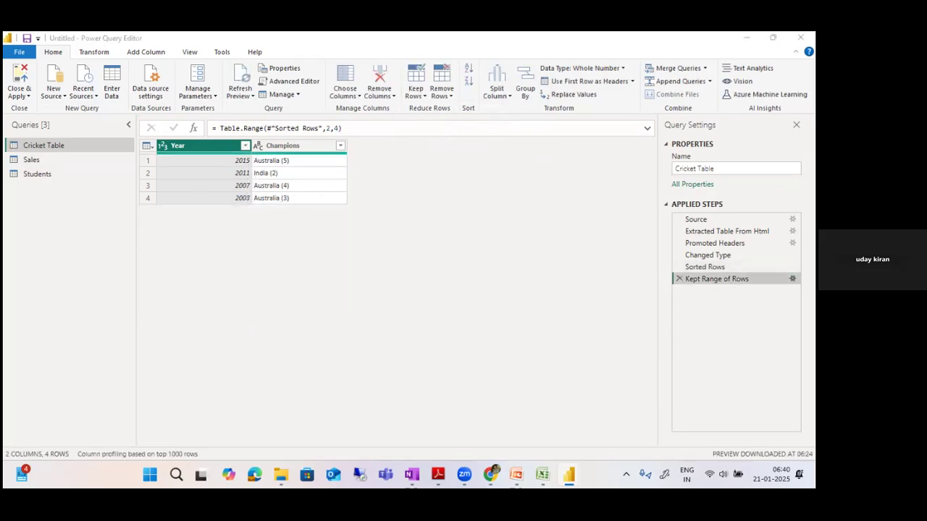
Review the settings of the Cricket Table's Kept Range of Rows step without editing them, and delete the step
click(792, 279)
drag(237, 267, 212, 274)
click(576, 302)
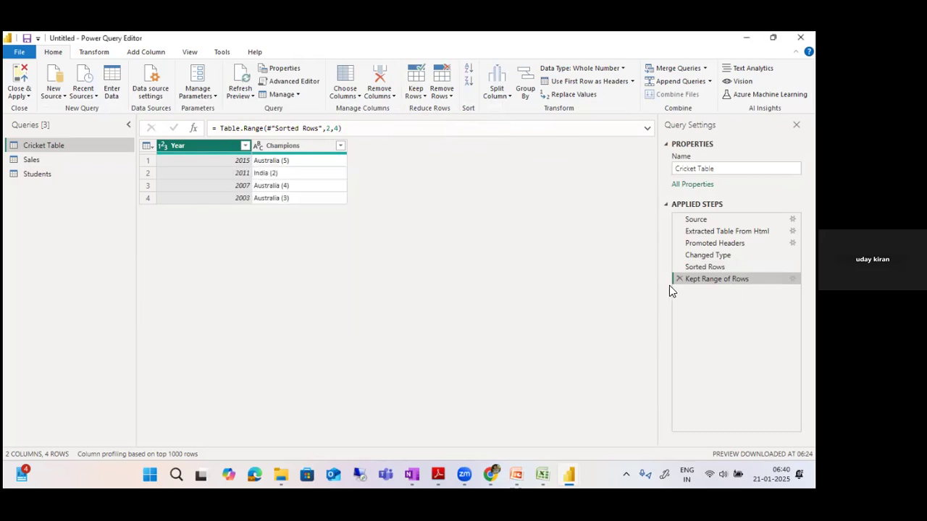
click(679, 279)
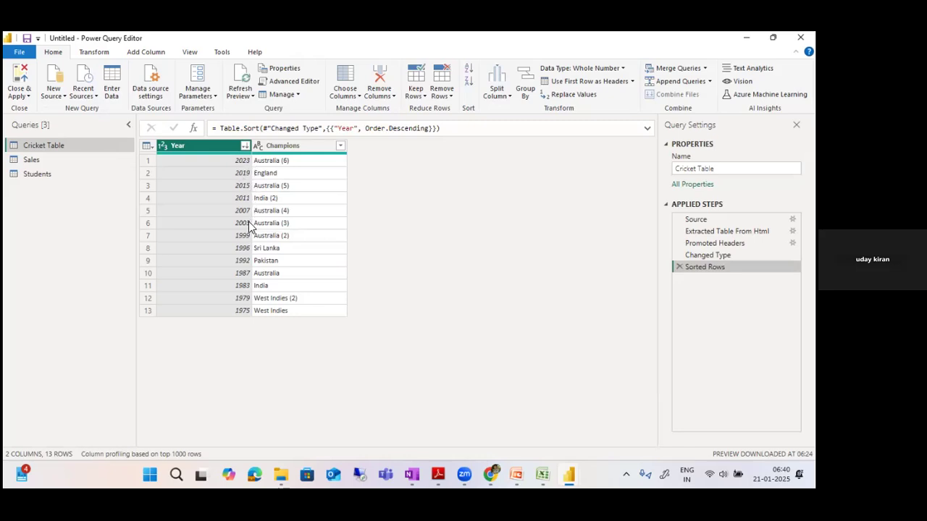
click(417, 96)
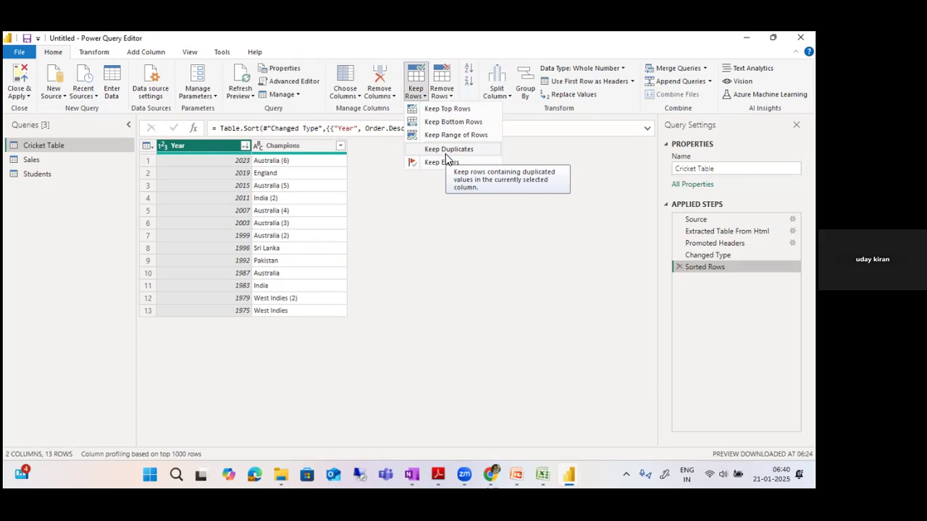
click(427, 258)
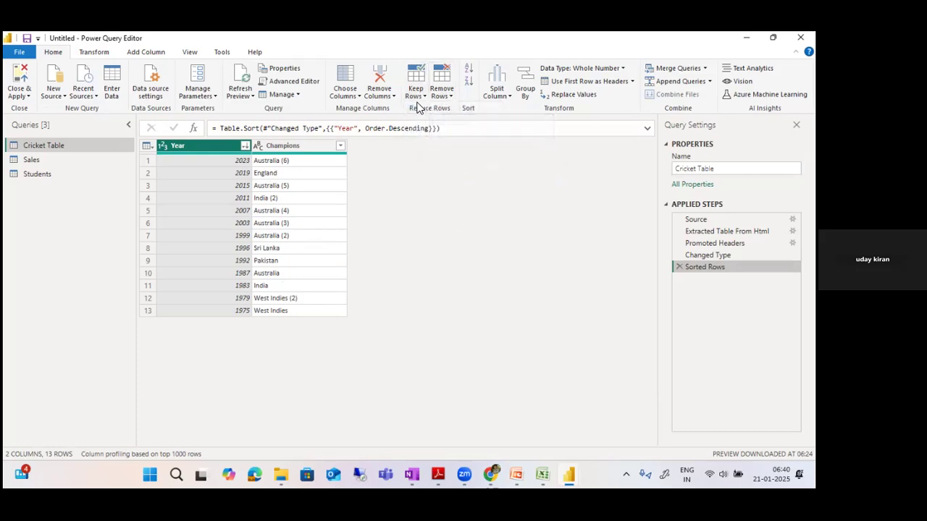
Remove the top 3 rows of the Cricket Table query and delete that applied step again
click(450, 98)
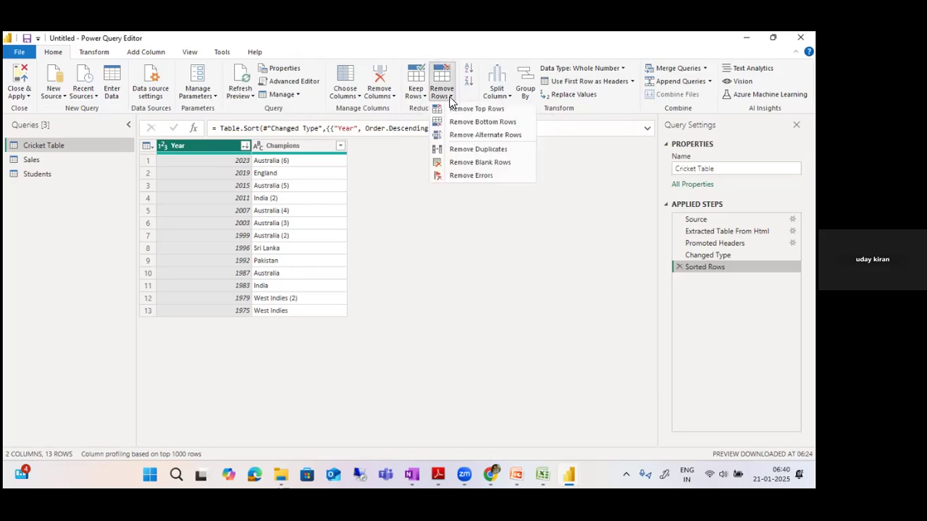
click(464, 109)
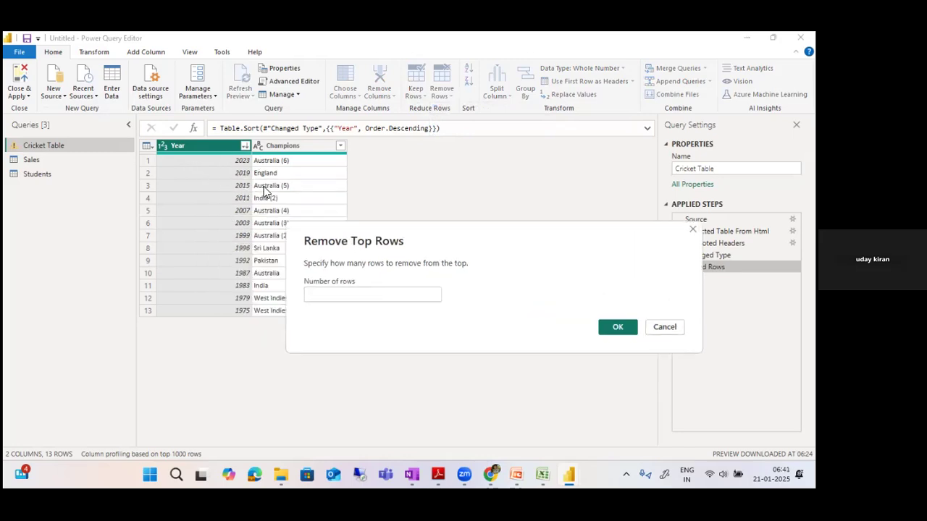
text(3)
click(620, 327)
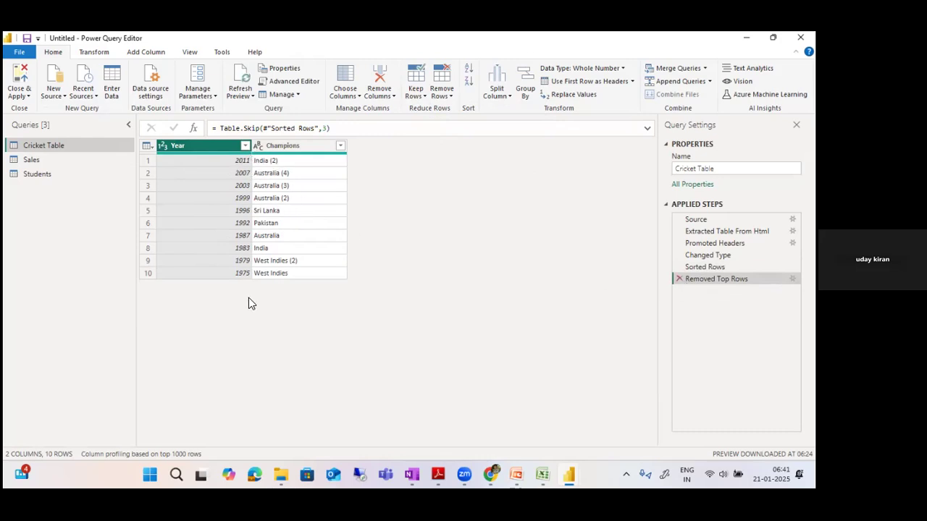
click(679, 279)
click(452, 100)
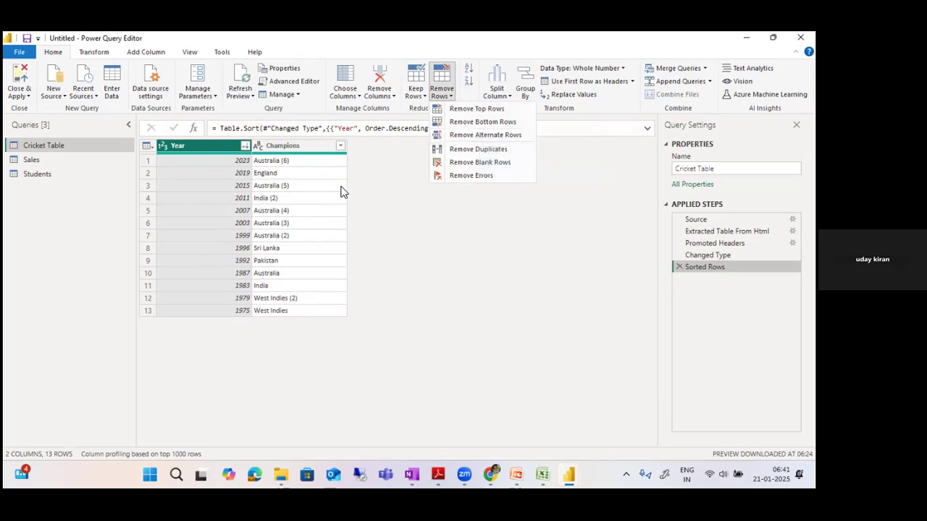
click(486, 136)
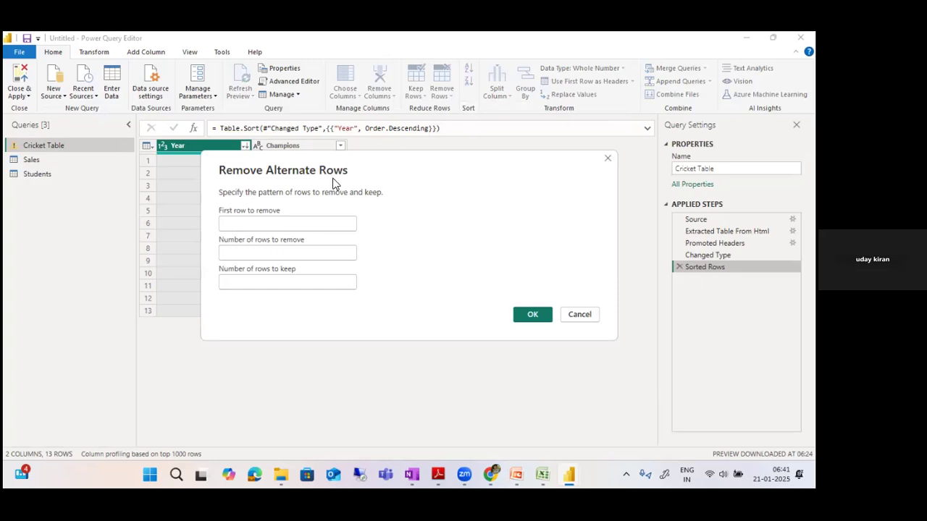
drag(333, 184, 403, 207)
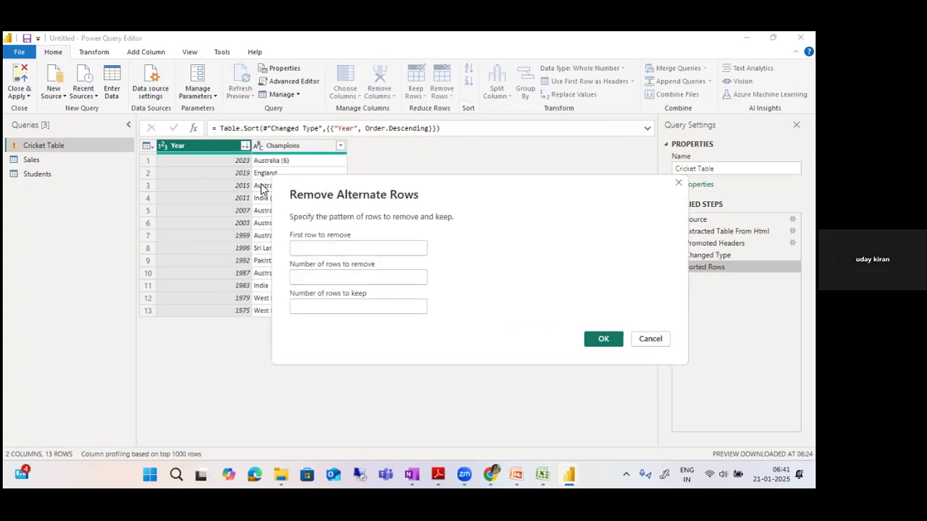
text(2)
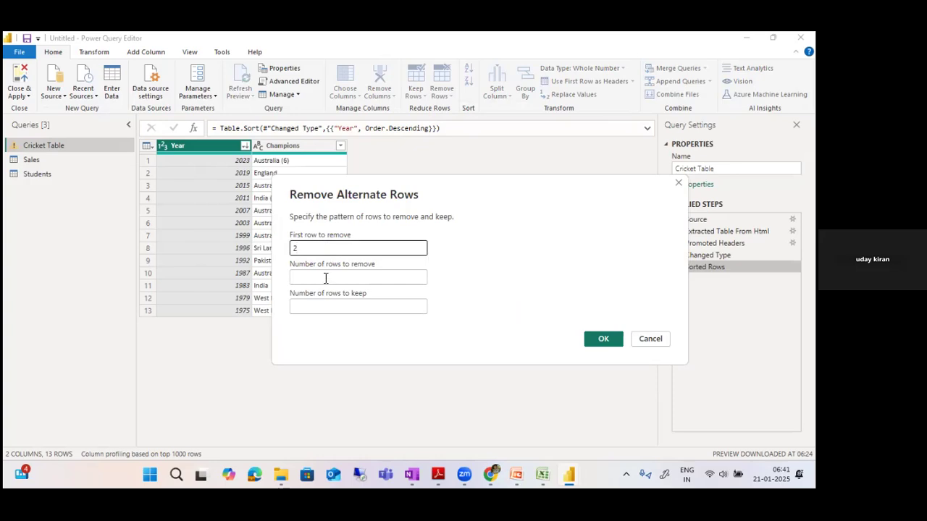
click(326, 278)
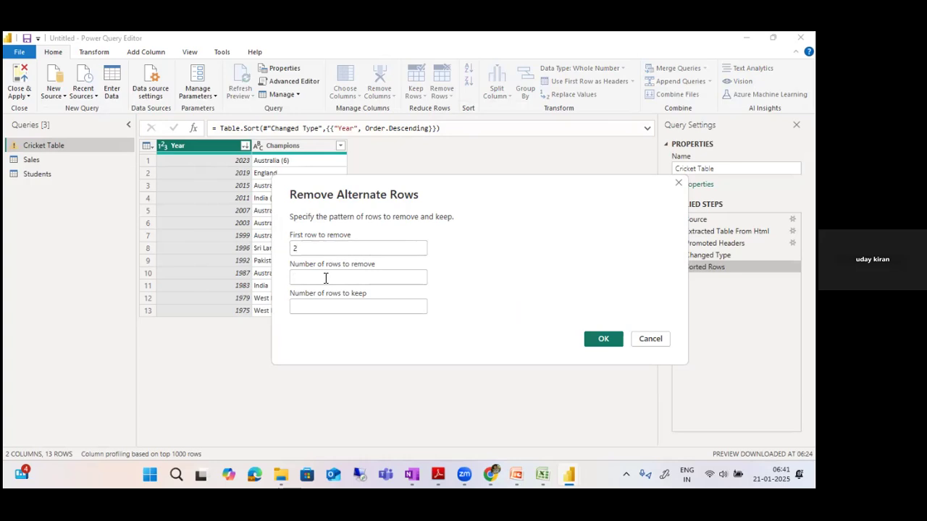
click(651, 338)
click(442, 92)
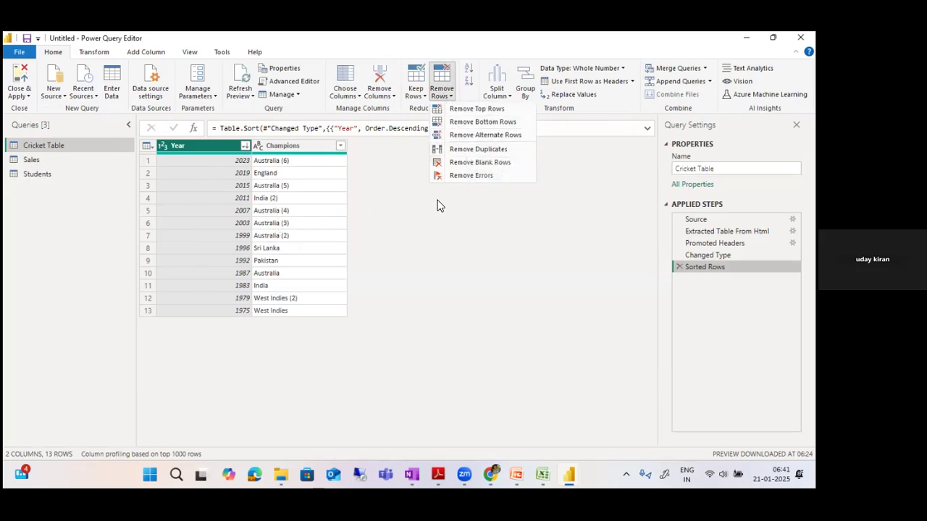
Add a fourth row to the Students query's source table with Roll No 3, Name Z and Marks 87
click(52, 175)
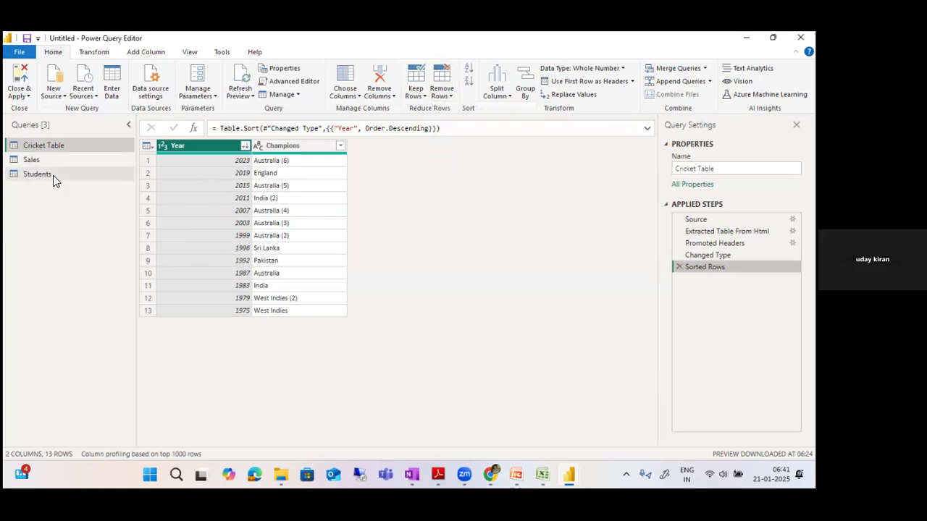
click(53, 176)
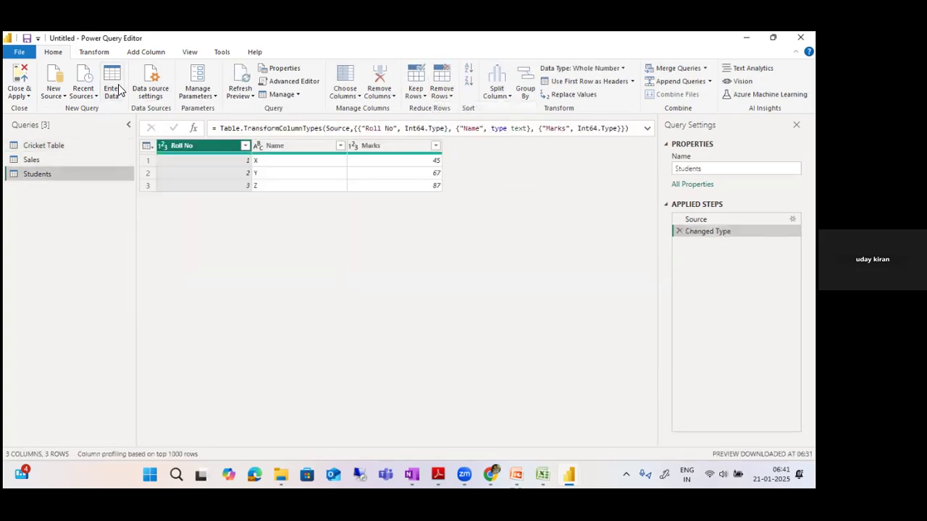
click(695, 218)
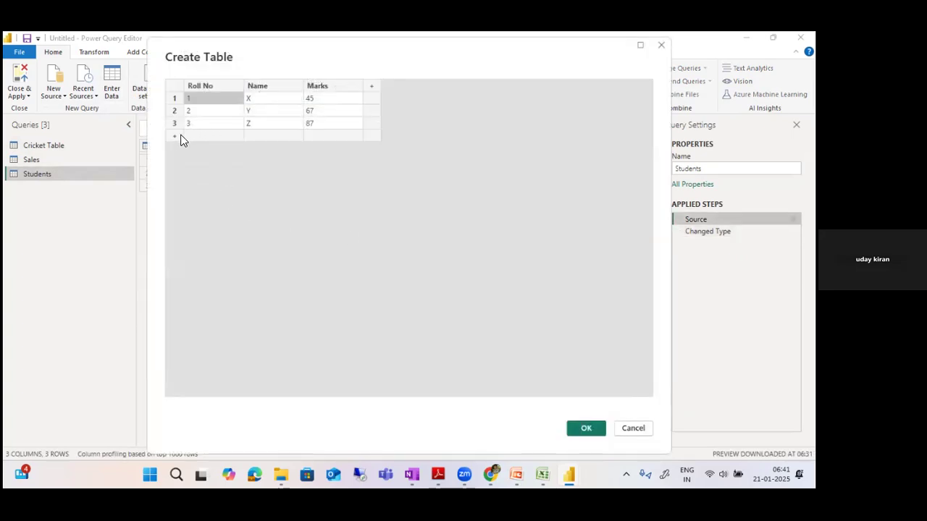
click(181, 139)
text(3)
click(262, 139)
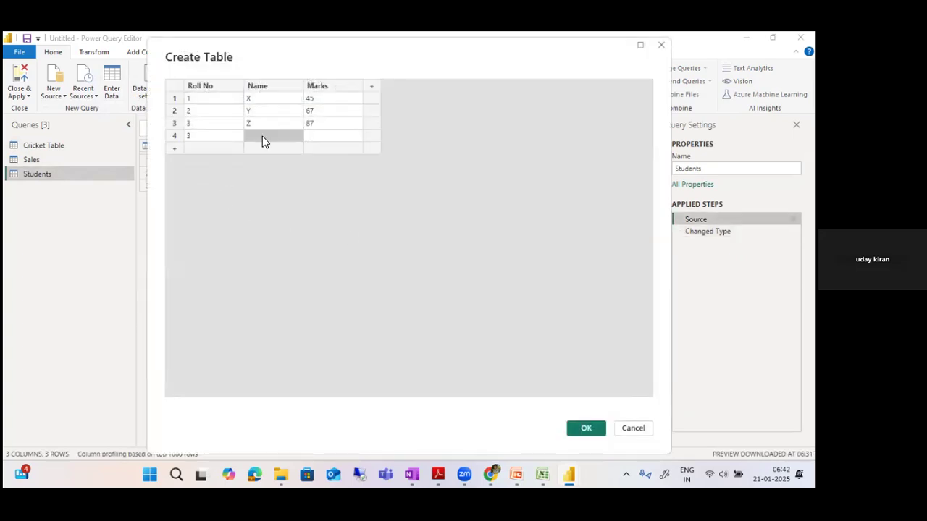
text(Z)
click(321, 140)
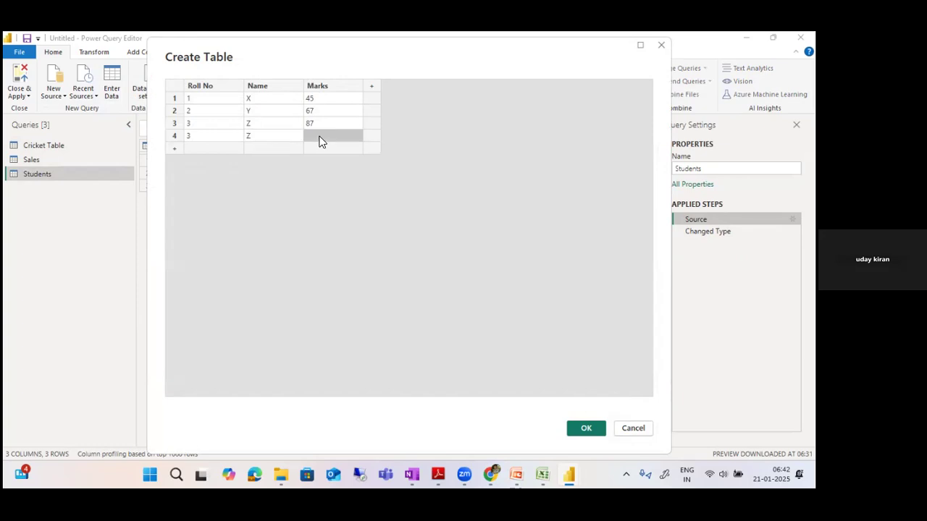
text(87)
click(584, 430)
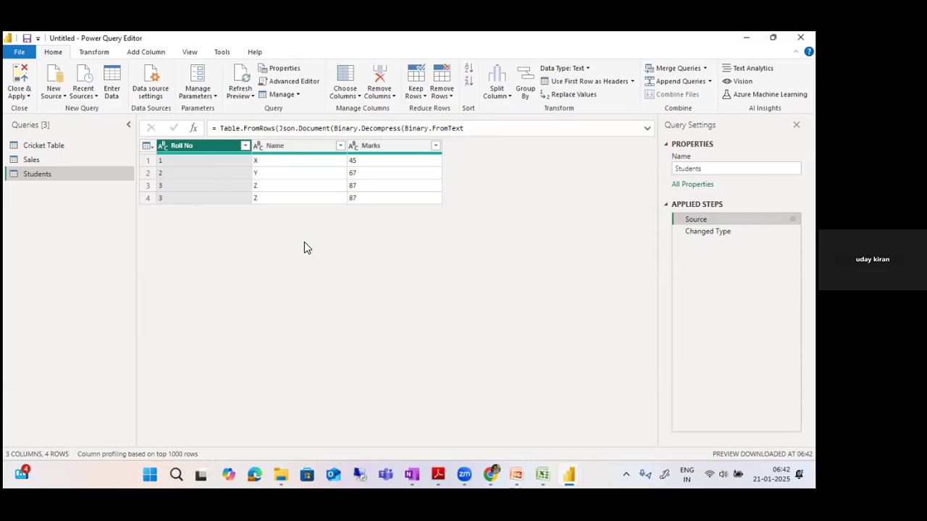
Remove duplicates by Roll No right after the Students query's Source step, and delete that applied step again
click(443, 94)
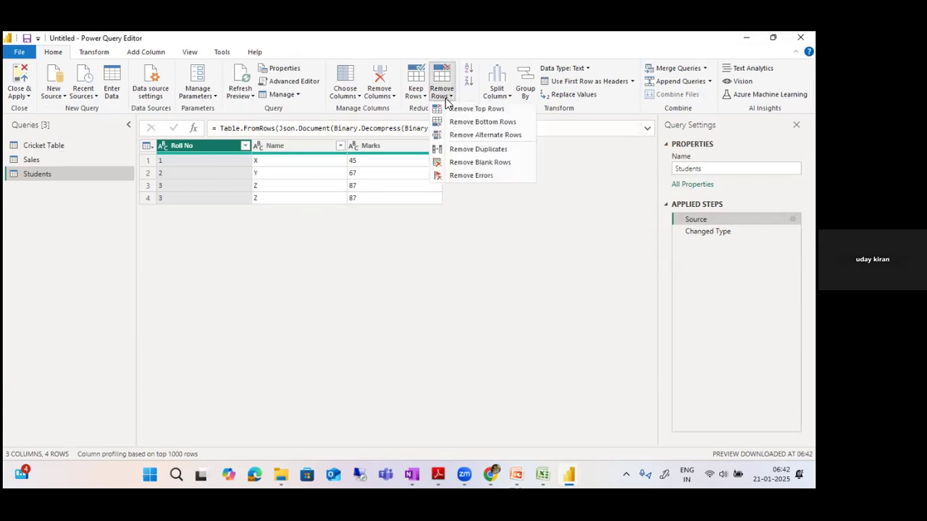
click(476, 150)
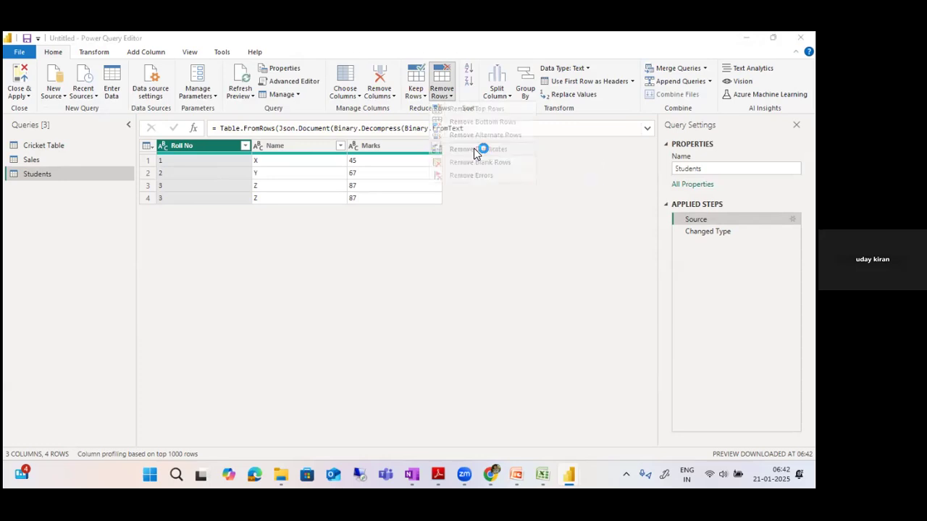
click(514, 276)
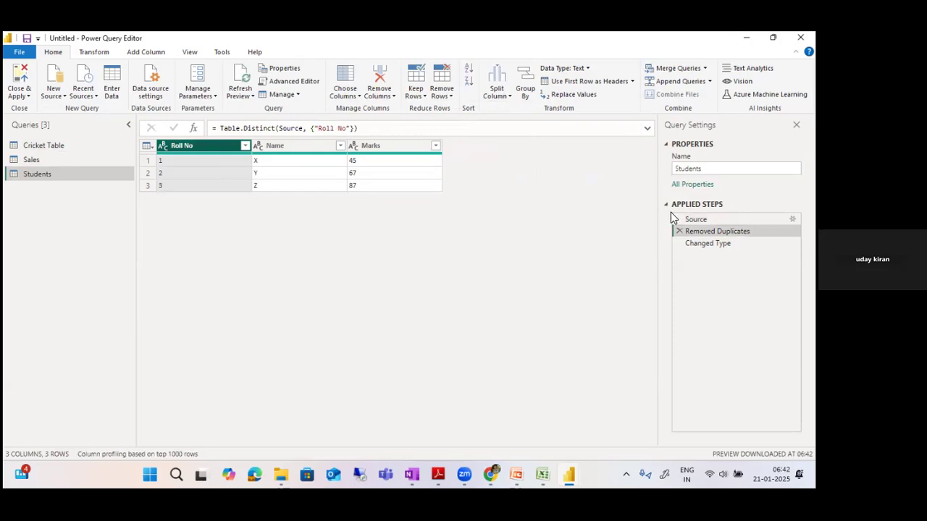
click(678, 230)
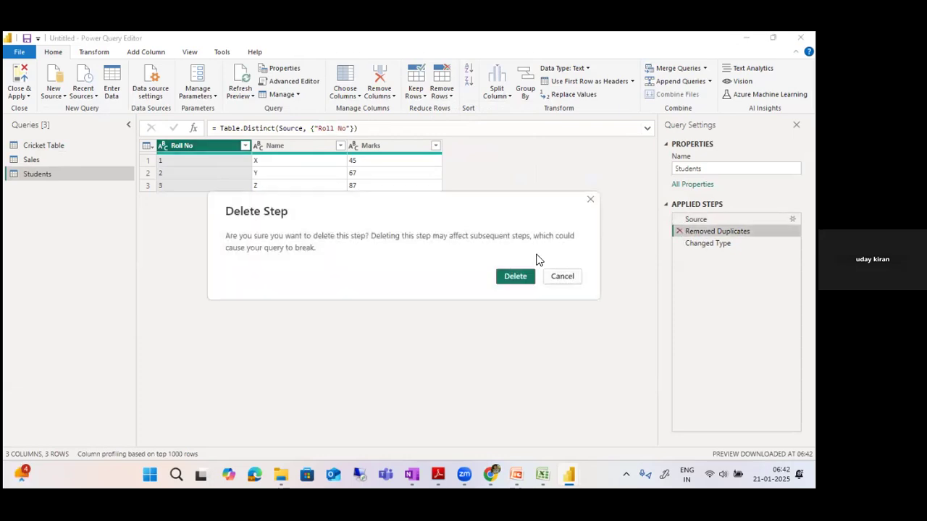
click(515, 276)
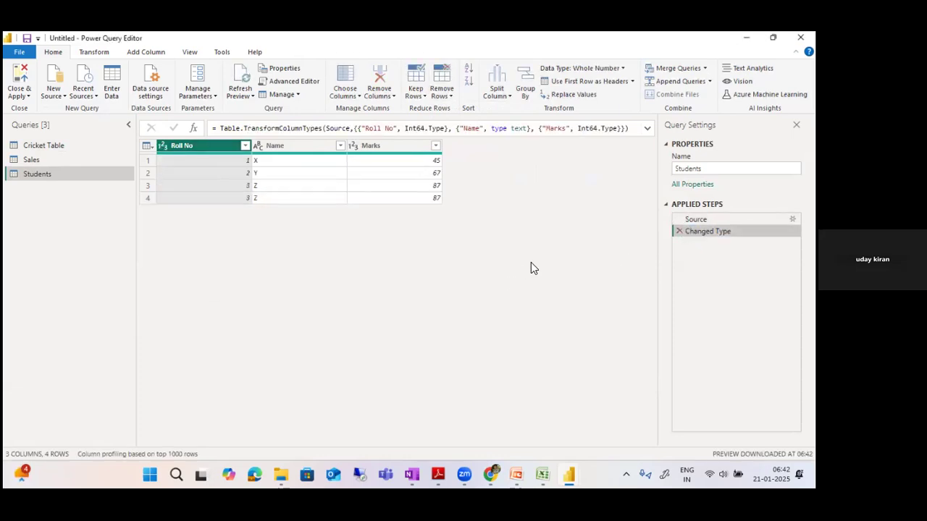
Try to add five blank rows, rows 5 to 9, to the Students query's source table
click(443, 96)
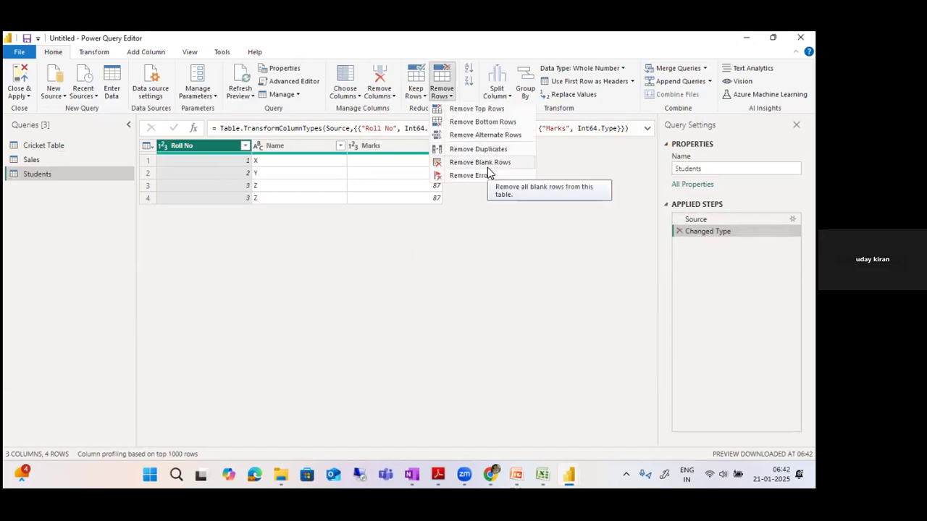
click(223, 234)
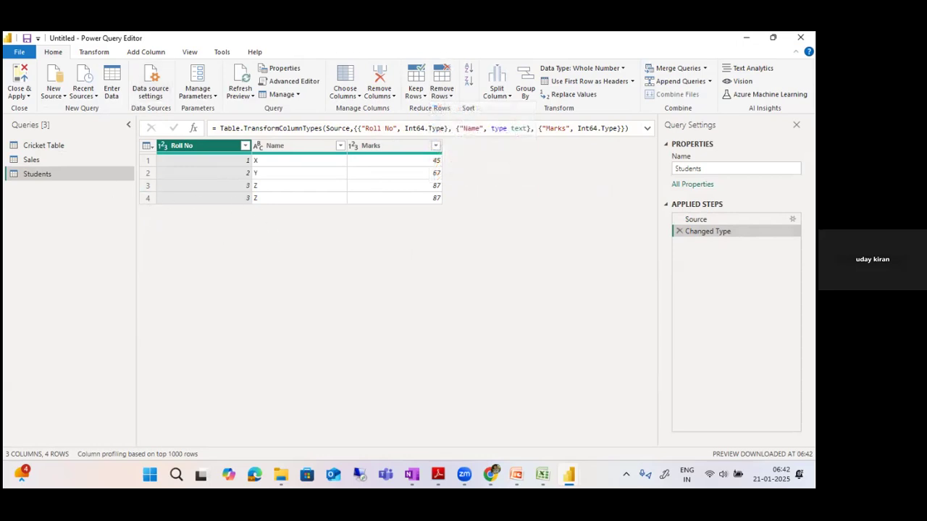
click(792, 220)
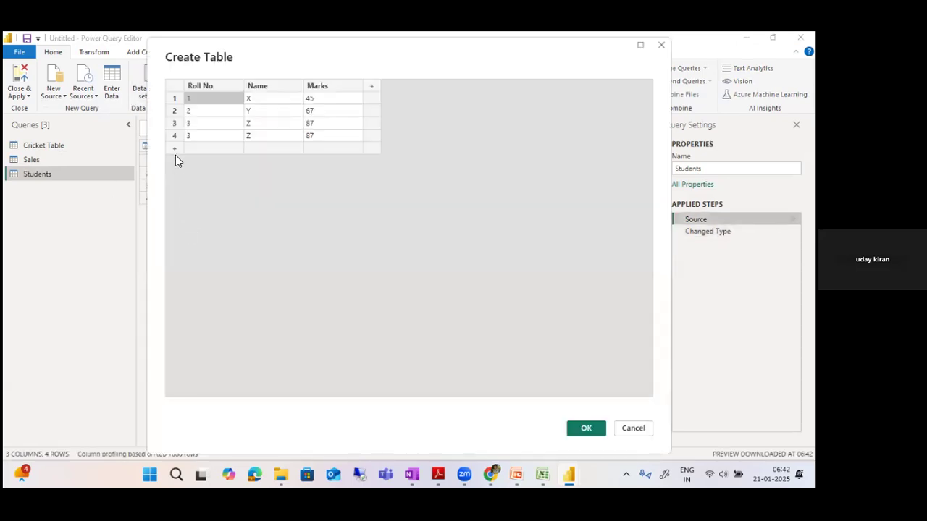
click(175, 150)
click(173, 163)
click(176, 175)
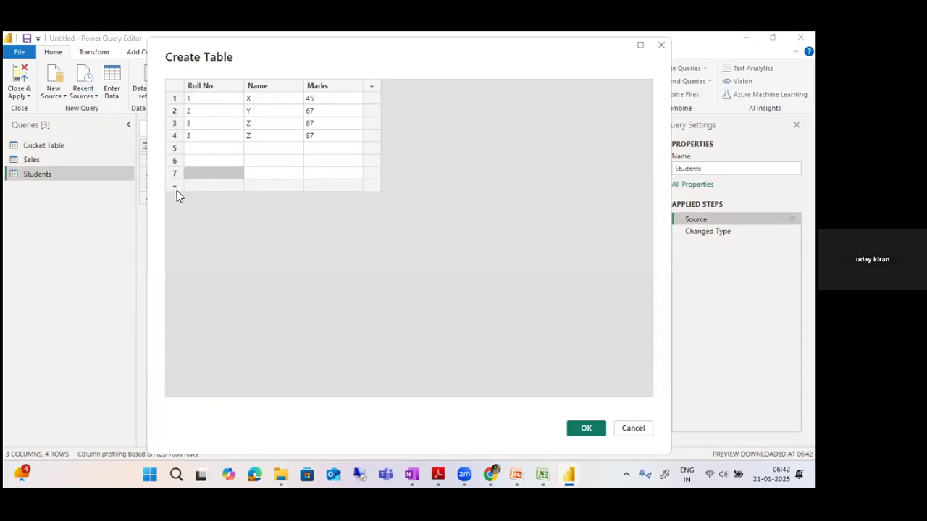
click(175, 188)
click(174, 200)
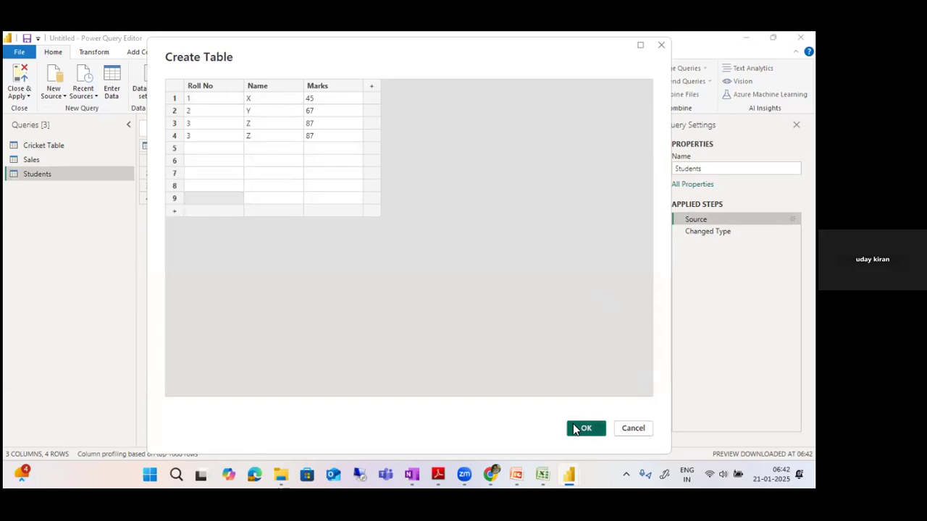
click(584, 429)
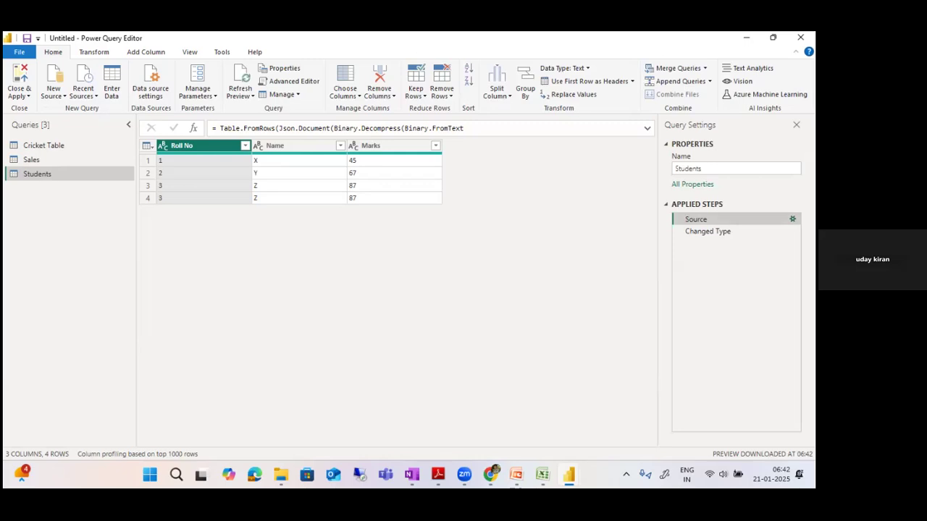
click(791, 220)
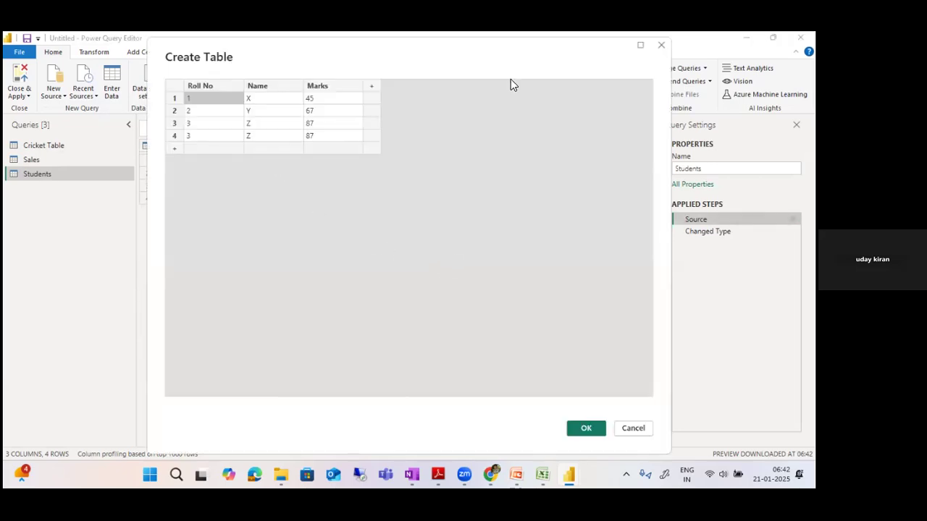
click(208, 151)
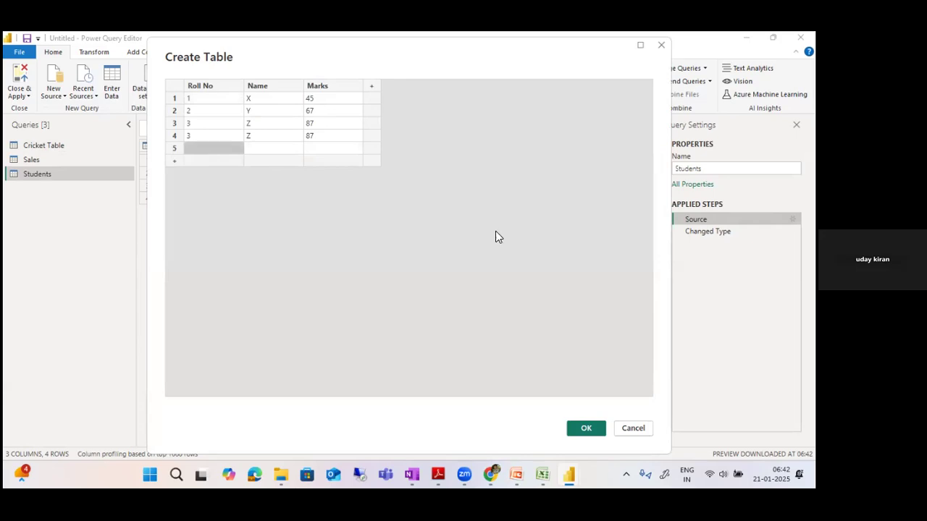
click(638, 432)
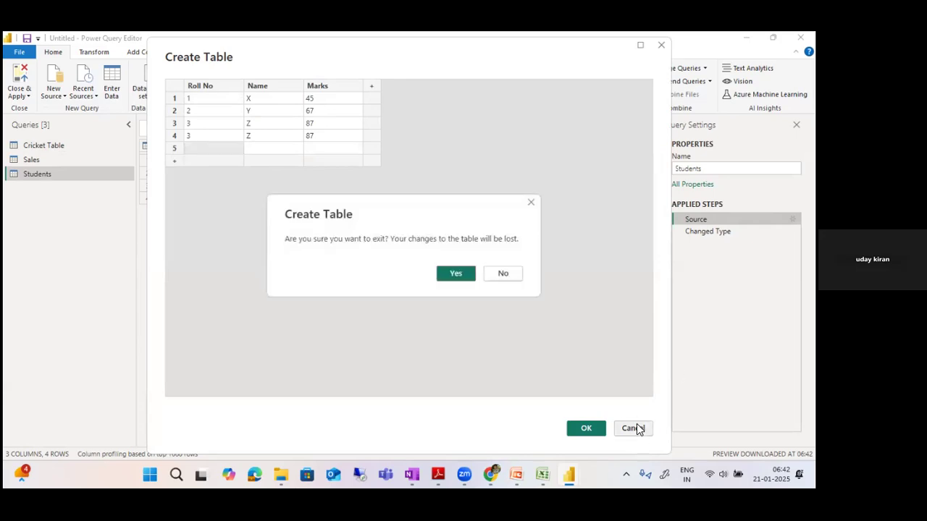
click(464, 276)
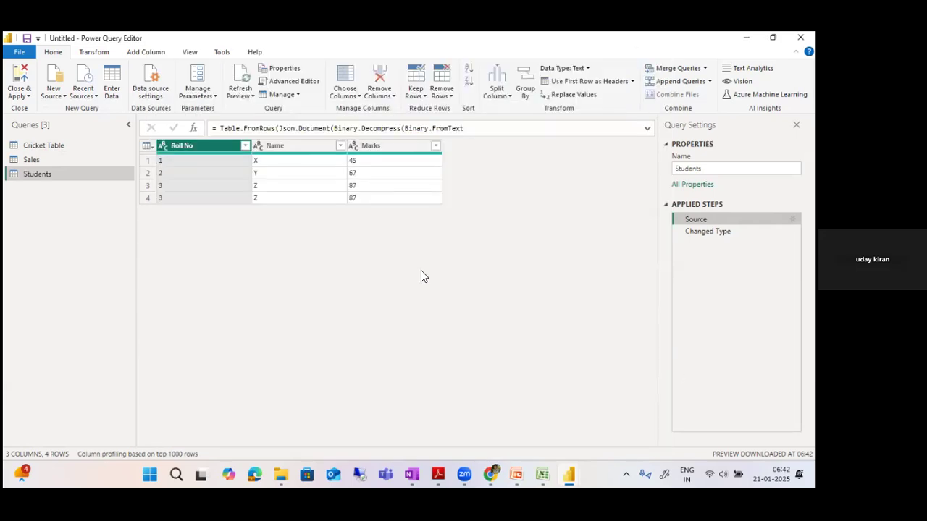
Reopen the recently used Cricket World Cup web source and preview its Table 2 across all columns
click(83, 87)
click(105, 119)
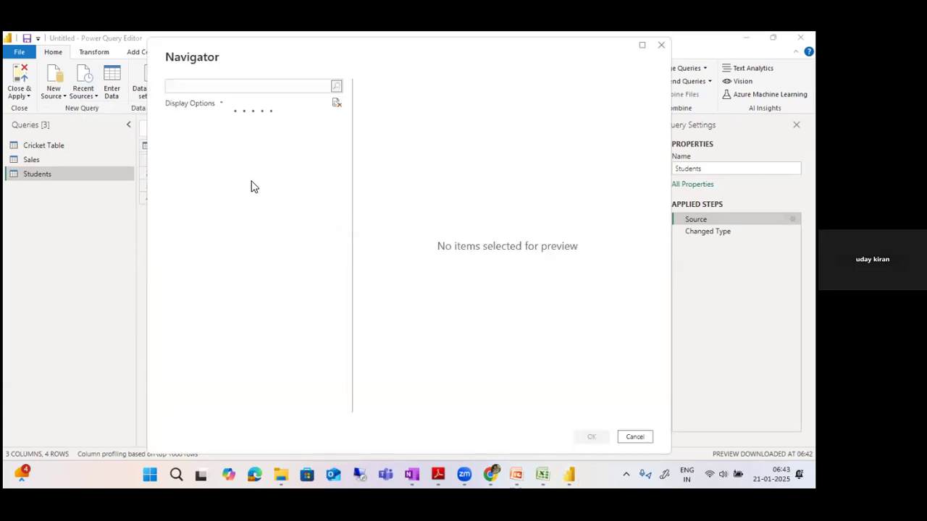
click(231, 183)
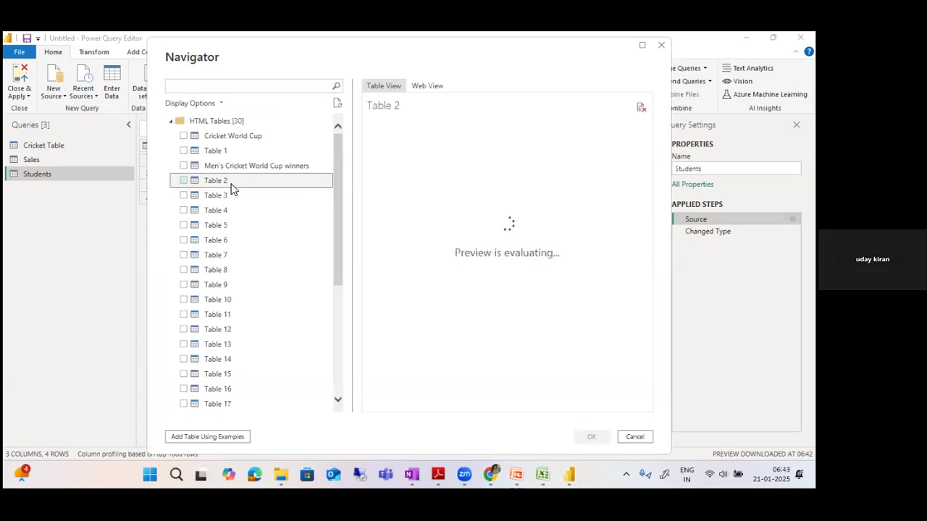
drag(497, 402, 625, 402)
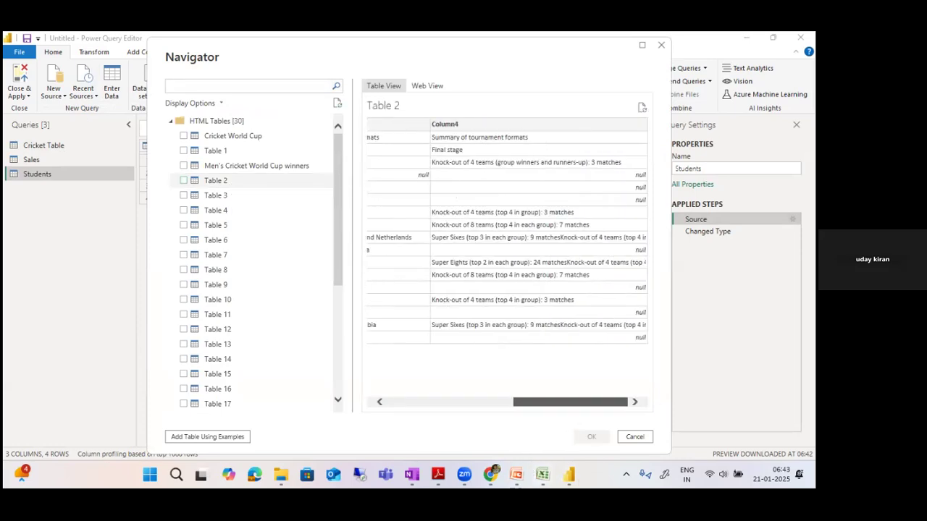
click(510, 404)
Preview the numbered HTML tables from Table 3 to Table 15, looking for one with empty rows
click(227, 195)
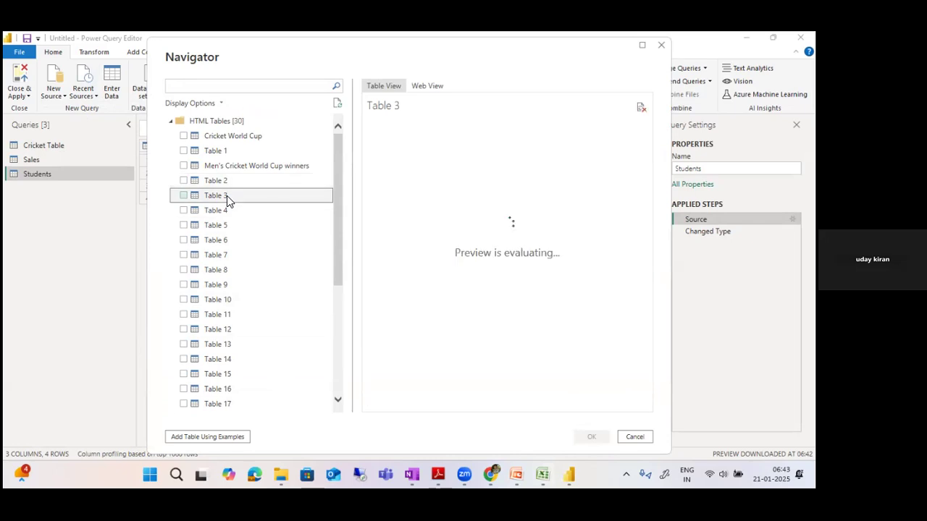
click(225, 219)
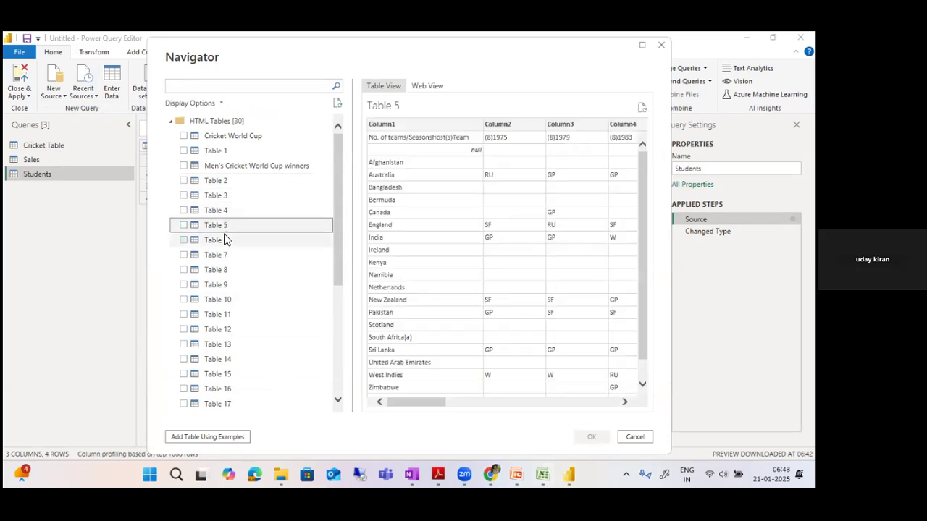
click(225, 240)
click(225, 255)
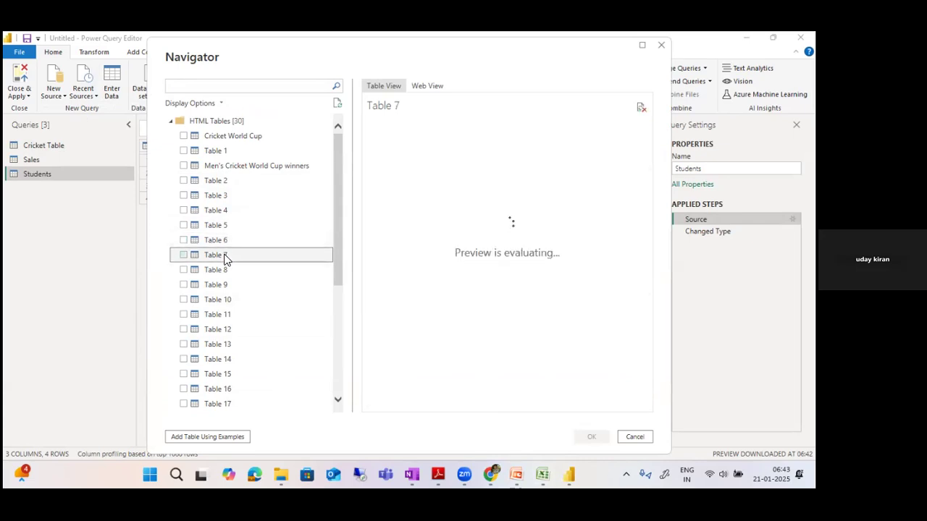
click(221, 285)
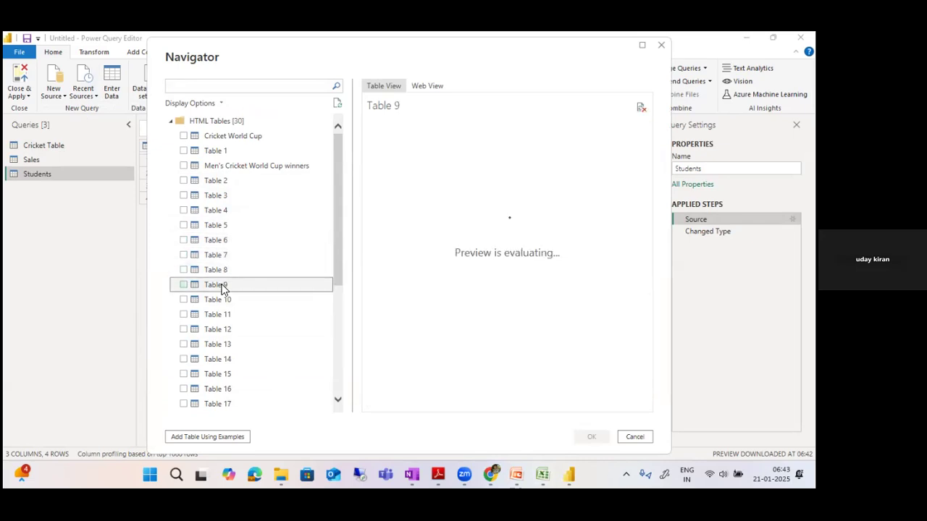
click(223, 314)
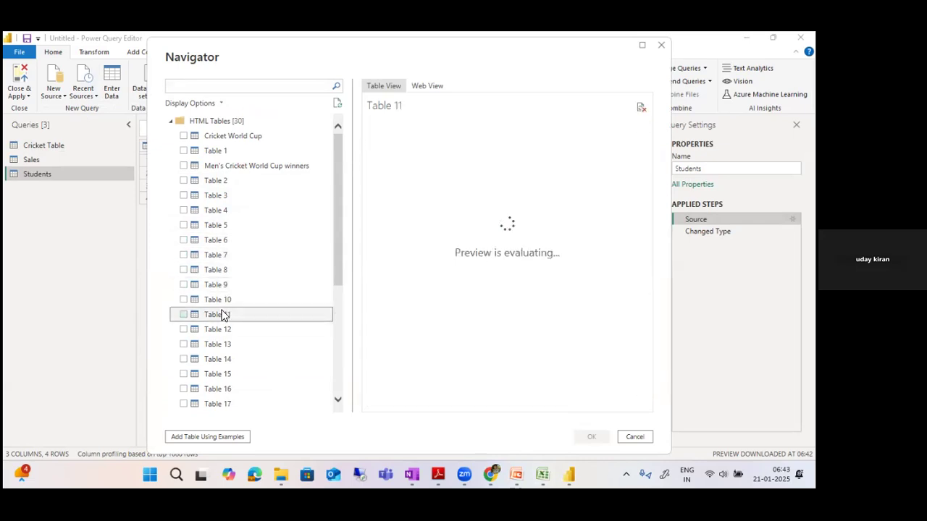
click(225, 327)
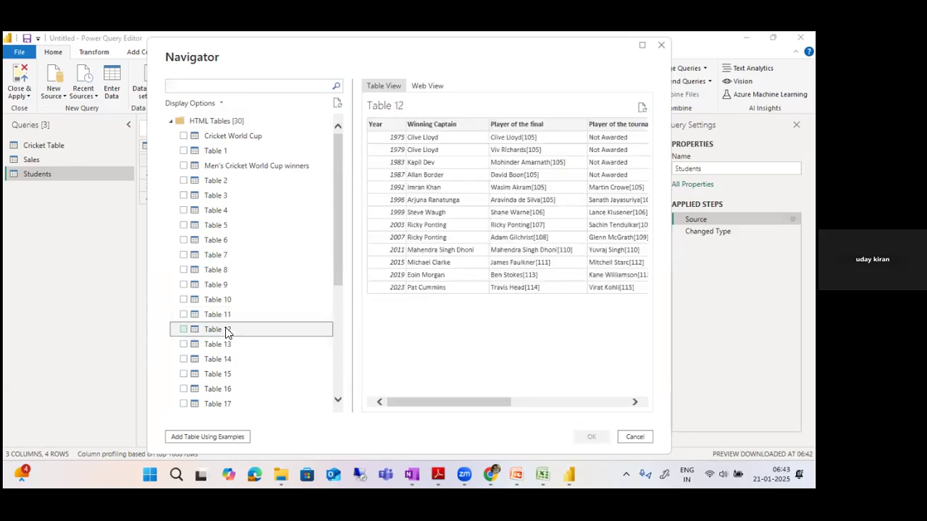
click(228, 356)
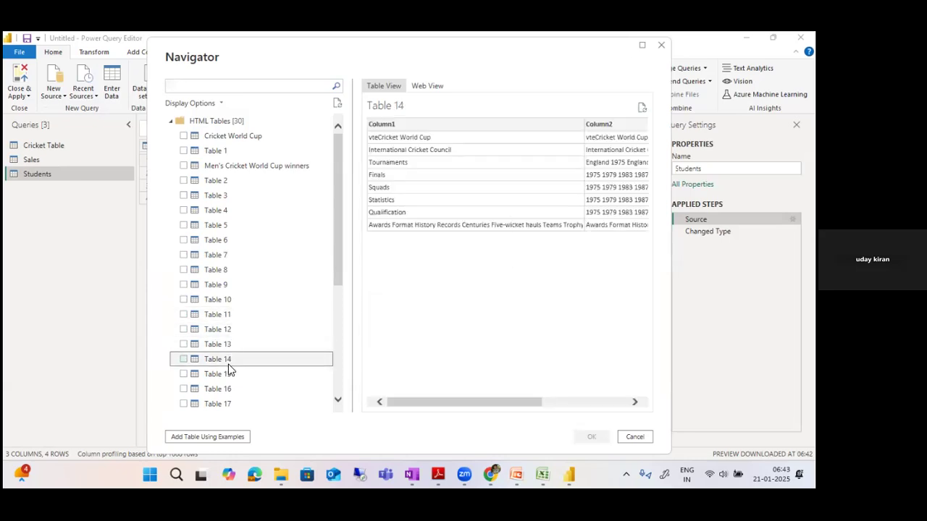
click(226, 373)
scroll(250, 258, down, 3)
scroll(247, 241, up, 3)
click(236, 196)
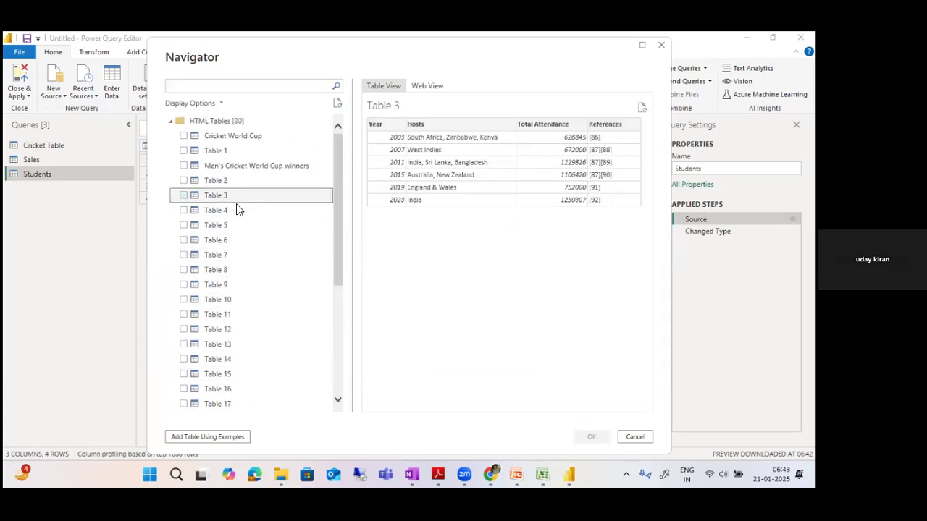
Load Table 4 from the Cricket World Cup web source as a new query
click(236, 209)
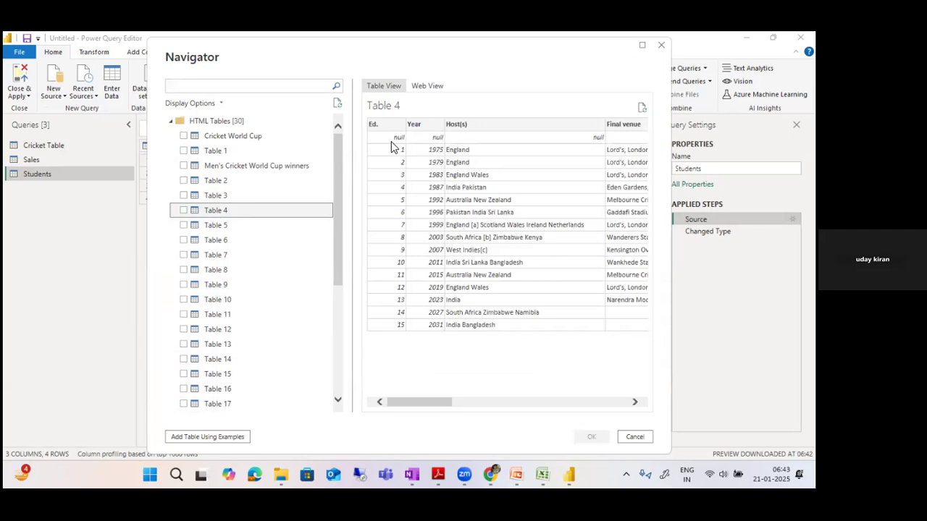
click(183, 210)
click(592, 437)
key(alt+Tab)
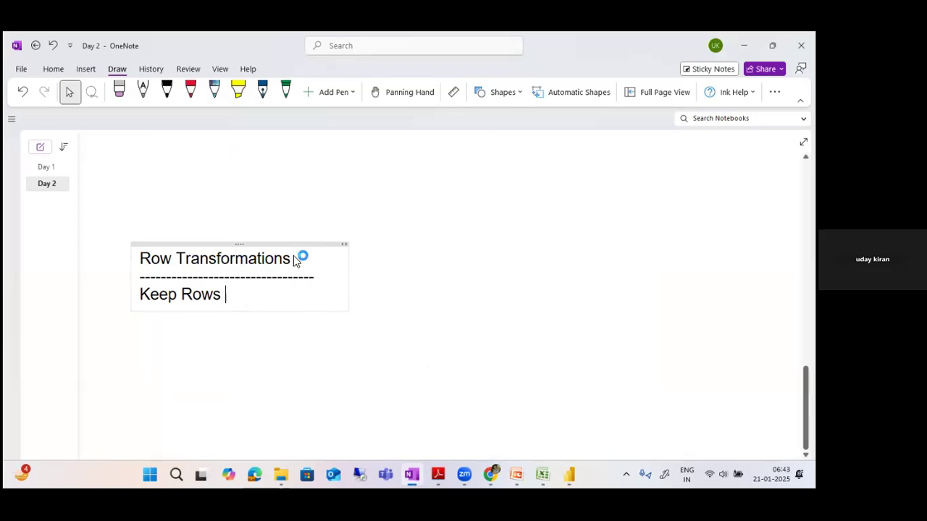
key(alt+Tab)
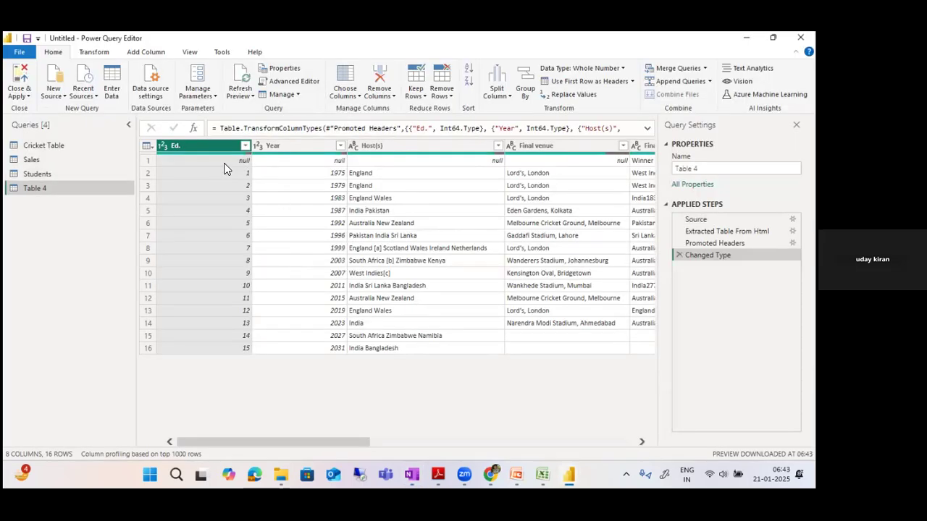
Remove the blank rows from the Table 4 query and check the result across all columns
drag(355, 443, 268, 445)
click(443, 97)
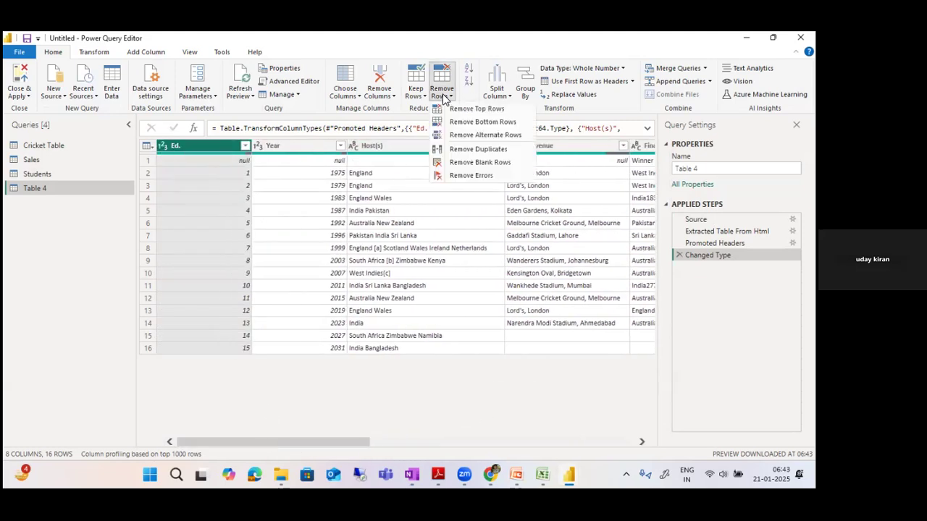
click(480, 163)
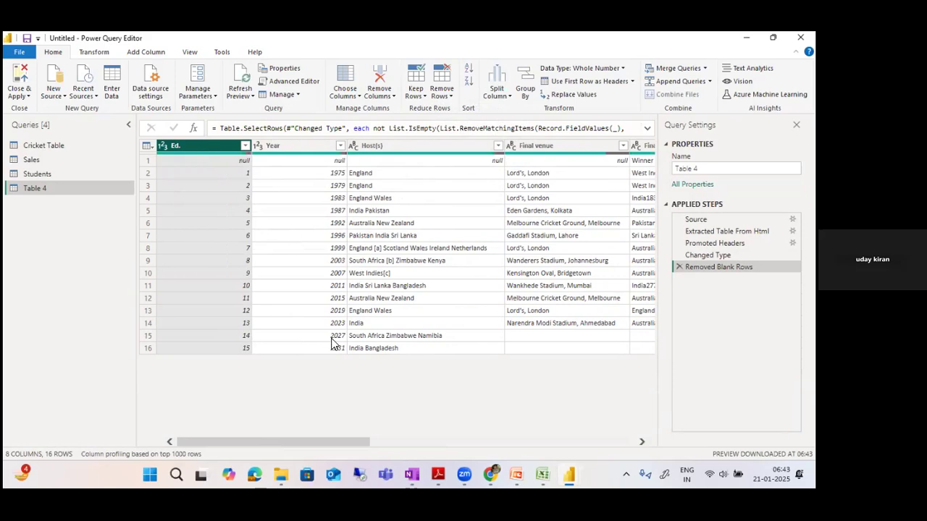
drag(352, 443, 606, 441)
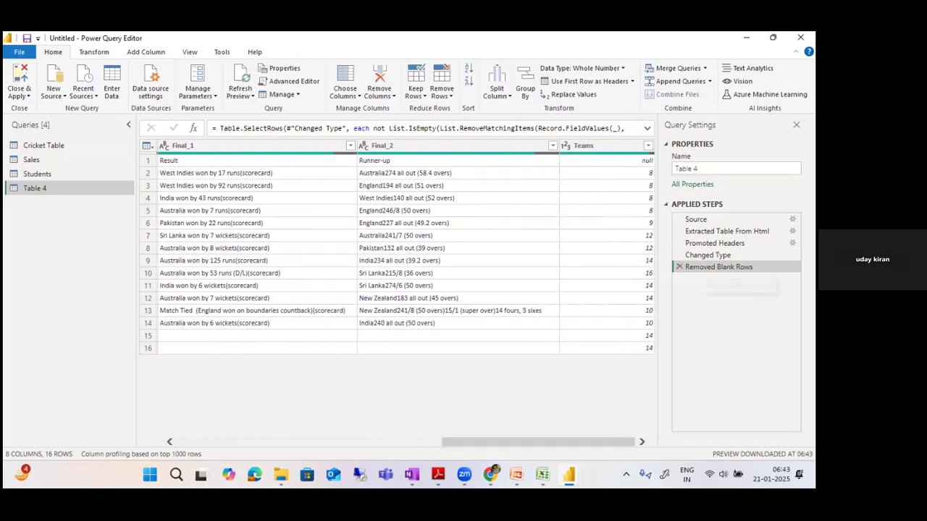
drag(569, 444, 286, 431)
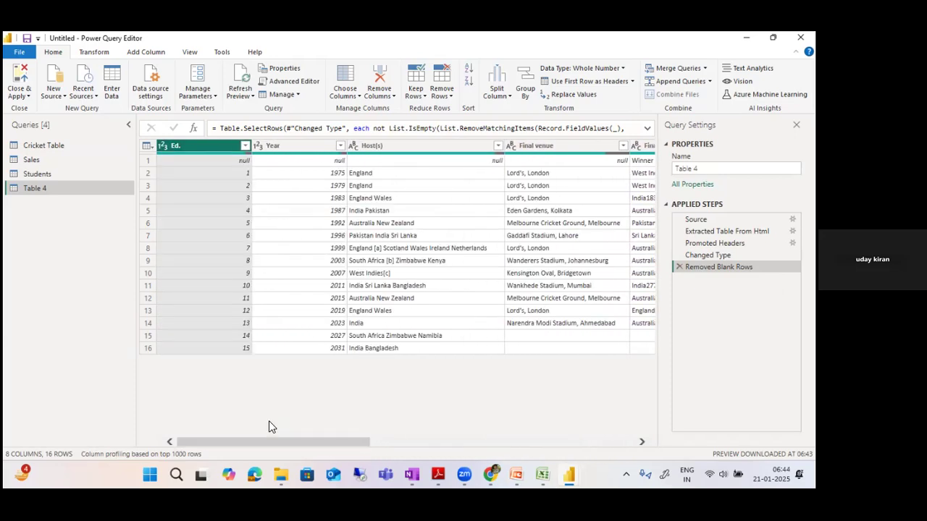
Remove Table 4's rows with an empty Ed. value and delete that applied step again, twice in a row
click(443, 96)
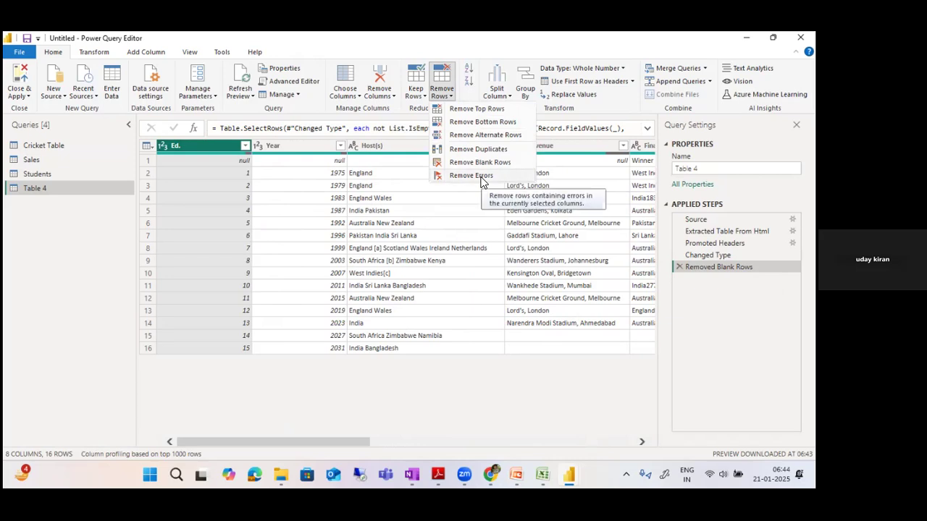
click(383, 389)
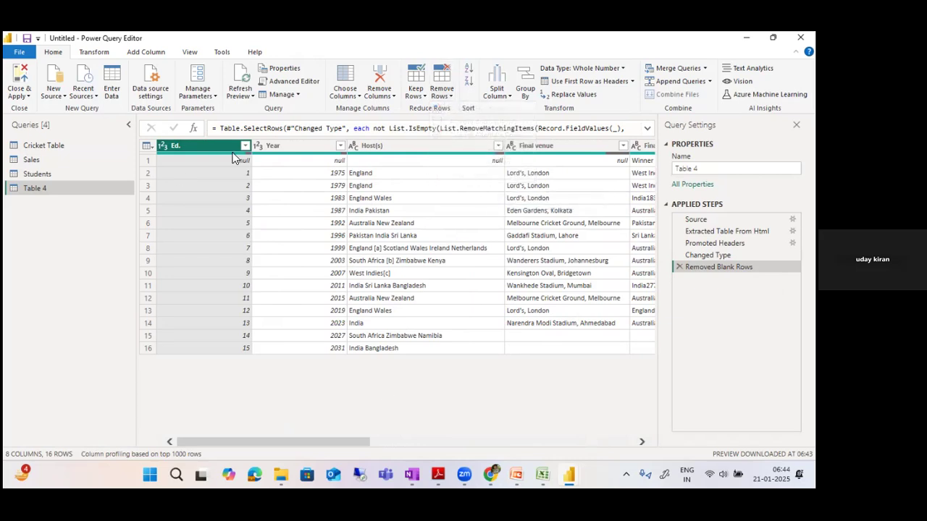
mouse_move(234, 157)
mouse_move(200, 155)
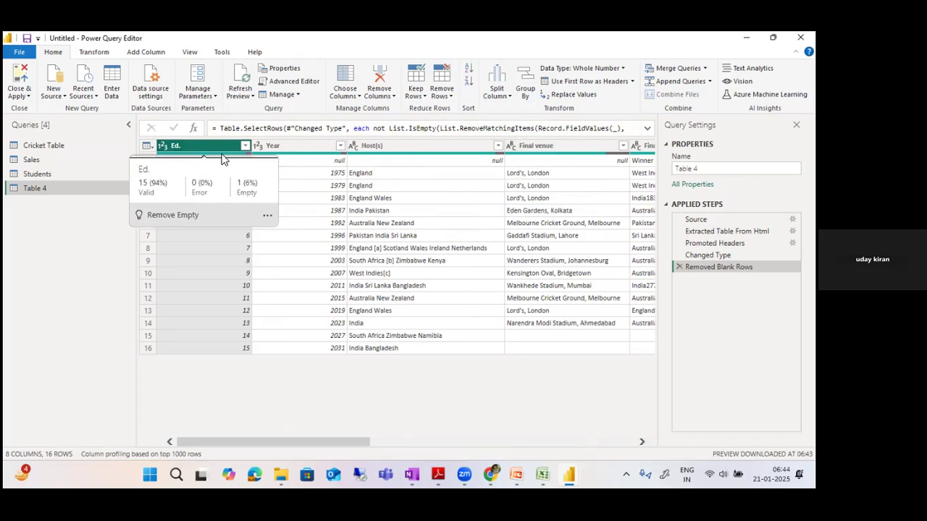
click(172, 214)
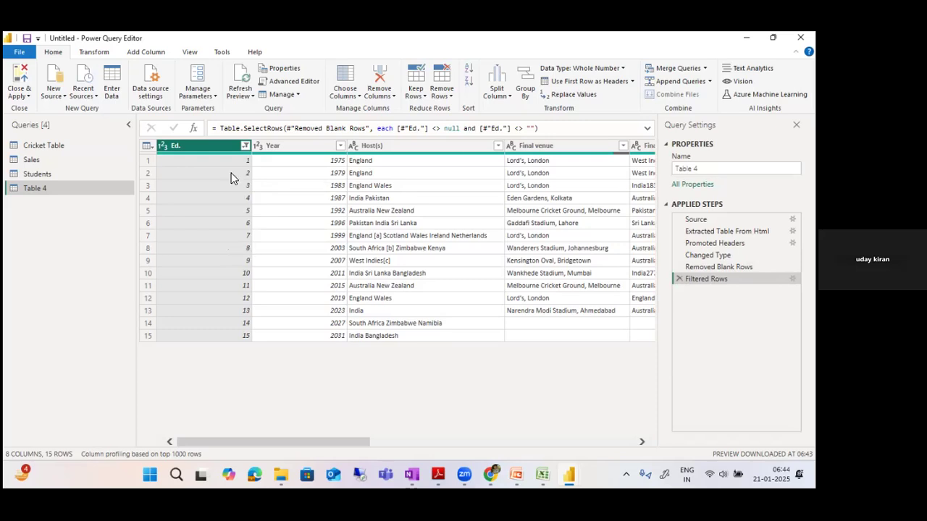
click(442, 90)
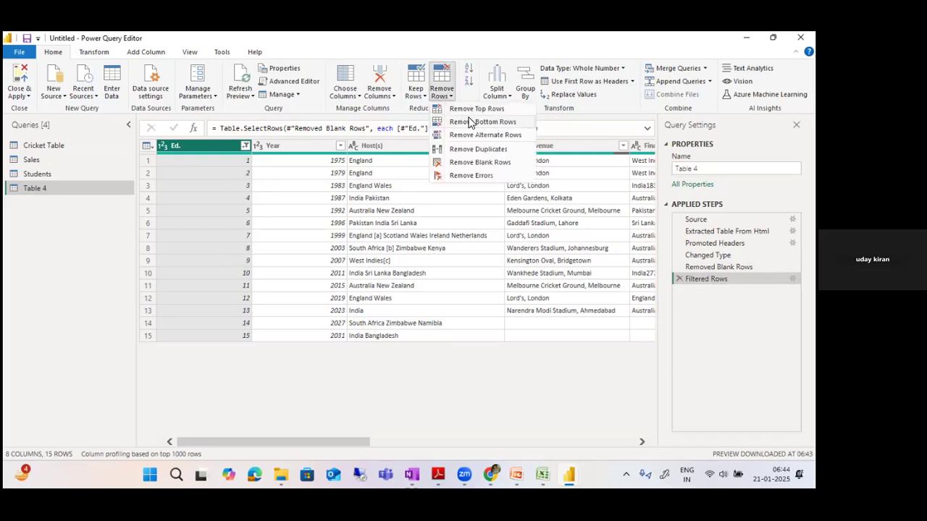
click(637, 265)
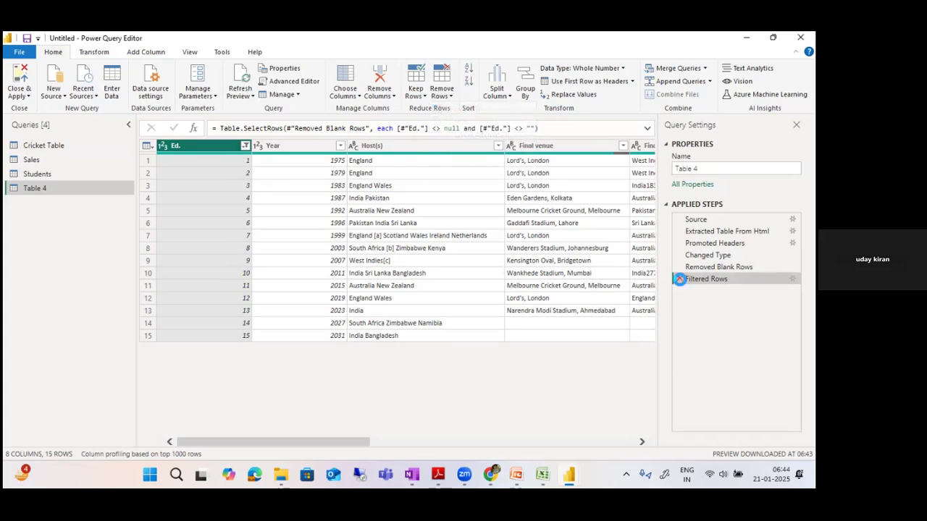
click(678, 279)
mouse_move(220, 153)
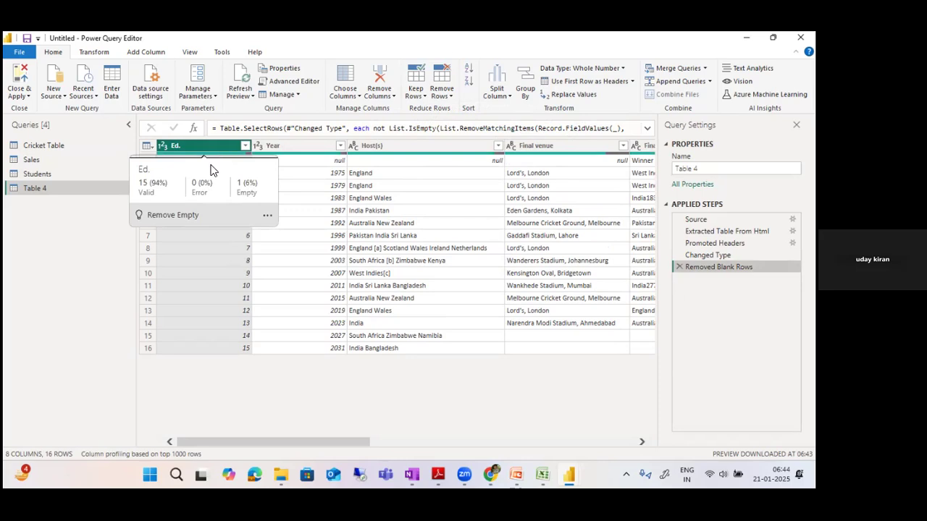
click(186, 214)
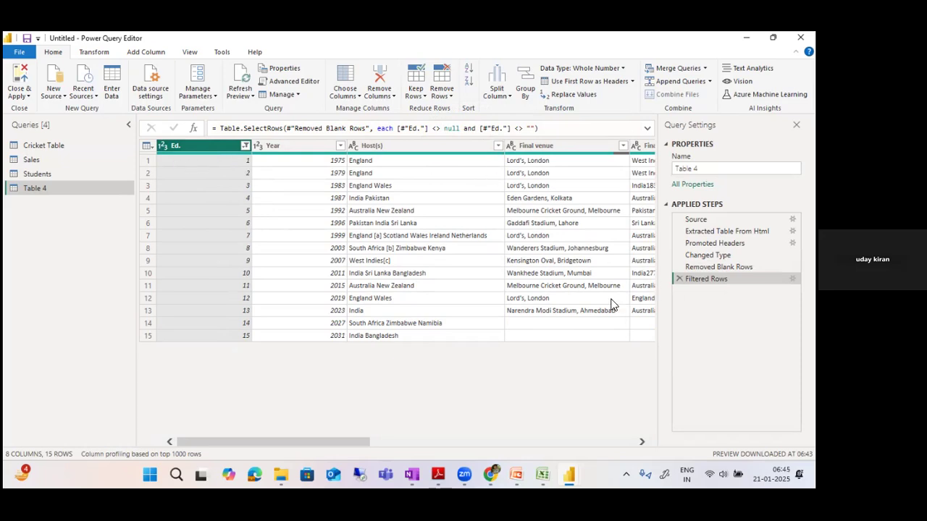
click(678, 278)
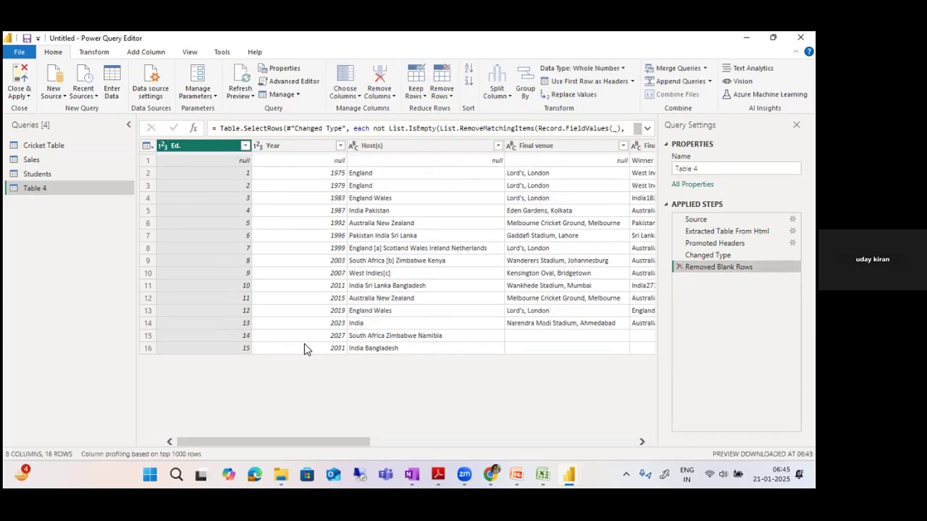
Remove the rows with an empty Ed. value from the Table 4 query and review the remaining columns
drag(335, 440, 241, 468)
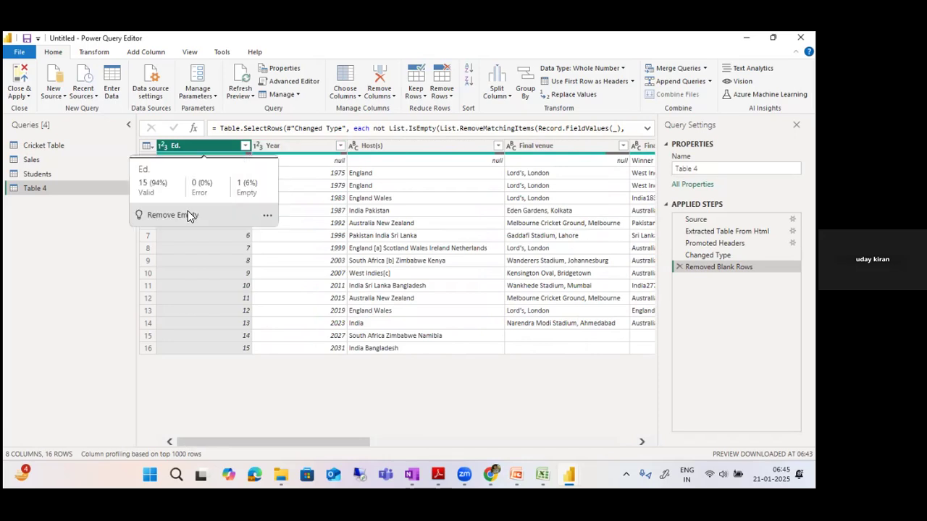
click(188, 210)
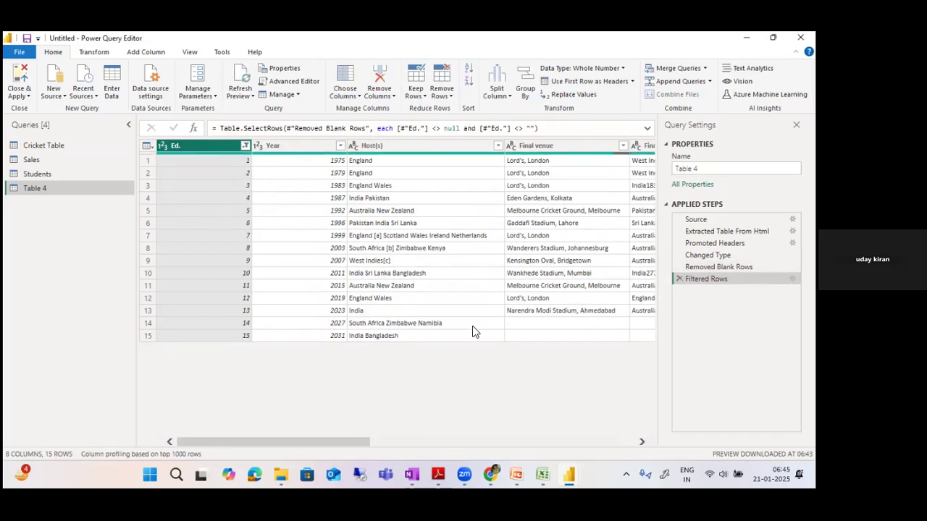
drag(345, 445, 616, 450)
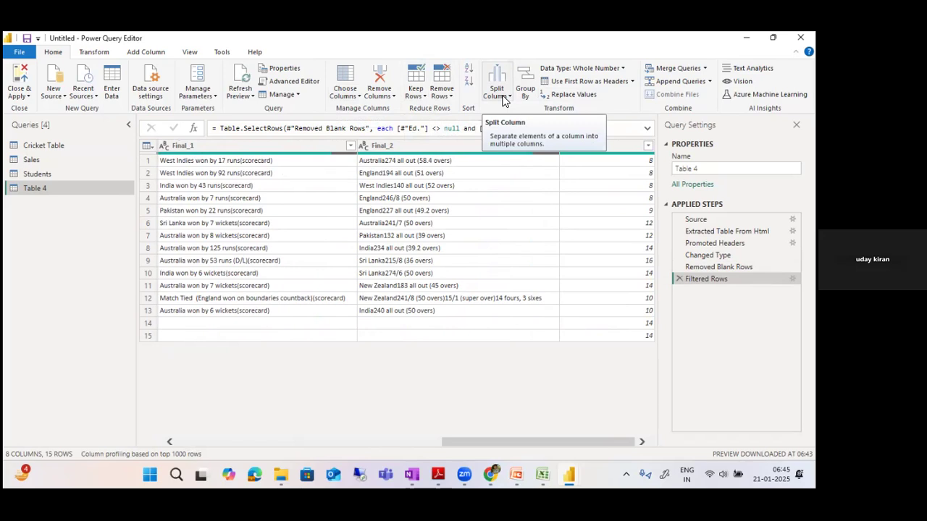
drag(487, 445, 459, 451)
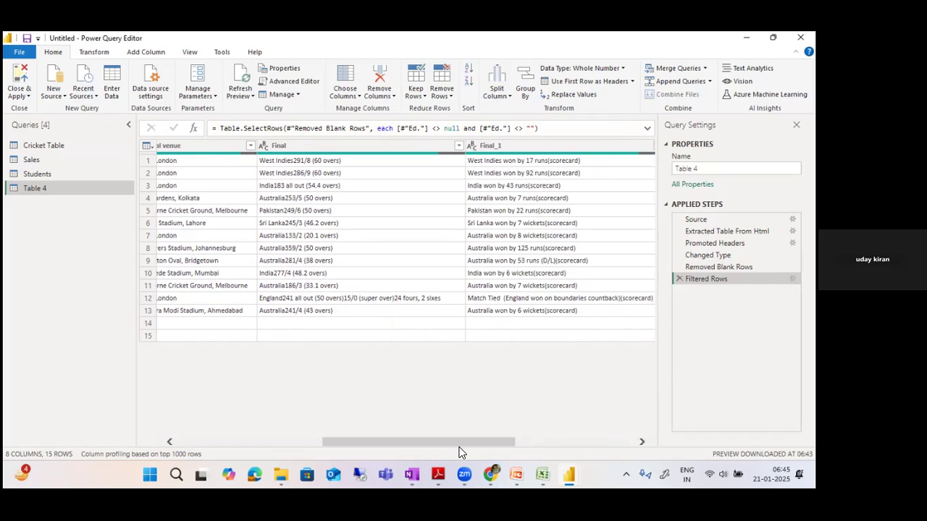
drag(507, 443, 632, 453)
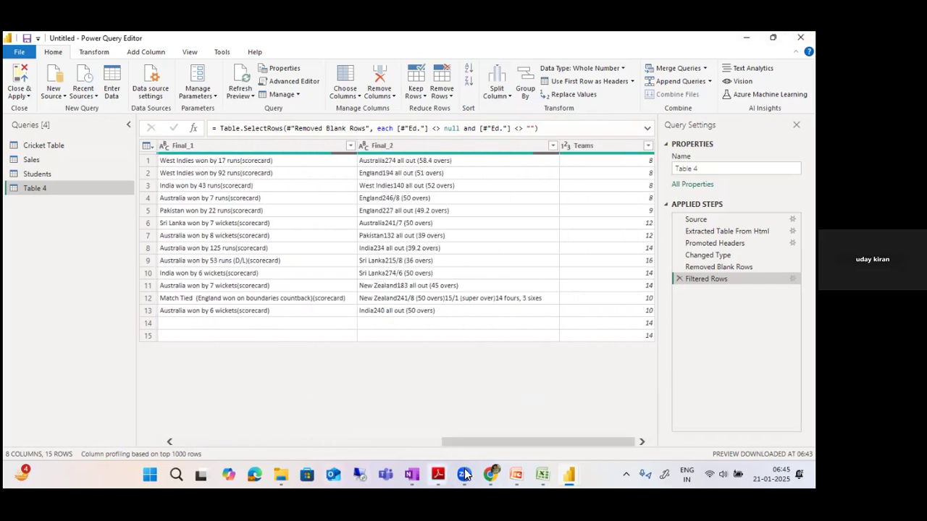
Narrow the Queries pane to give the Table 4 preview more width
mouse_move(467, 474)
mouse_move(405, 424)
drag(136, 365, 91, 363)
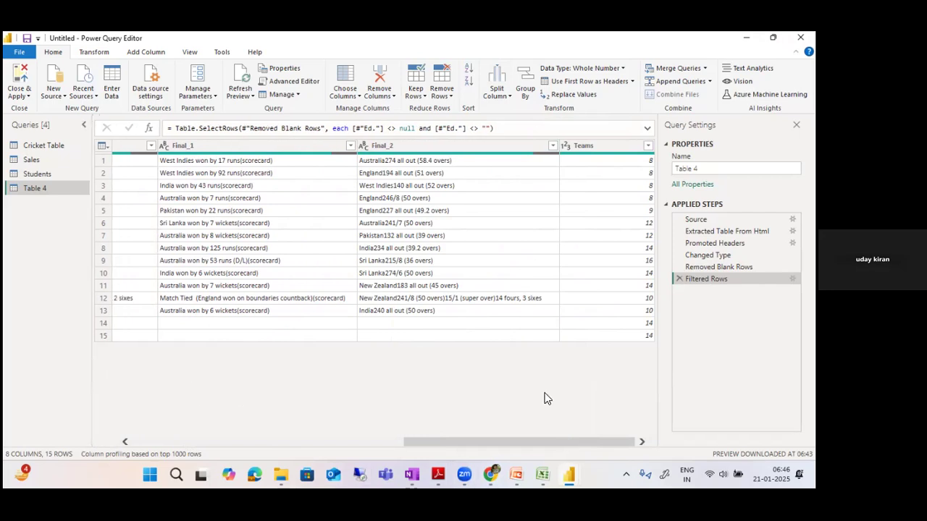
drag(529, 441, 241, 447)
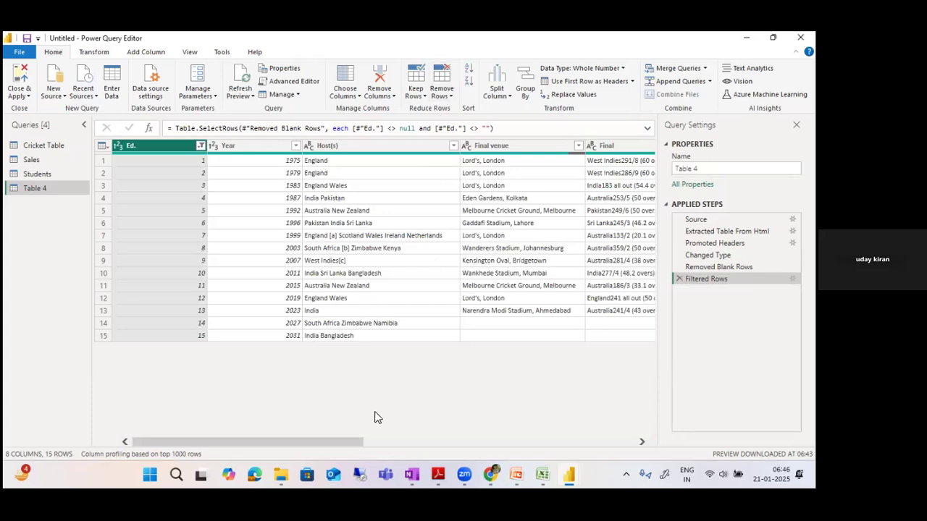
drag(354, 442, 326, 443)
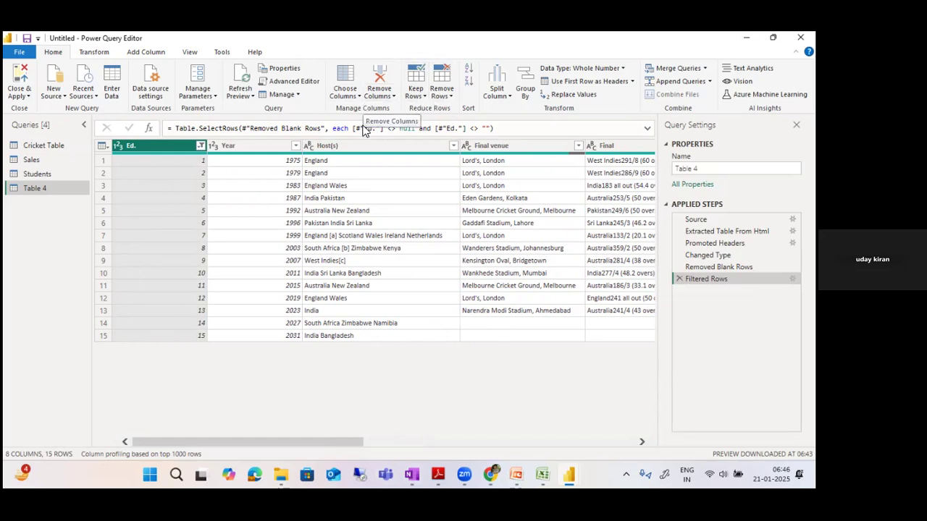
click(108, 52)
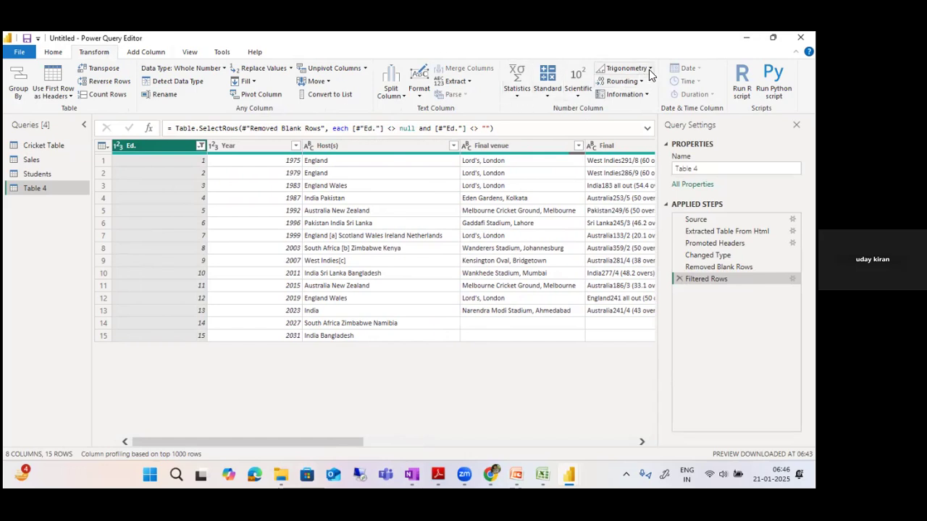
click(642, 97)
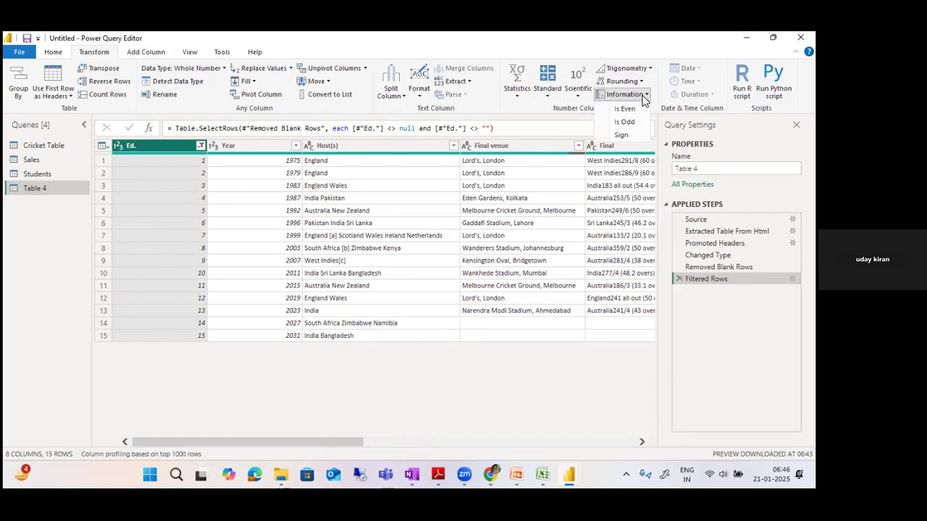
click(145, 52)
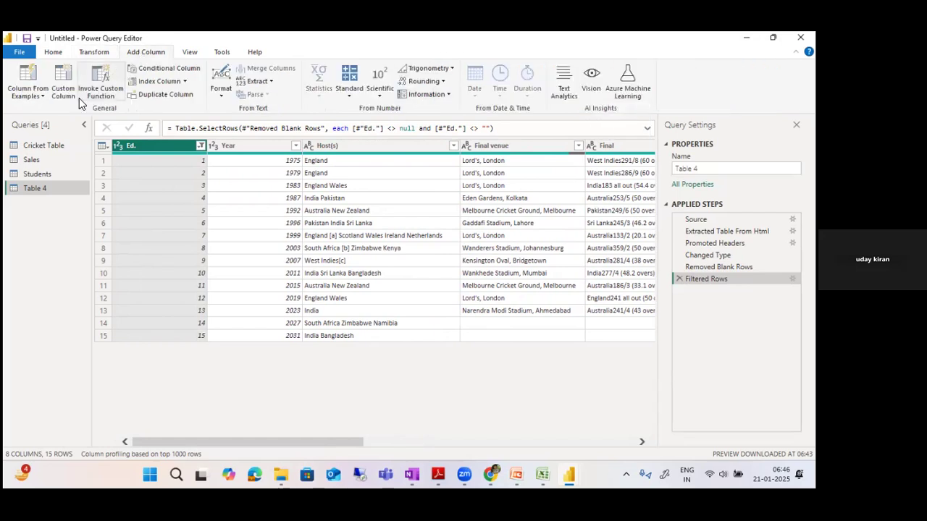
click(94, 52)
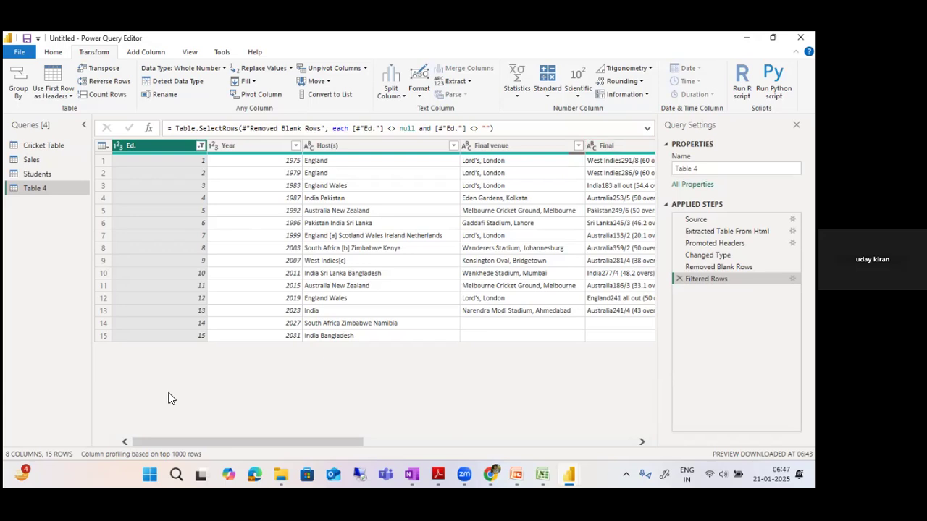
mouse_move(22, 475)
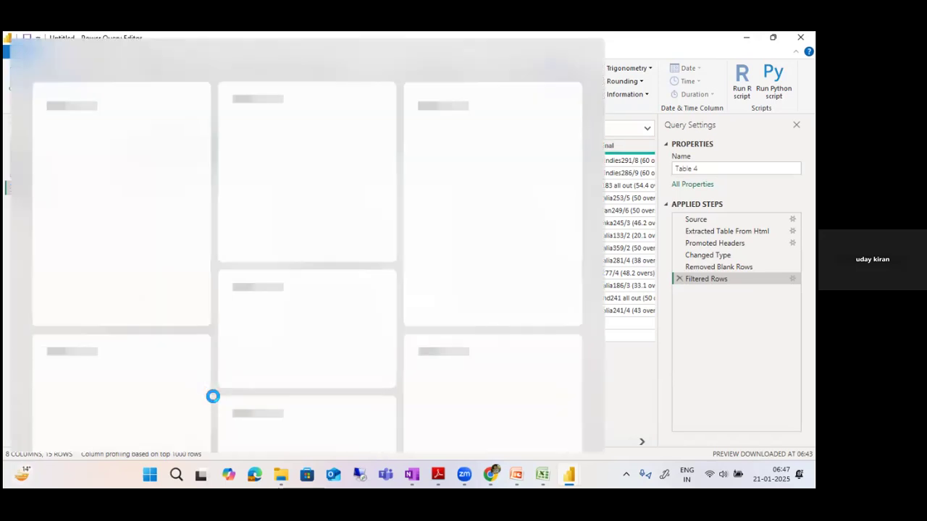